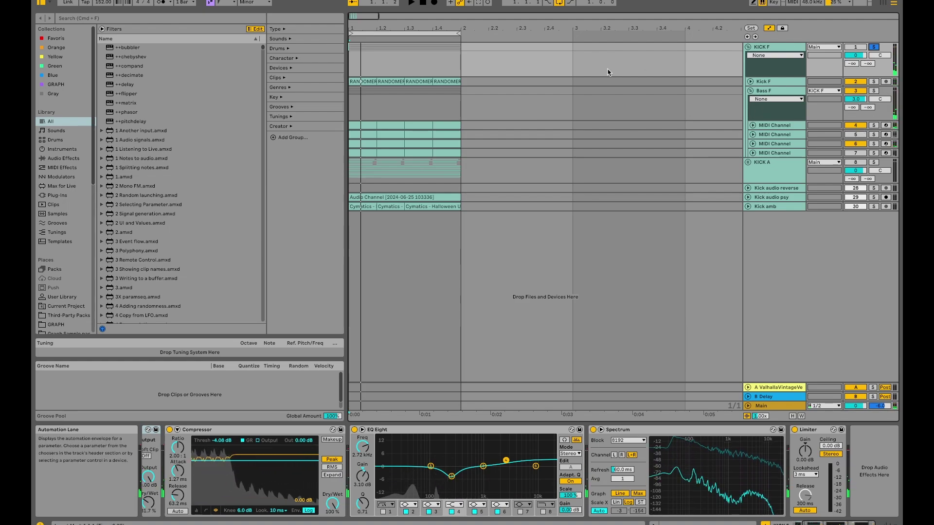
Unfold the Kick F track in the KICK F group and select its first kick clip, on beat 1.
left_click(774, 82)
left_click(750, 81)
left_click(788, 50)
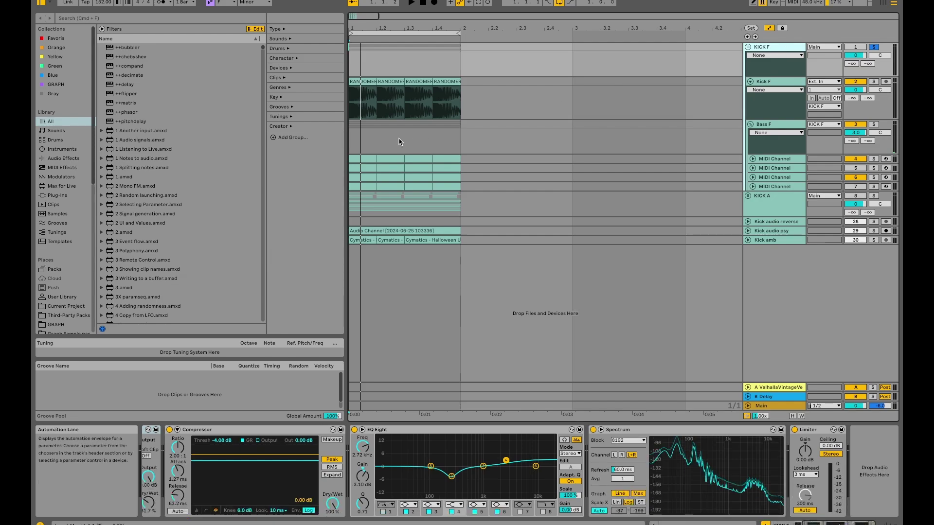
scroll(378, 95, "up", 5)
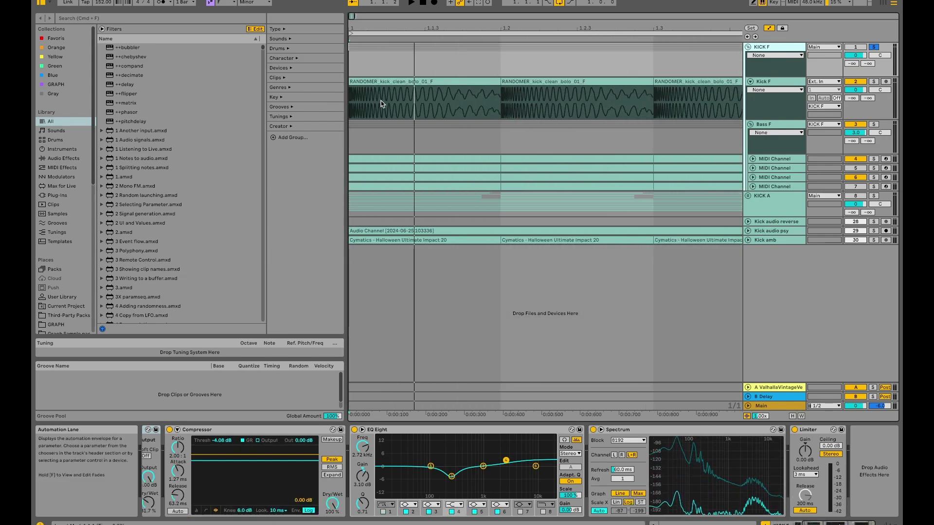
scroll(379, 96, "down", 5)
left_click(382, 82)
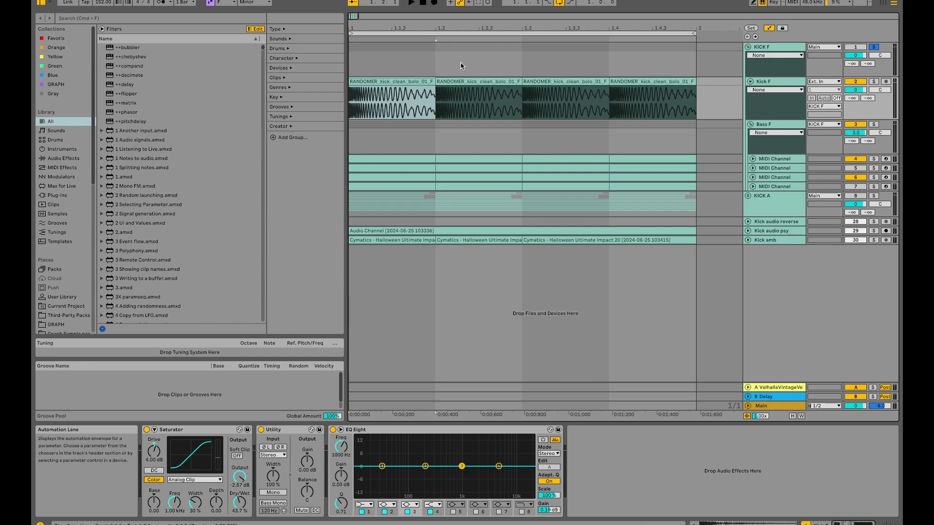
left_click(454, 80)
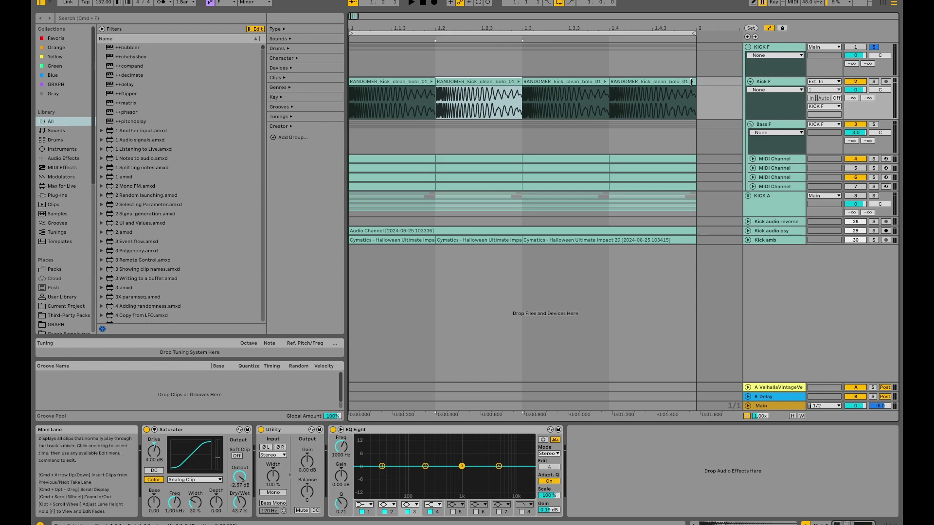
key("Left")
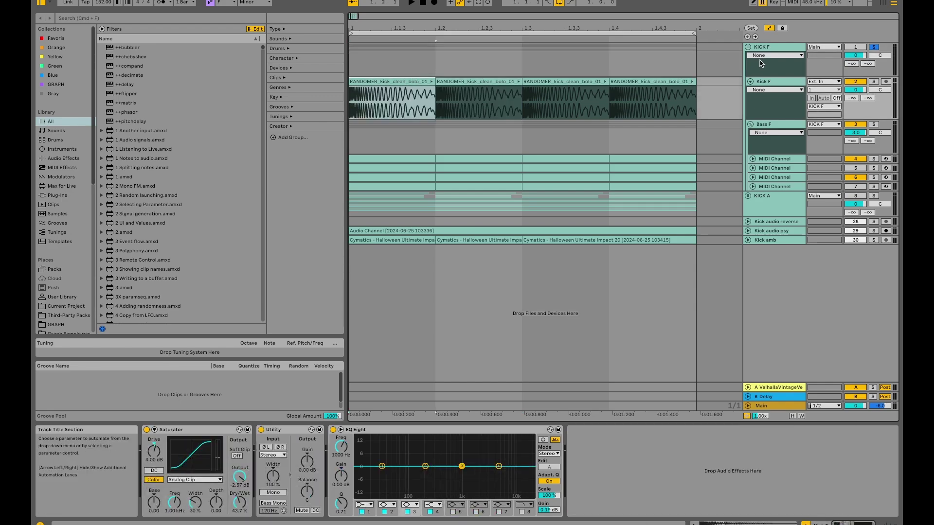
Deactivate the Saturator, Utility and EQ Eight devices on the Kick F track.
left_click(146, 429)
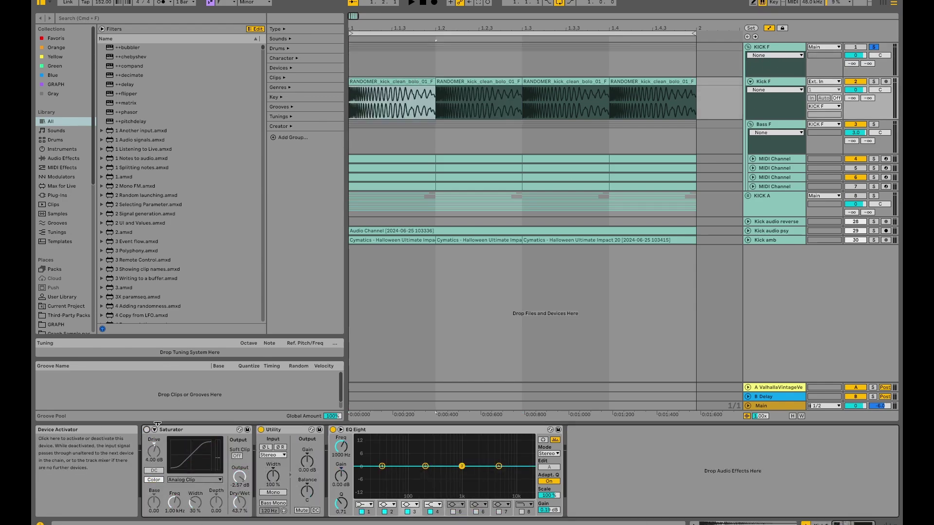
left_click(261, 430)
left_click(333, 429)
Group all the audio effects on the KICK F group track into one rack and deactivate that rack.
left_click(780, 83)
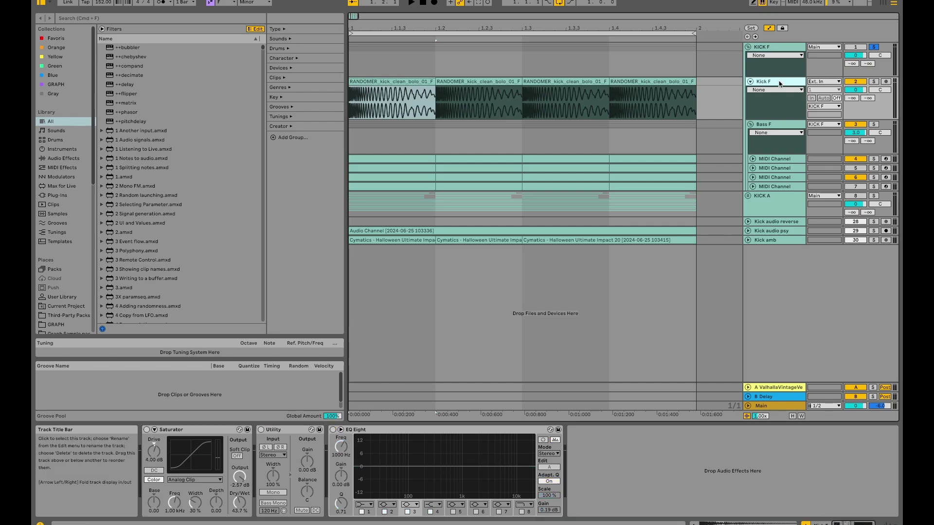
key("Up")
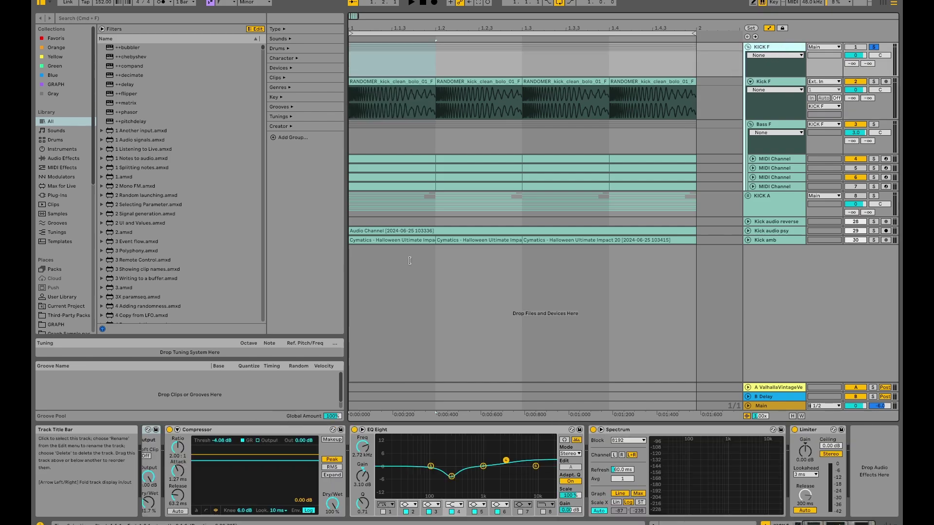
left_click(278, 431)
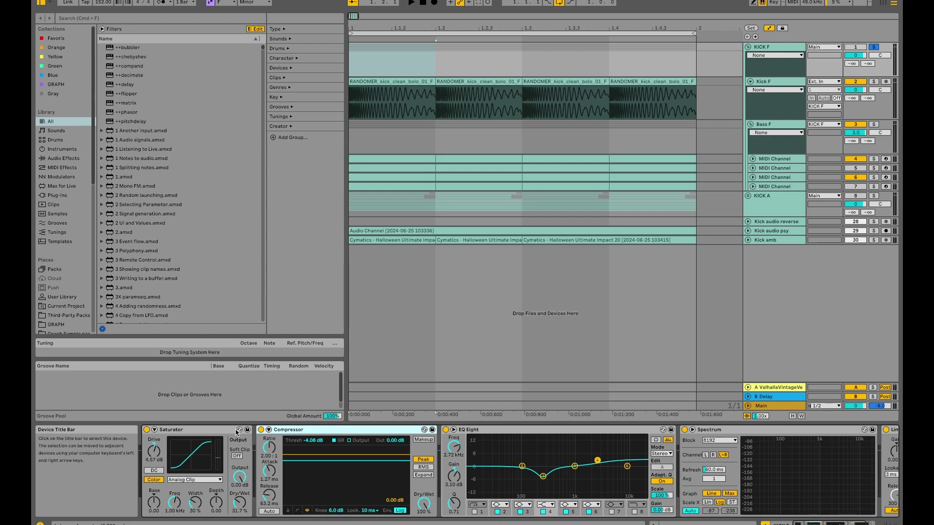
key("ctrl+a")
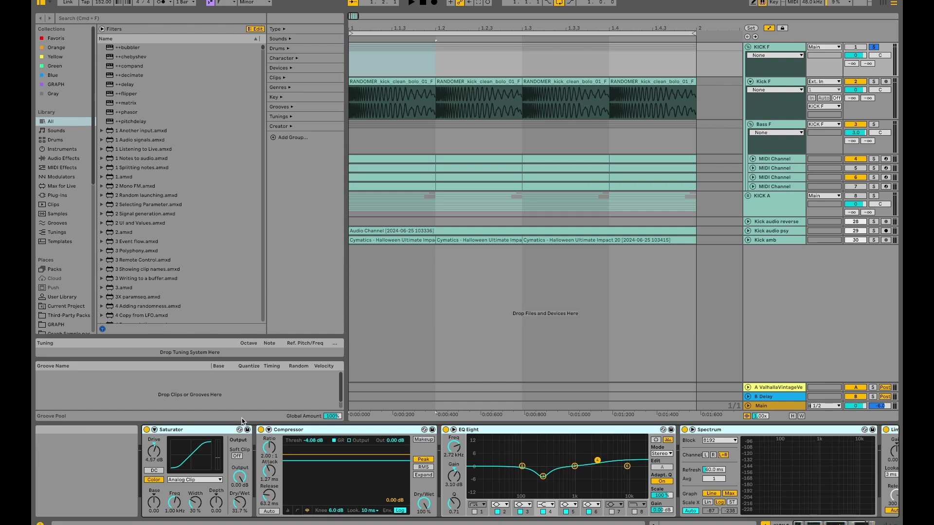
key("ctrl+g")
key("0")
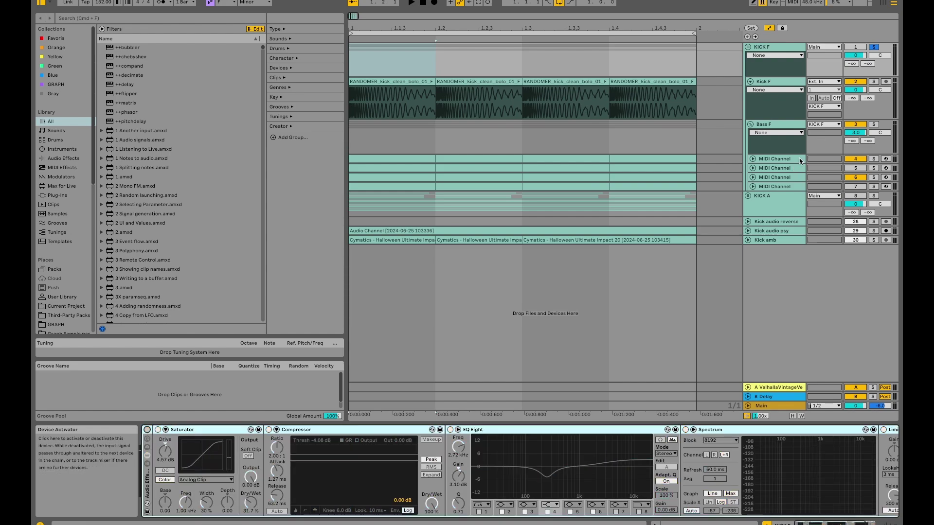
Solo the Kick F track and play it with its effects bypassed.
left_click(875, 81)
key("space")
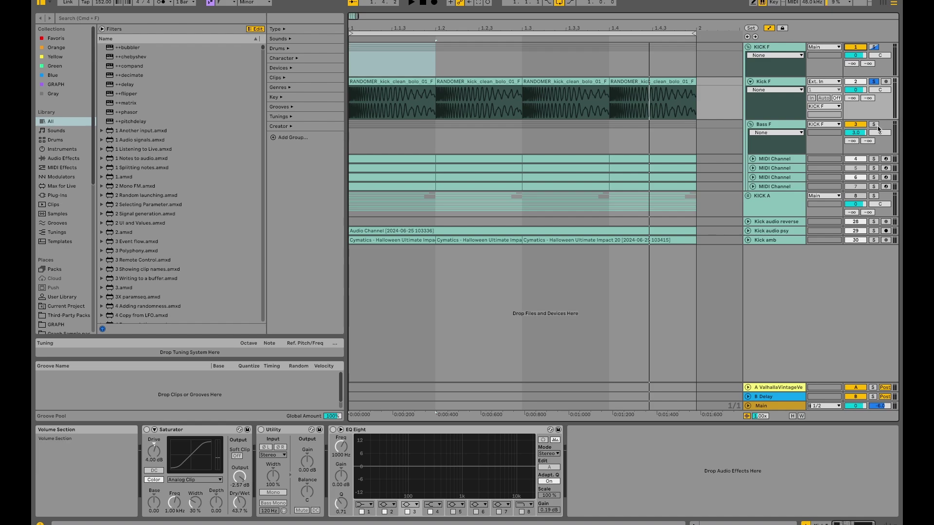
Solo the Bass F group and unfold its MIDI Channel tracks 5 and 6.
left_click(874, 125)
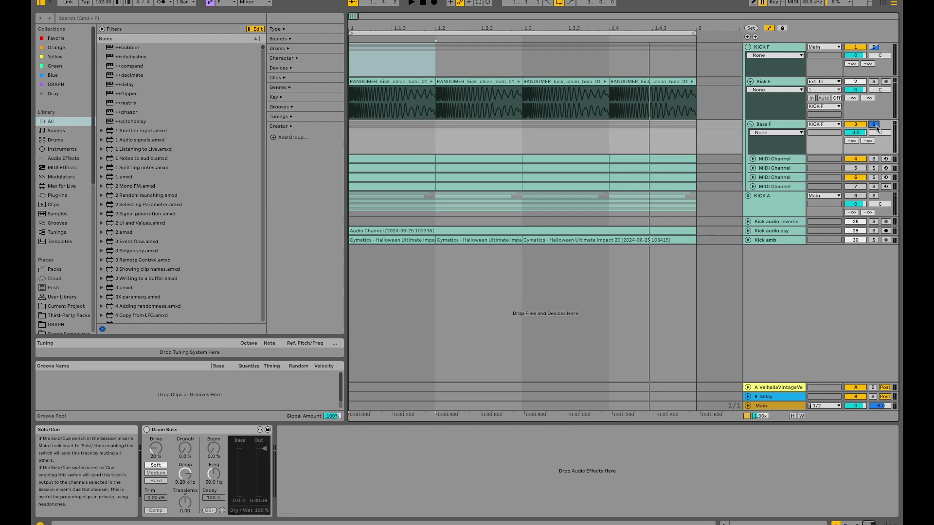
left_click(753, 168)
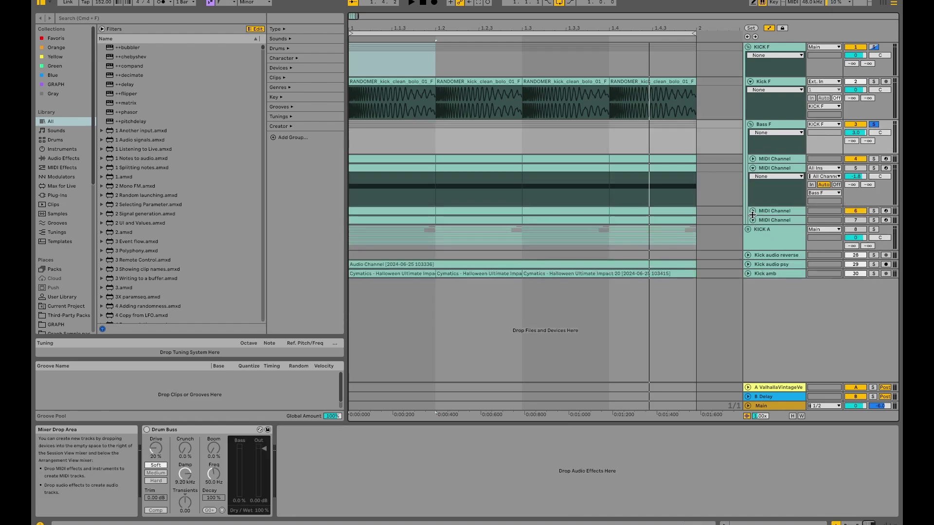
left_click(768, 211)
left_click(753, 211)
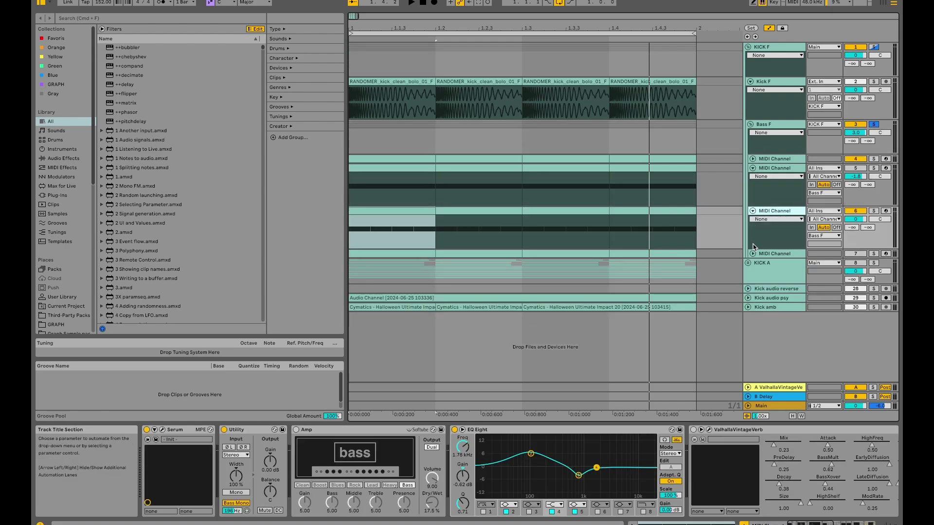
Solo and play the bass MIDI Channel tracks 4 and 6 one at a time.
left_click(771, 158)
left_click(874, 159)
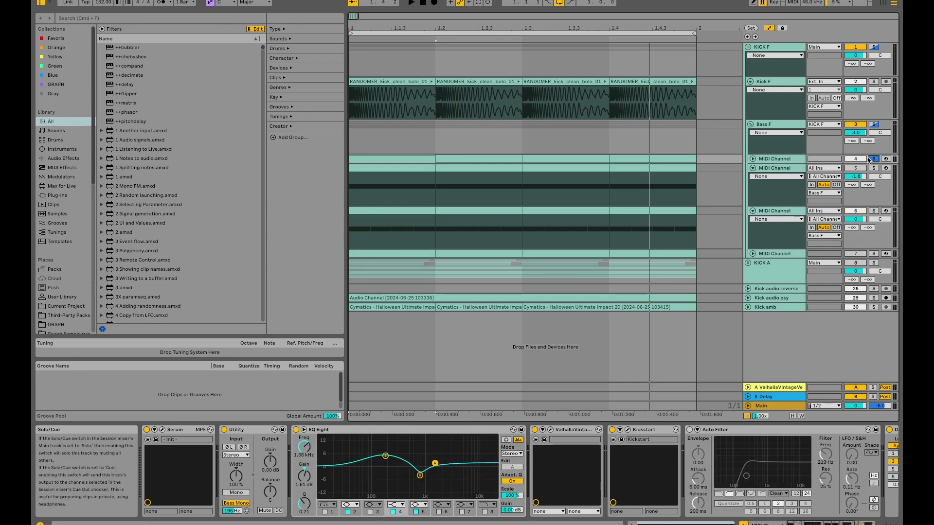
key("space")
key("space")
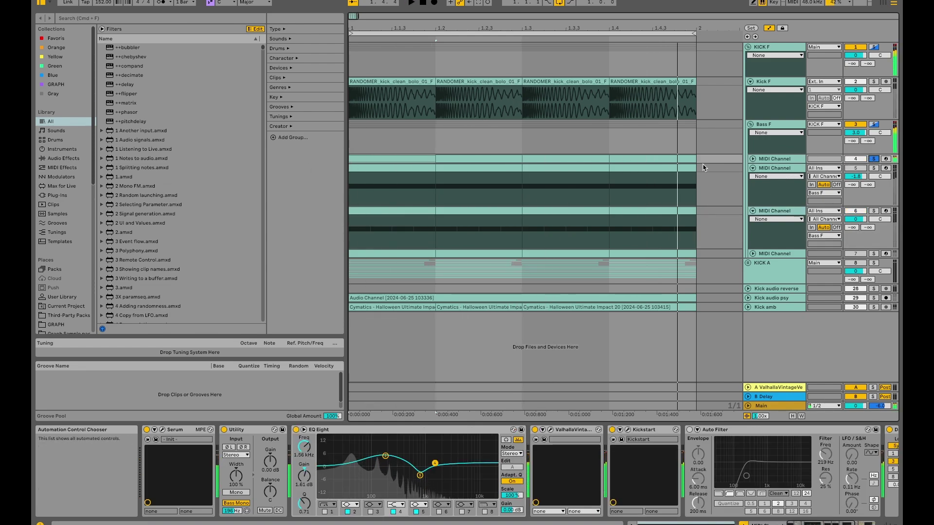
left_click(875, 212)
key("space")
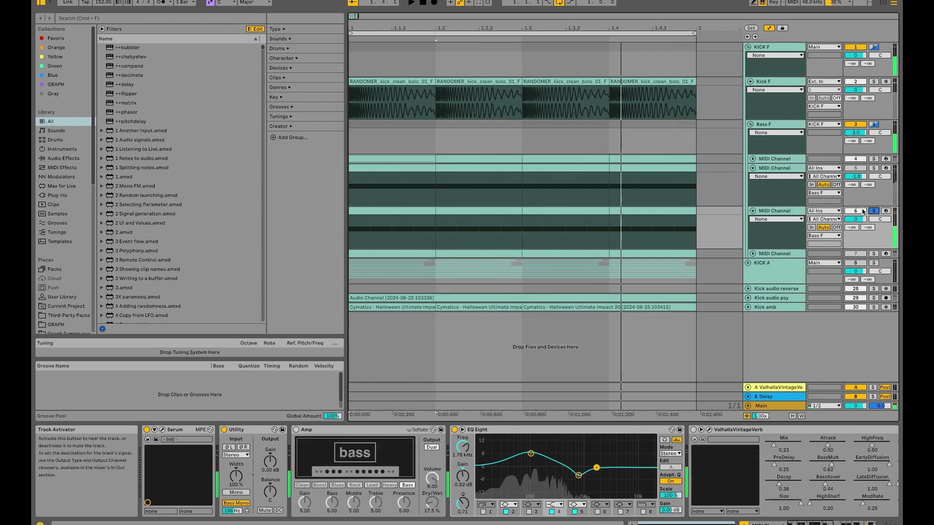
Solo and play the whole Bass F group, followed by the Kick audio psy track on its own.
left_click(874, 126)
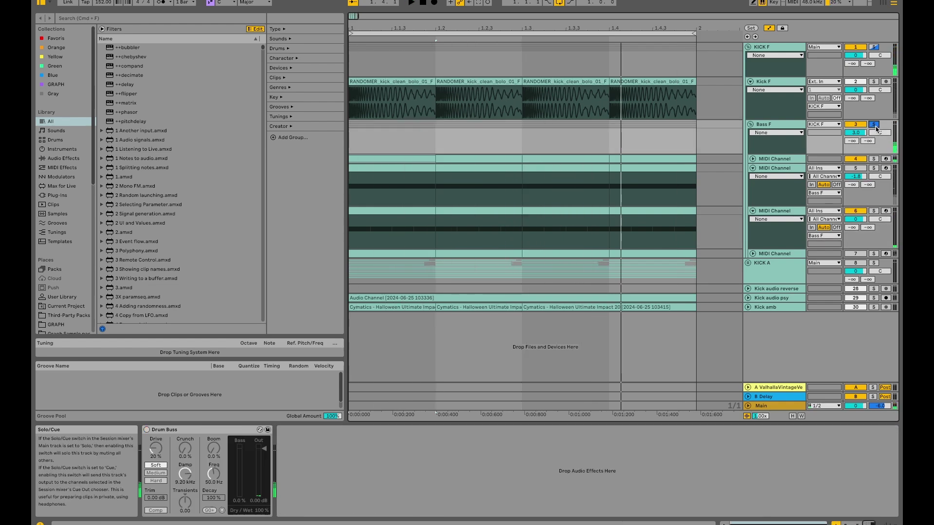
key("space")
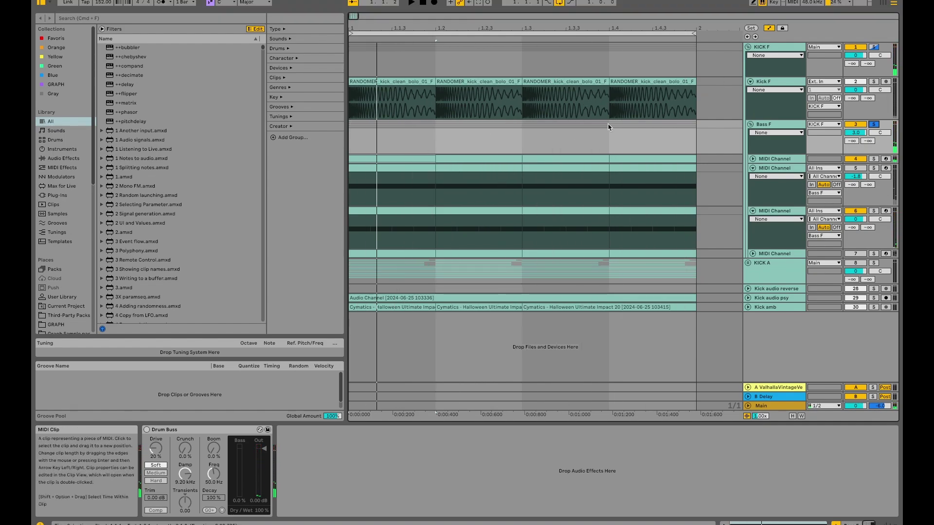
left_click(874, 298)
key("space")
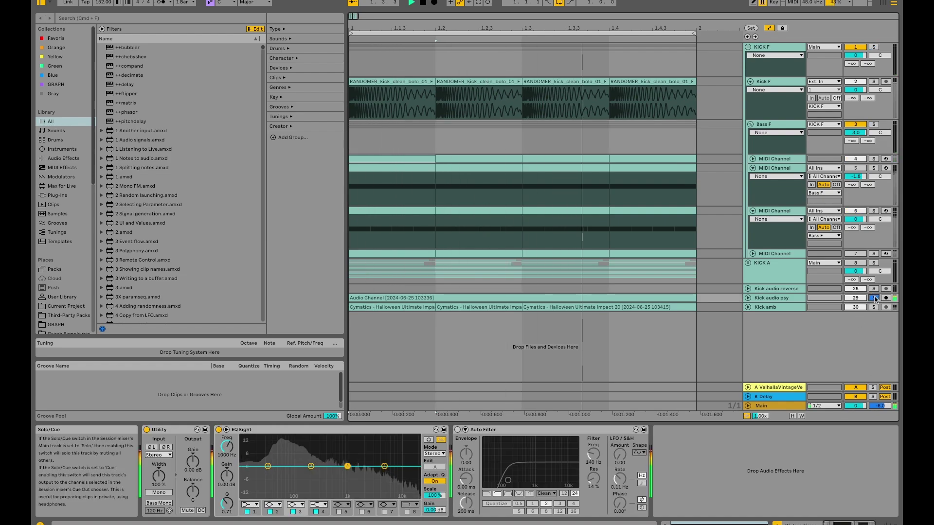
key("space")
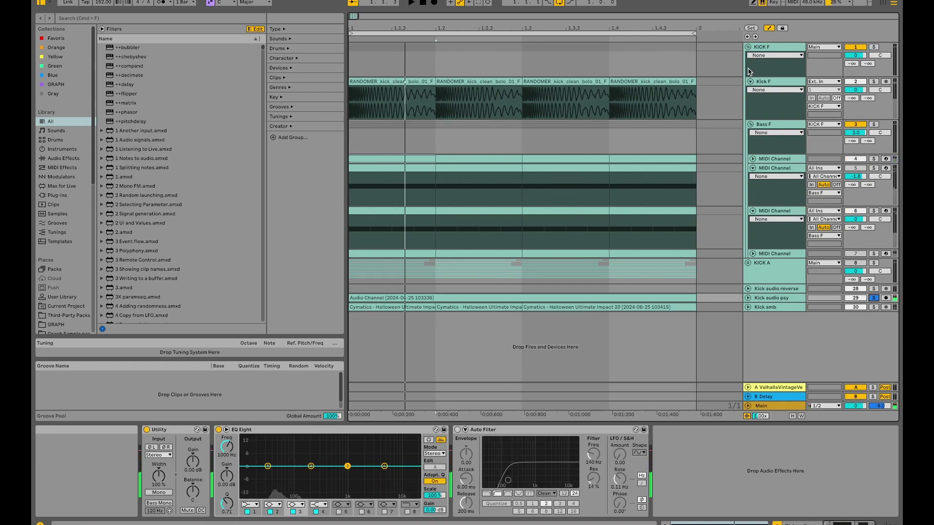
Reactivate the Saturator, Utility and EQ Eight devices on the Kick F track.
left_click(761, 100)
key("Up")
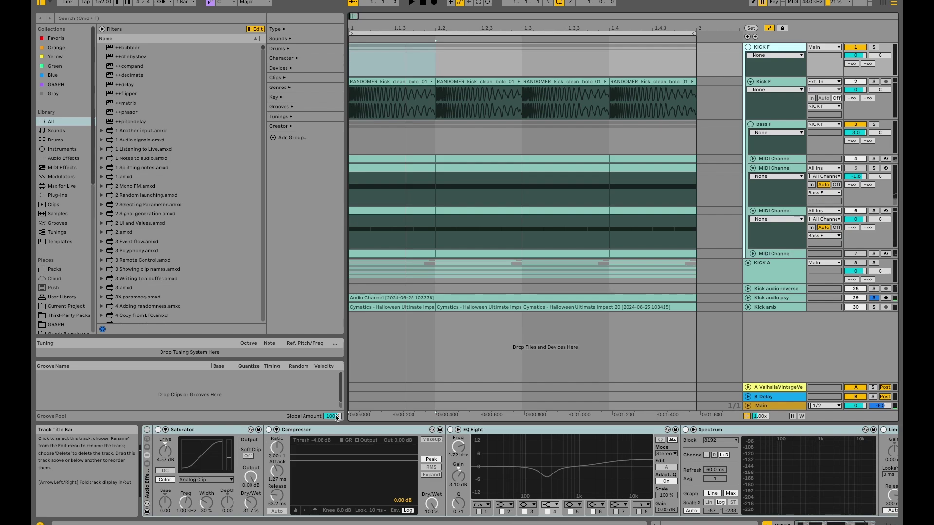
key("Down")
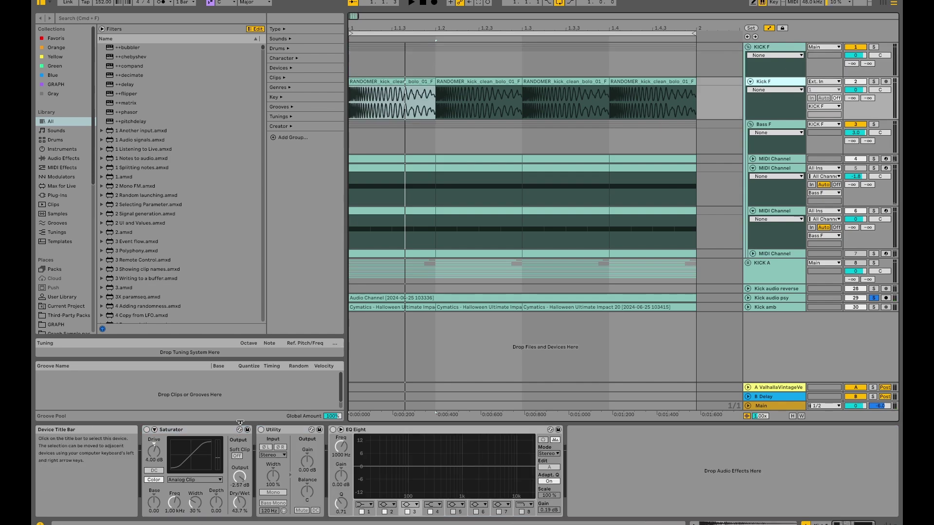
left_click(147, 430)
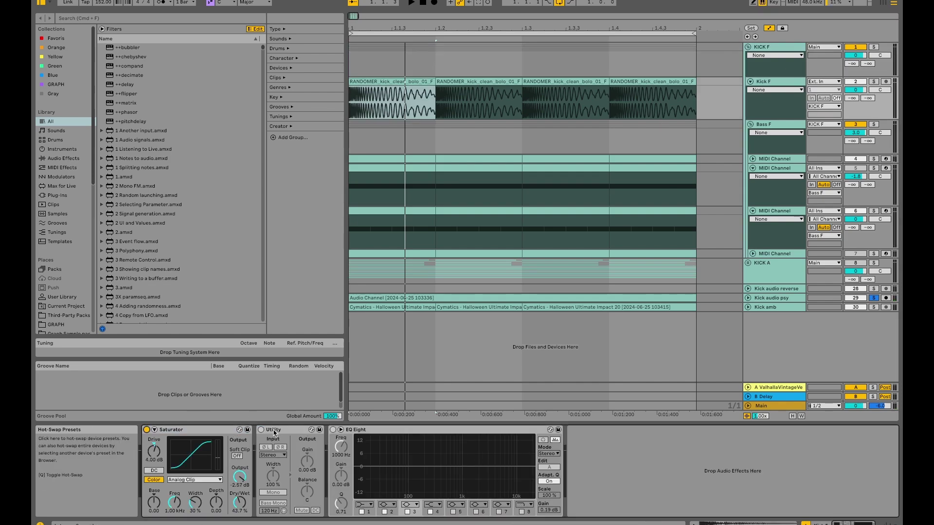
left_click(334, 429)
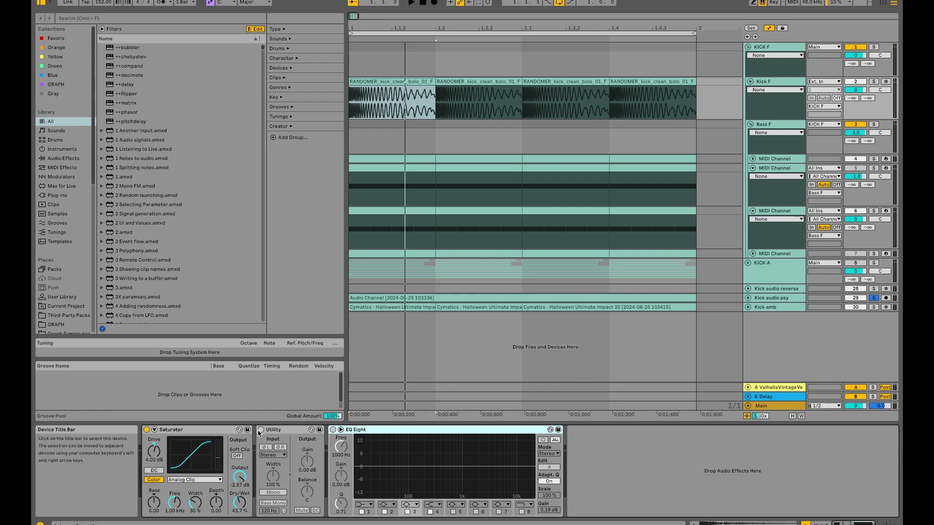
left_click(261, 430)
left_click(333, 430)
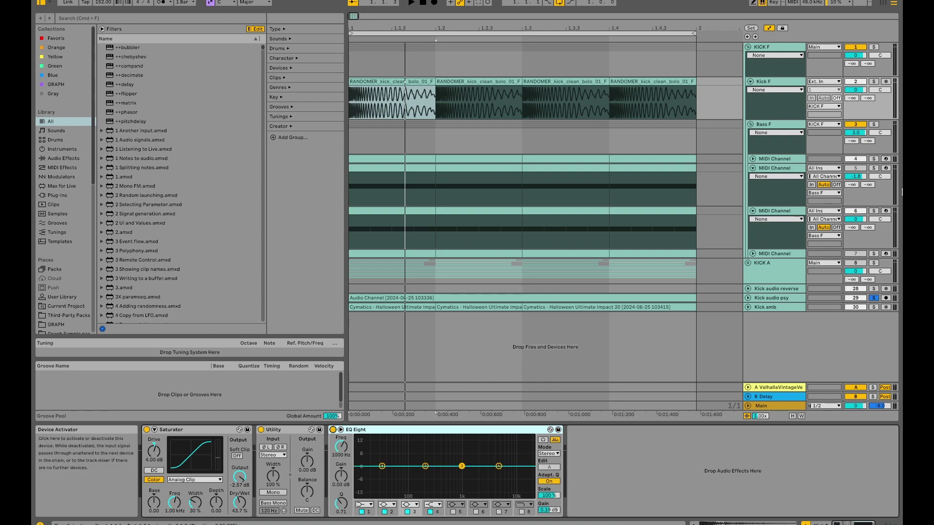
Play the Kick F track soloed with its effects active, and expand the Saturator's additional waveshaper controls.
left_click(874, 82)
key("space")
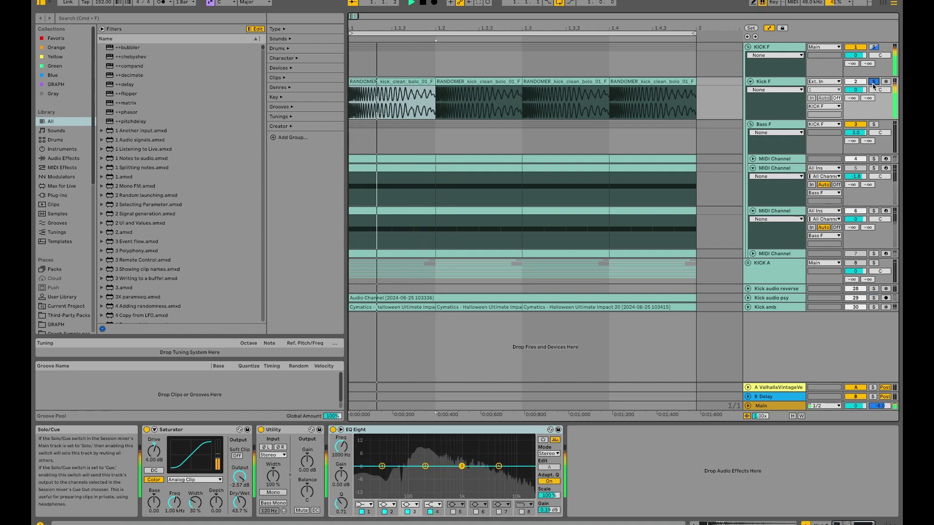
key("space")
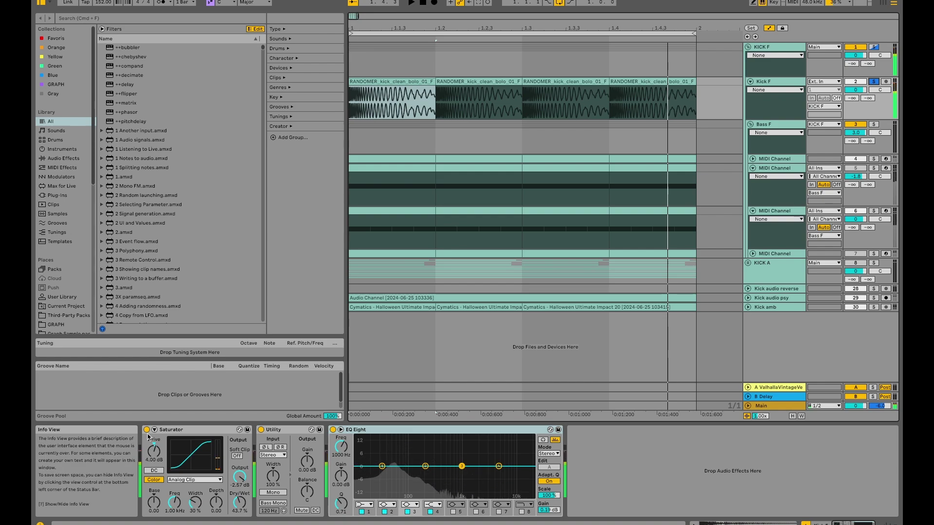
left_click(152, 431)
key("space")
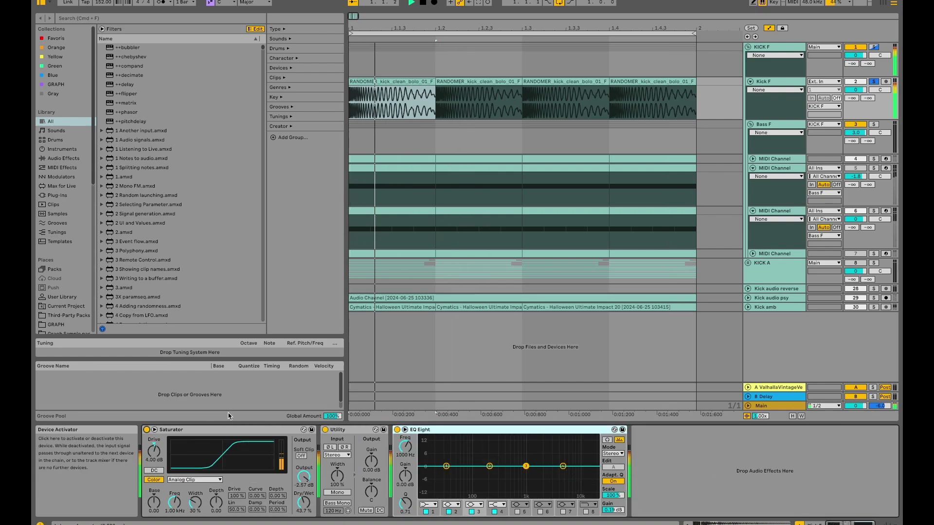
key("space")
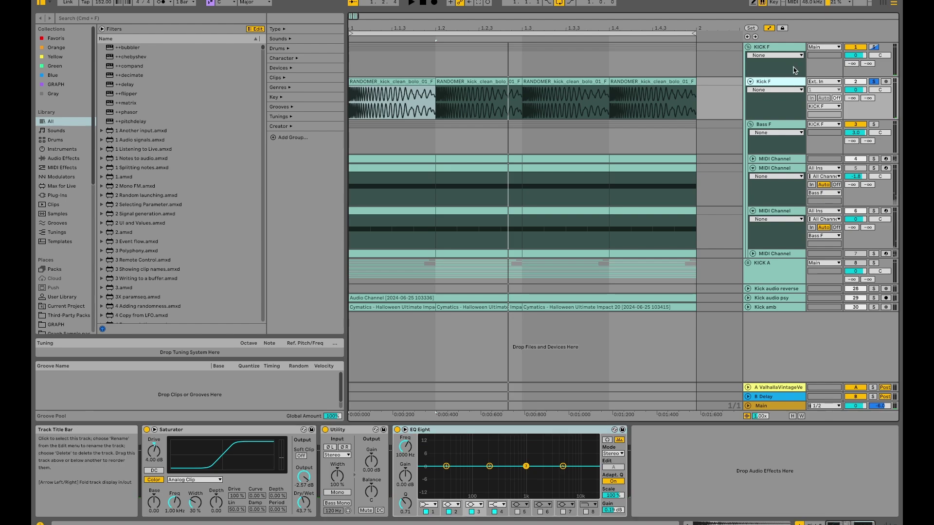
Review the effect chain inside the KICK F group's rack and solo the whole group.
left_click(789, 47)
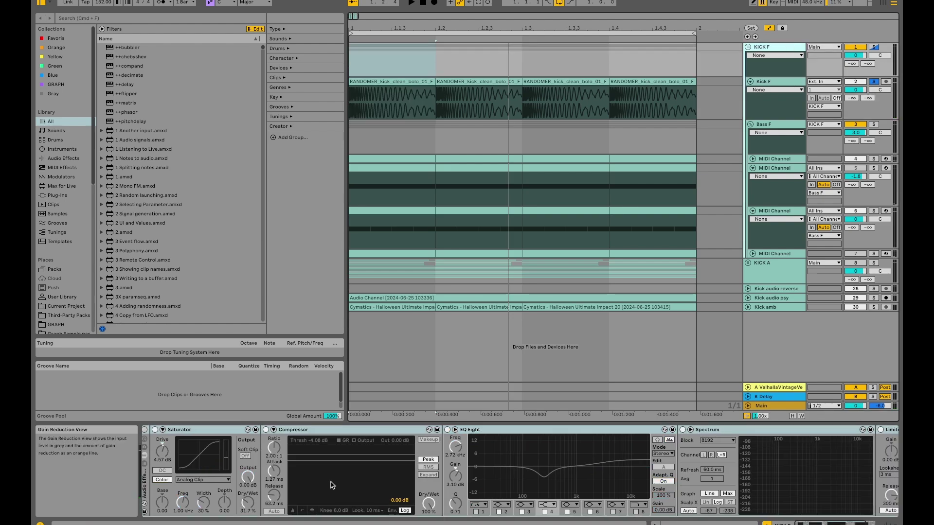
scroll(347, 498, "right", 5)
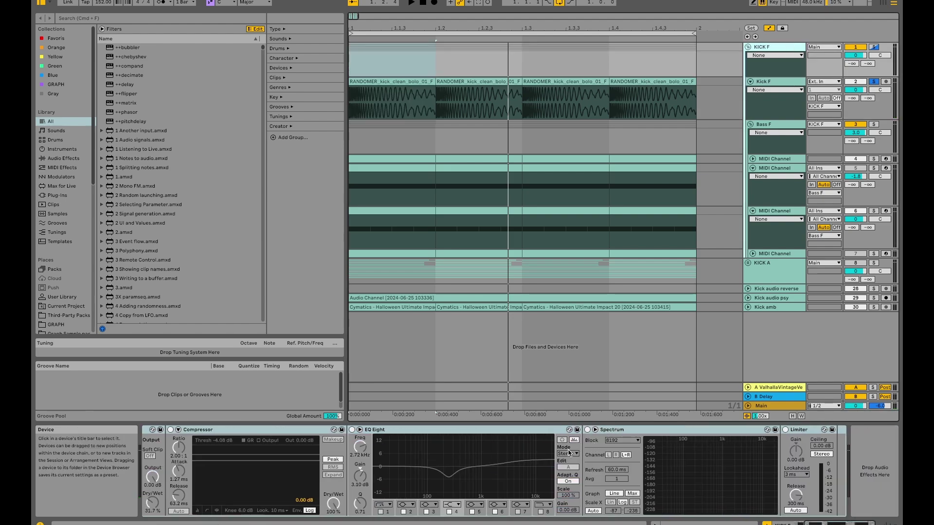
scroll(523, 448, "left", 5)
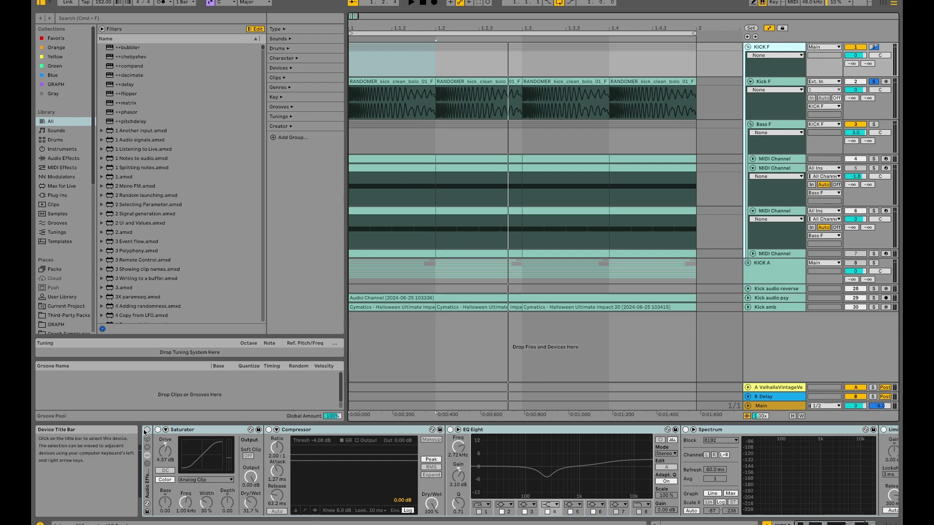
left_click(874, 47)
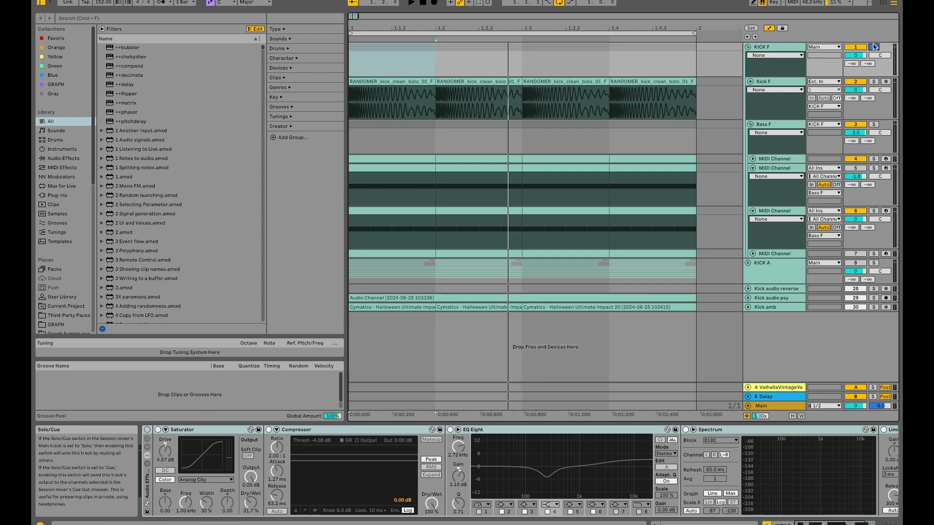
Reactivate the KICK F group's effect rack and play the soloed group while comparing its EQ Eight off and on.
left_click(147, 430)
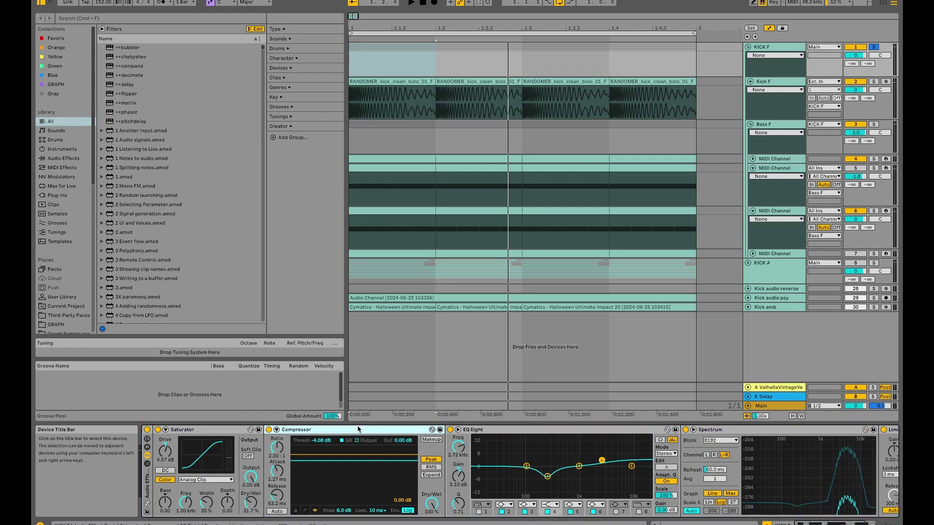
key("space")
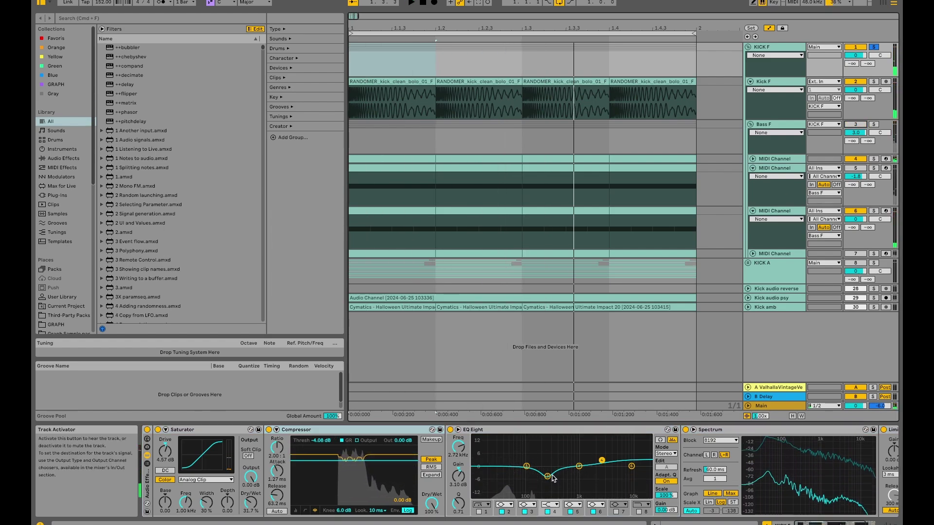
left_click(450, 429)
left_click(450, 430)
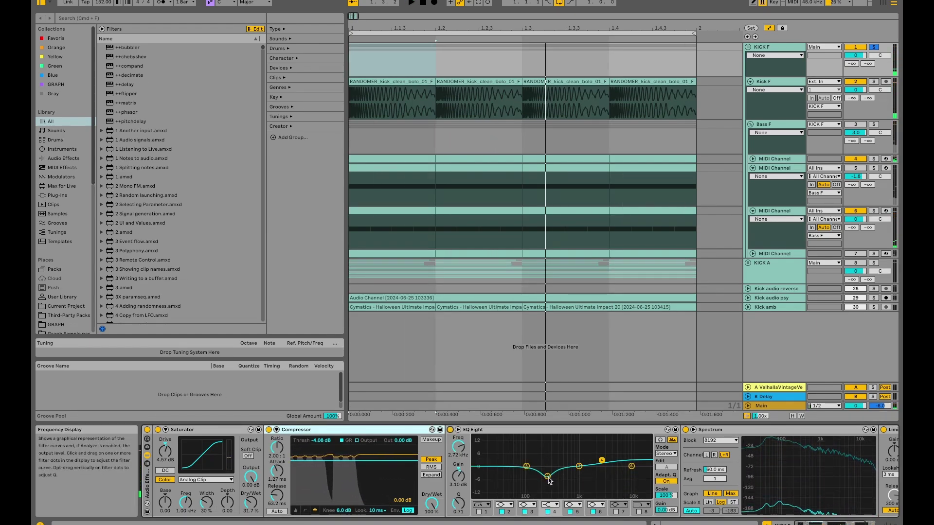
key("space")
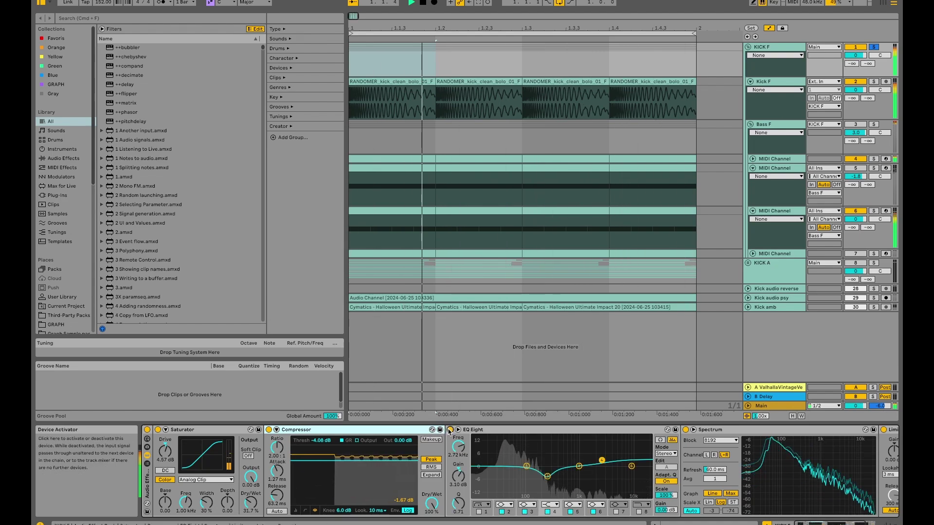
key("space")
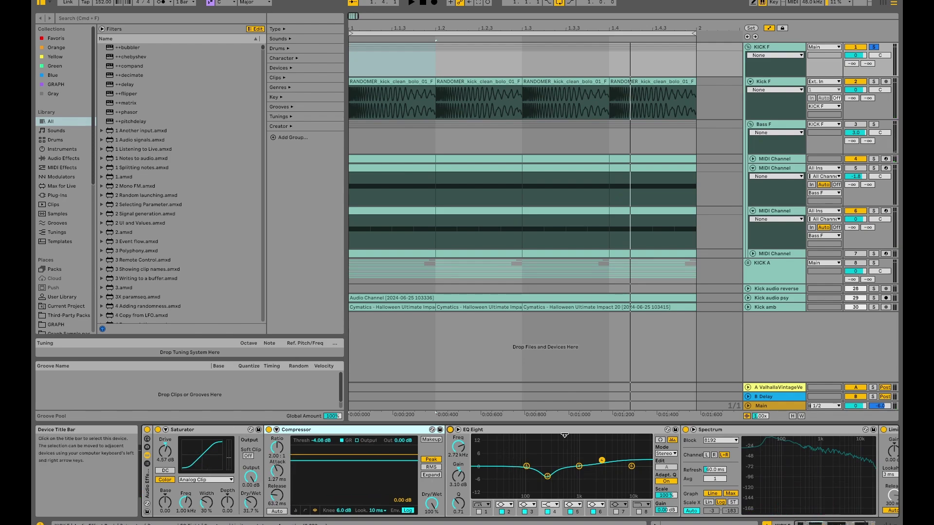
left_click(548, 477)
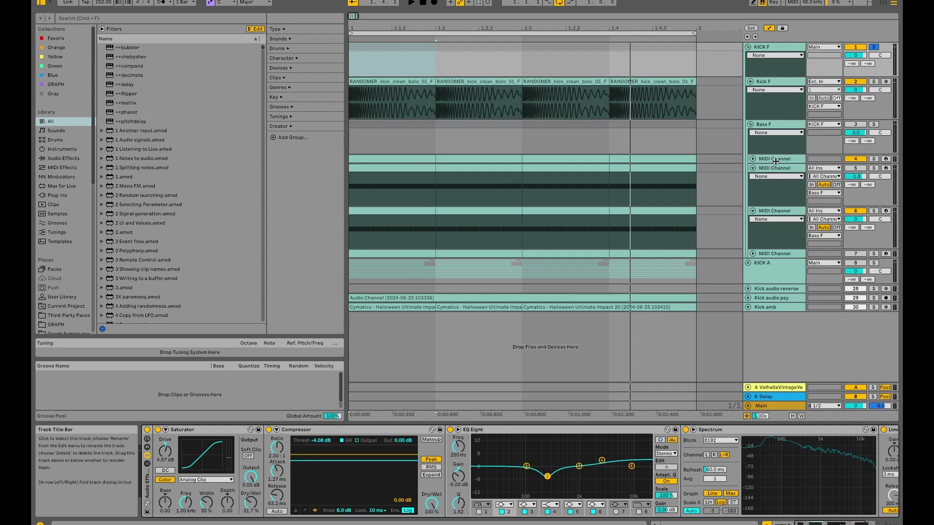
Check the Drum Buss on the Bass F group and unfold the group's first MIDI Channel track.
left_click(785, 129)
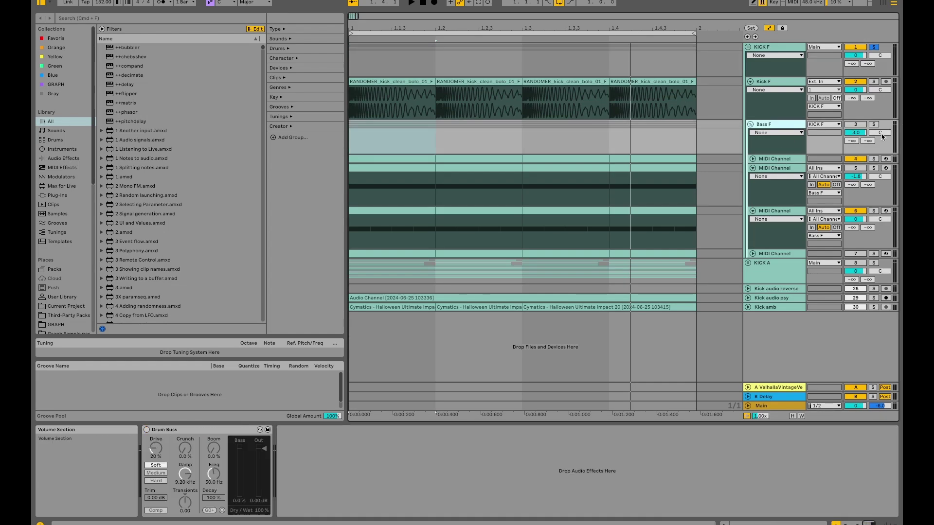
left_click(766, 159)
left_click(753, 159)
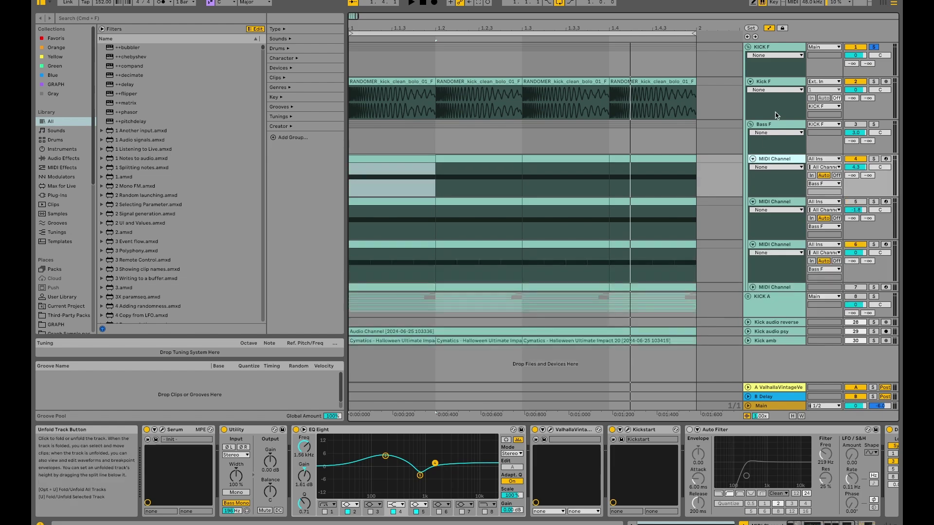
Play the Kick F track soloed and examine its frequency spectrum in the enlarged EQ Eight display.
left_click(784, 82)
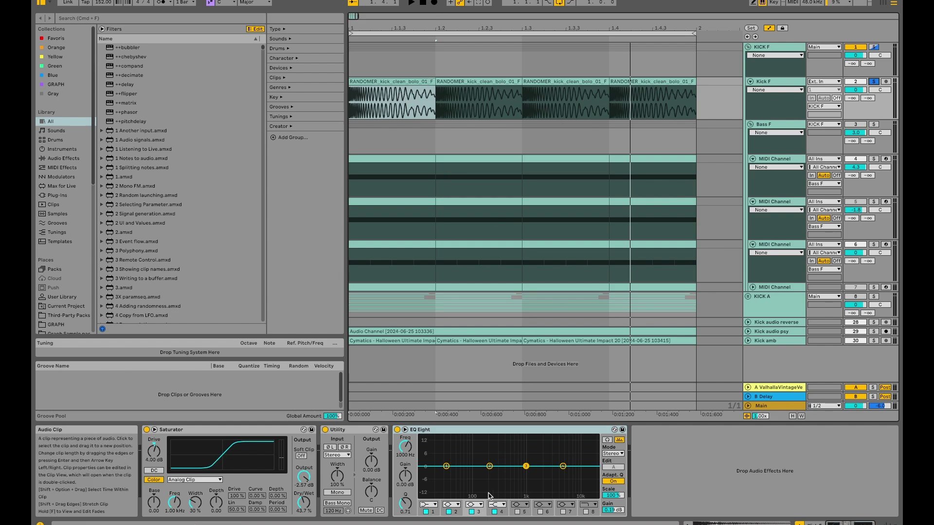
left_click(607, 440)
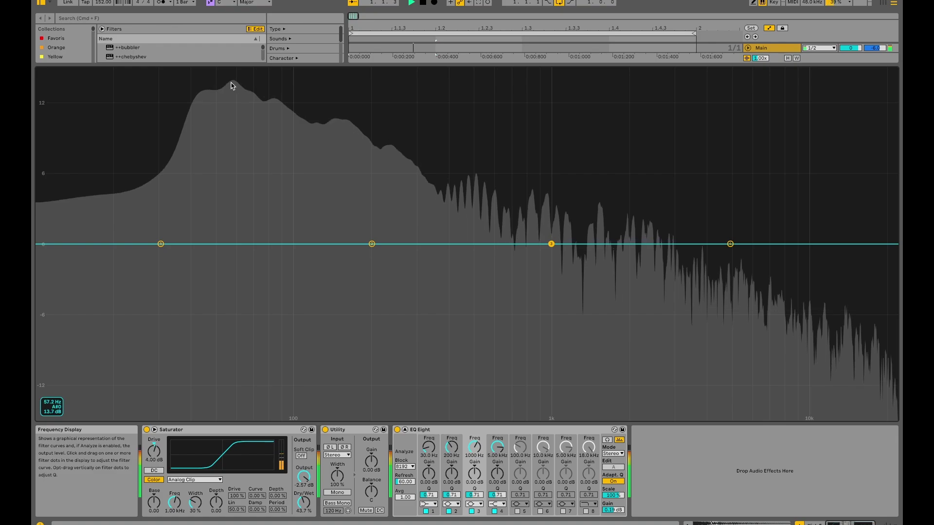
key("space")
key("Escape")
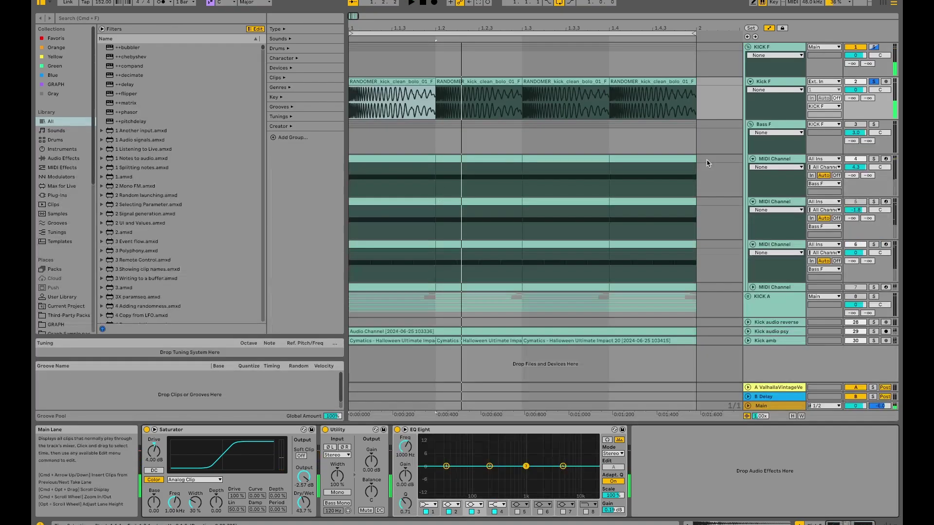
Solo the first MIDI Channel track in the Bass F group and open its Serum window over the arrangement.
left_click(788, 126)
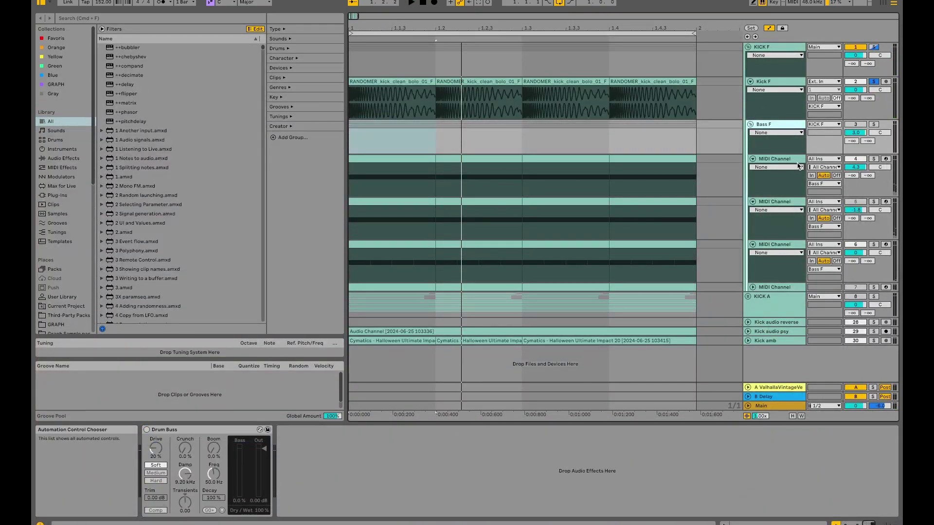
left_click(798, 166)
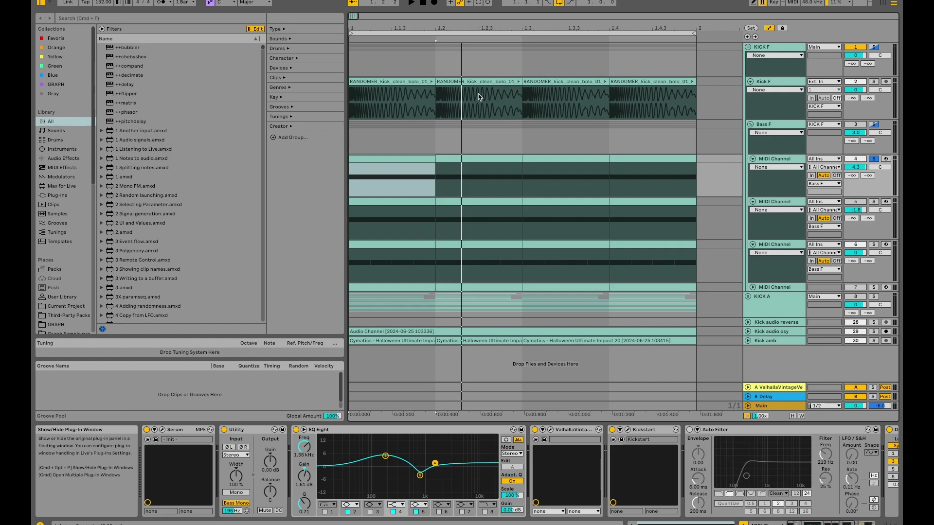
key("super+alt+p")
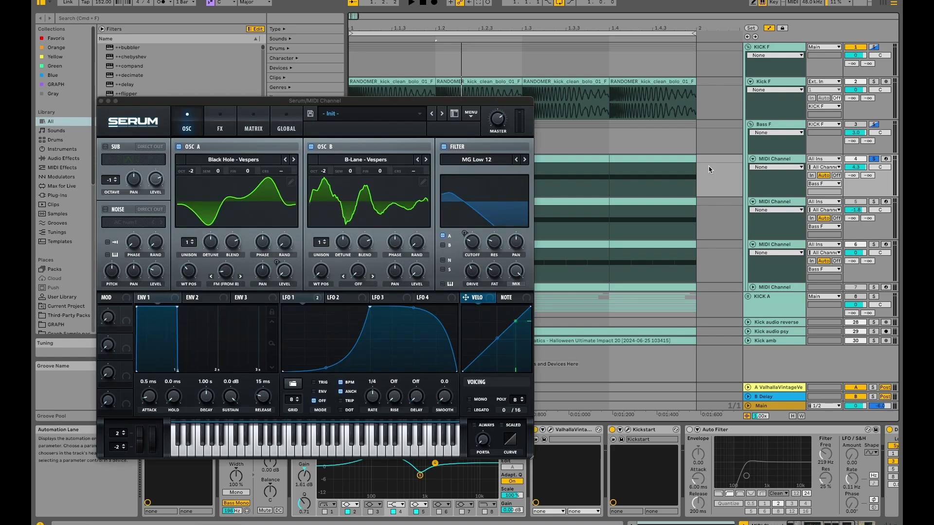
left_click_drag(339, 102, 483, 57)
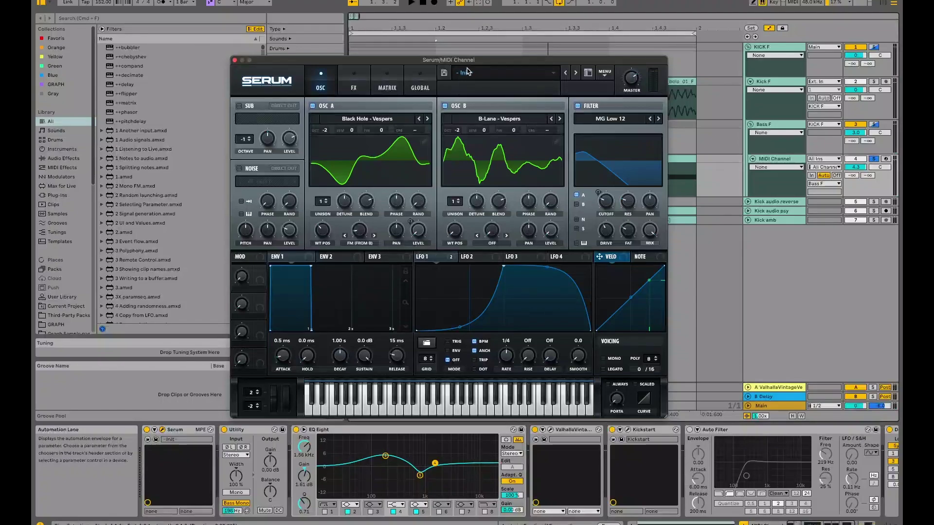
left_click_drag(471, 63, 381, 58)
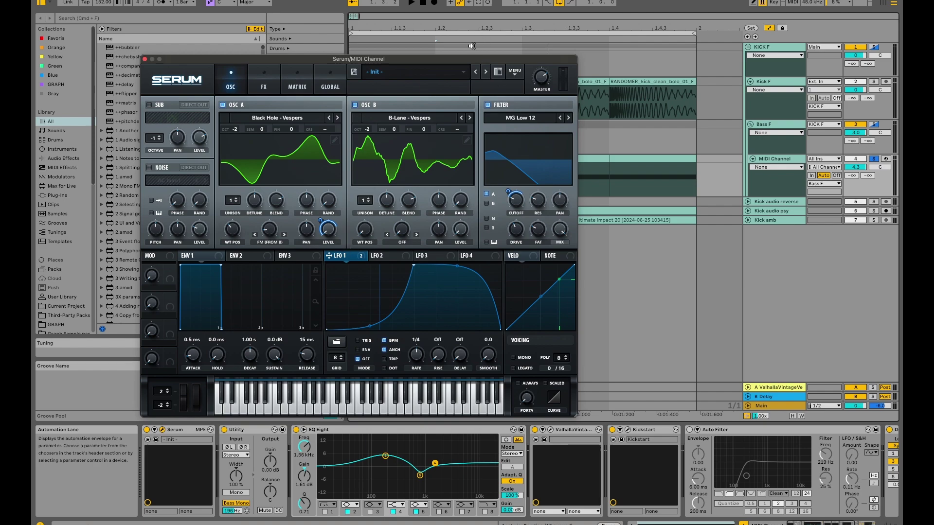
left_click_drag(471, 57, 456, 52)
Play the soloed bass track and view Serum's effects page before returning to the oscillators.
left_click(597, 176)
key("space")
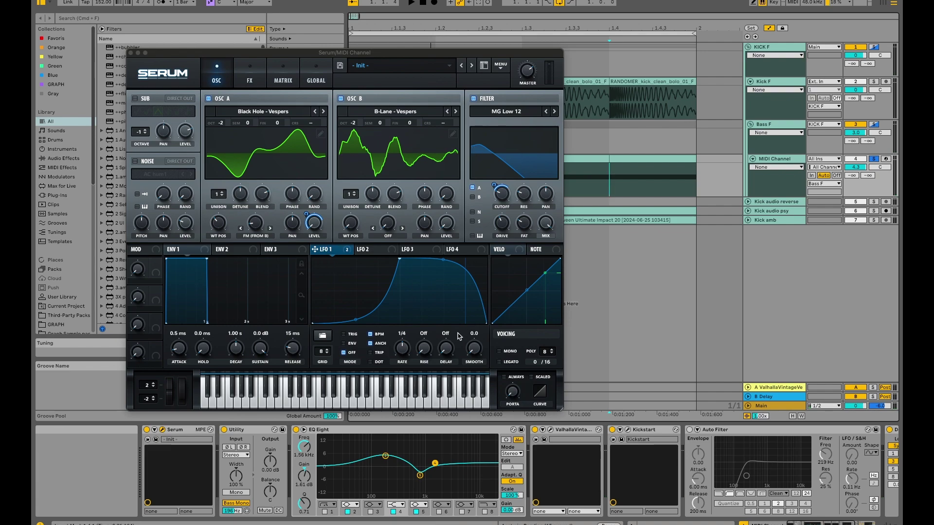
left_click(264, 74)
left_click(216, 82)
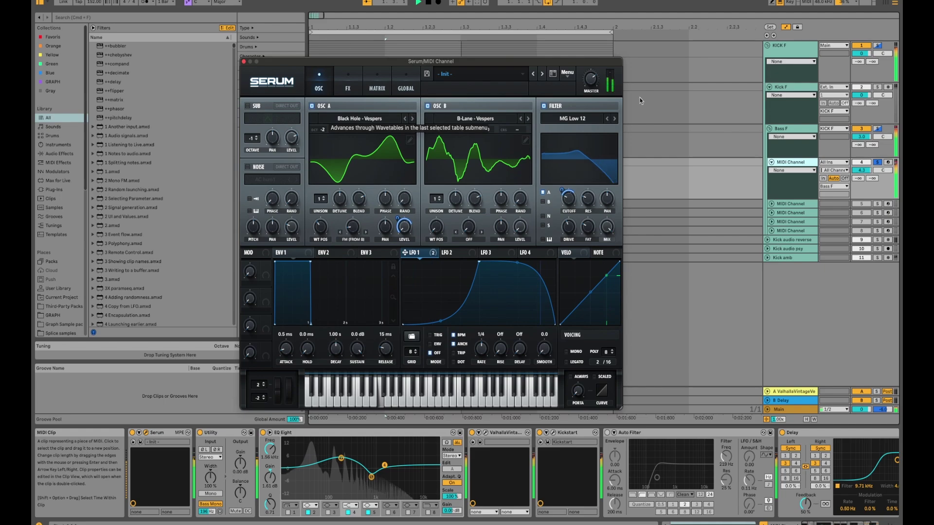
Switch oscillator A's wavetable to Antimatter - Vespers and audition it on the soloed bass track.
left_click(412, 118)
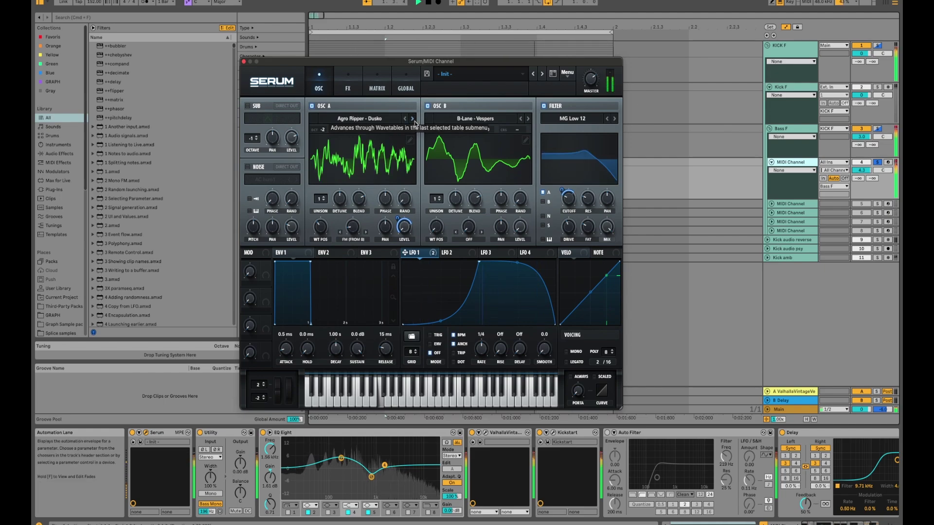
left_click(413, 121)
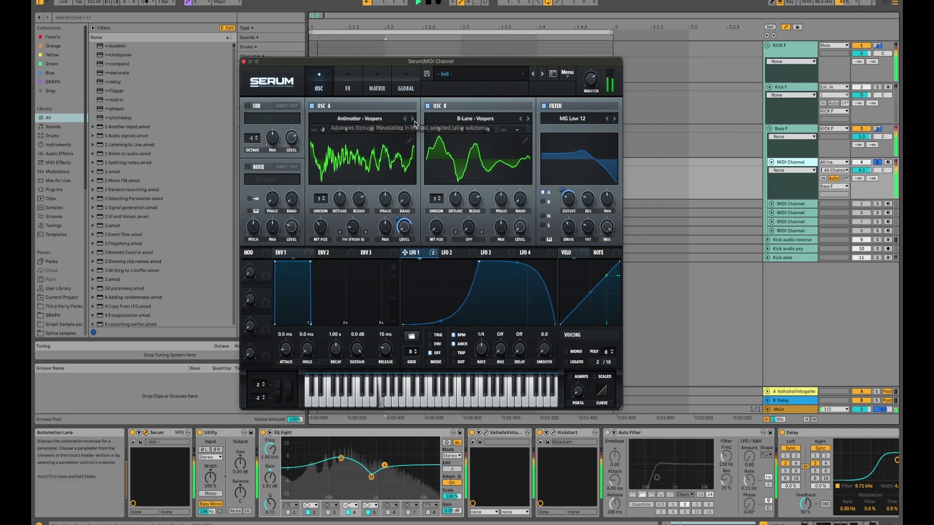
key("space")
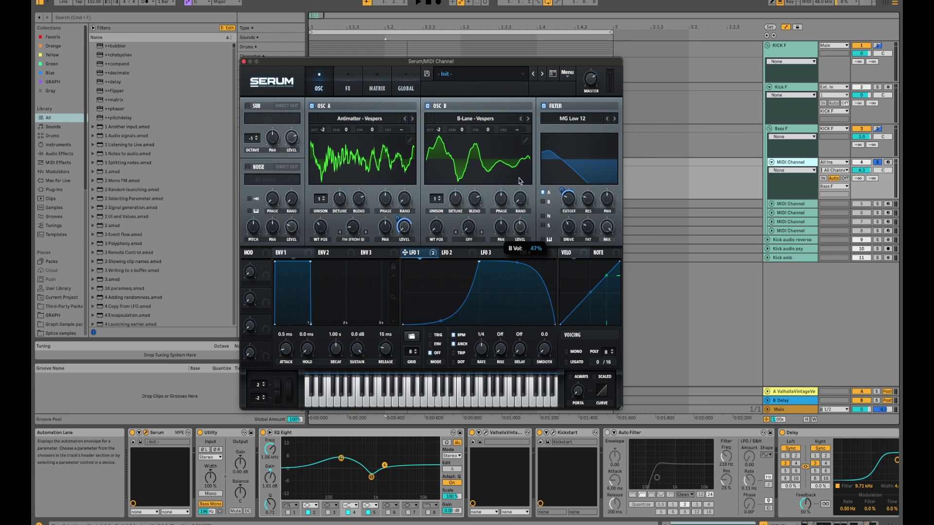
key("space")
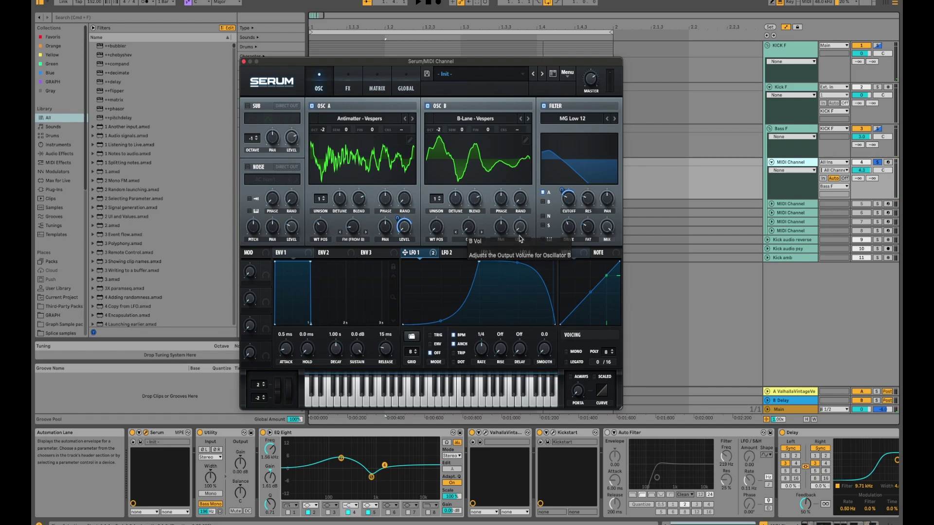
Review oscillator A's warp mode options, keep FM (from B), and listen to the bass patch.
left_click(353, 240)
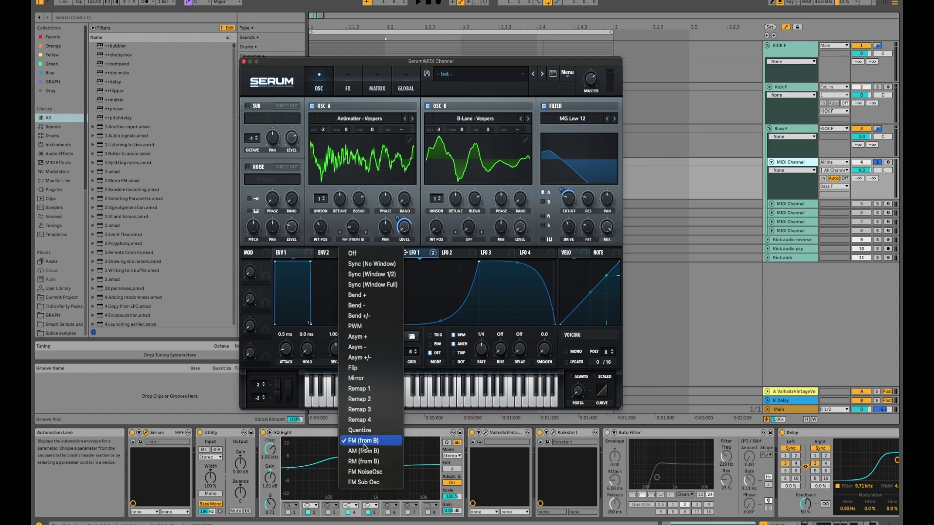
left_click(422, 197)
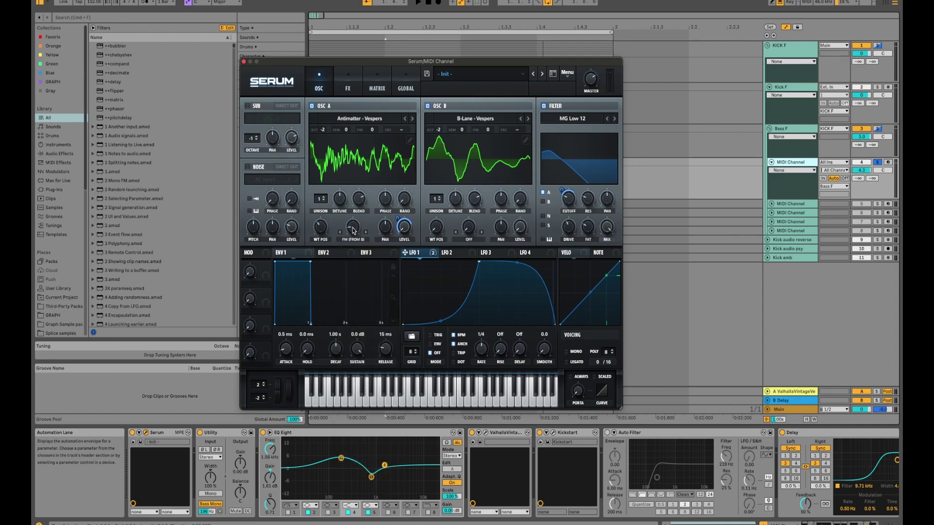
key("space")
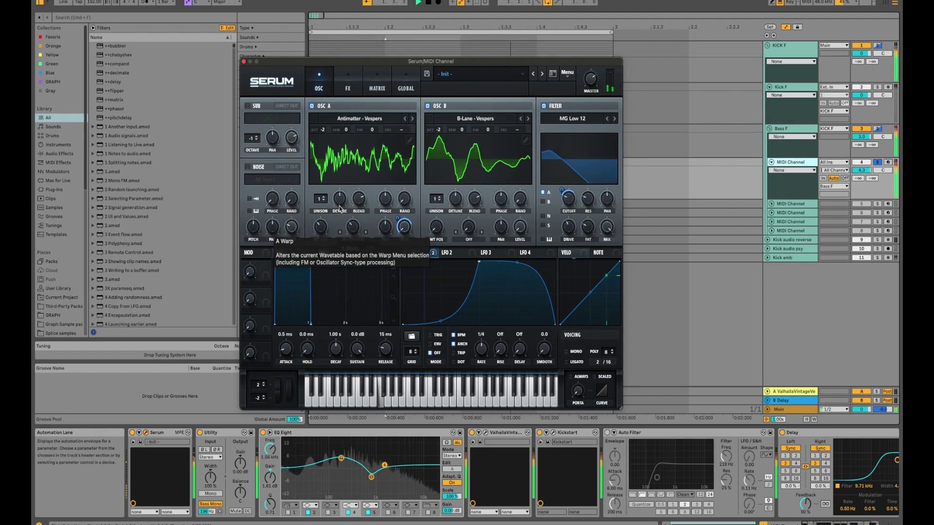
key("space")
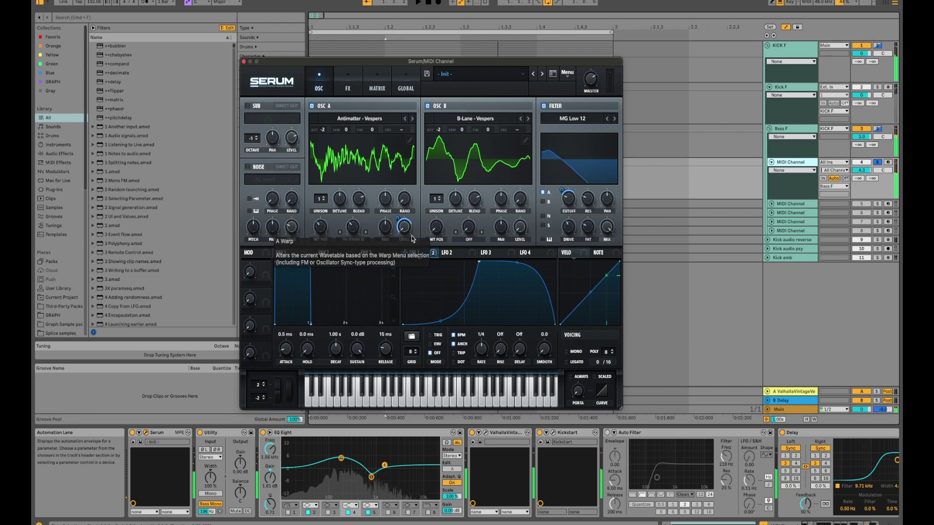
Change oscillator B's wavetable to Agro Ripper - Dusko and oscillator A's to Attack - Vespers, and audition the patch.
left_click(525, 119)
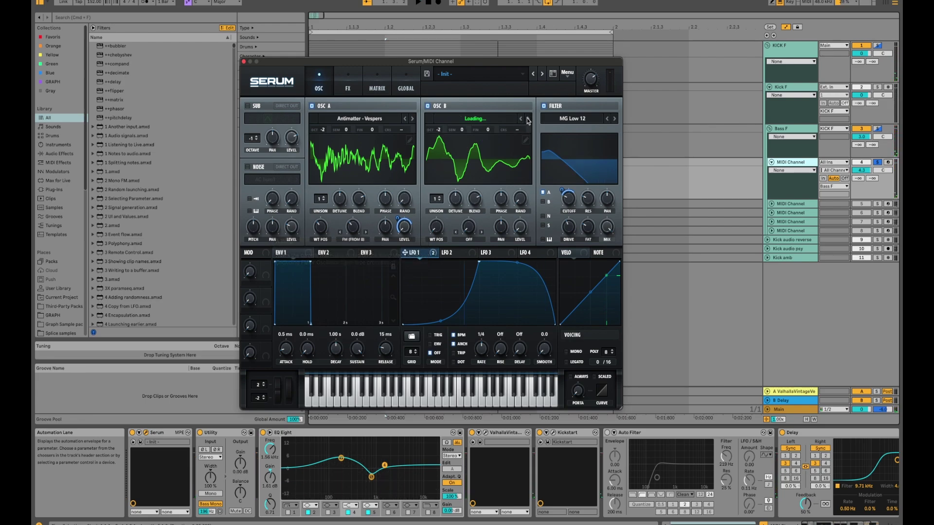
left_click(412, 119)
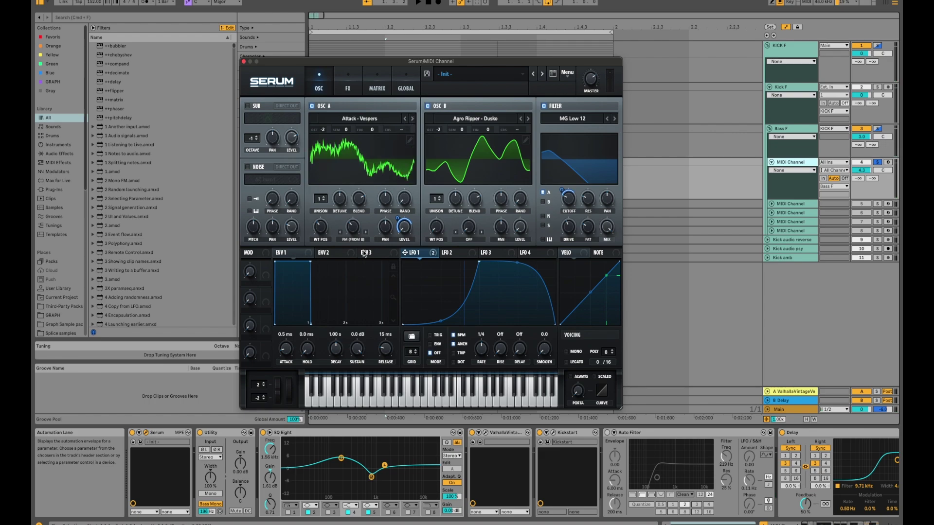
key("space")
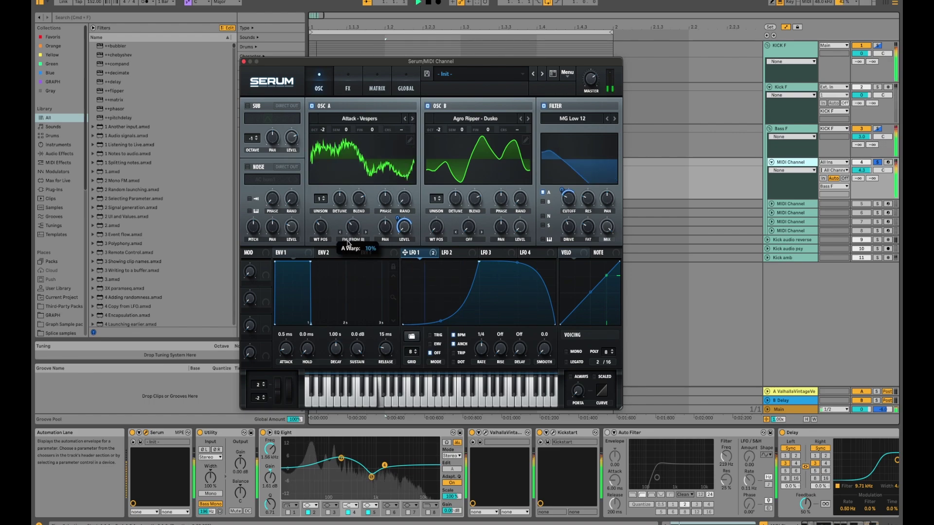
key("space")
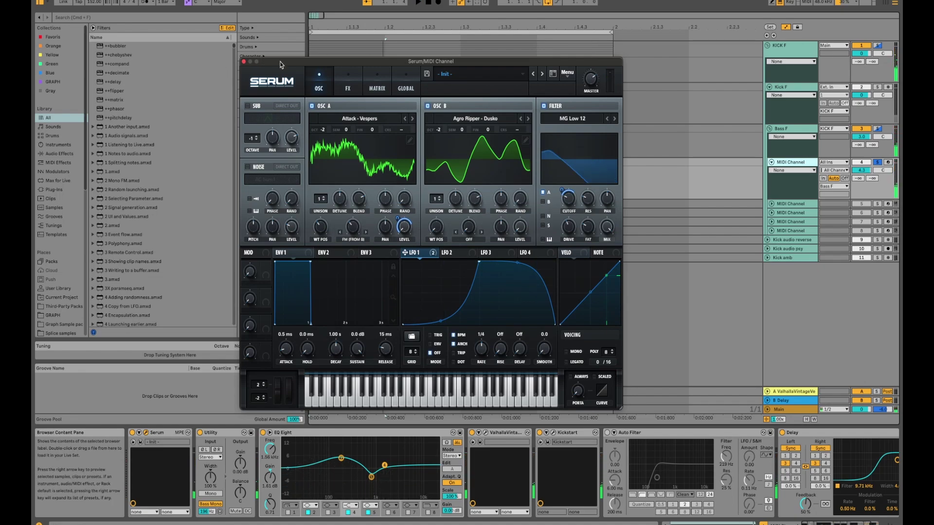
Set Serum's distortion type to Zero-Square while auditioning the modes, and move the plugin window clear of the device chain.
left_click(354, 87)
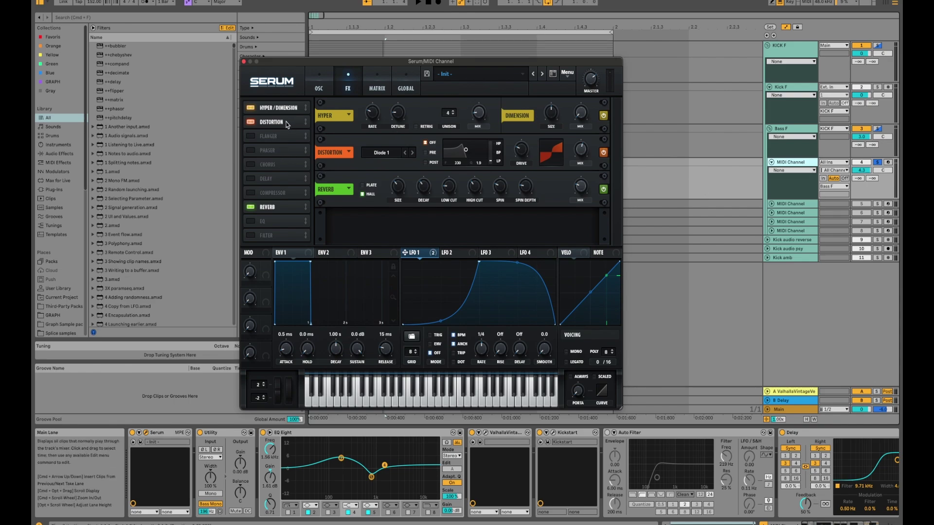
left_click(413, 153)
left_click(414, 153)
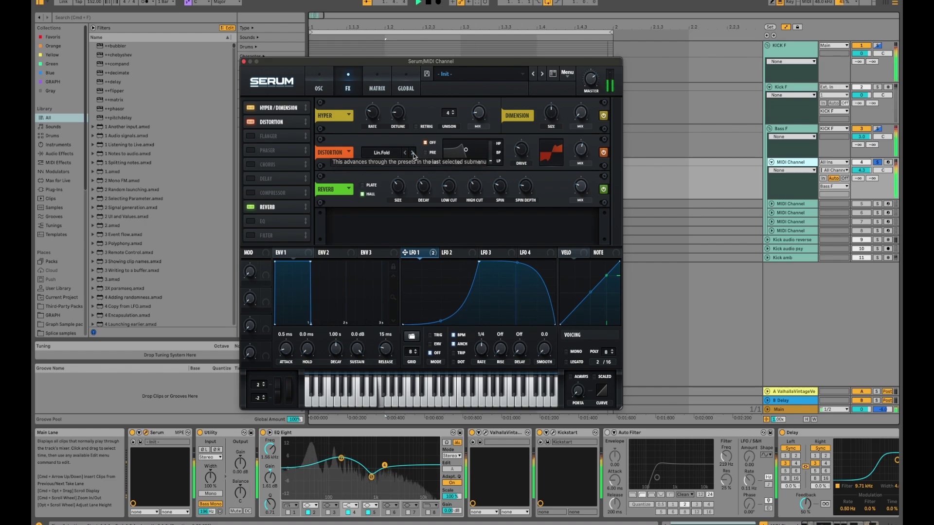
left_click(414, 153)
left_click(414, 153)
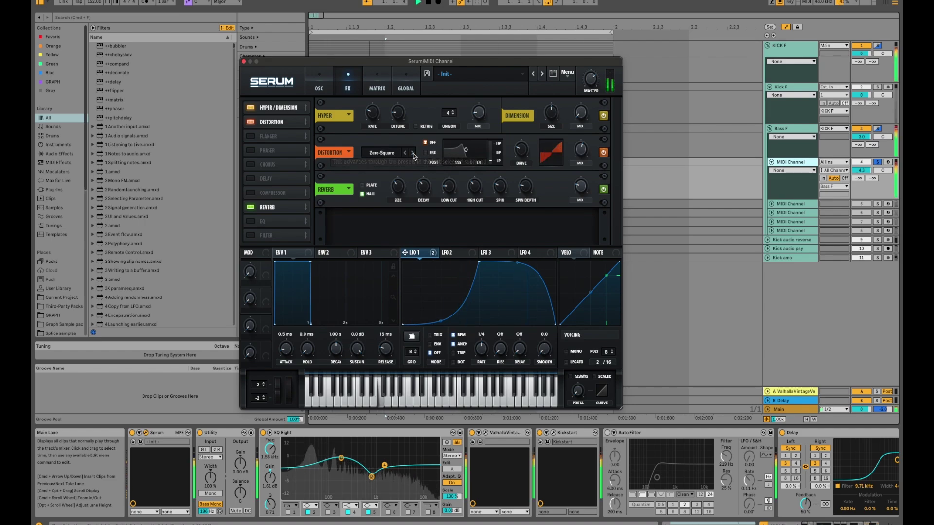
key("space")
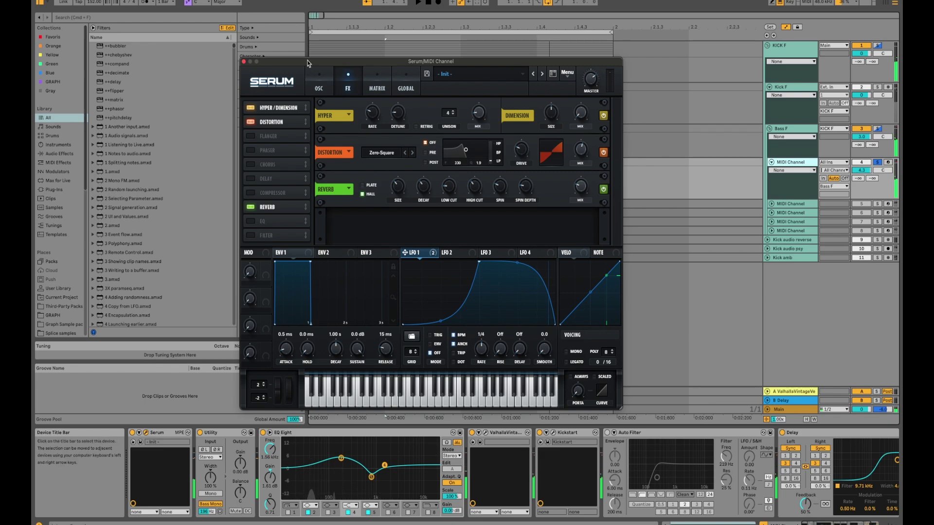
left_click_drag(320, 64, 300, 21)
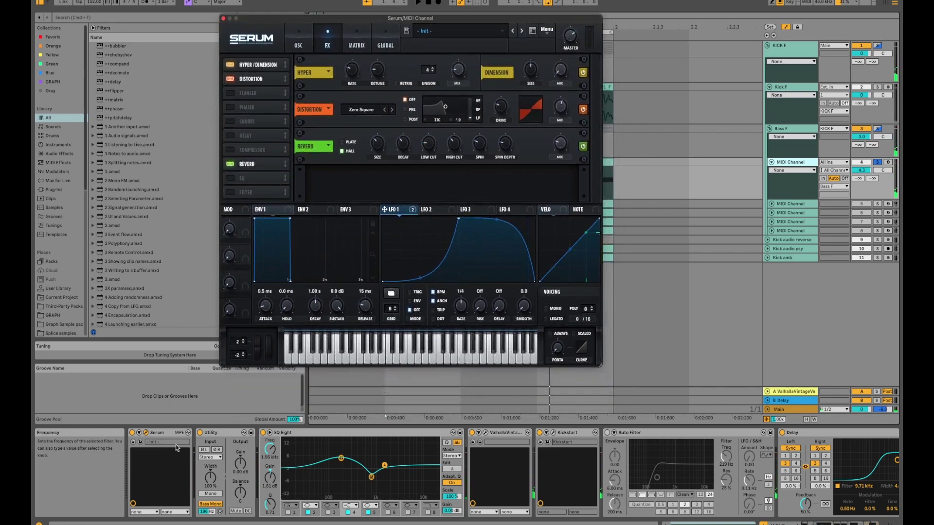
Review the Utility and EQ Eight devices on the bass MIDI track and bypass EQ Eight.
left_click(224, 439)
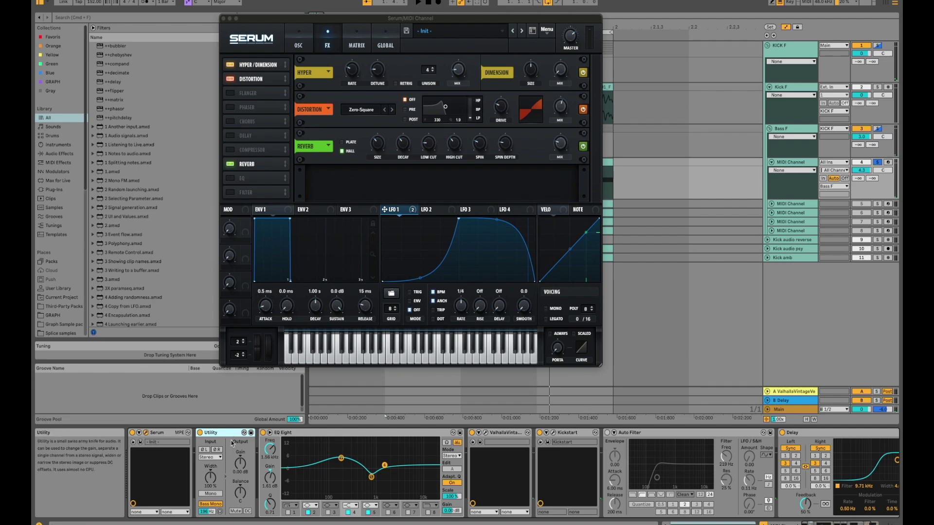
left_click(310, 432)
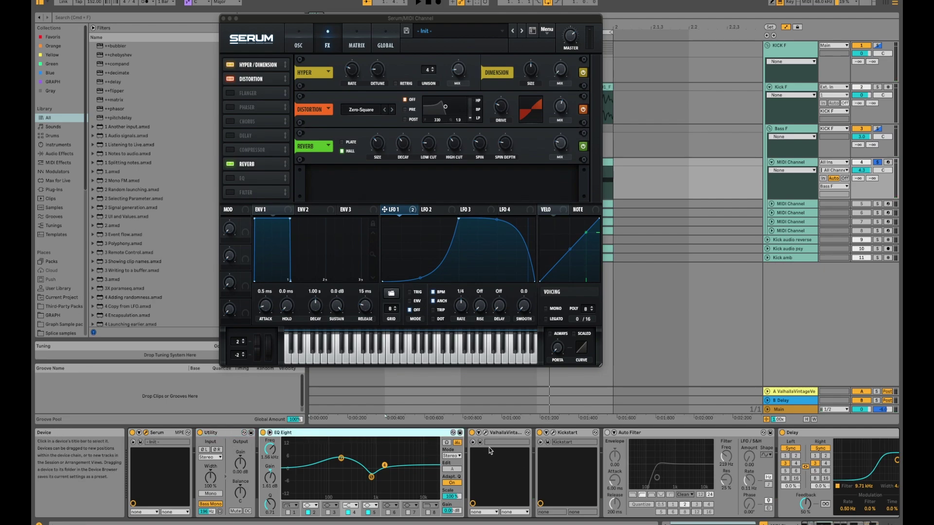
left_click(263, 433)
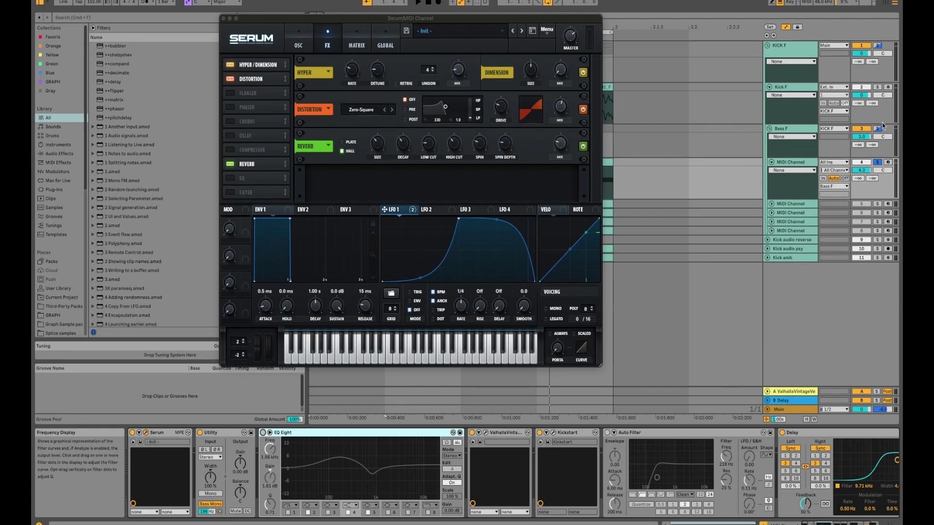
Solo the KICK F group, play it, and compare the bass with EQ Eight bypassed and switched back on.
left_click(878, 46)
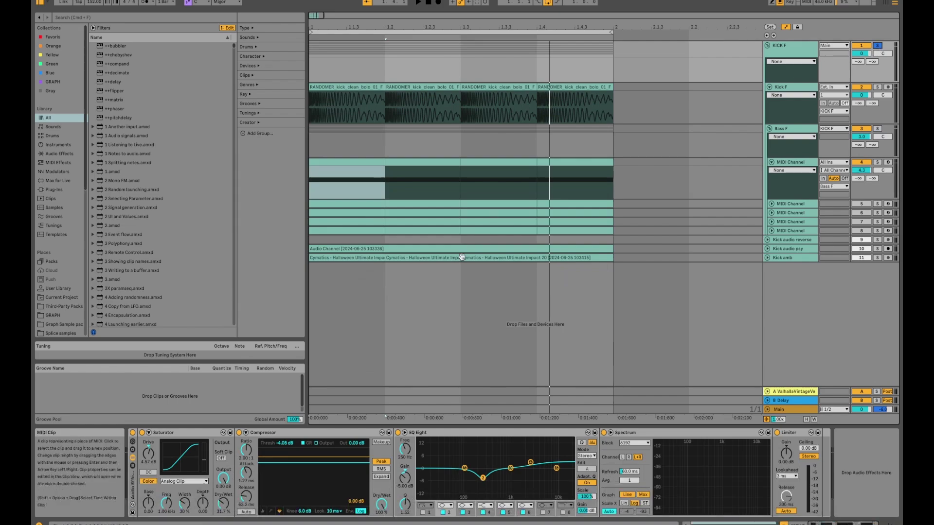
key("space")
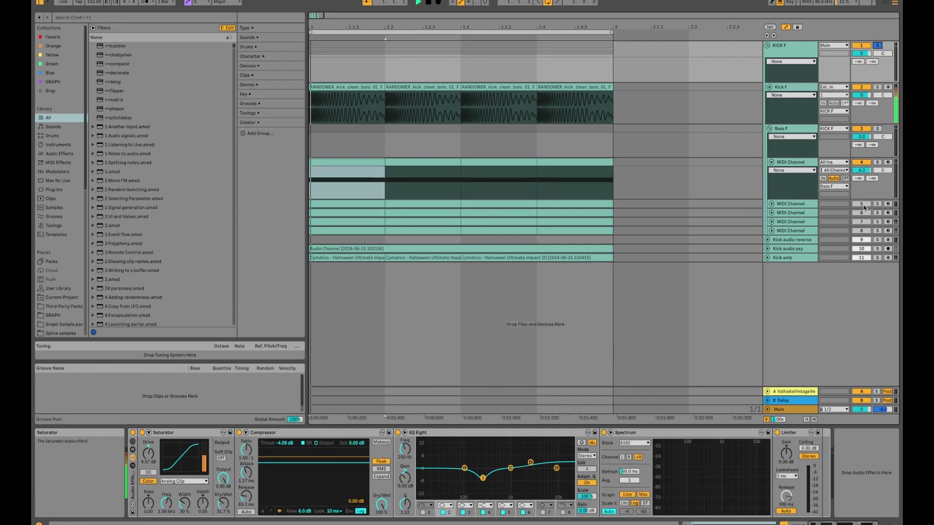
left_click(793, 160)
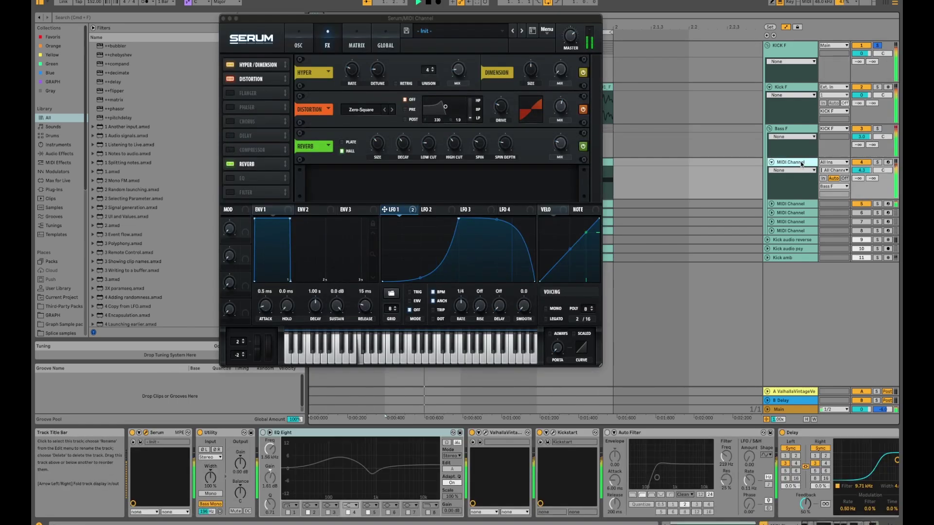
left_click(864, 205)
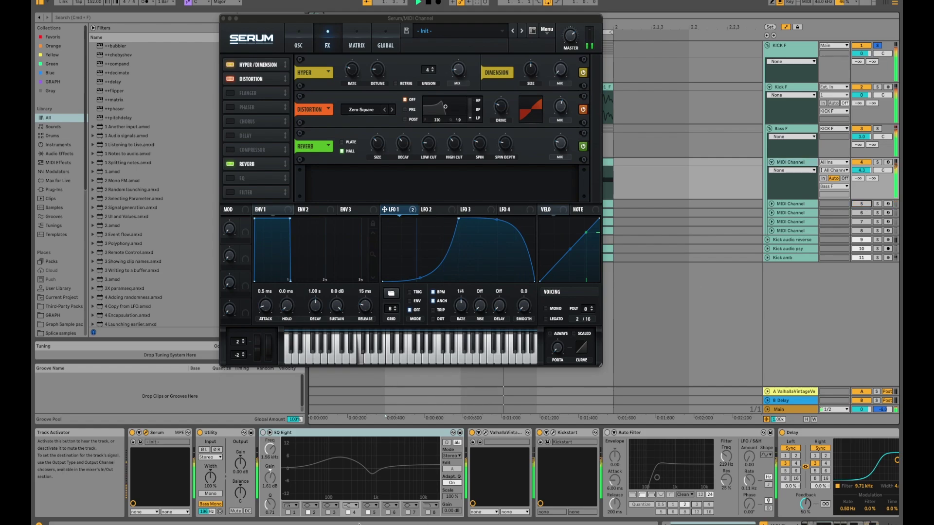
left_click(263, 433)
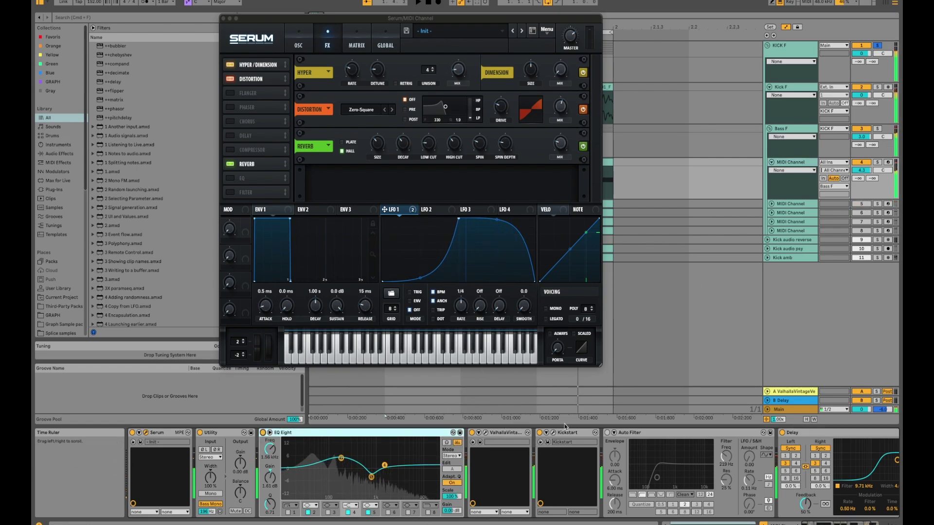
Open Kickstart on the bass track, audition the group while toggling its bypass, and close both plugin windows.
scroll(567, 440, "right", 5)
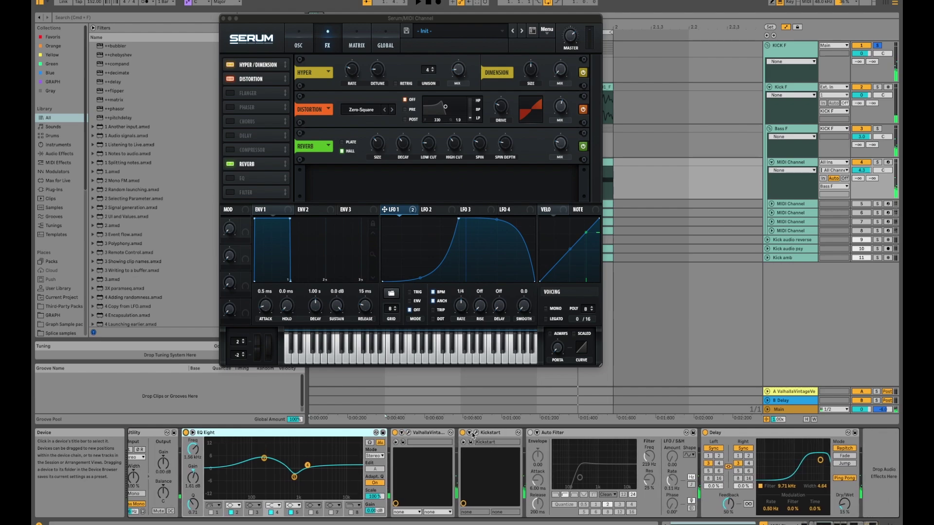
left_click(474, 433)
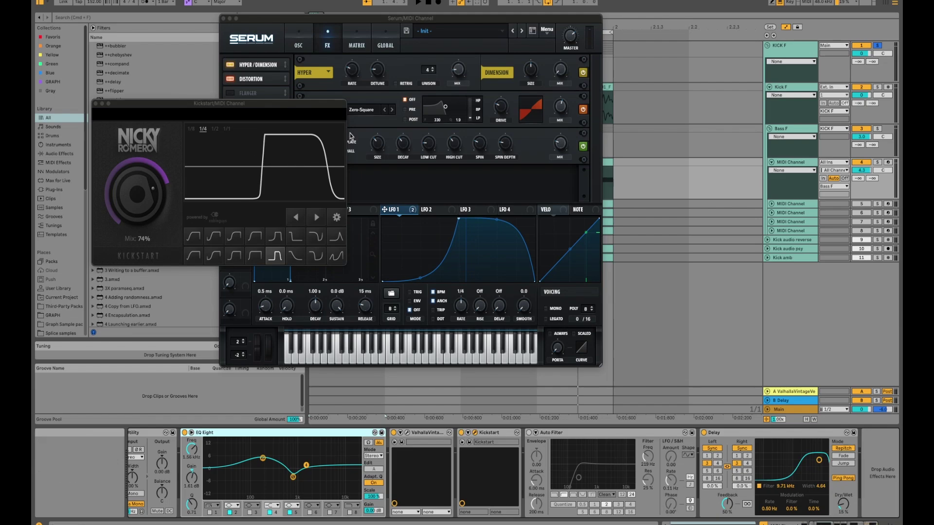
left_click(467, 405)
key("space")
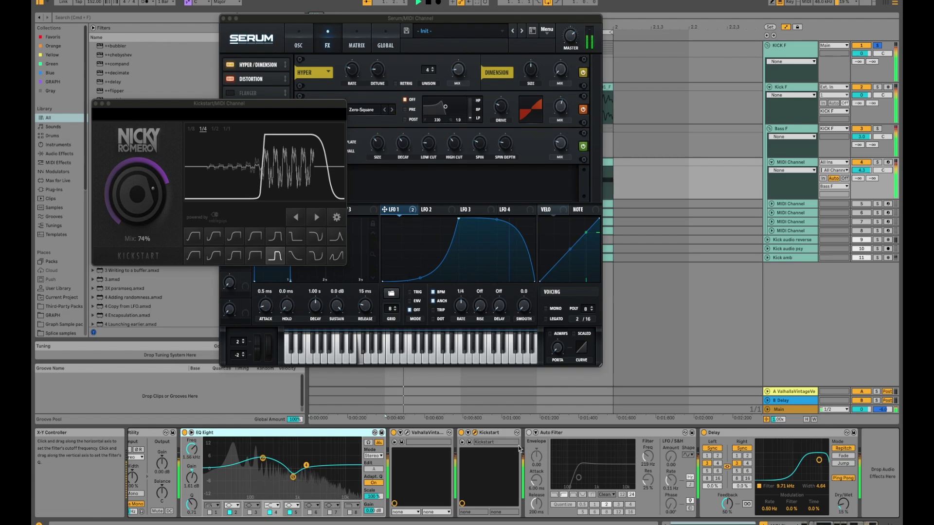
left_click(461, 432)
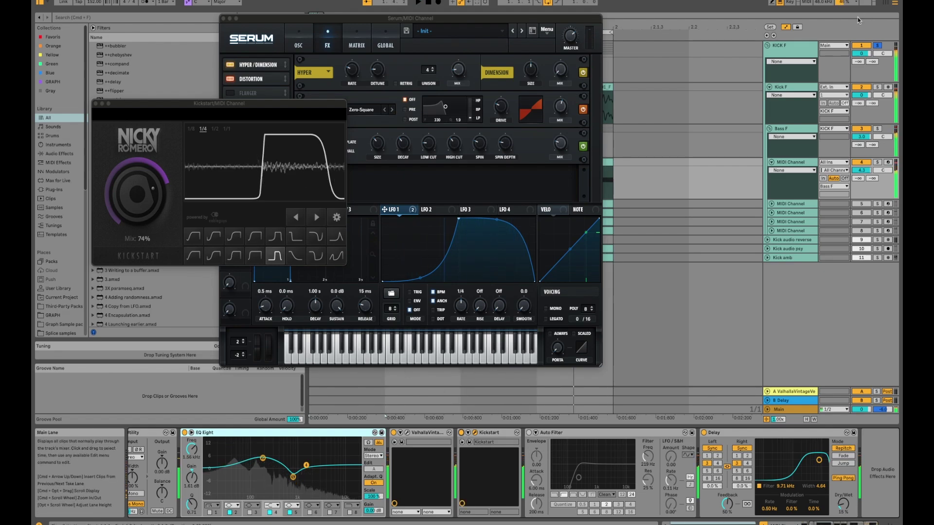
key("space")
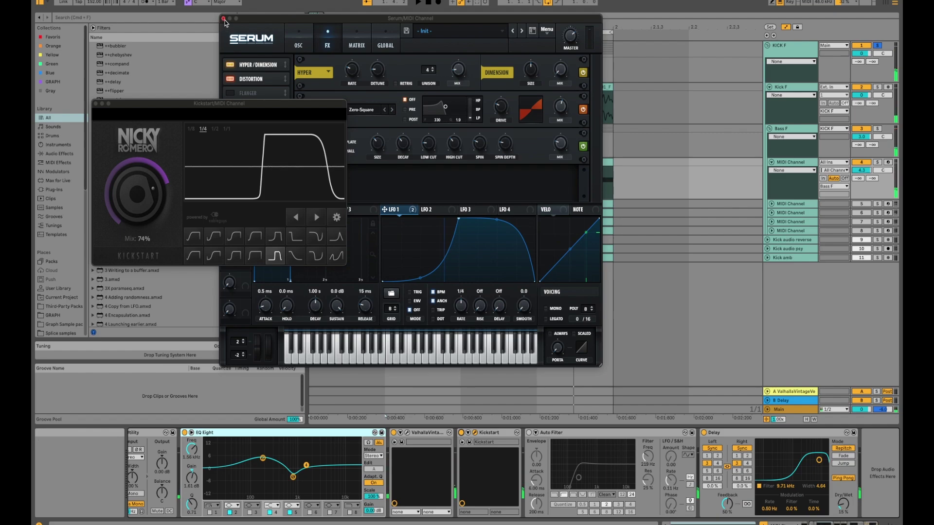
left_click(223, 18)
left_click(96, 104)
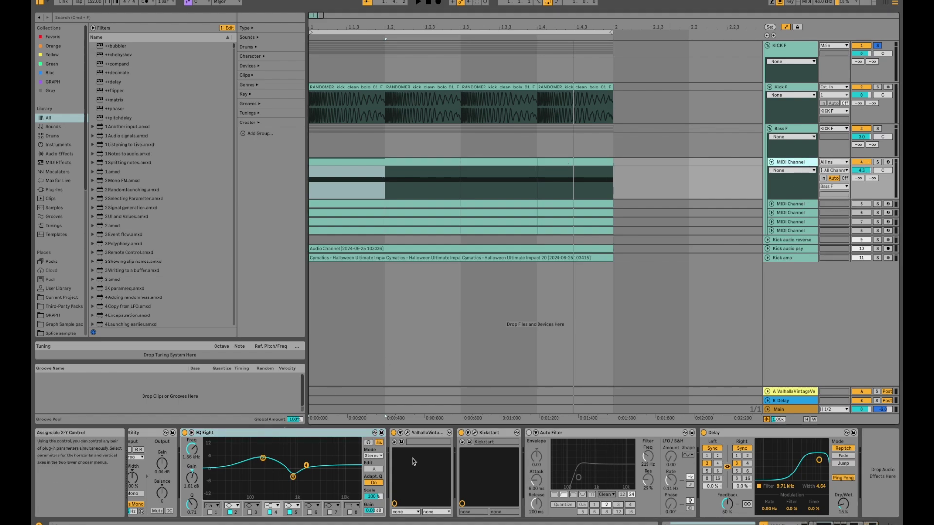
Reopen Serum on the bass track to review its oscillator settings, and close the plugin window.
scroll(204, 443, "left", 3)
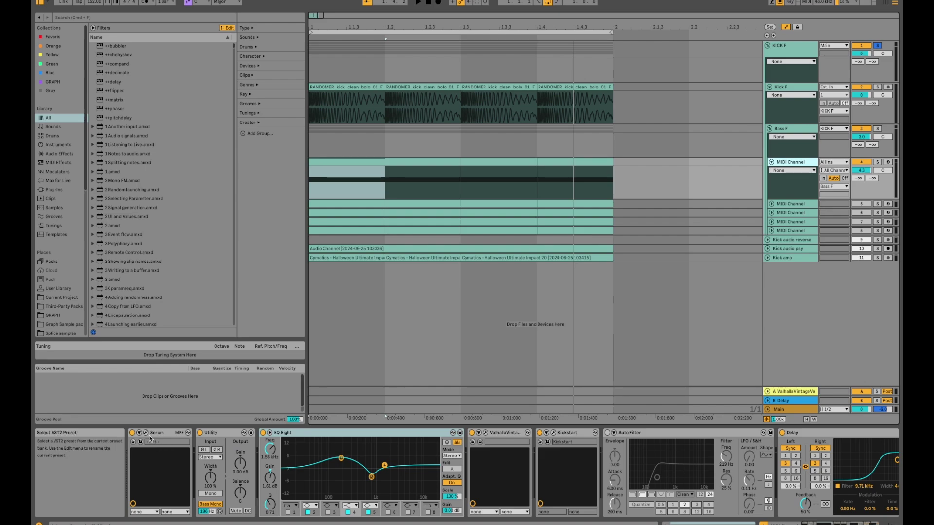
key("super+alt+p")
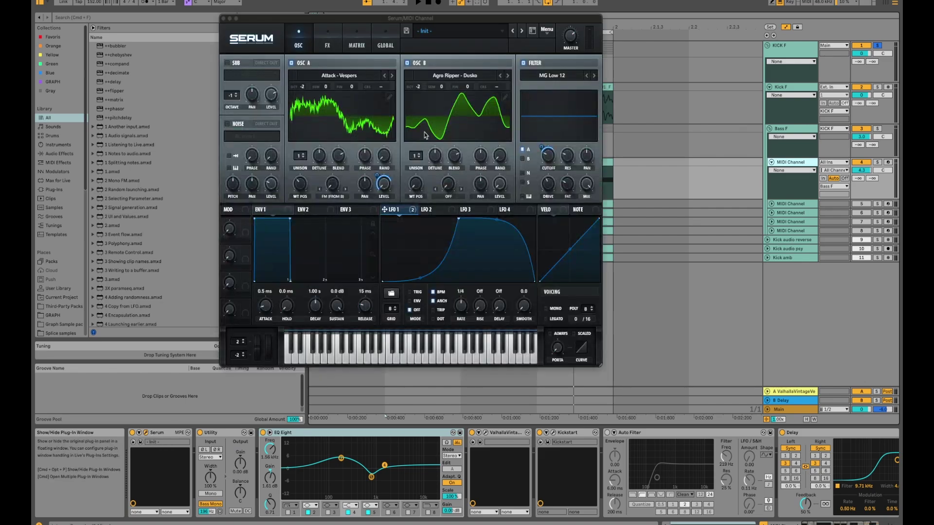
left_click(224, 19)
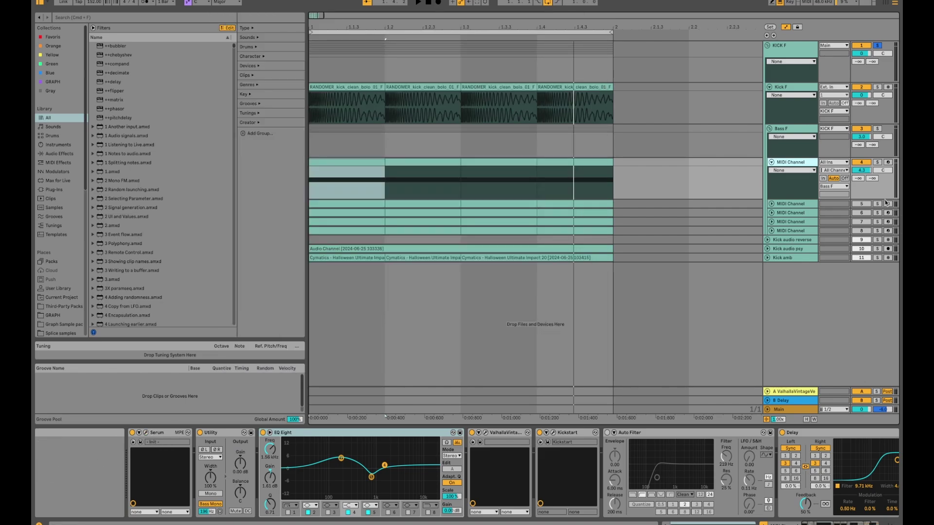
Solo the bass layers on tracks 5 and 7 and audition them against the whole KICK F group.
left_click(878, 162)
left_click(878, 204)
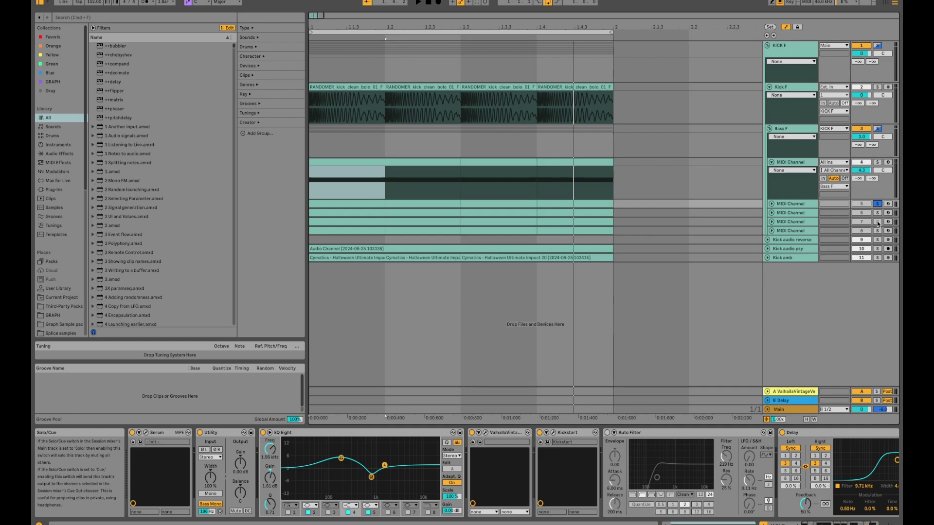
left_click(878, 221)
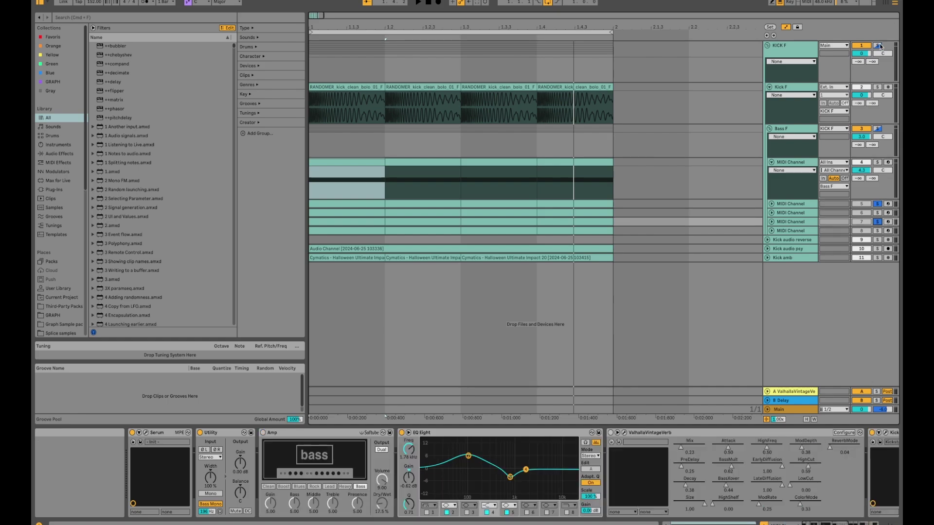
left_click(879, 46)
key("space")
left_click(878, 222)
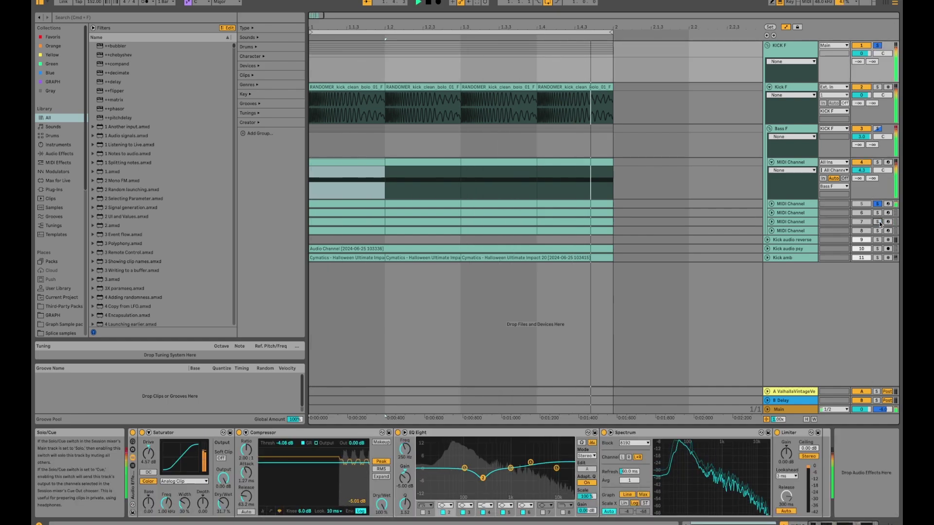
left_click(878, 221)
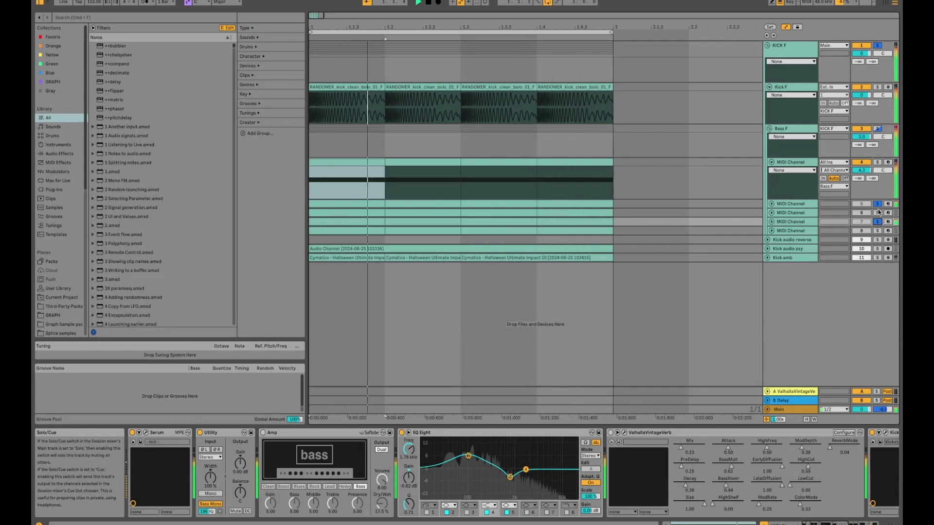
Solo the bass layers on tracks 8 and 6, compare them with the KICK F group, and check Kick audio psy.
left_click(879, 231)
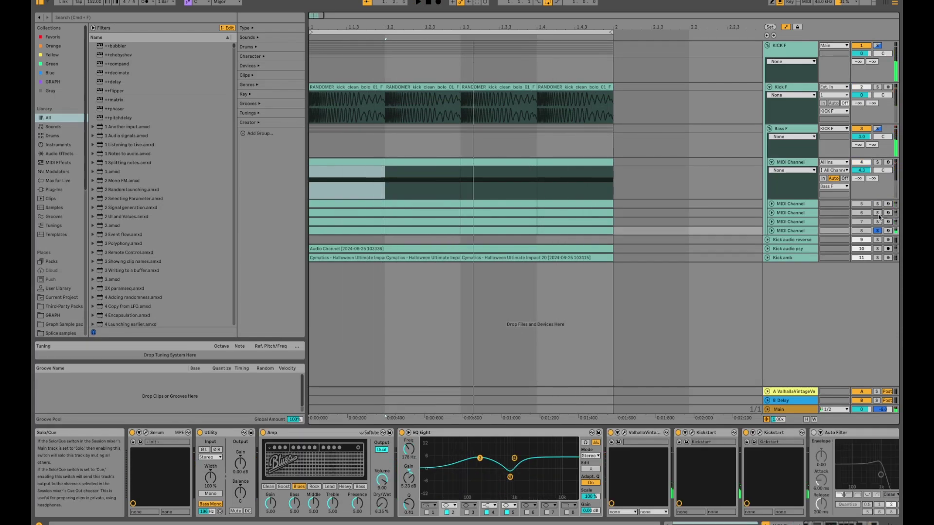
left_click(878, 212)
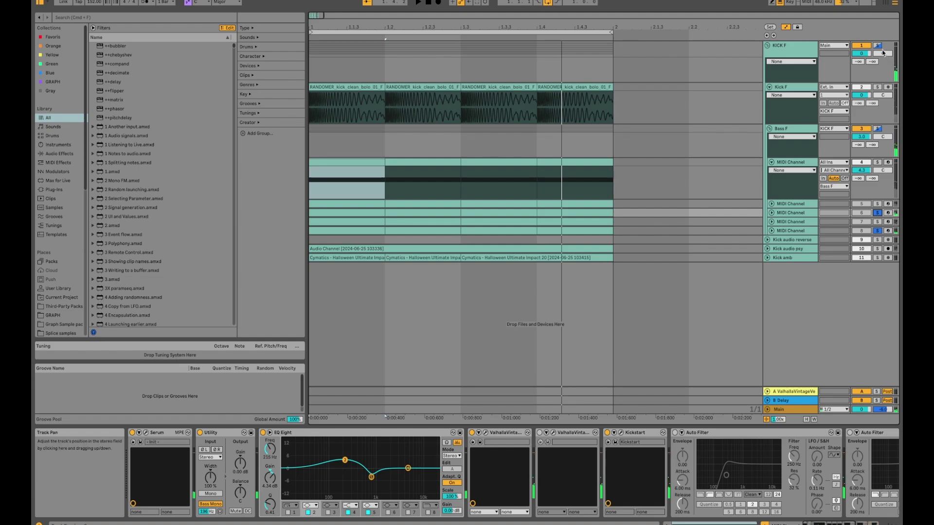
left_click(884, 53)
key("space")
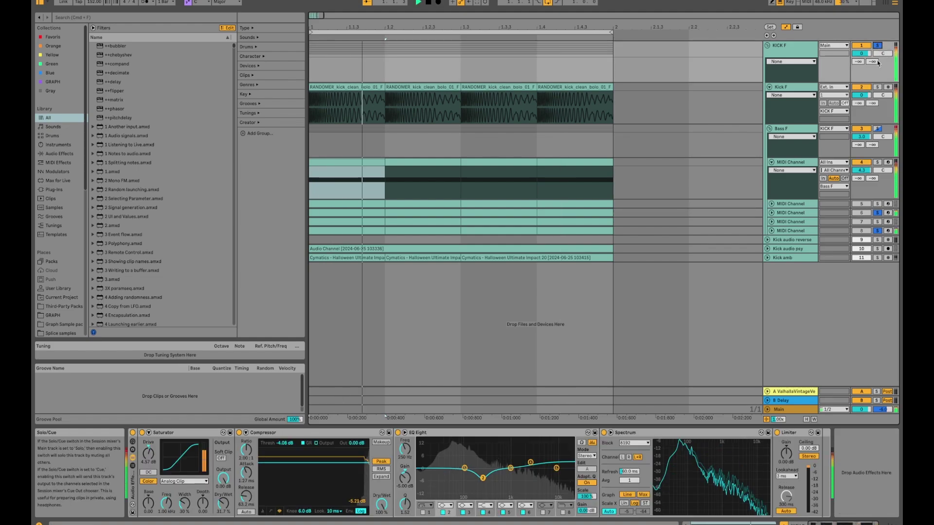
left_click(879, 230)
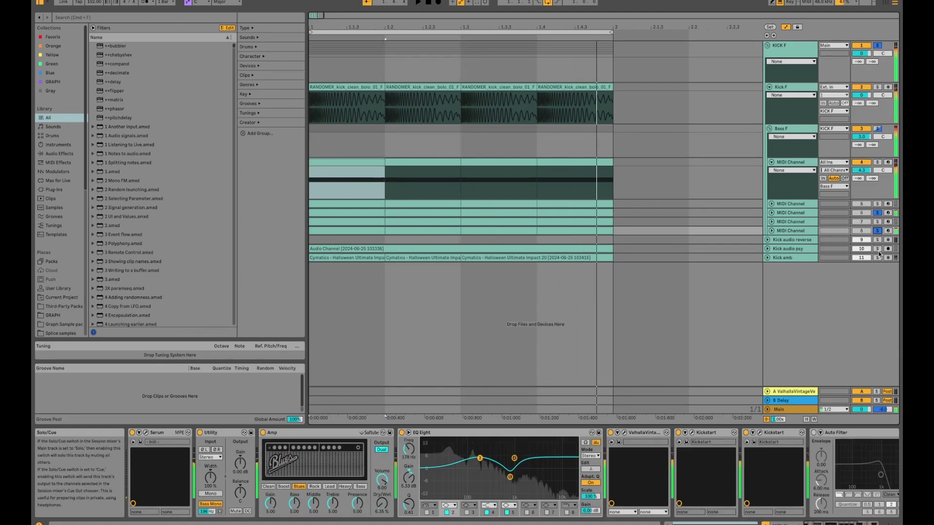
left_click(877, 249)
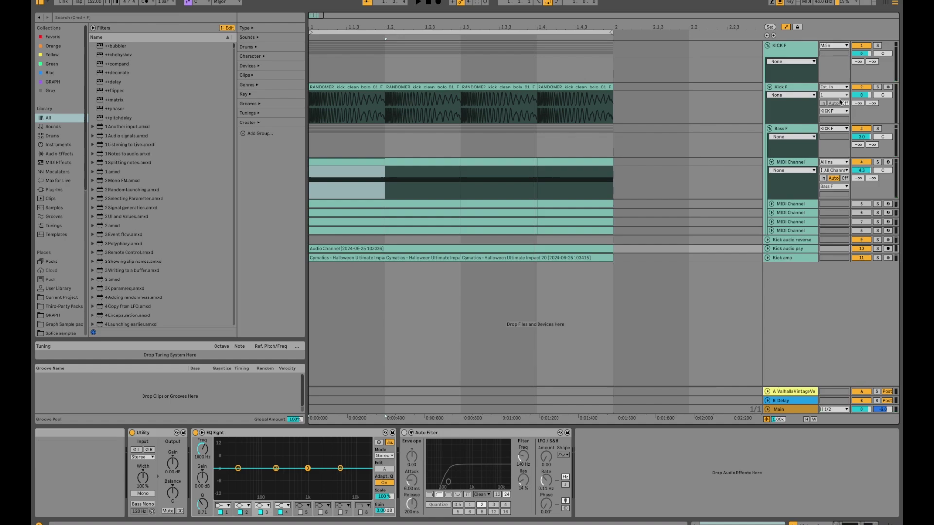
Reduce the Bass F group to two MIDI layers and play the one with the Blues amp soloed.
left_click(788, 212)
left_click(772, 212)
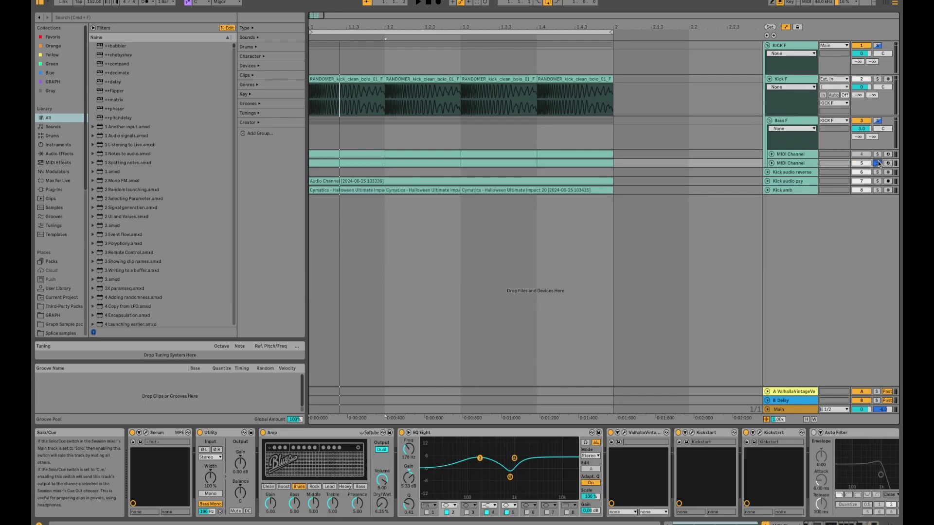
key("space")
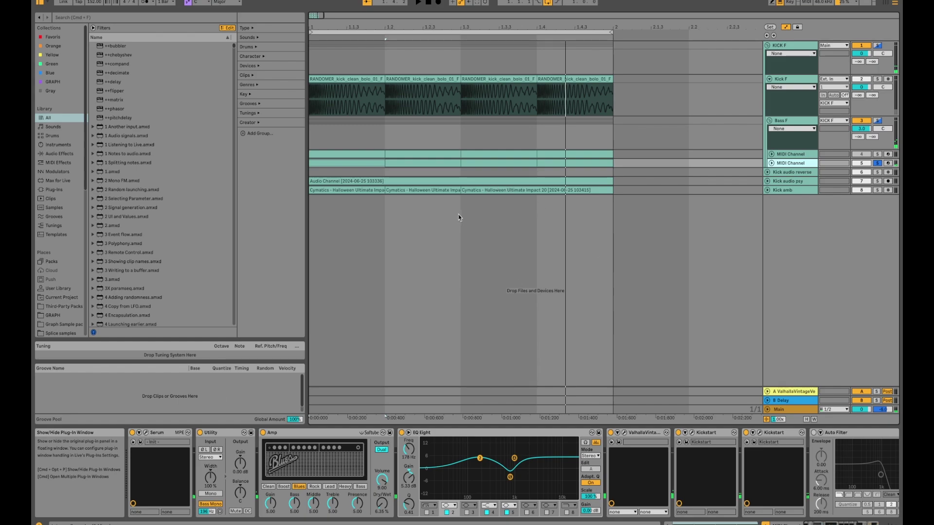
Open Serum on the soloed bass layer, show Envelope 1, and arm the track for live playing.
key("super+alt+p")
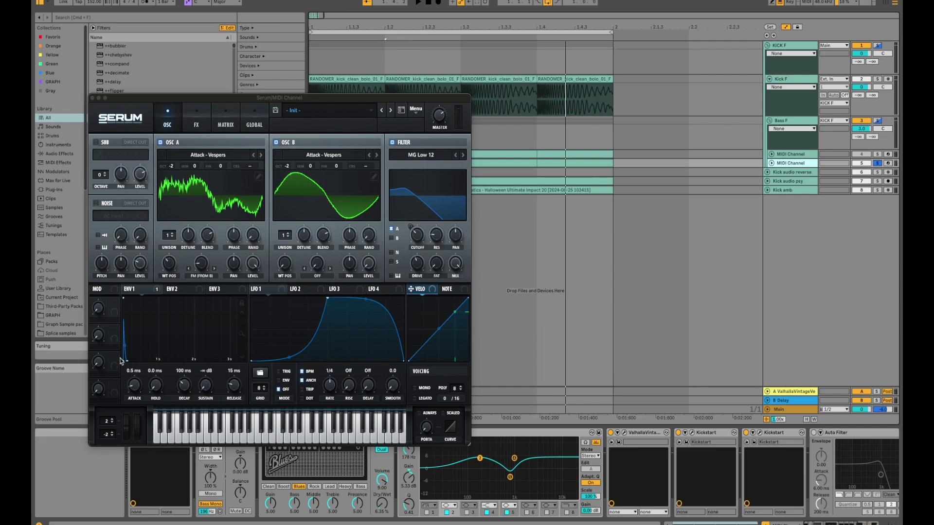
left_click(130, 291)
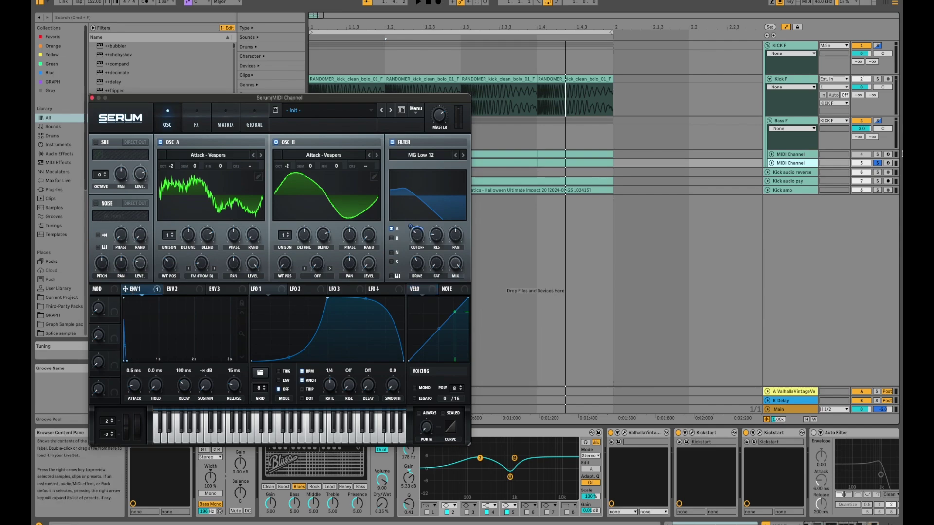
left_click(888, 164)
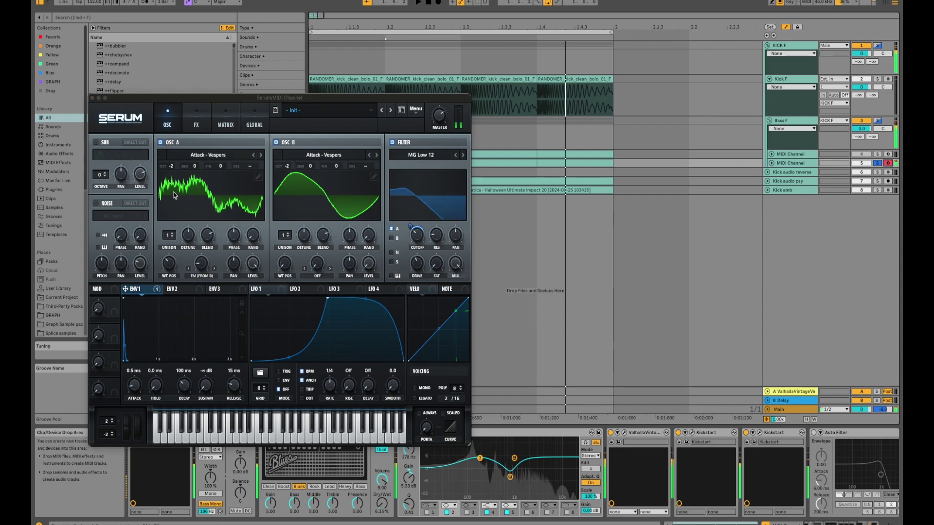
Check the layer's Serum effects and oscillators, move the plugin window clear of the device chain, and select the Amp.
left_click(196, 124)
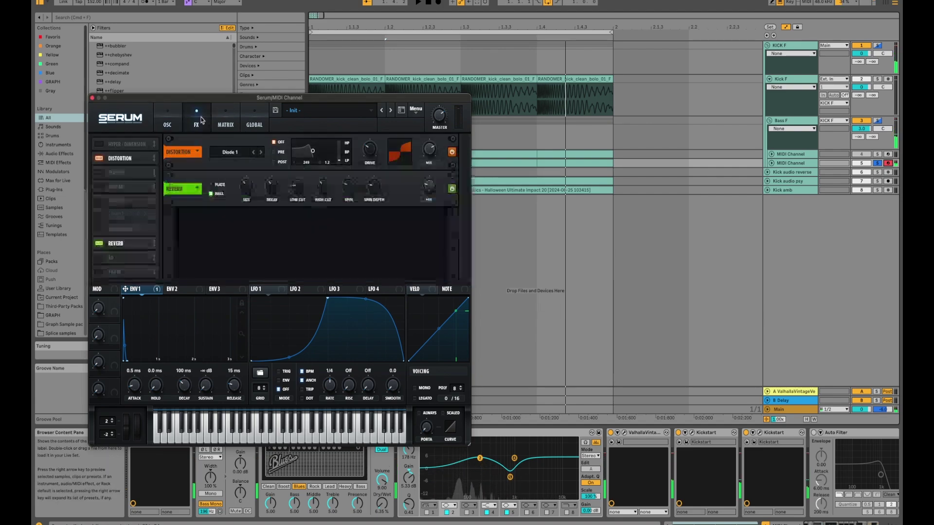
left_click(162, 125)
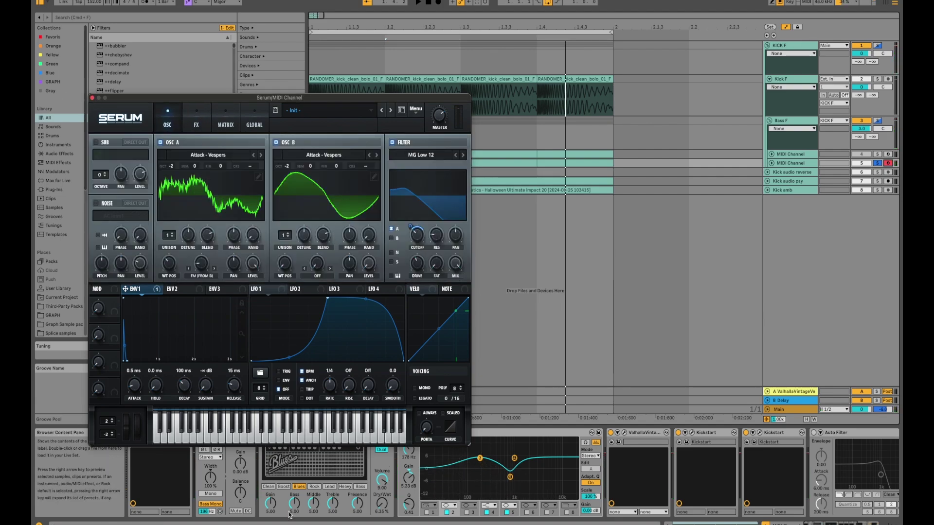
left_click_drag(282, 97, 335, 37)
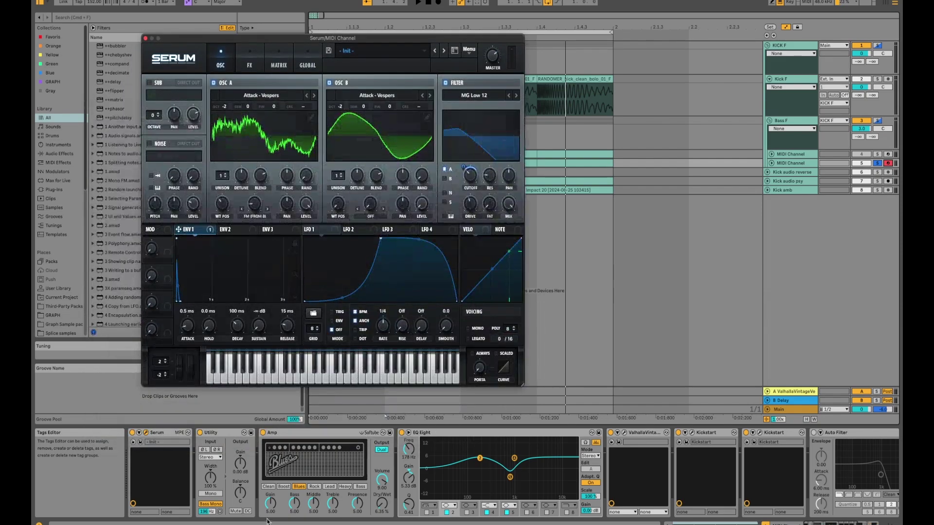
left_click(293, 447)
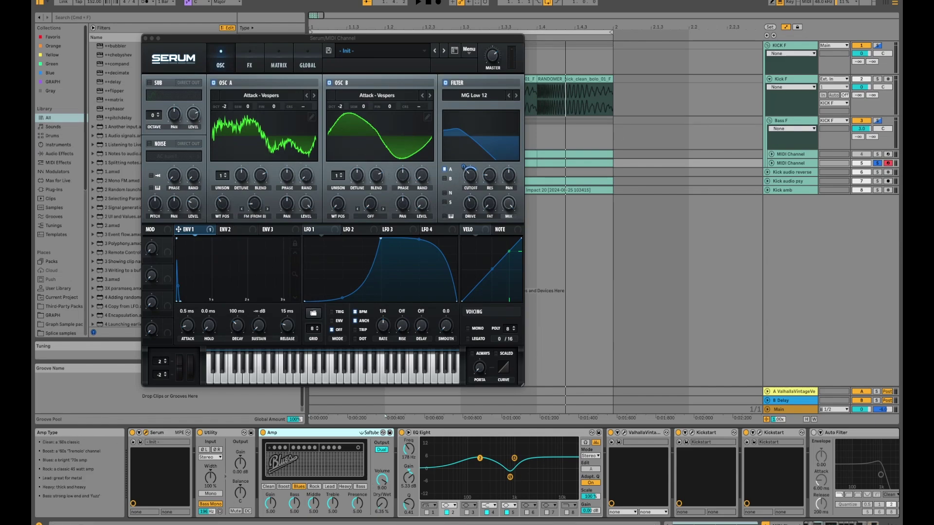
Close Serum, check the notes in the soloed bass layer's MIDI clip, and return to the layer's device chain.
left_click(144, 38)
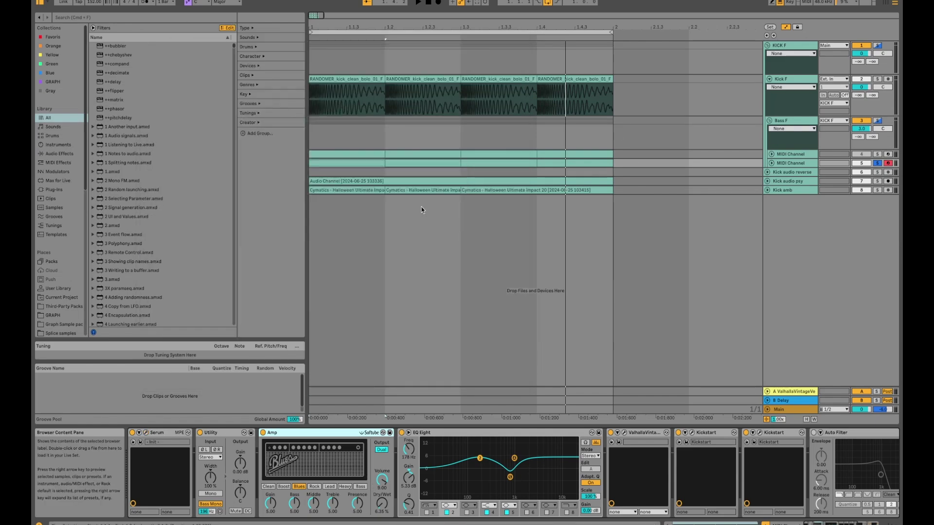
double_click(371, 165)
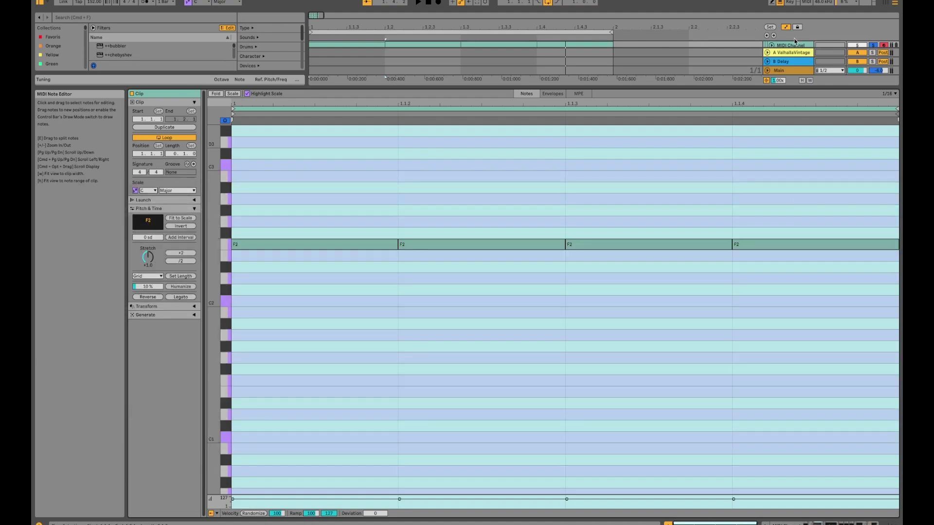
left_click(785, 71)
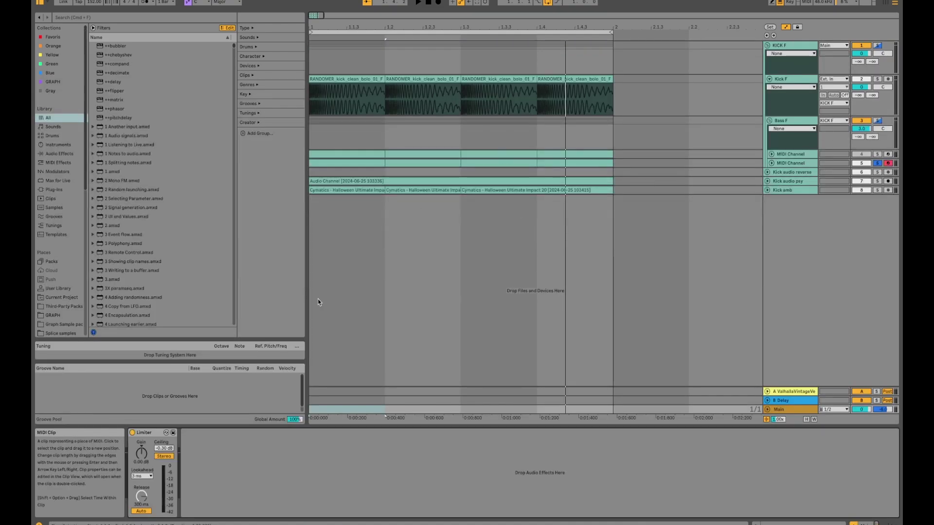
left_click(797, 164)
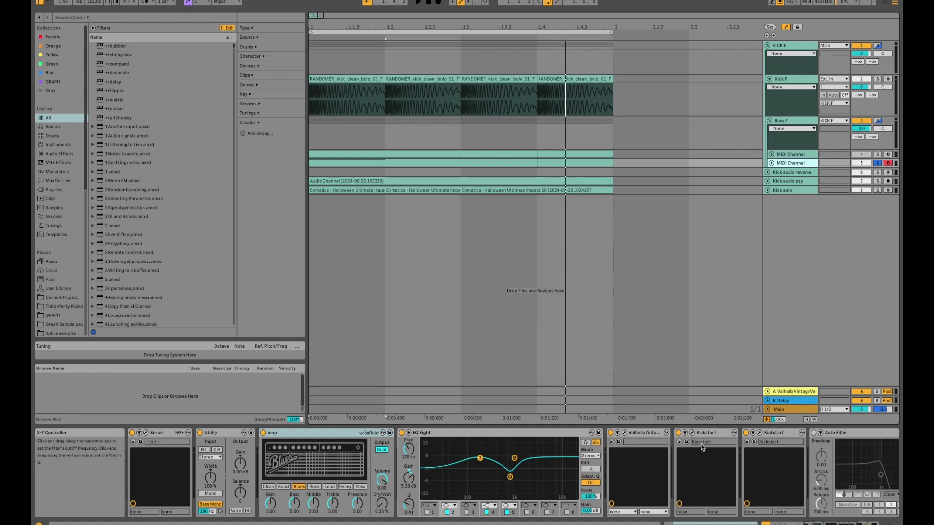
Open both Kickstart plugins on the soloed bass layer and compare their ducking curves and mix settings.
scroll(635, 433, "right", 3)
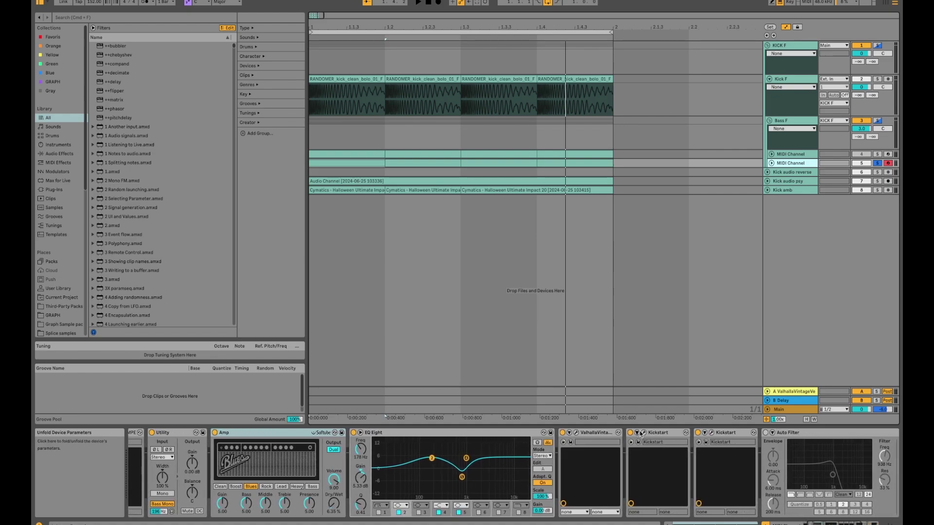
key("super+alt+p")
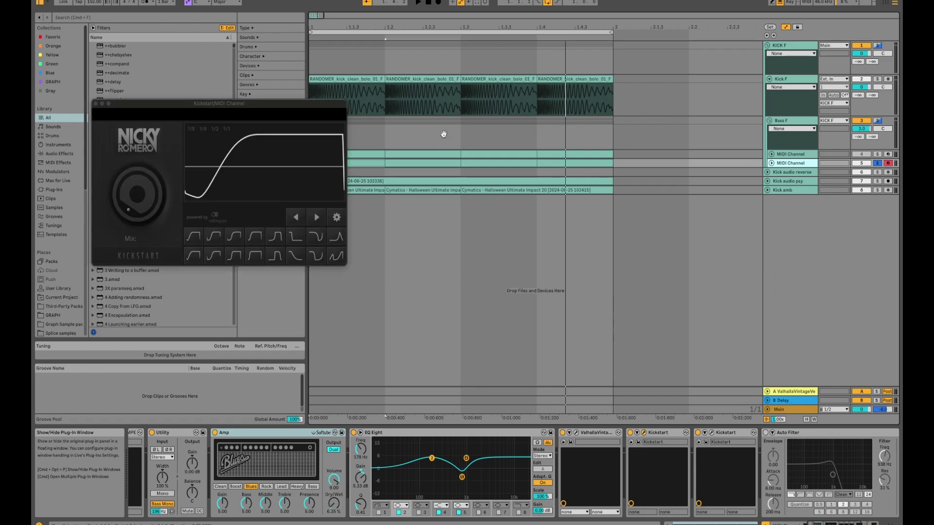
left_click(712, 433)
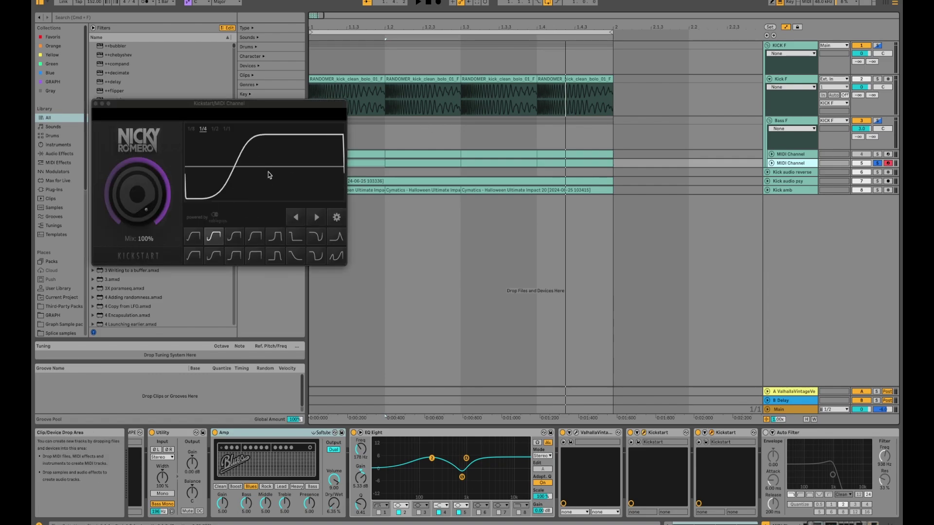
left_click(644, 433)
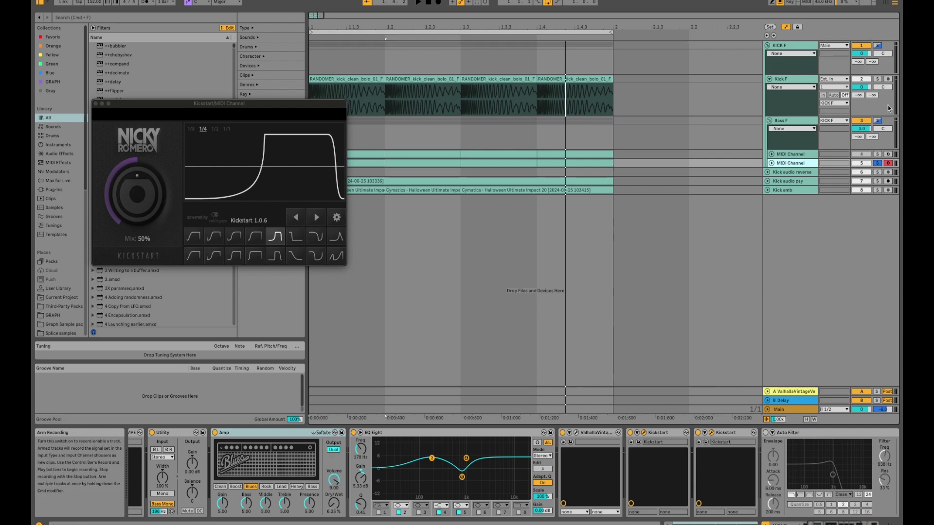
Solo the KICK F group and play it while comparing the Bass F group's Drum Buss on and off.
left_click(877, 45)
key("space")
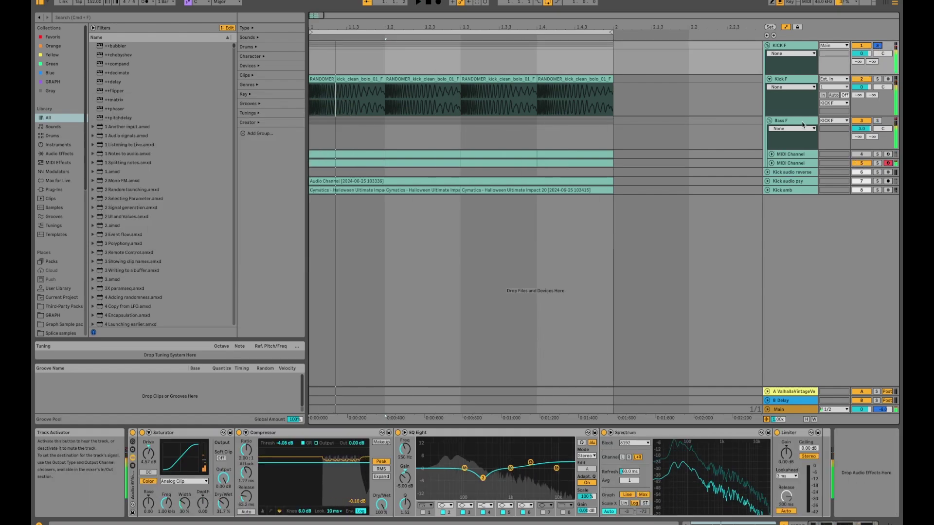
left_click(368, 136)
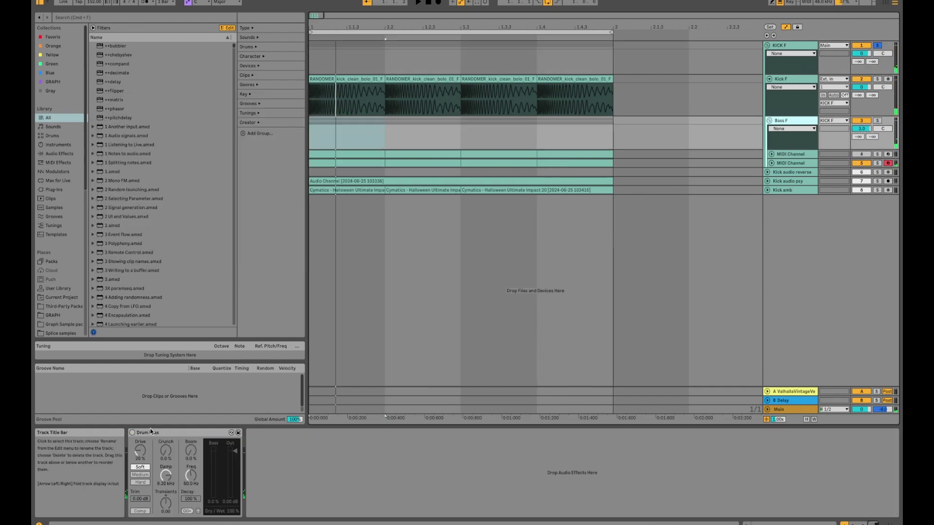
left_click(132, 433)
key("space")
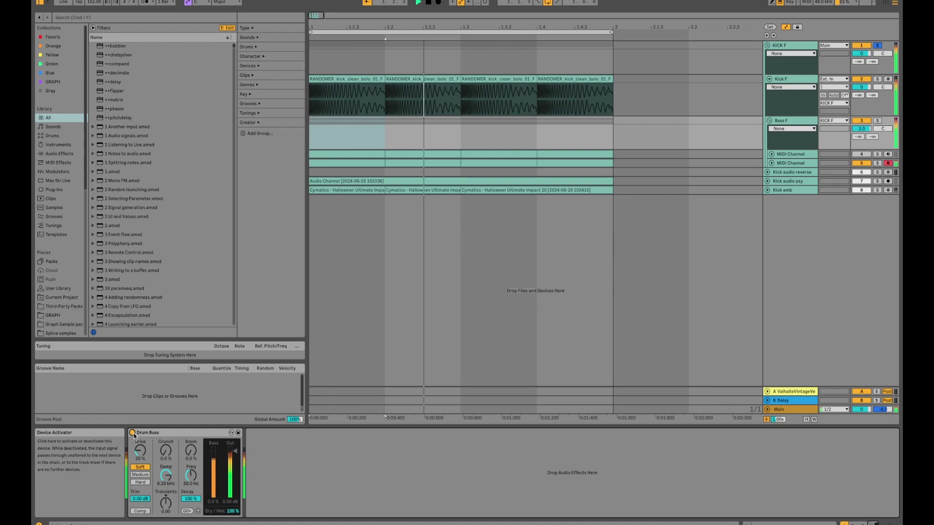
left_click(132, 433)
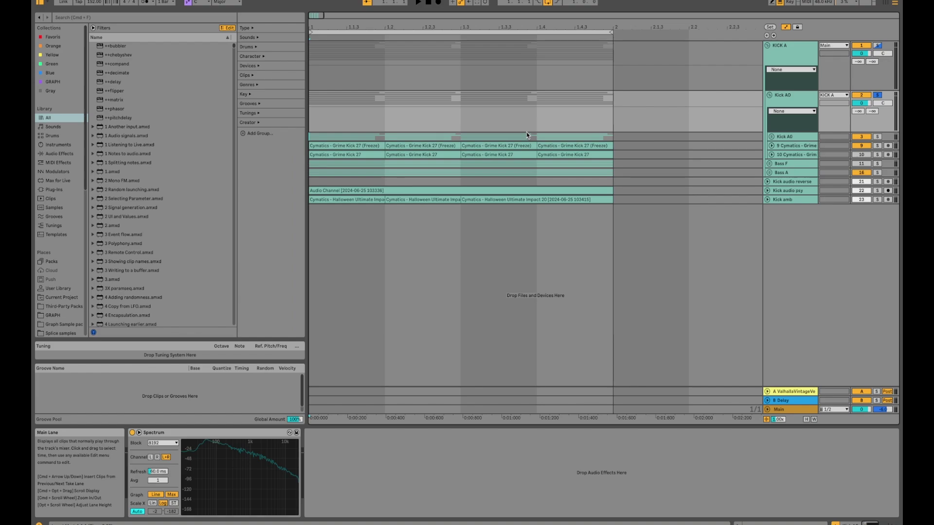
Play the soloed Kick AO group inside KICK A, and show the effects of its nested Kick A0 subgroup.
key("space")
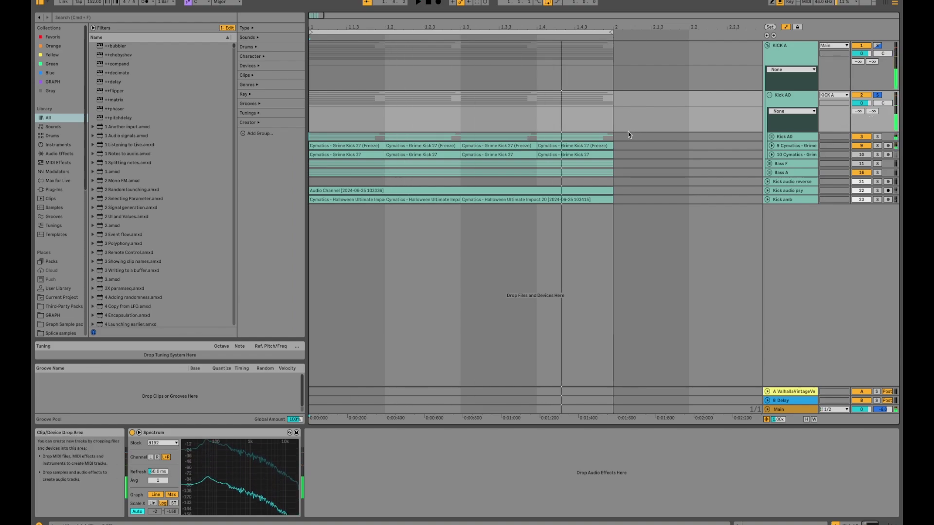
left_click(777, 104)
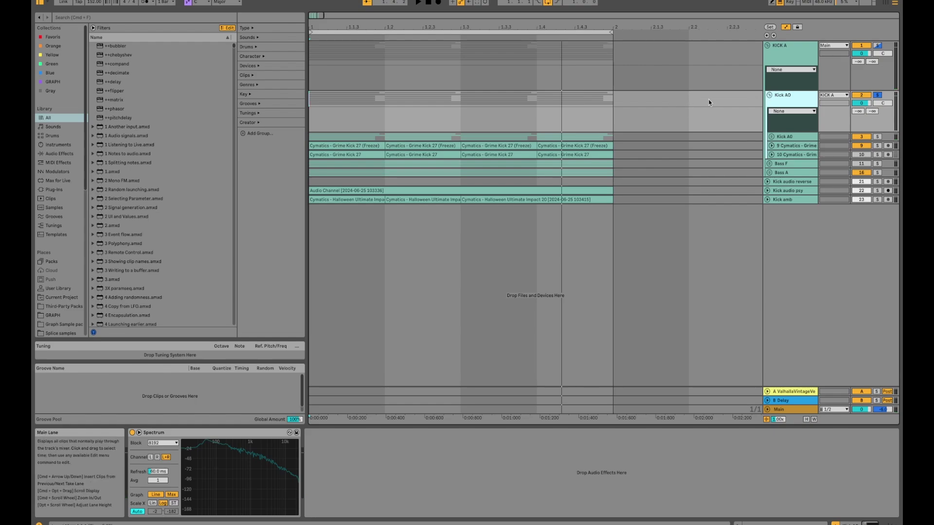
left_click(769, 95)
left_click(769, 95)
left_click(791, 138)
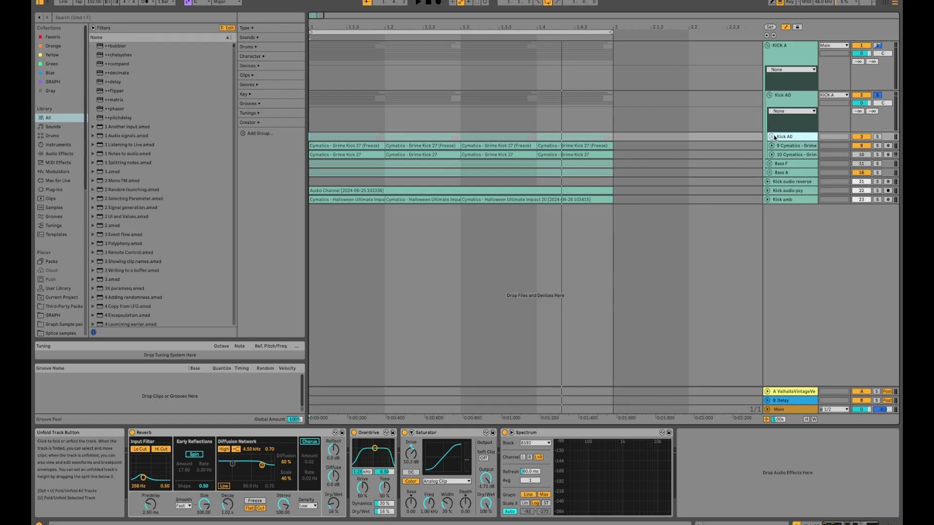
Solo and play the nested Kick A0 subgroup, and switch on the effect rack of the KICK A group.
left_click(878, 137)
key("space")
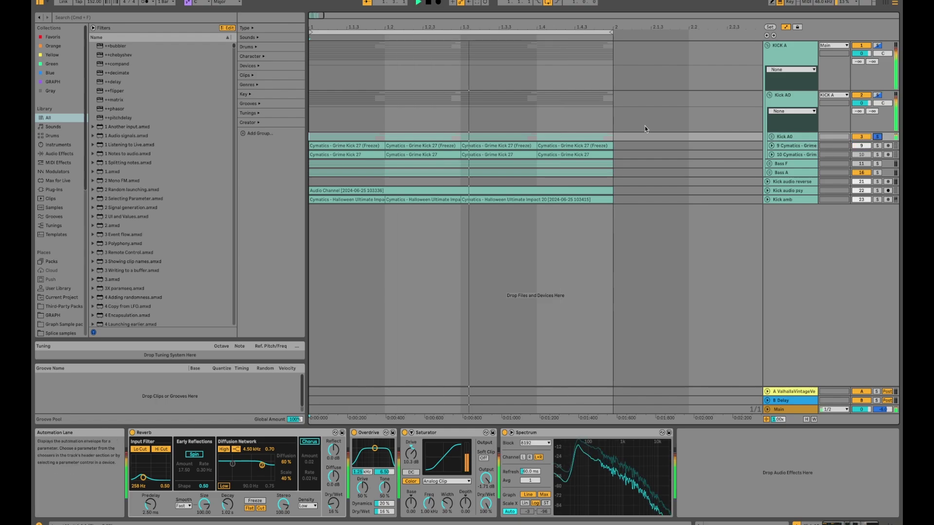
left_click(785, 105)
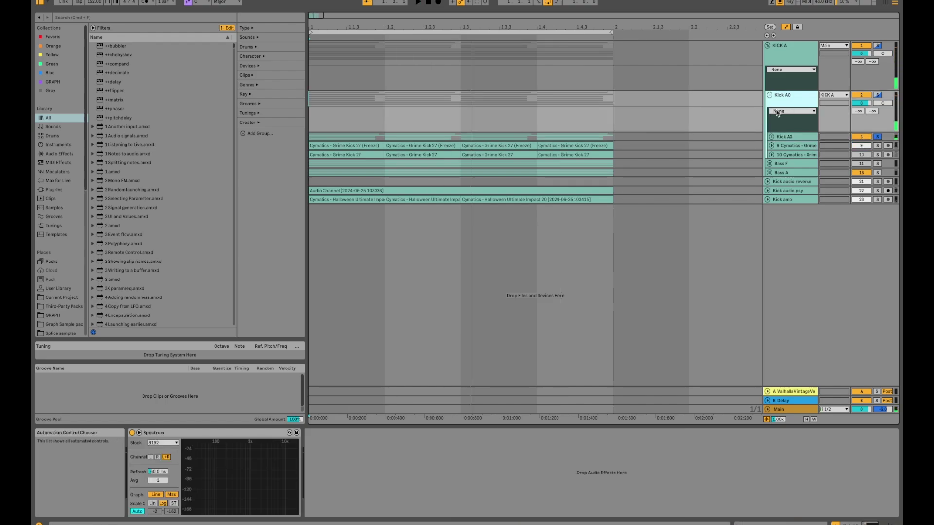
left_click(789, 79)
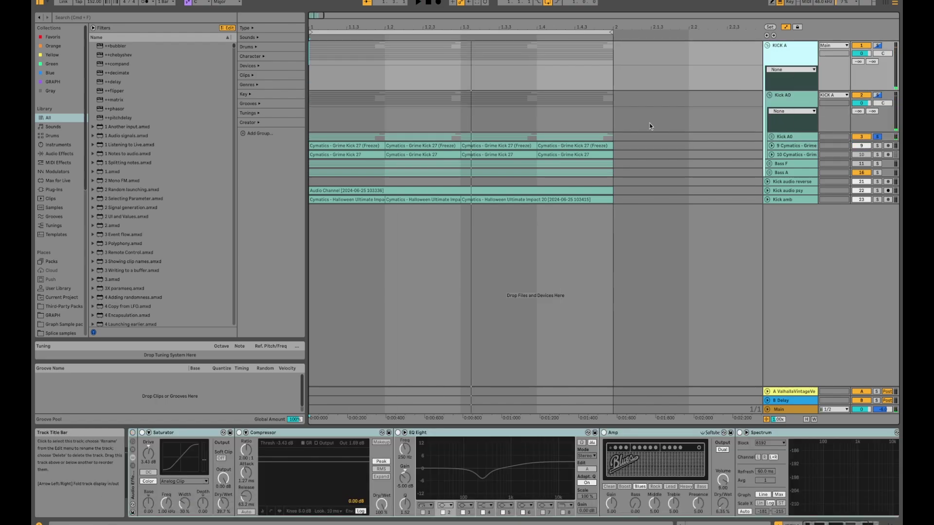
left_click(132, 433)
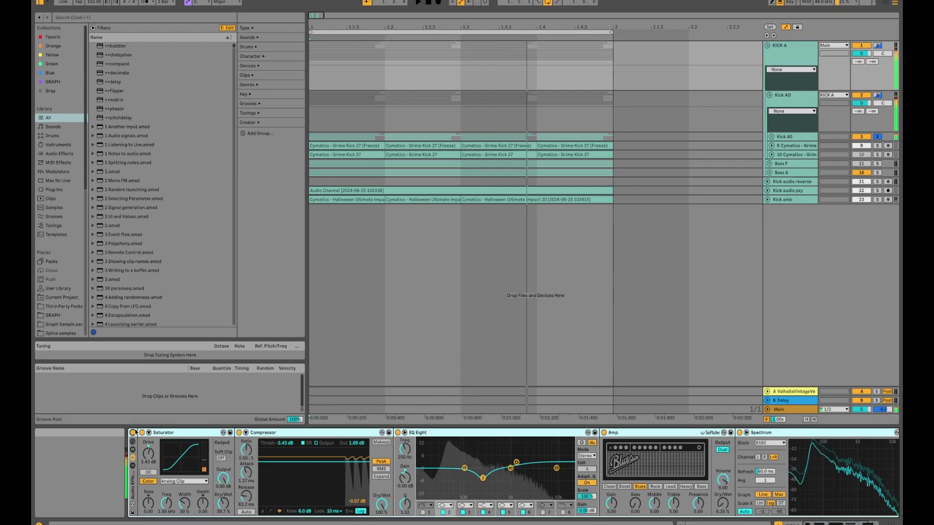
Unfold the nested Kick A0 subgroup, group its effects from Reverb to Spectrum into a rack, and bypass the rack.
left_click(790, 100)
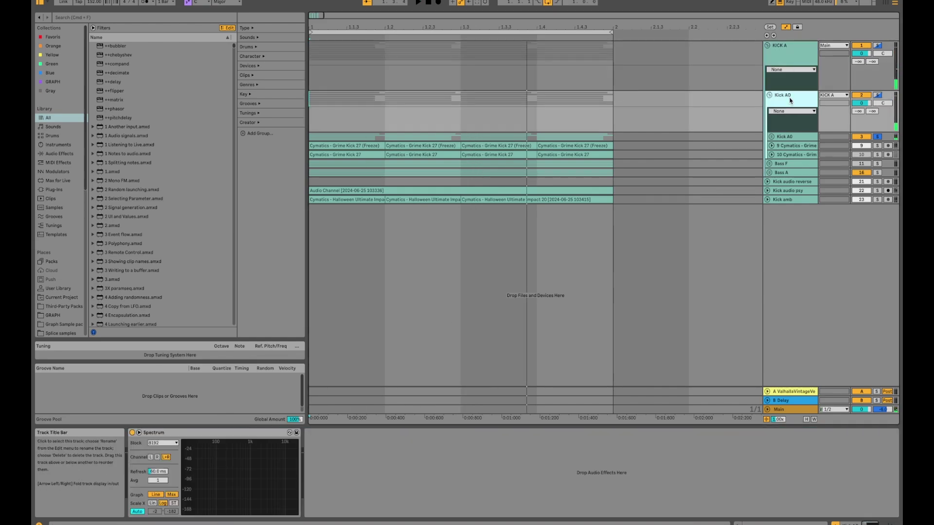
left_click(784, 138)
left_click(782, 140)
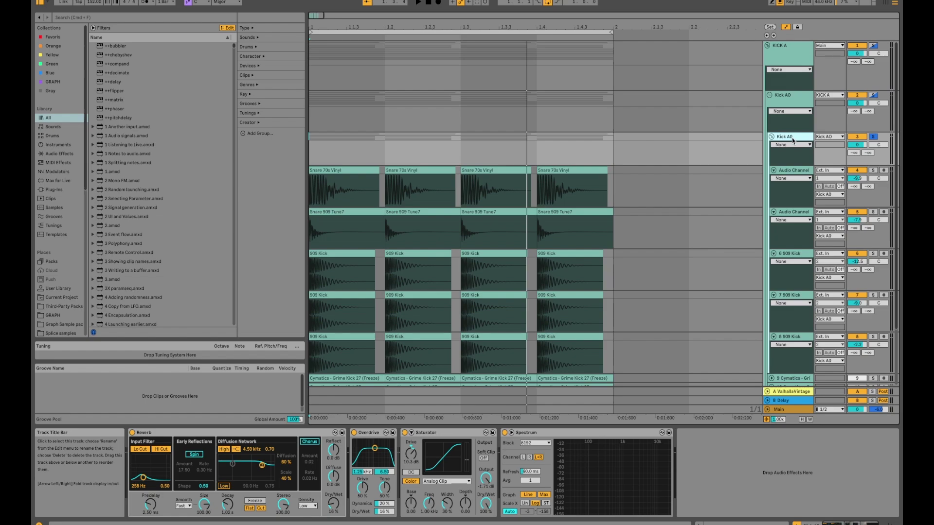
left_click(261, 433)
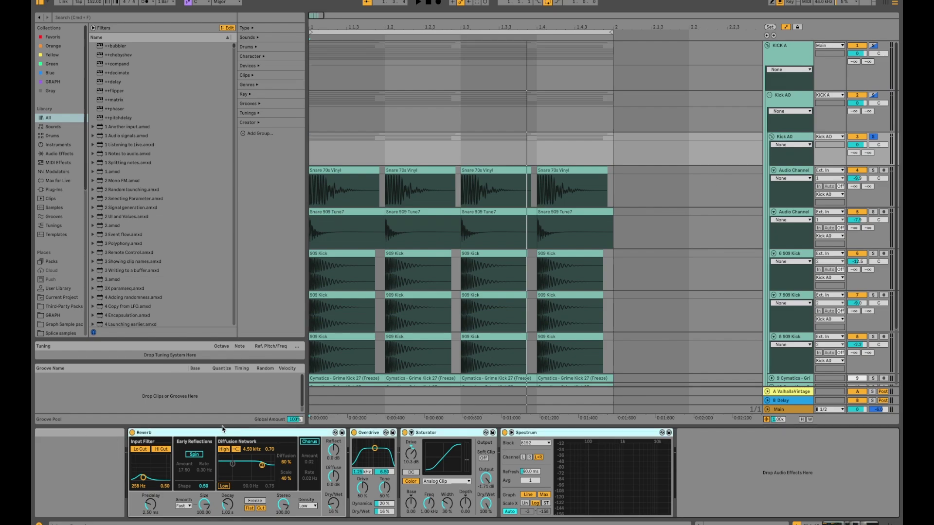
key("super+g")
left_click(132, 433)
Look over the layers of the Kick A0 subgroup and show the effects of the Snare 70s Vinyl track.
scroll(694, 146, "down", 3)
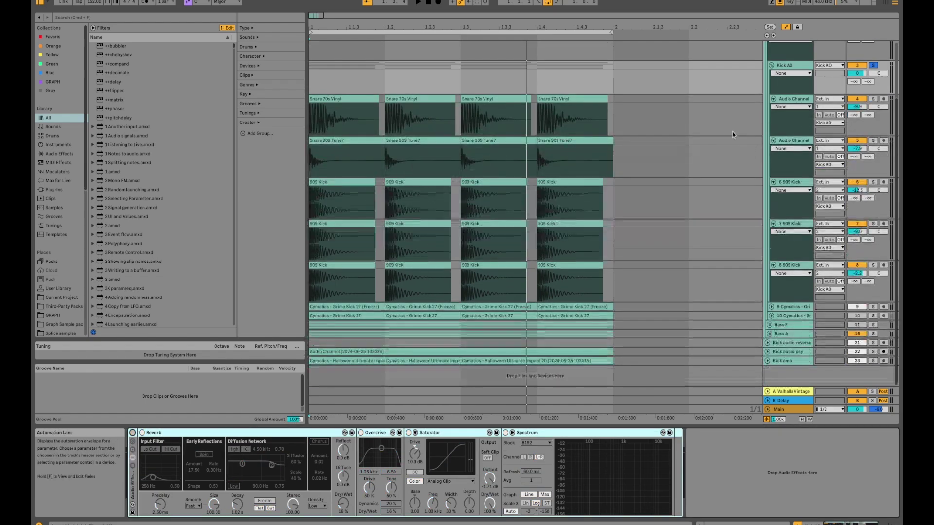
scroll(735, 141, "up", 1)
scroll(732, 153, "down", 1)
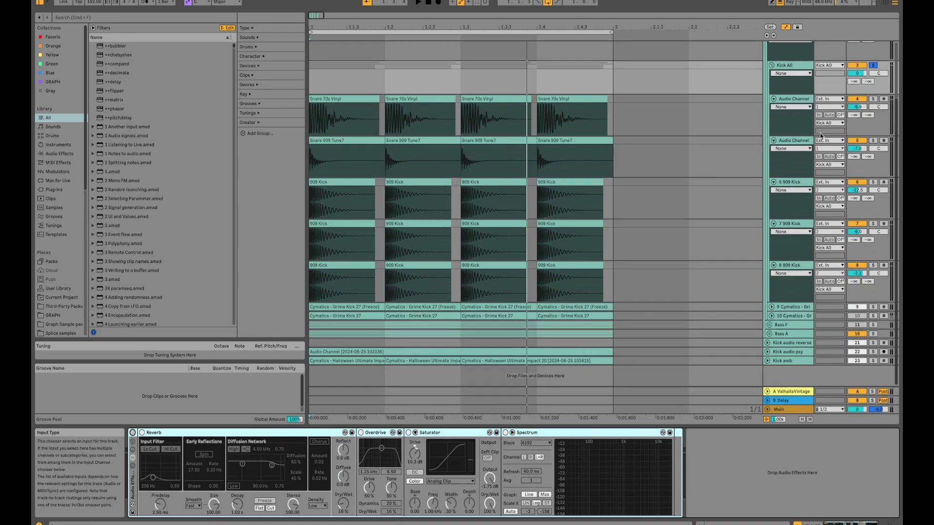
scroll(821, 135, "up", 2)
left_click(798, 154)
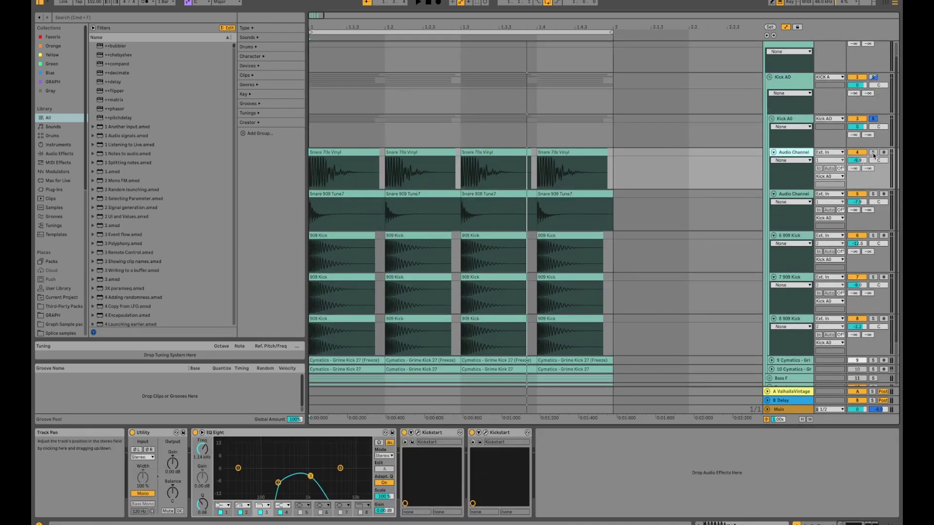
scroll(825, 235, "down", 1)
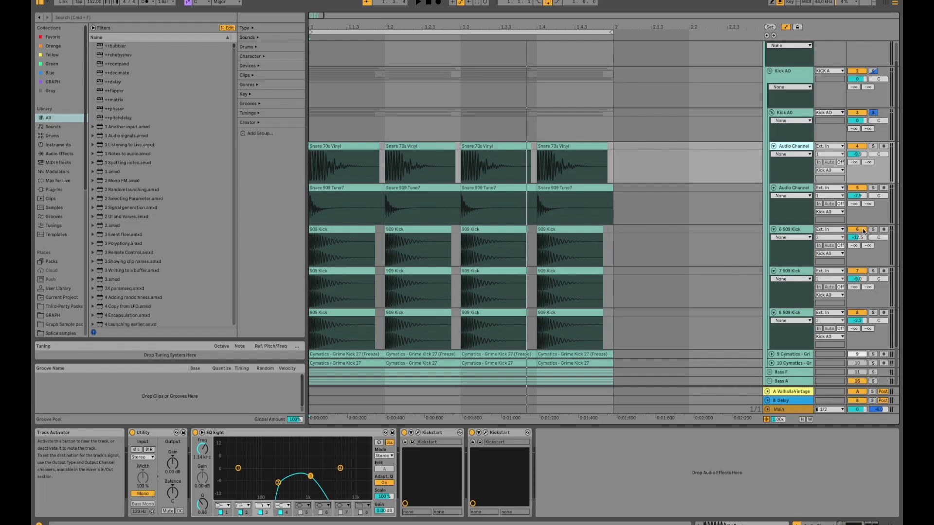
Play the 909 Kick layers on tracks 6, 7 and 8 soloed one at a time, ending with track 8.
left_click(691, 248)
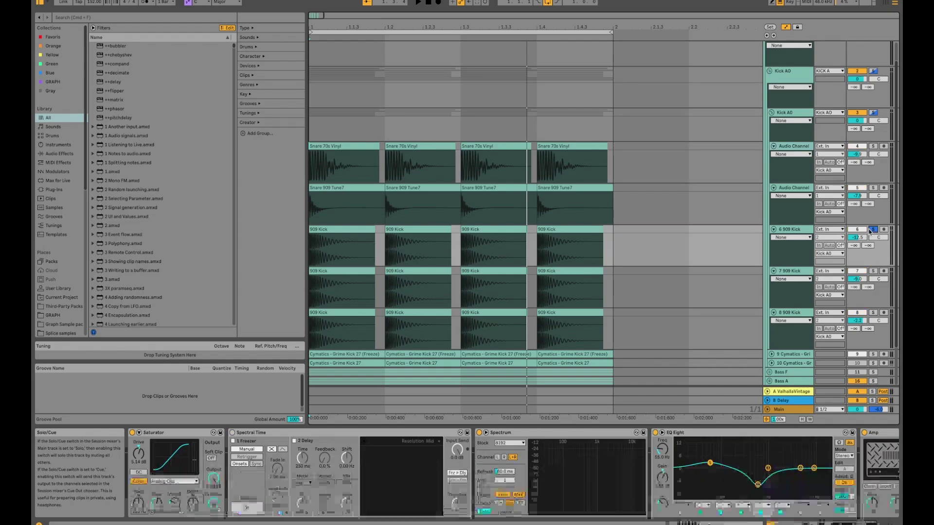
left_click(873, 271)
key("space")
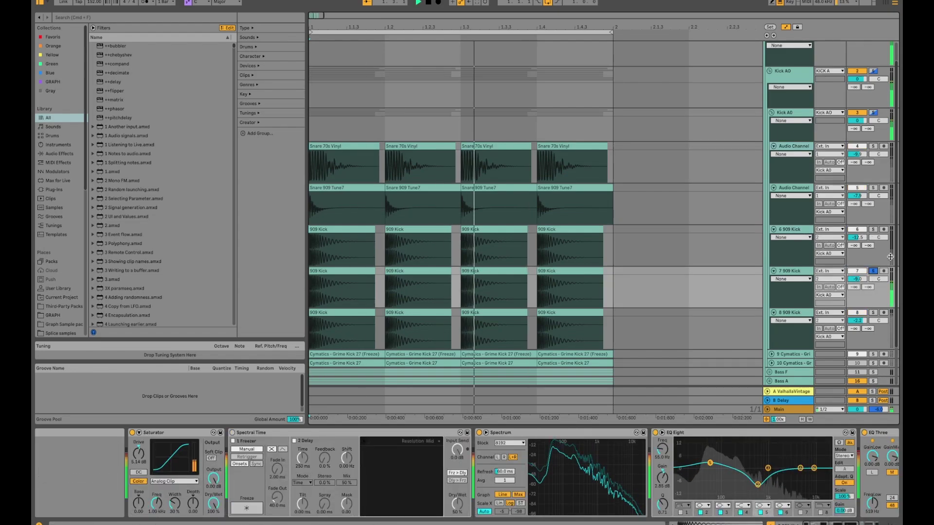
left_click(873, 229)
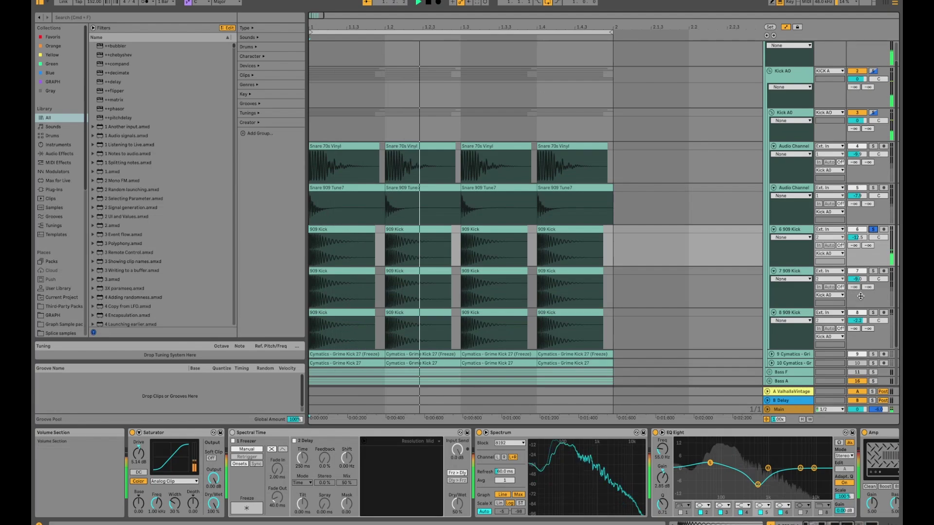
left_click(873, 312)
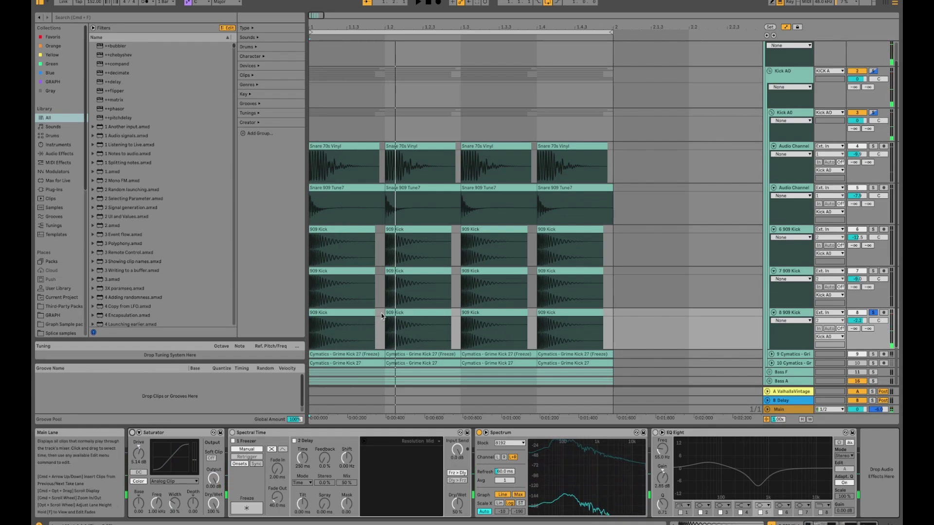
Select the first beat of the 909 Kick on track 8, play it soloed, and switch on its Saturator.
left_click_drag(388, 319, 311, 324)
key("space")
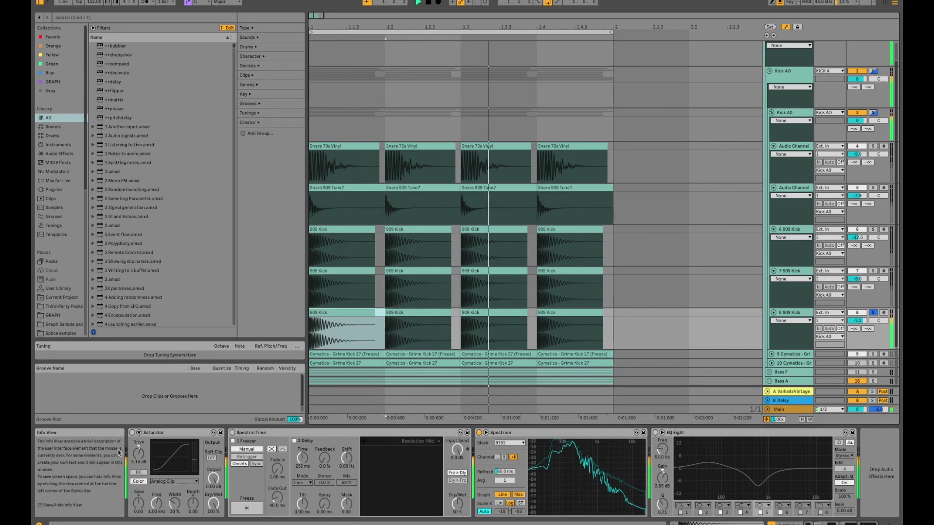
left_click(132, 433)
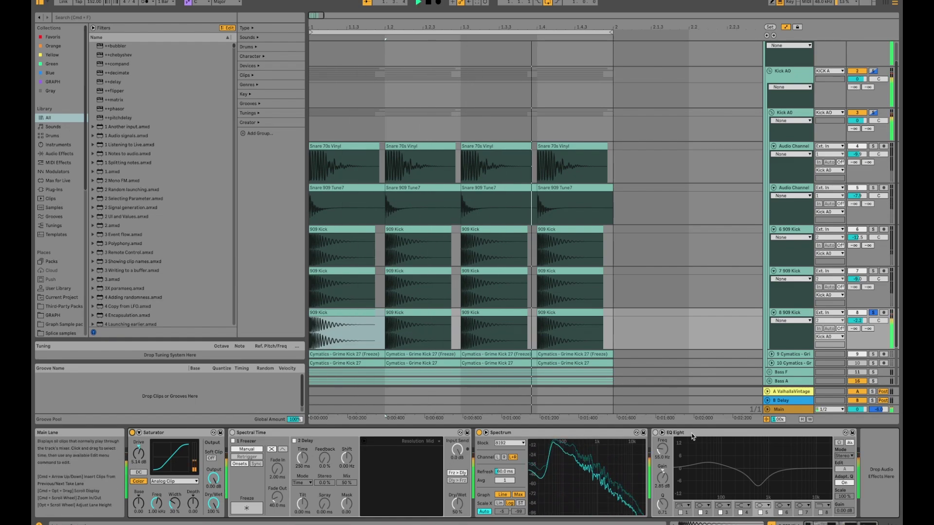
Switch on EQ Eight on the soloed 909 Kick and compare its filter band 5 off and on.
left_click(656, 433)
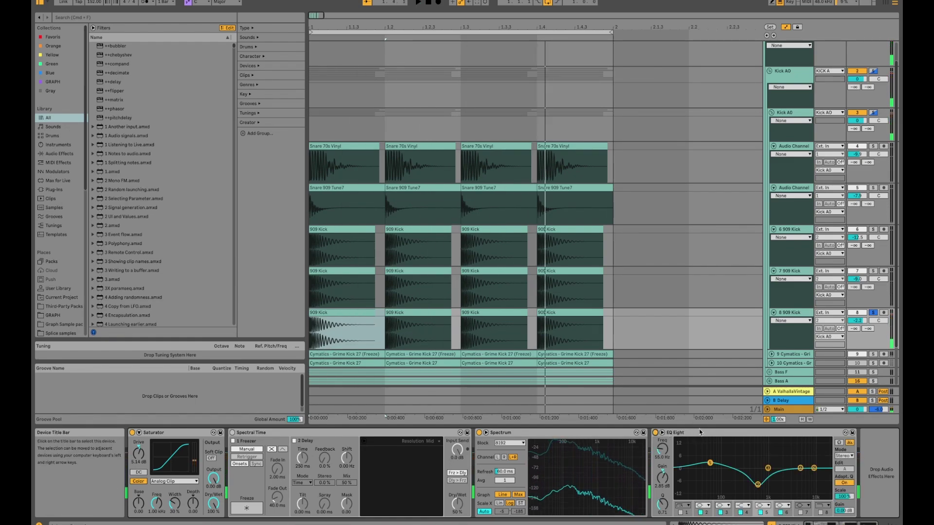
left_click(760, 513)
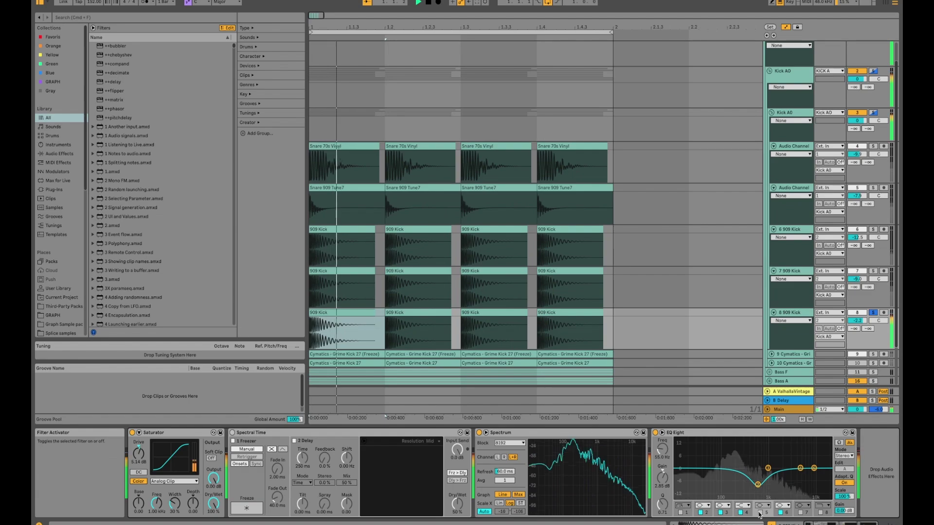
left_click(760, 513)
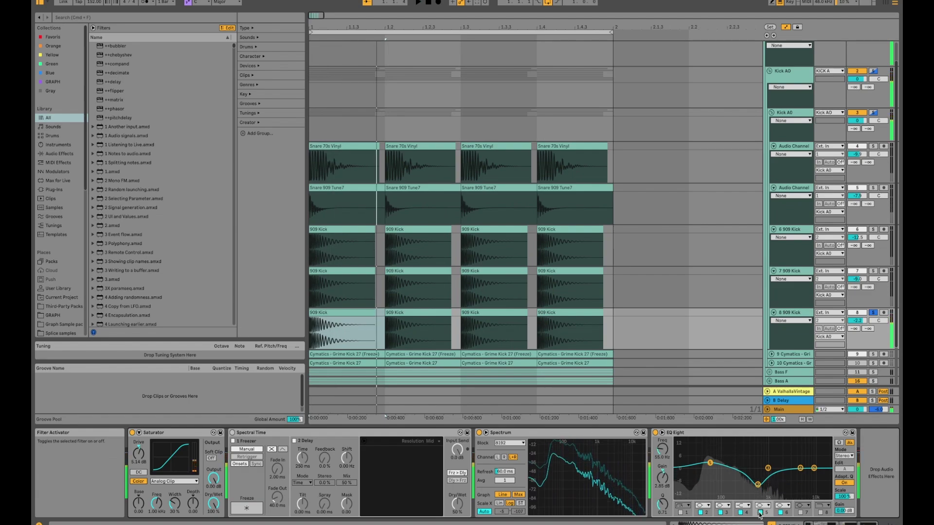
Compare filter band 2 of EQ Eight off and on for the 909 Kick on track 8.
left_click(701, 513)
left_click(702, 513)
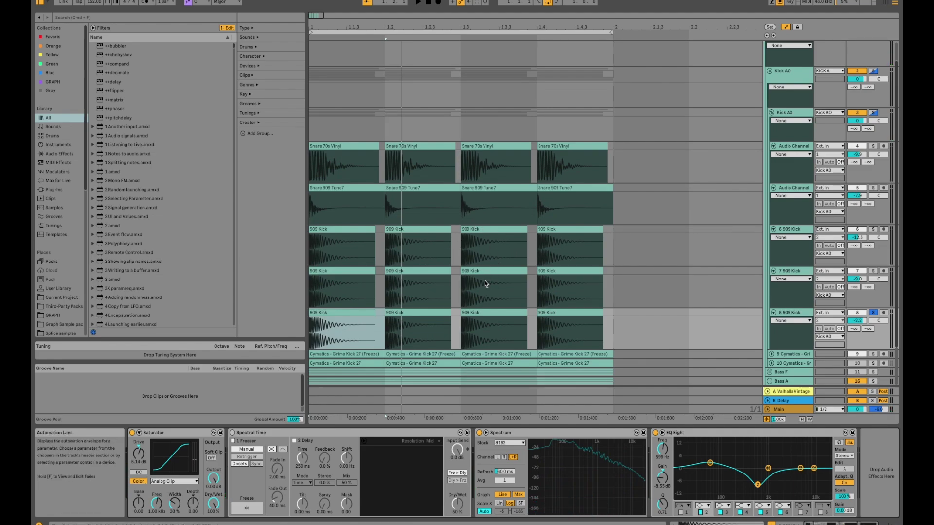
Show the effects chain of the 909 Kick on track 7 up to Overdrive and play that layer soloed.
left_click(806, 273)
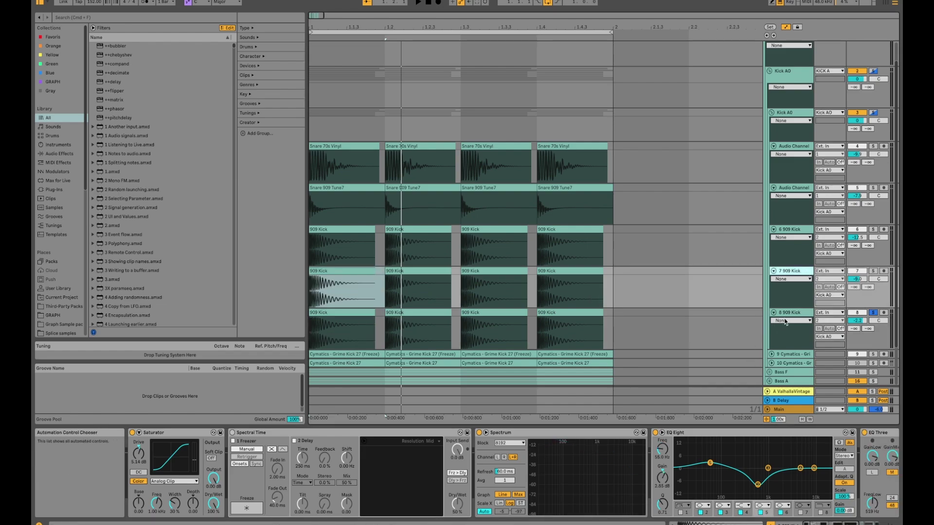
scroll(559, 472, "right", 5)
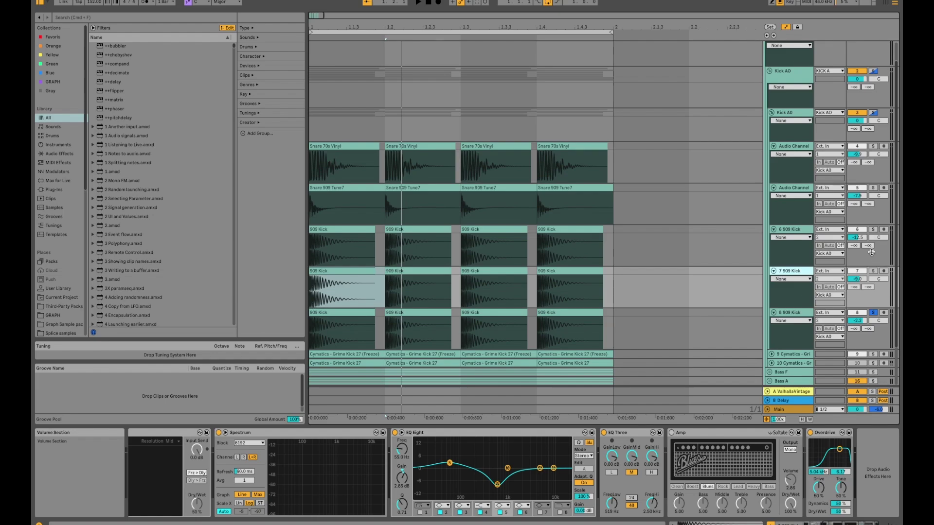
left_click(872, 271)
key("space")
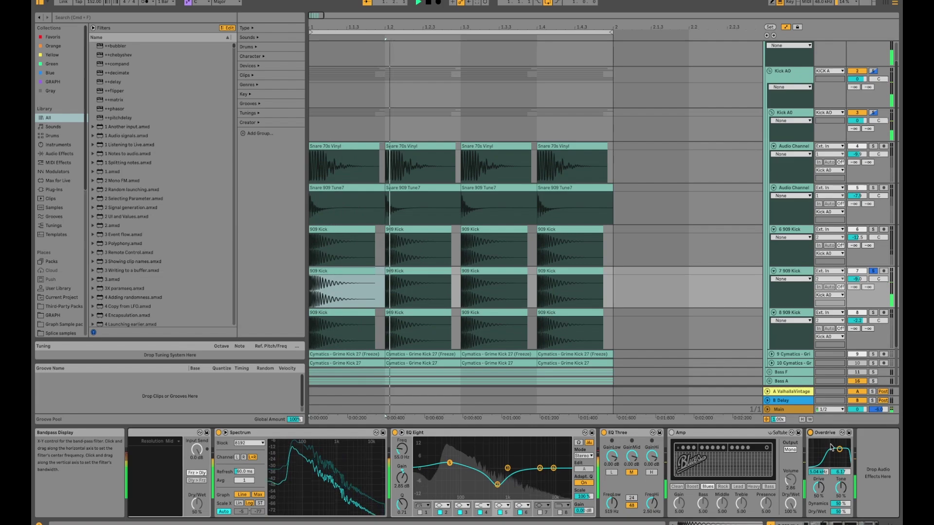
Play the 909 Kick on track 6 soloed and look through its effects, including the Amp set to Lead.
left_click(803, 232)
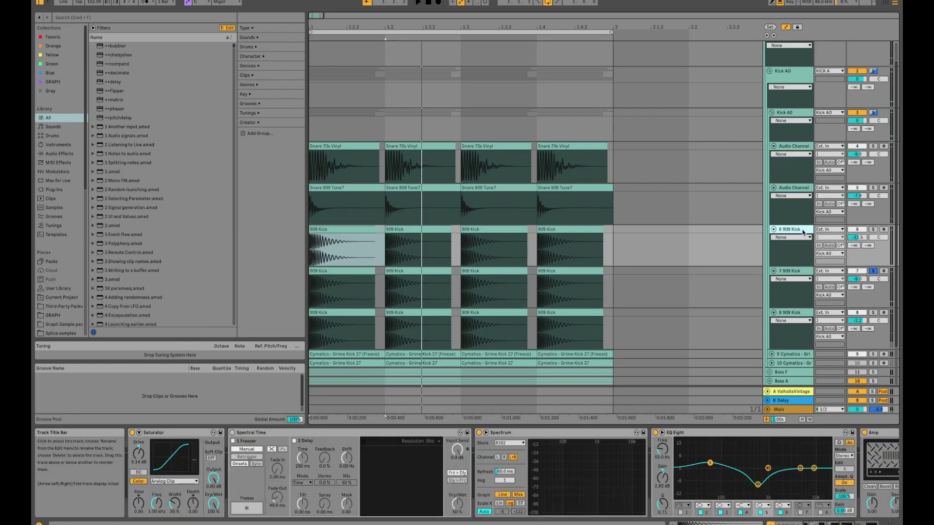
left_click(874, 229)
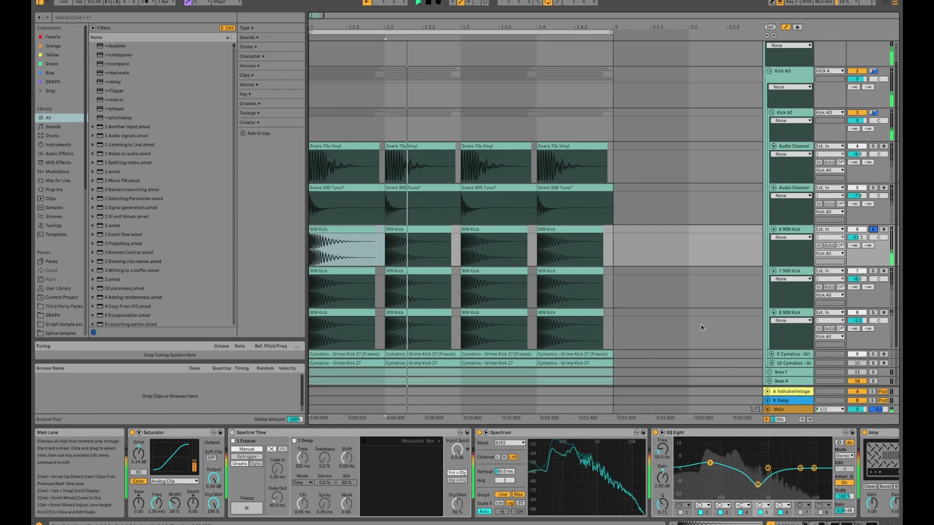
scroll(634, 458, "right", 3)
scroll(573, 469, "left", 2)
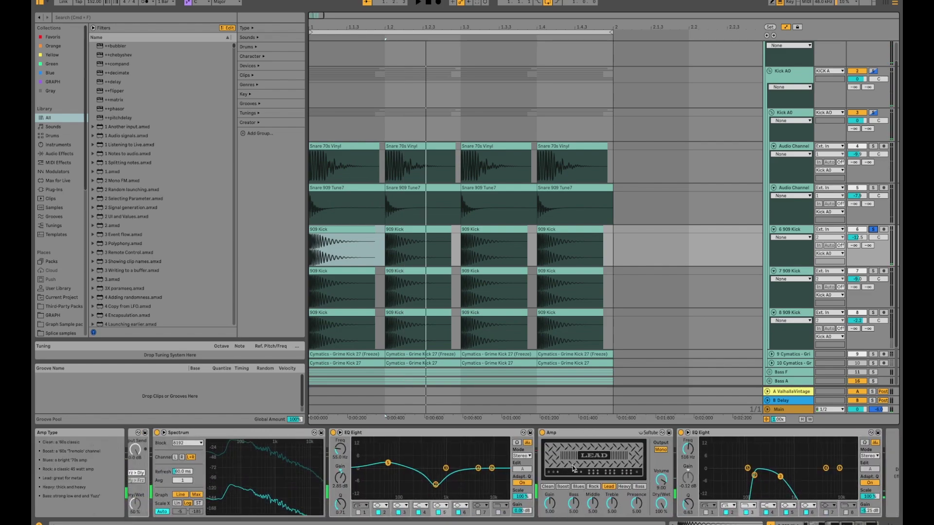
scroll(574, 466, "left", 5)
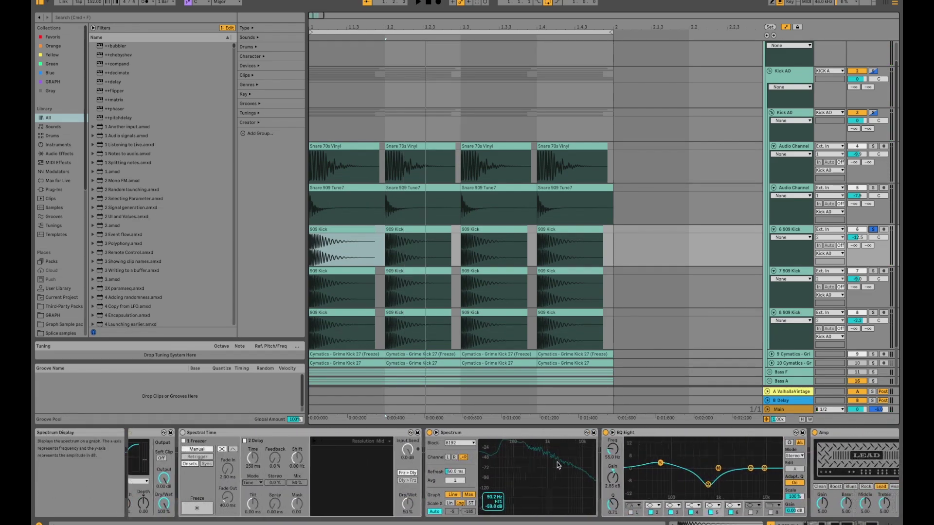
scroll(556, 465, "right", 4)
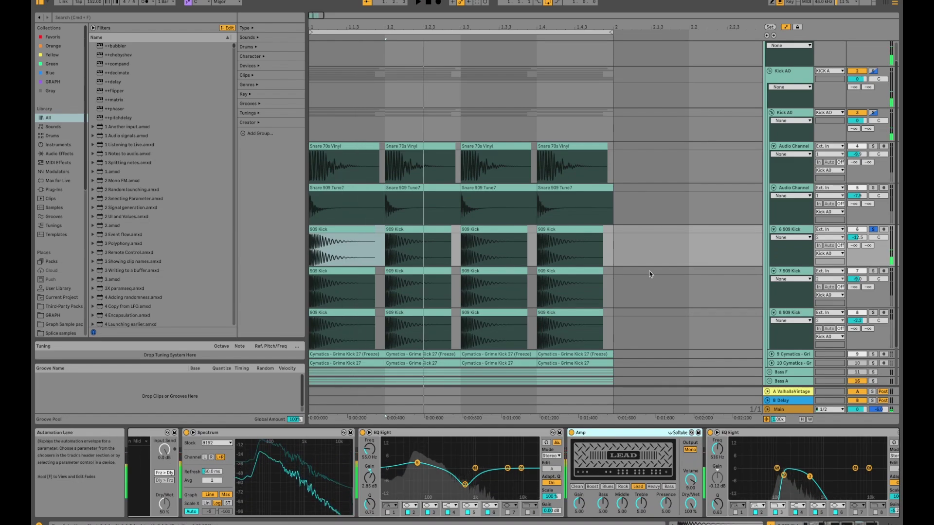
Compare the effects of the 909 Kicks on tracks 8 and 6, and play track 6 with the EQ Eight after its Amp selected.
left_click(784, 311)
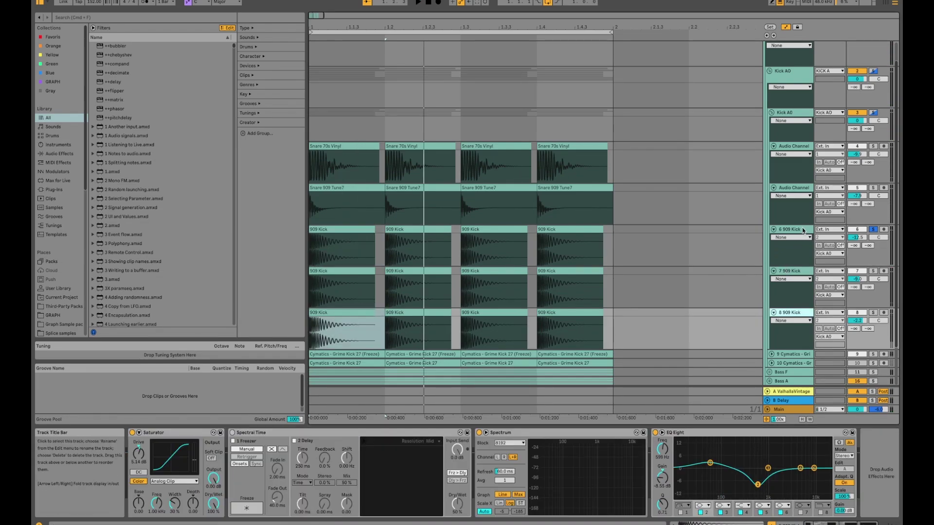
left_click(793, 244)
left_click(773, 435)
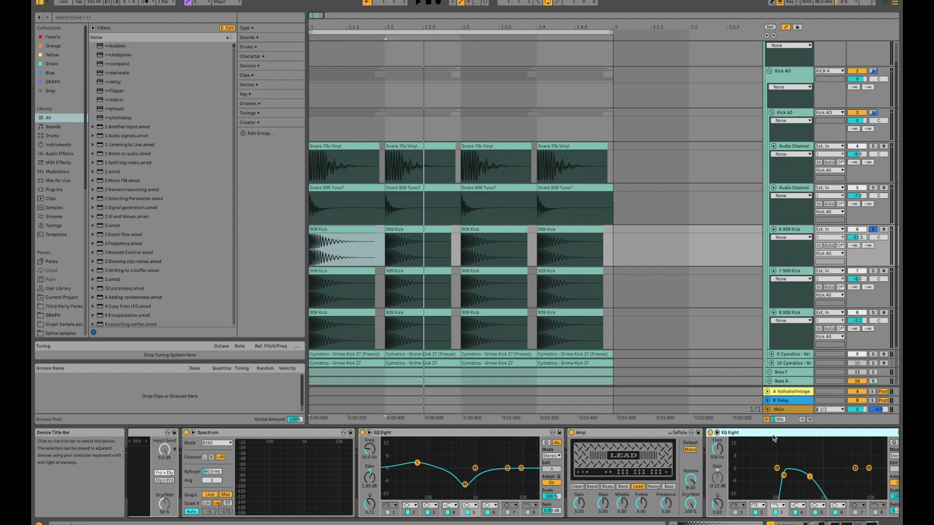
key("space")
key("space")
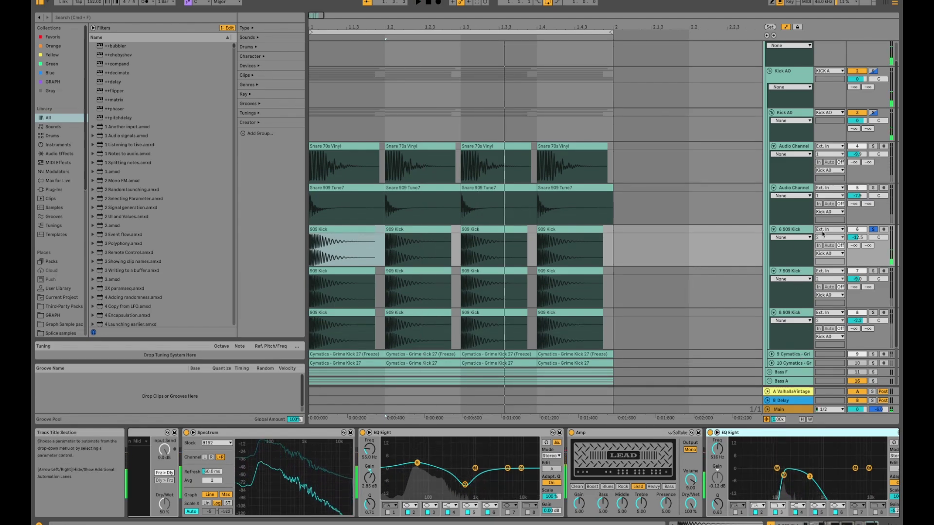
Play the Snare 909 Tune7 layer on track 5 soloed with its Utility and EQ Eight shown.
left_click(793, 188)
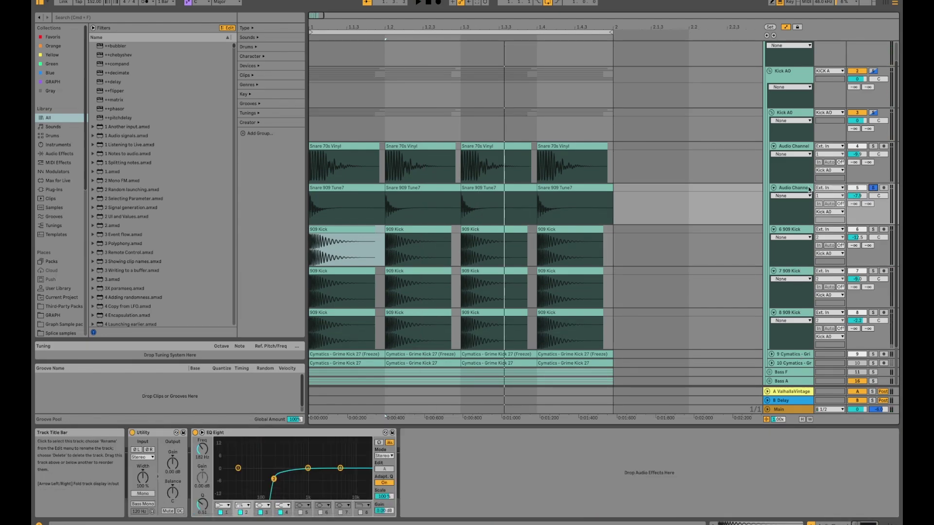
left_click(366, 202)
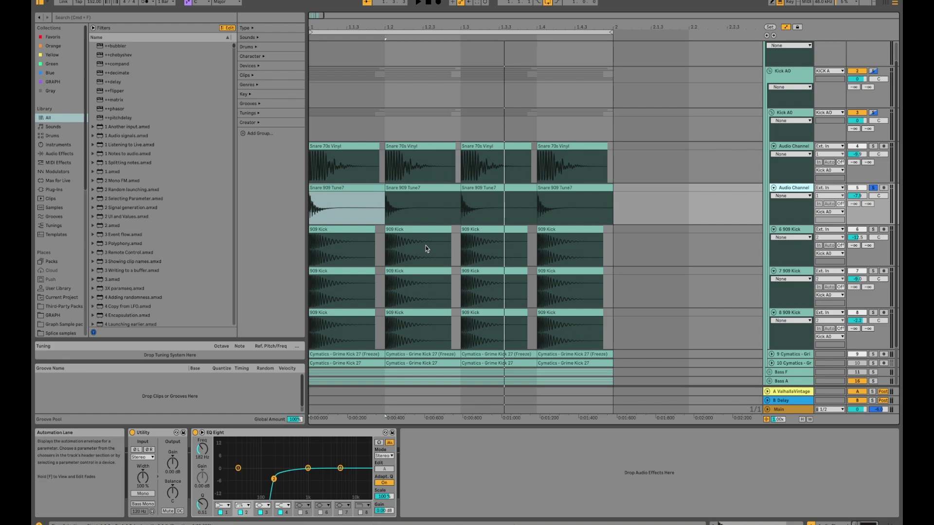
key("space")
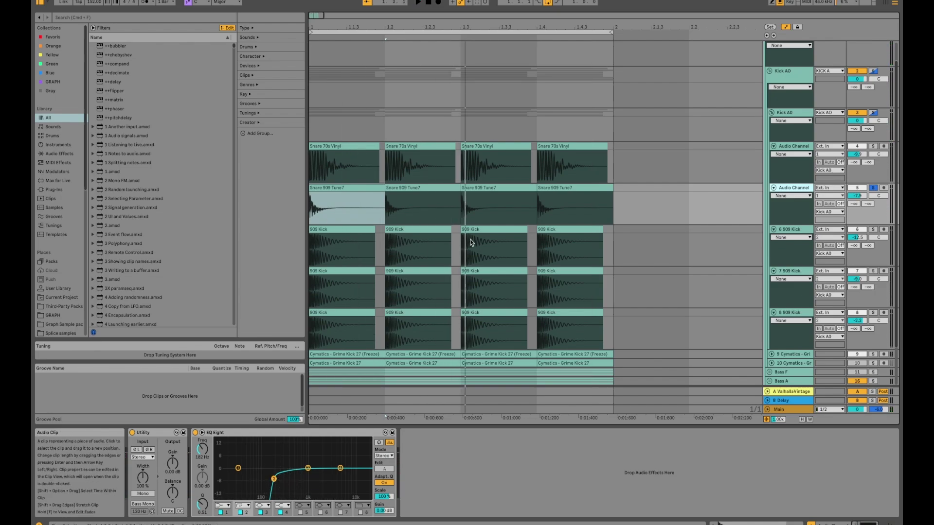
Play the Snare 70s Vinyl layer on track 4 soloed and review the settings of its first Kickstart plug-in.
left_click(873, 146)
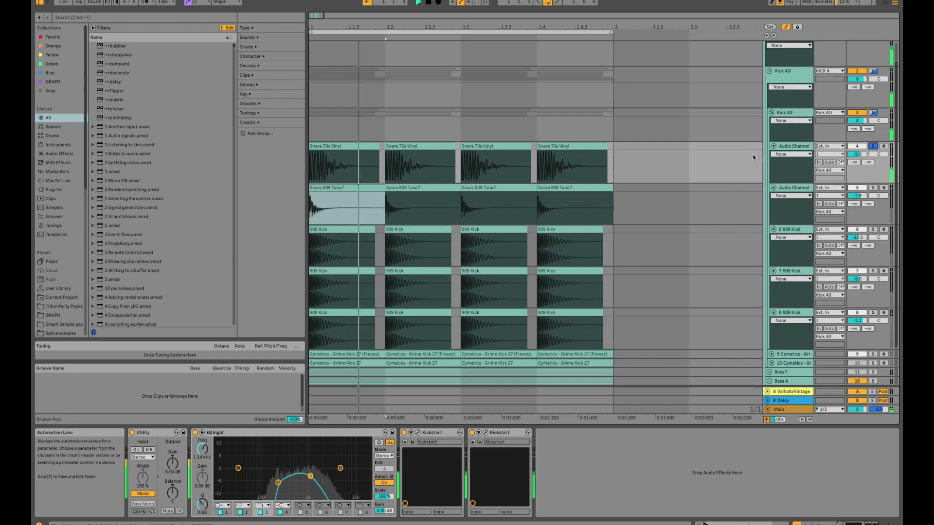
key("space")
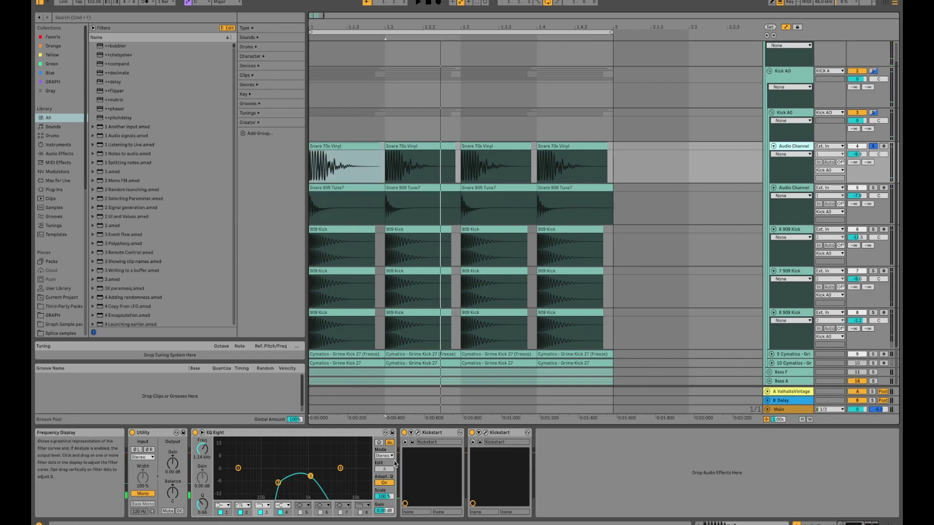
key("space")
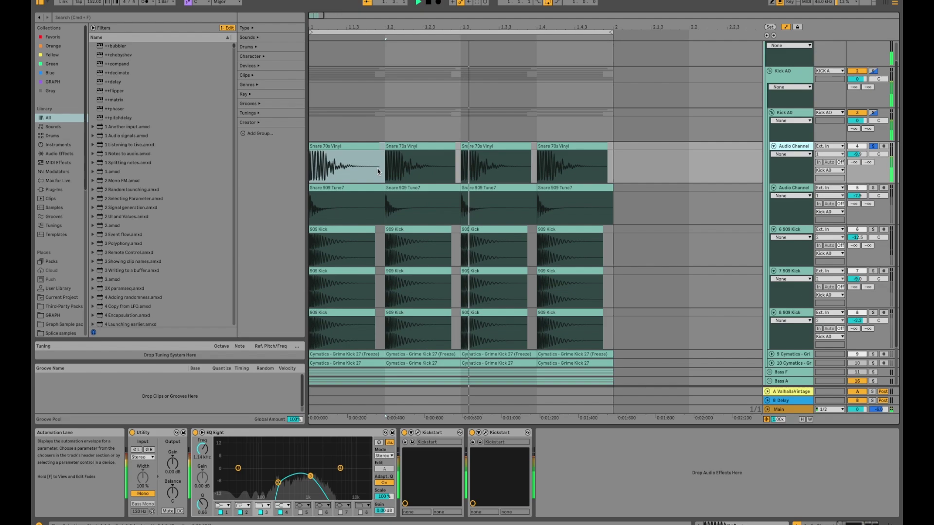
left_click(417, 433)
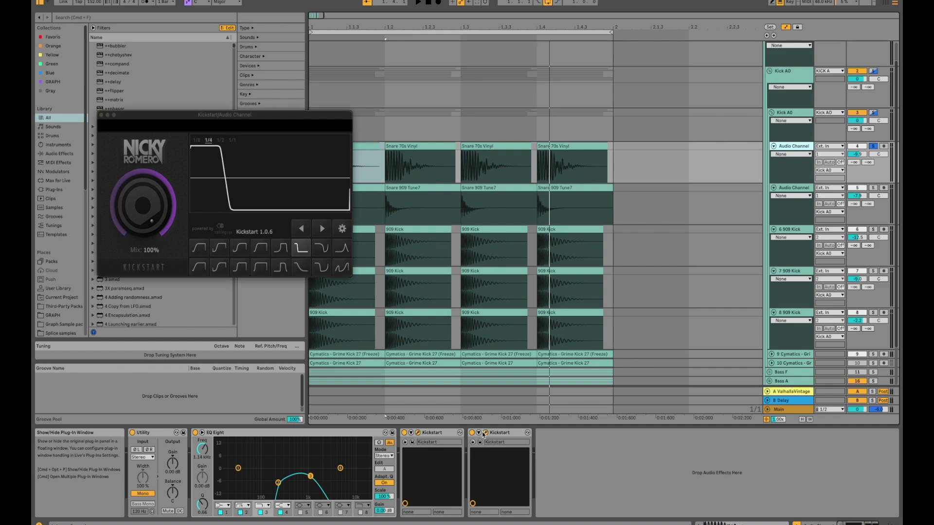
left_click(101, 115)
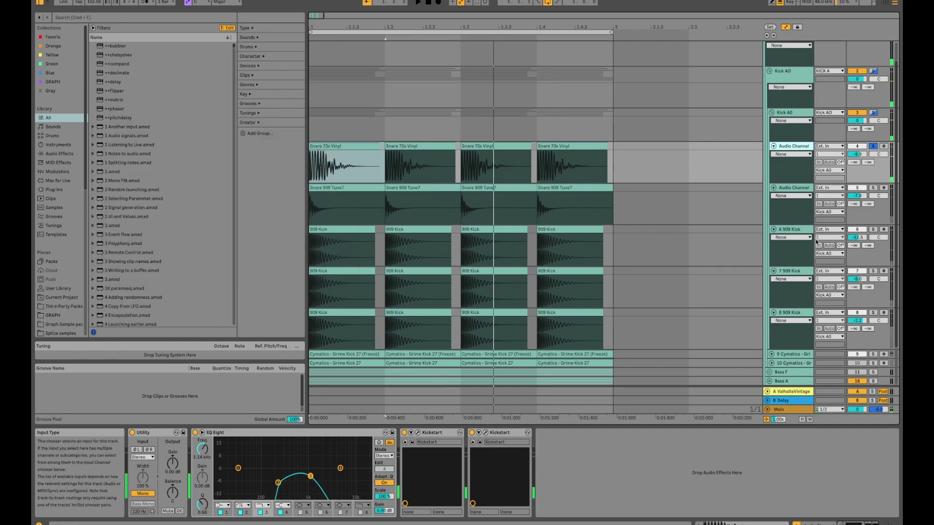
Solo the Kick A0 subgroup on track 3 and play all its layers together with the effect rack bypassed.
left_click(820, 329)
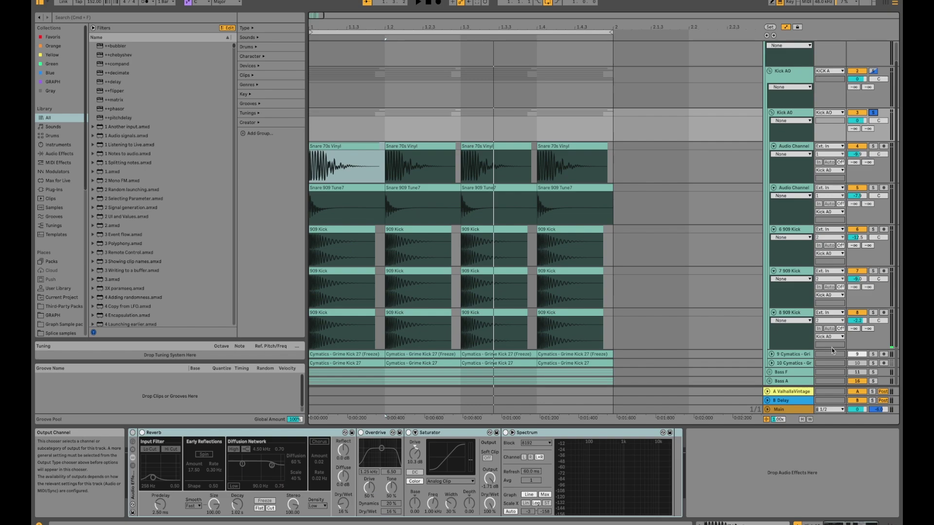
key("space")
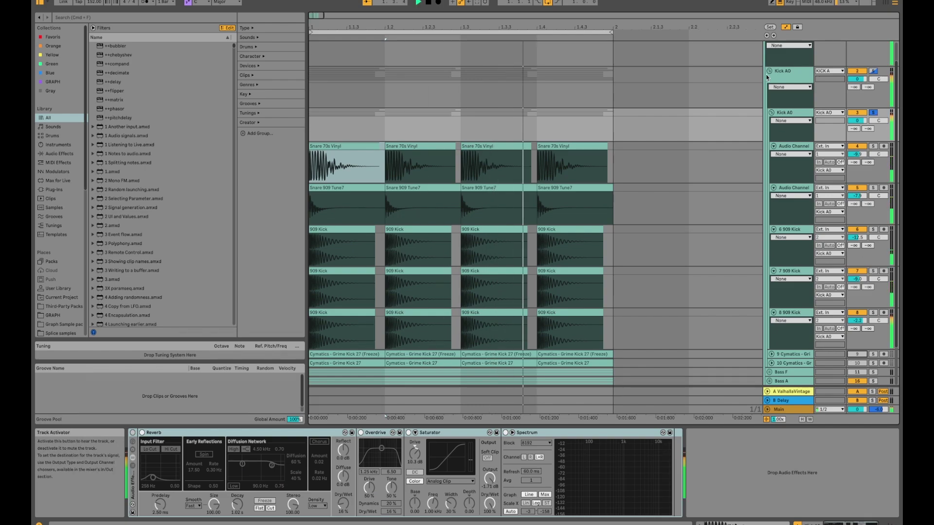
left_click(792, 114)
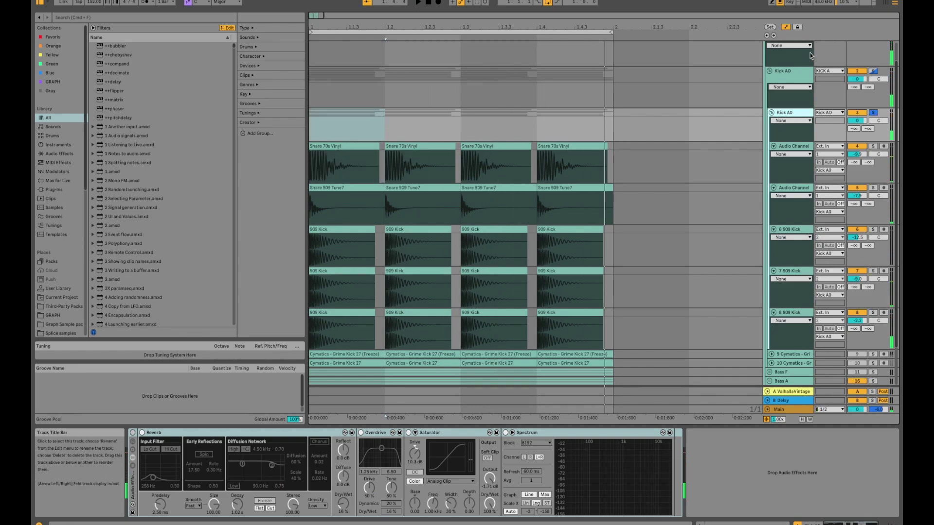
left_click(804, 79)
left_click(802, 123)
key("space")
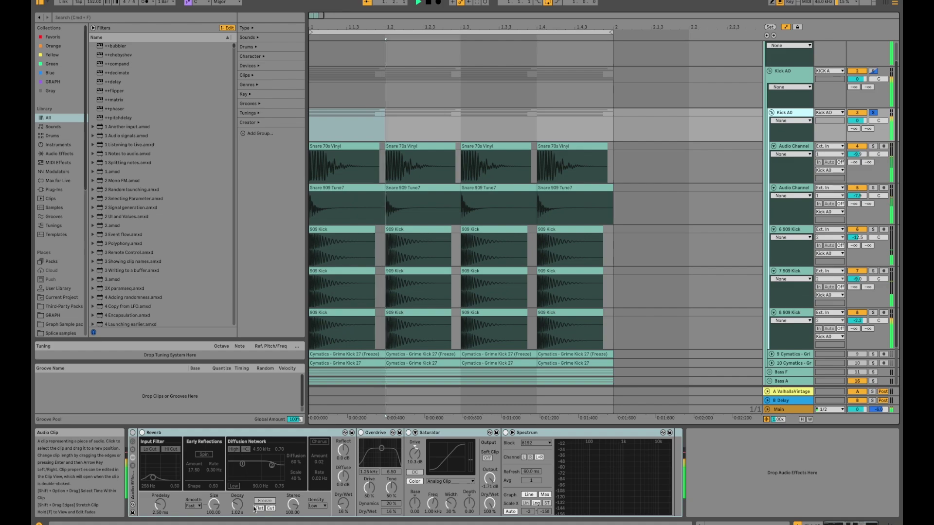
Switch on the Kick A0 effect rack with Overdrive and Saturator bypassed, and compare its Reverb off and on during playback.
left_click(155, 434)
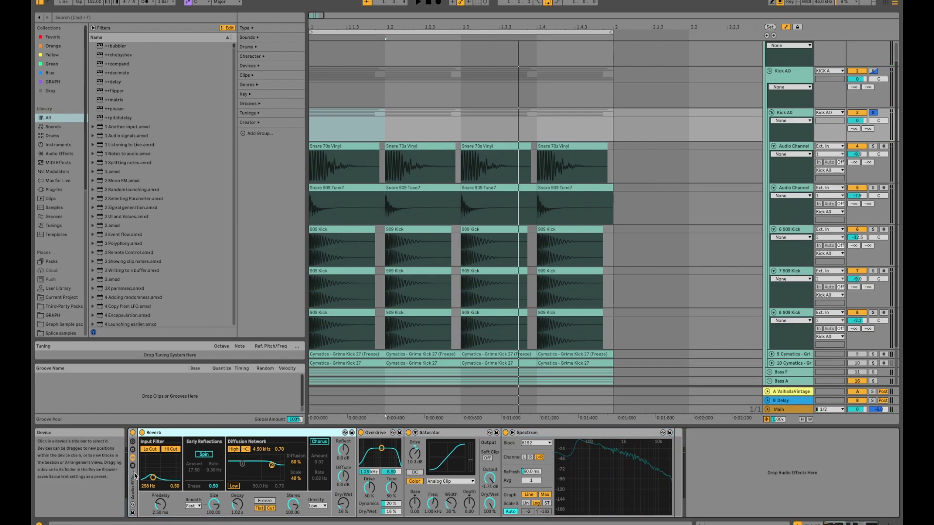
left_click(360, 432)
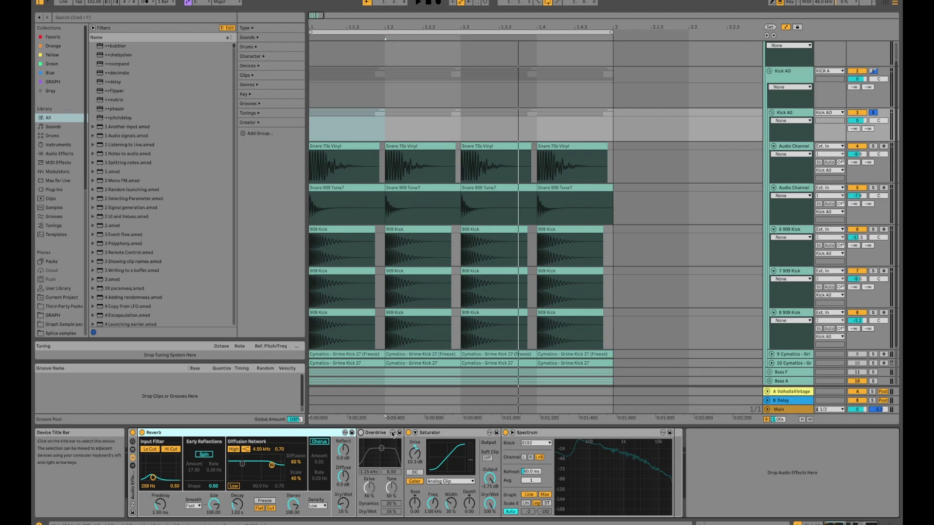
left_click(408, 432)
key("space")
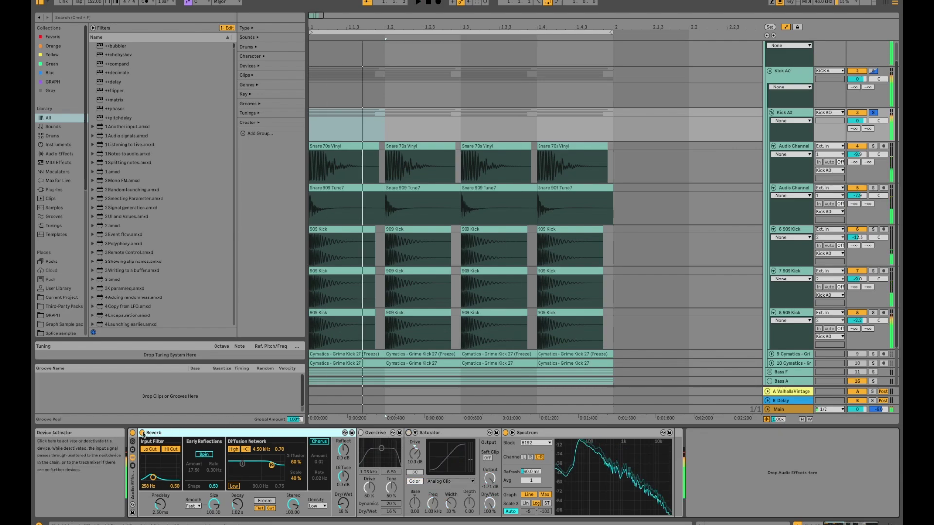
left_click(142, 432)
left_click(142, 433)
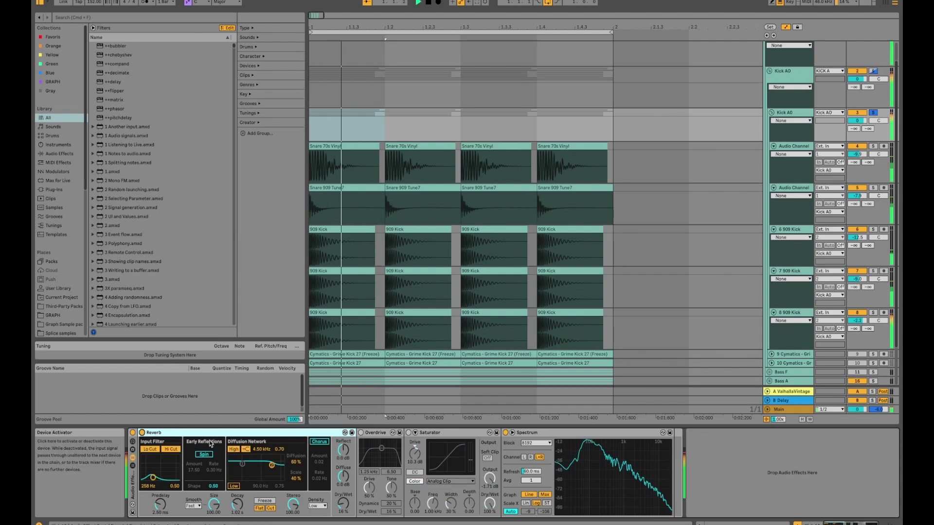
Switch Overdrive and Saturator back on in the Kick A0 rack and look over Saturator's curve types.
left_click(360, 432)
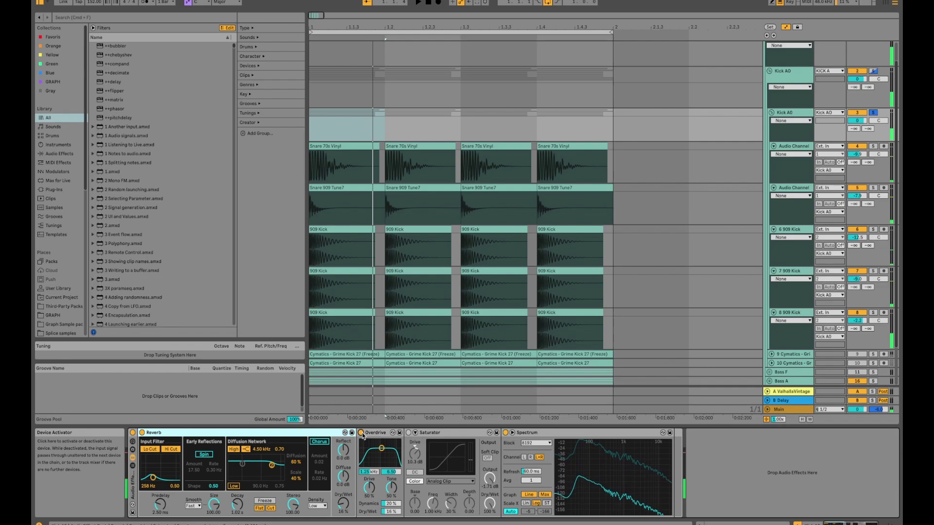
left_click(408, 432)
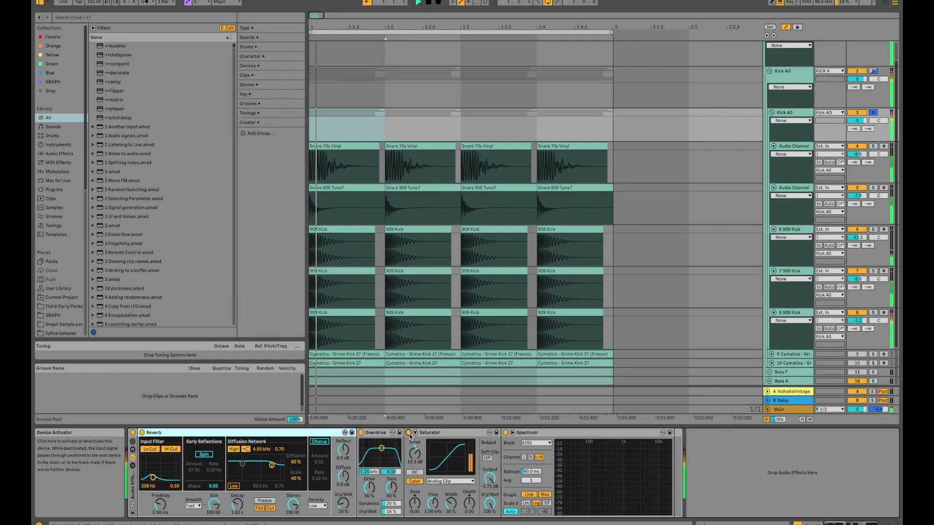
left_click(448, 481)
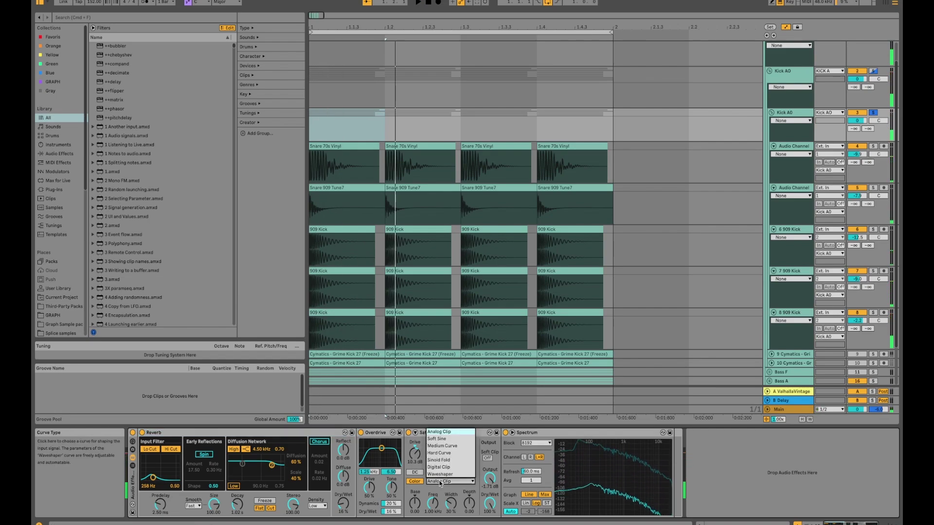
left_click(422, 443)
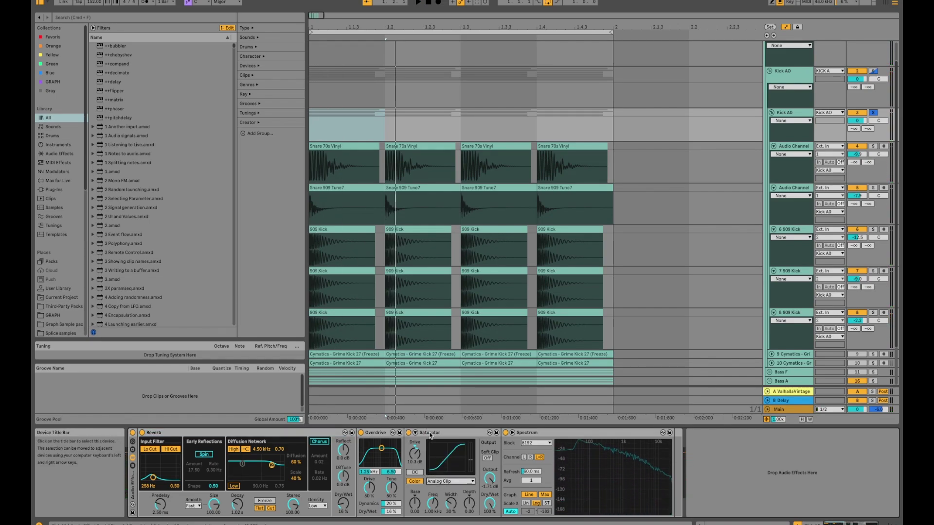
Set the curve type of the Kick A0 subgroup's Saturator to Hard Curve.
left_click(430, 434)
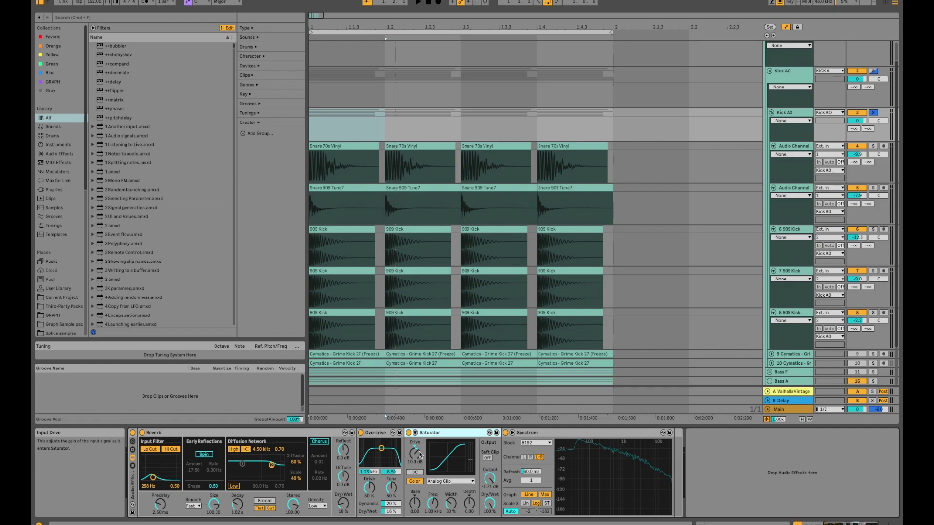
left_click(436, 481)
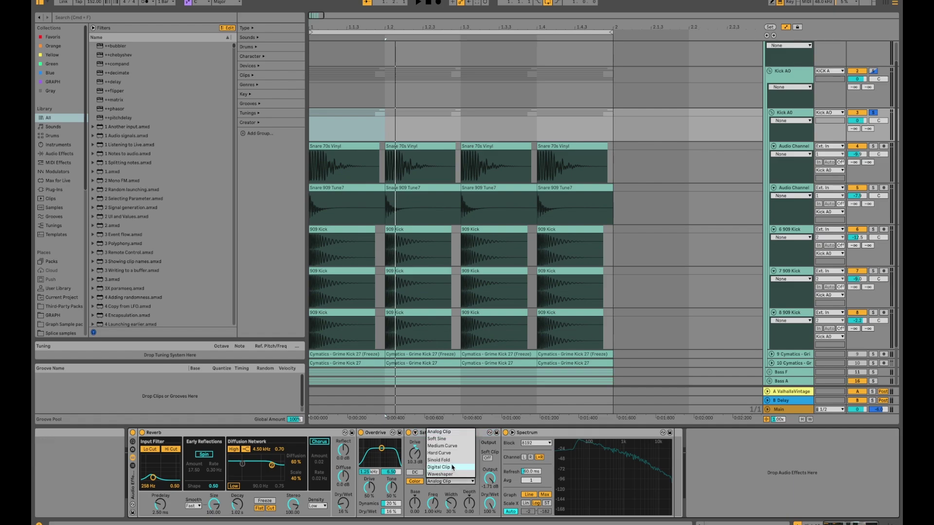
left_click(449, 454)
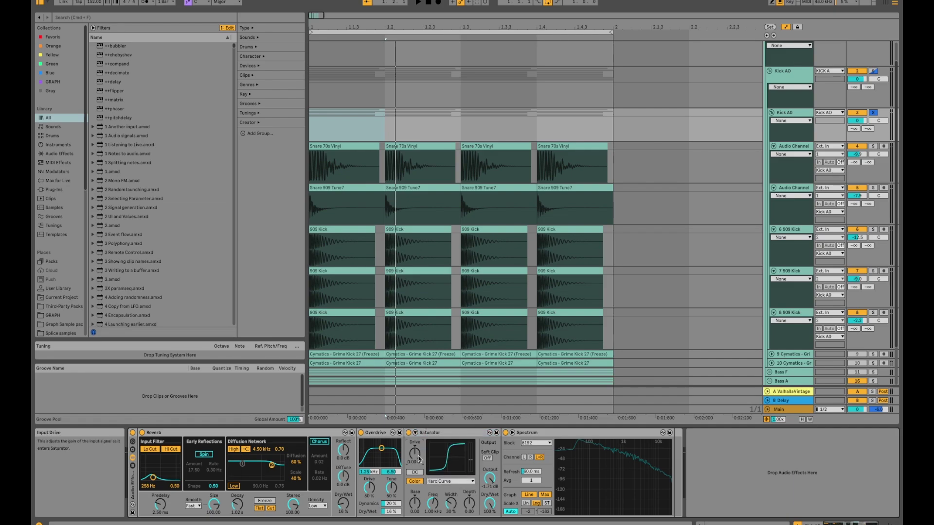
Play the Kick A0 subgroup with Saturator's Hard Curve and undo the Saturator changes back to Analog Clip.
key("space")
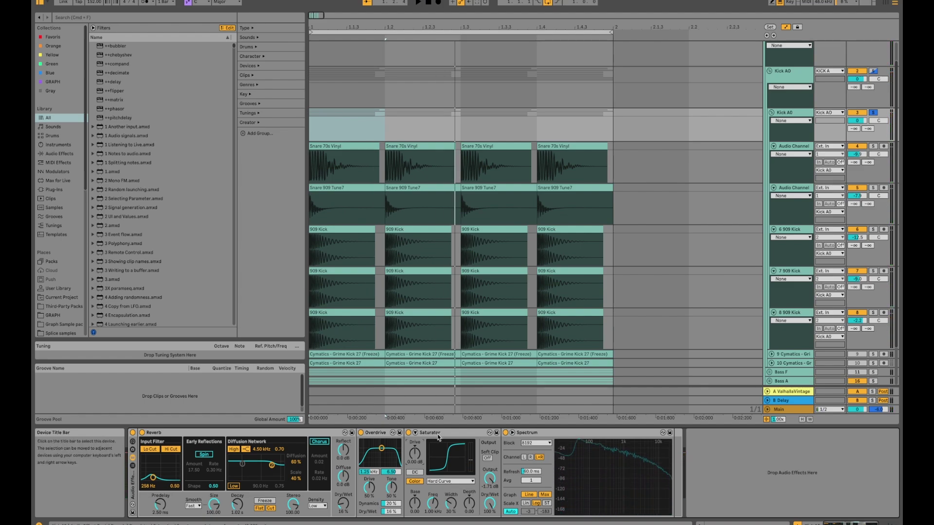
key("super+z")
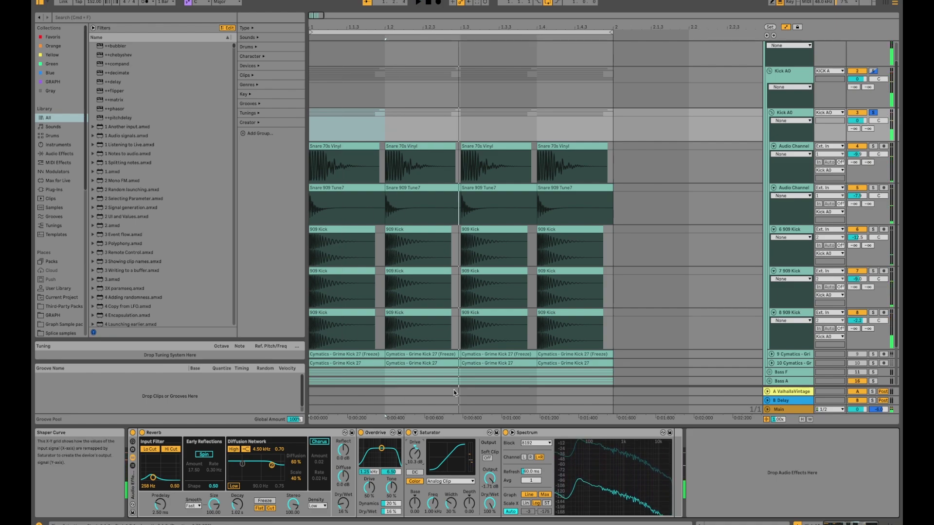
Try a duplicate of Saturator in the Kick A0 effect rack during playback, and delete the copy.
left_click(441, 434)
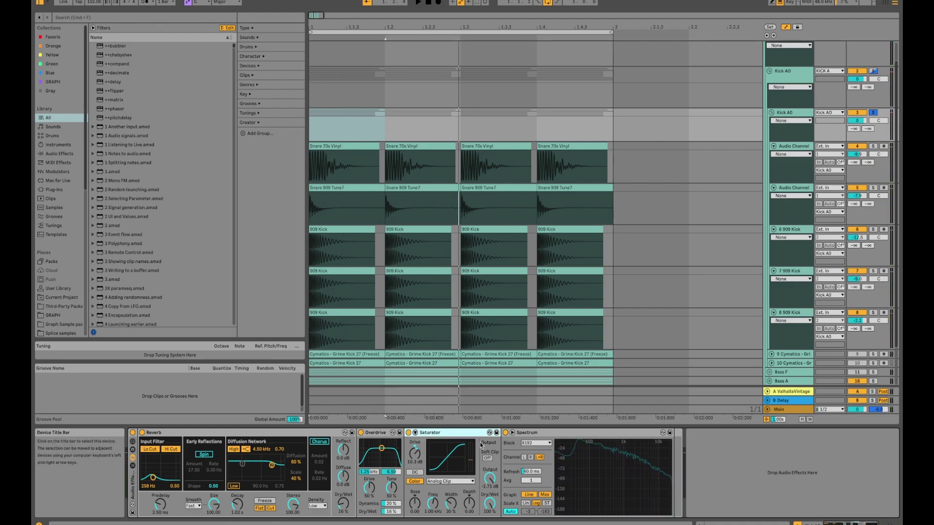
key("super+d")
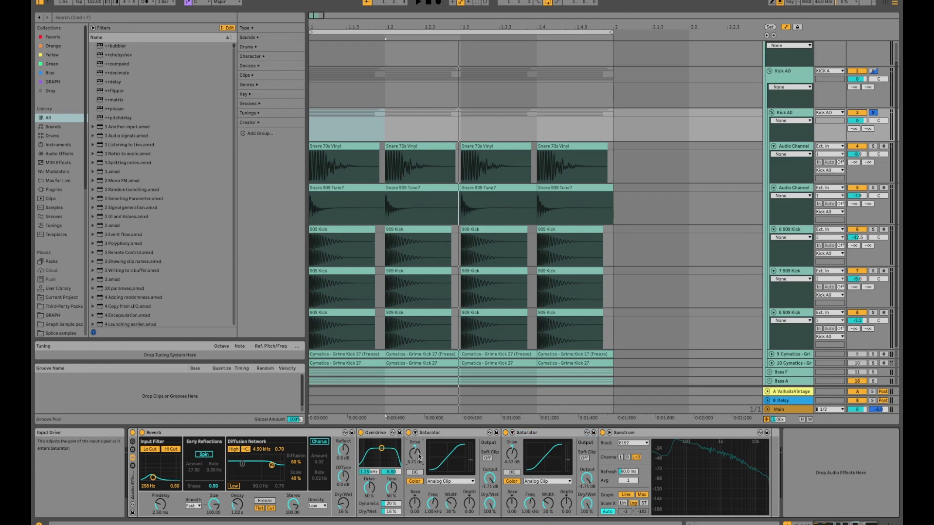
key("space")
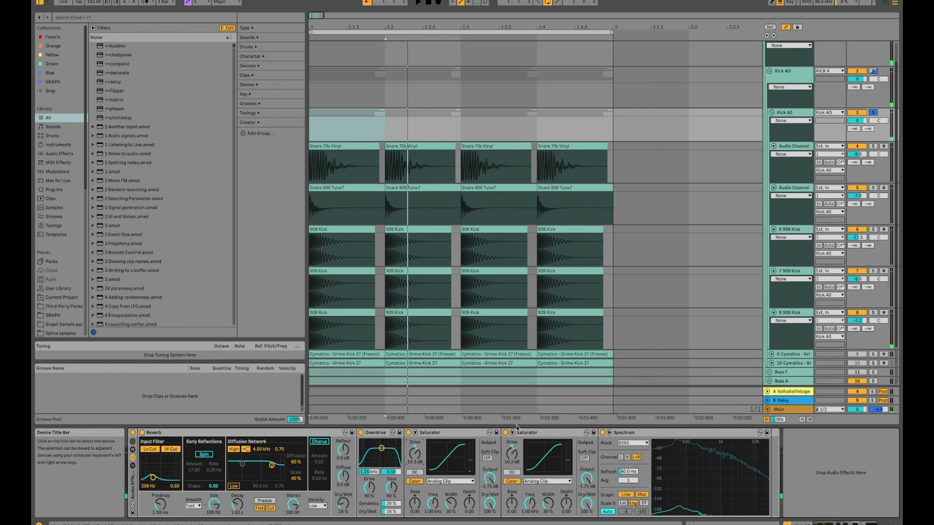
left_click(517, 428)
key("Delete")
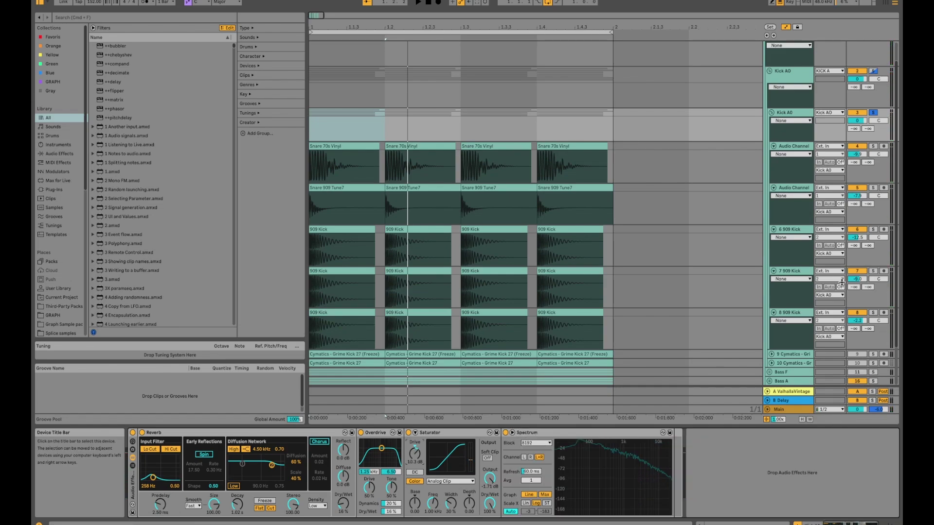
Unfold the two Cymatics kick tracks, 9 and 10, and view the device chain on each.
left_click(806, 116)
scroll(817, 333, "down", 2)
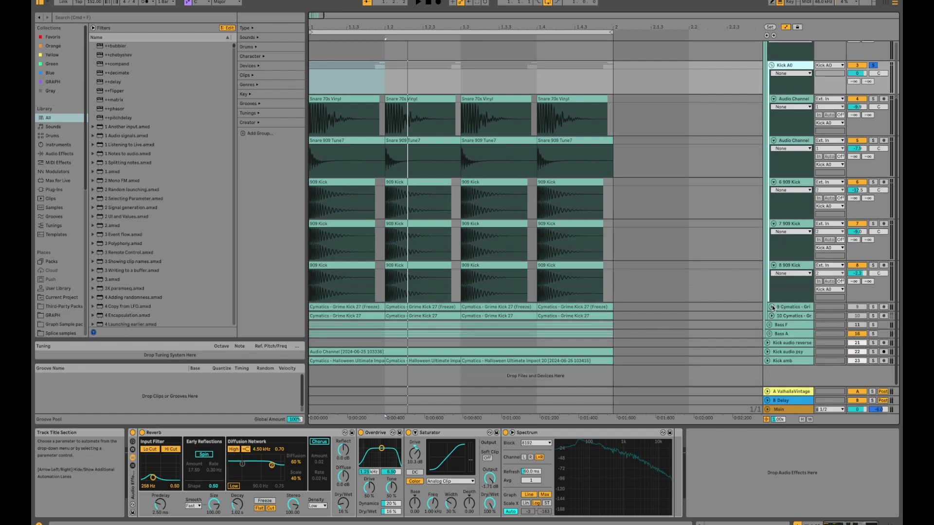
left_click_drag(770, 311, 770, 341)
left_click(778, 349)
left_click(772, 348)
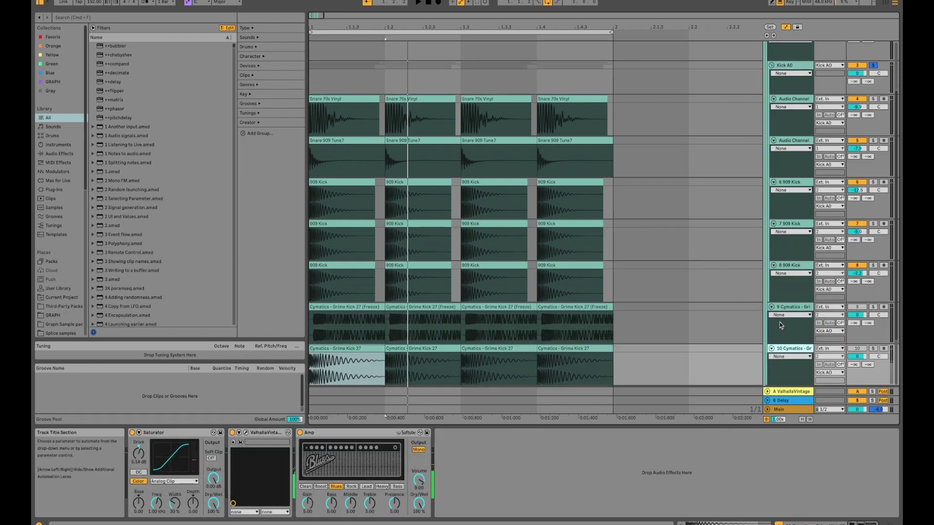
left_click(701, 316)
scroll(700, 310, "down", 3)
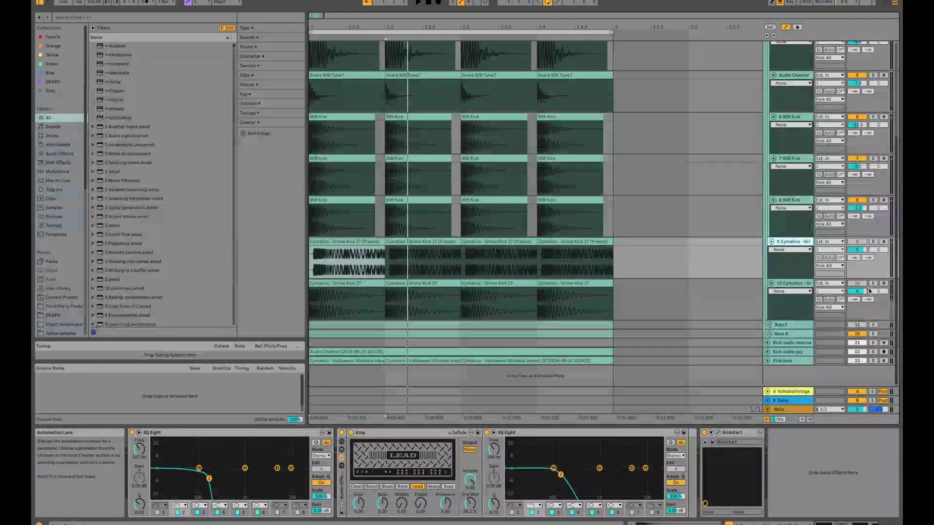
Solo Cymatics track 10 and group its Saturator, ValhallaVintageVerb and Amp into one audio effect rack.
left_click(805, 285)
left_click(873, 284)
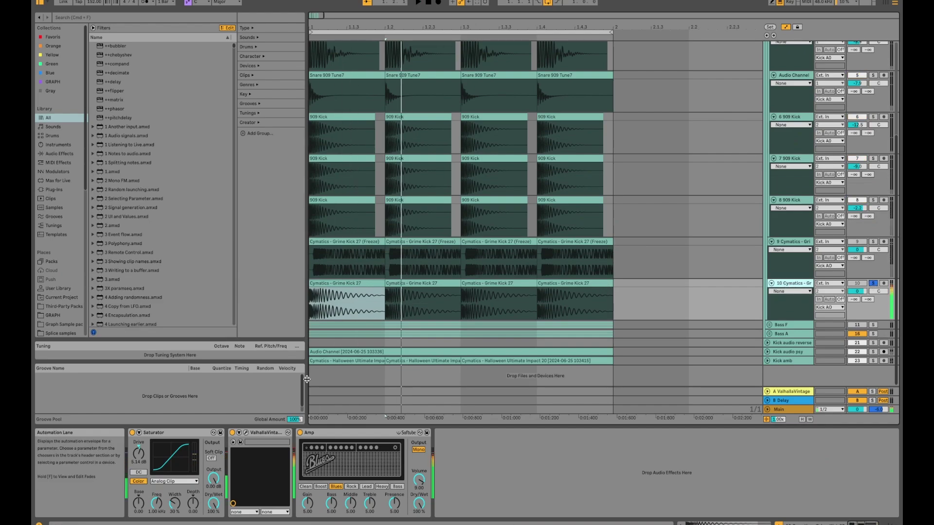
left_click(324, 433)
left_click(191, 437, "shift")
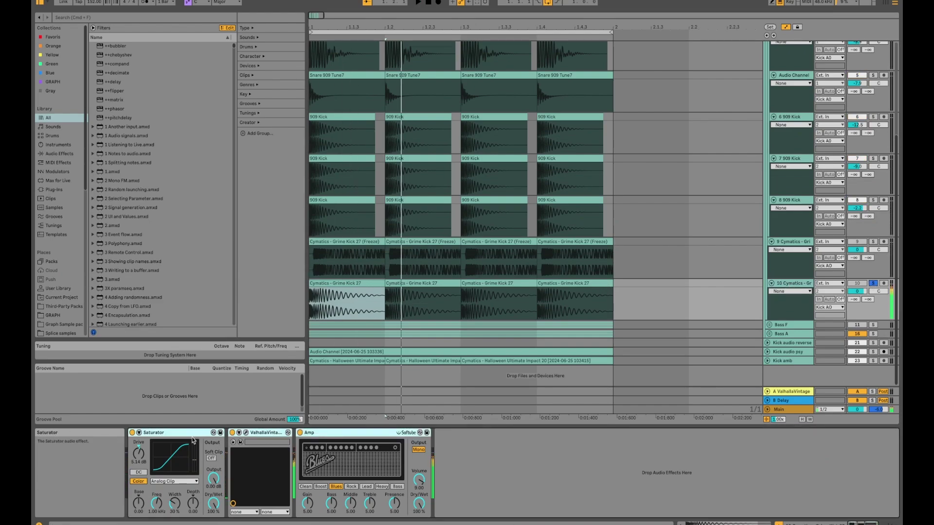
key("super+g")
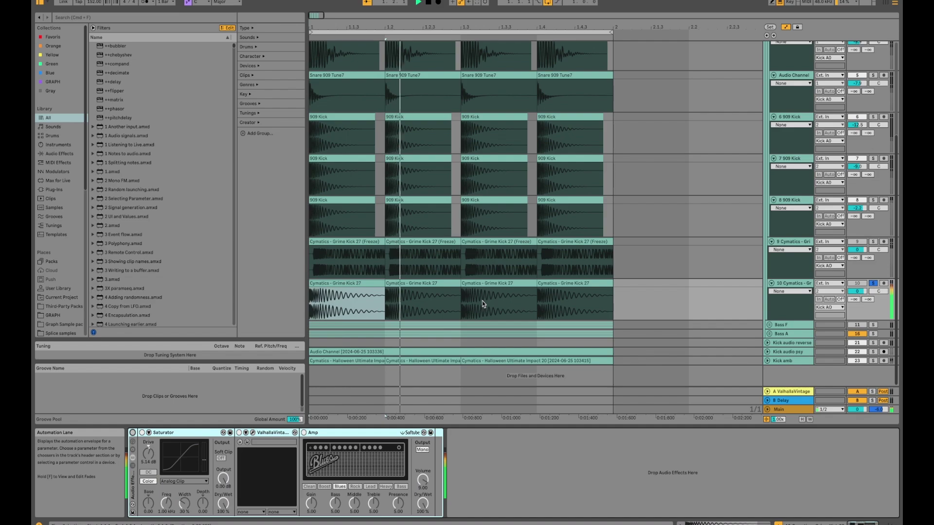
Play track 10's kick clip with its effect rack bypassed, and switch the rack back on.
mouse_move(407, 290)
left_mouse_down()
mouse_move(348, 295)
mouse_move(358, 298)
left_mouse_up()
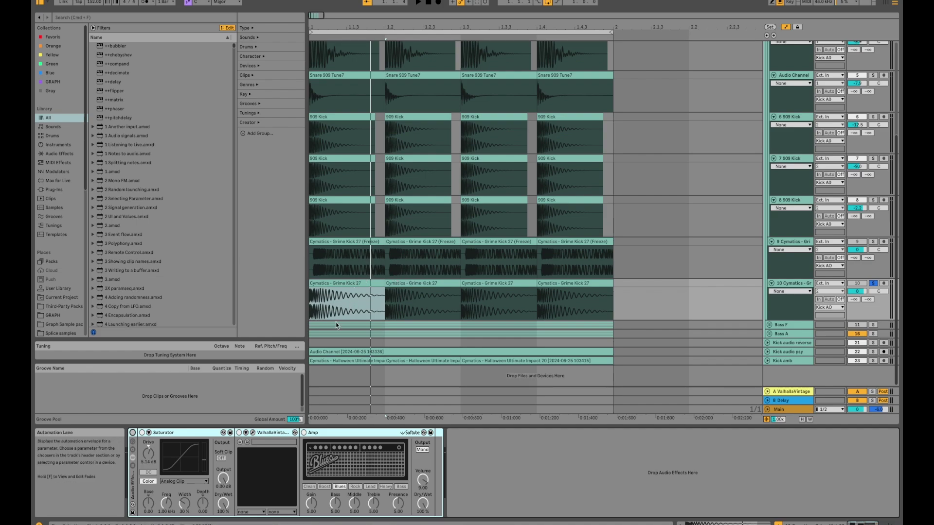
left_click(132, 433)
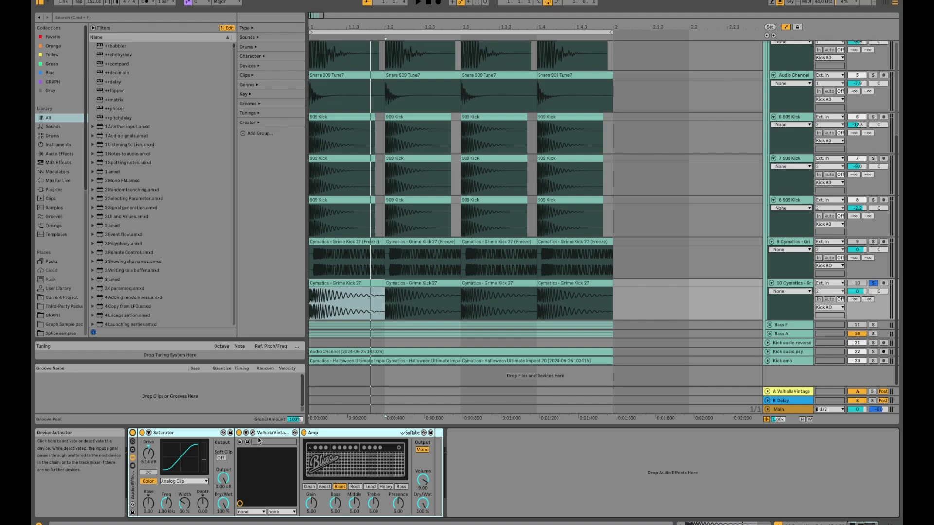
Look over the ValhallaVintageVerb settings on track 10 and play the layer with its effects active.
left_click(289, 434)
left_click(254, 433)
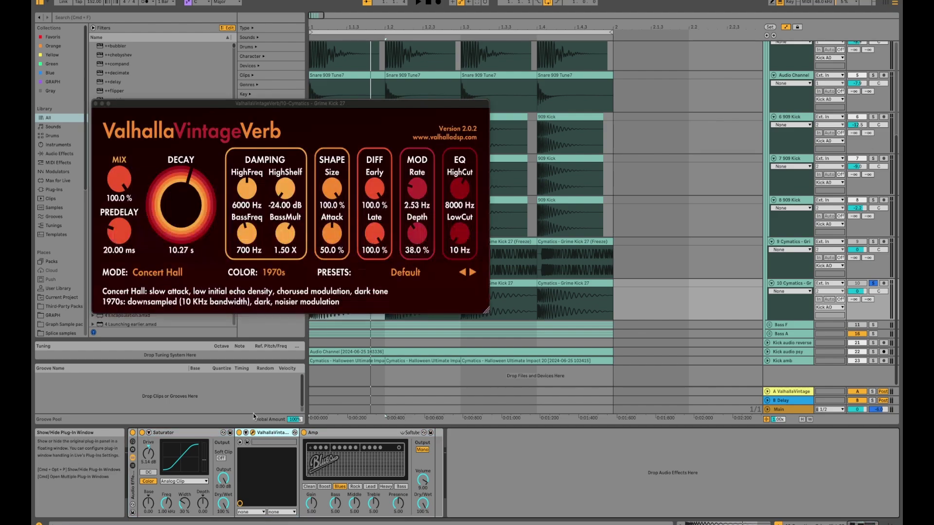
left_click(96, 104)
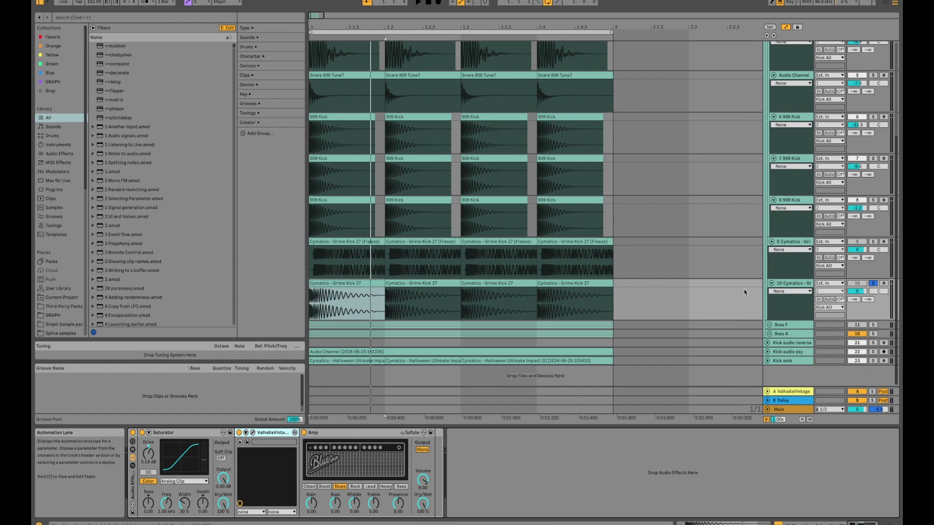
key("space")
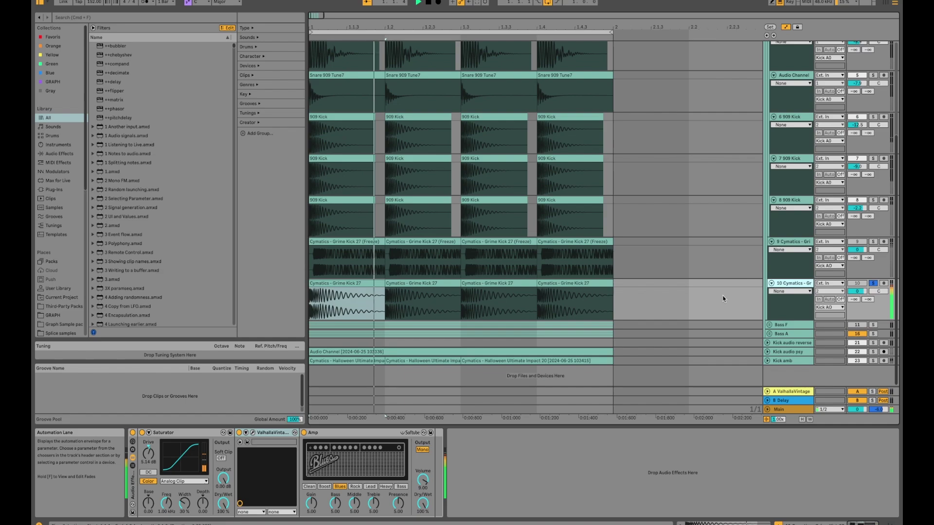
left_click(874, 283)
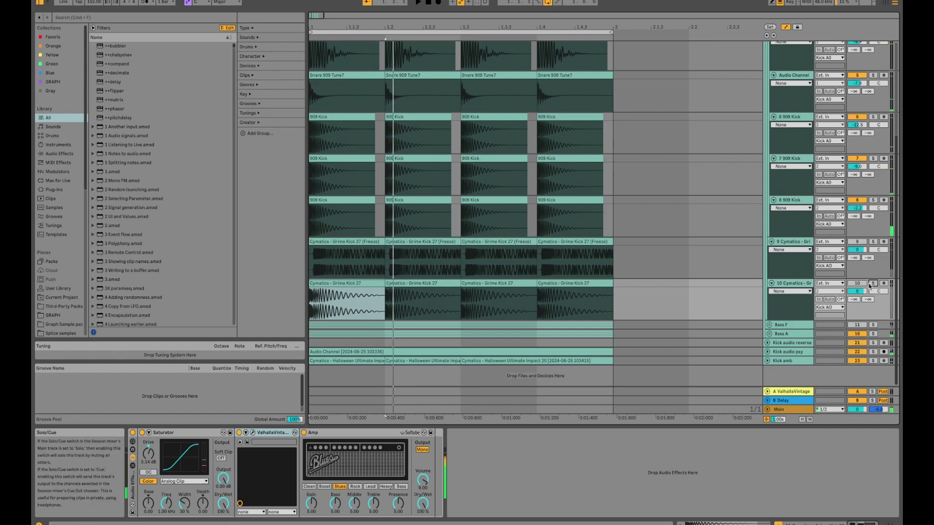
Freeze and flatten Cymatics track 10 and compare its rendered clips with those on track 9.
right_click(790, 284)
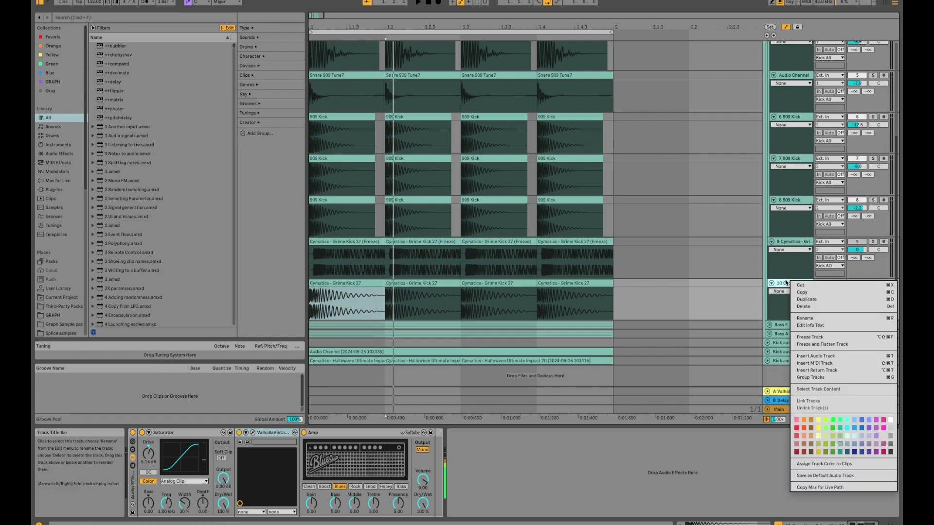
left_click(825, 346)
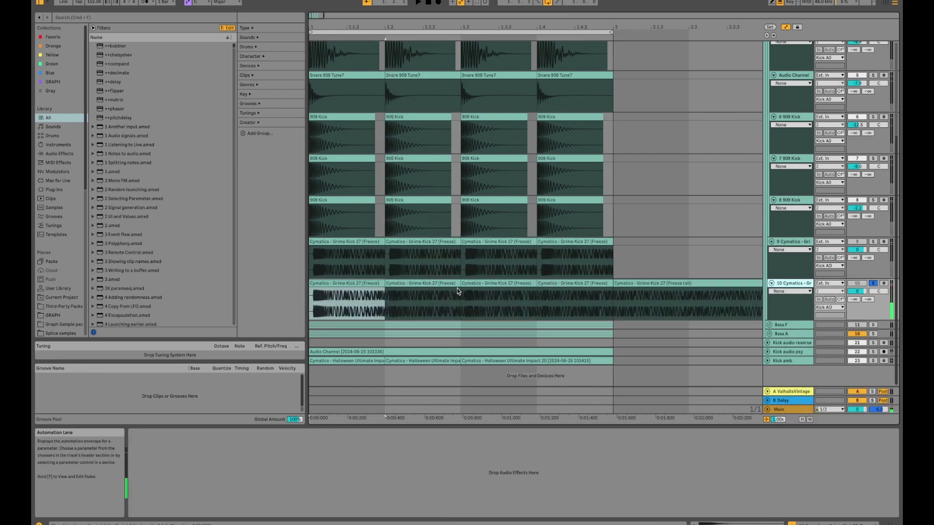
left_click(346, 258)
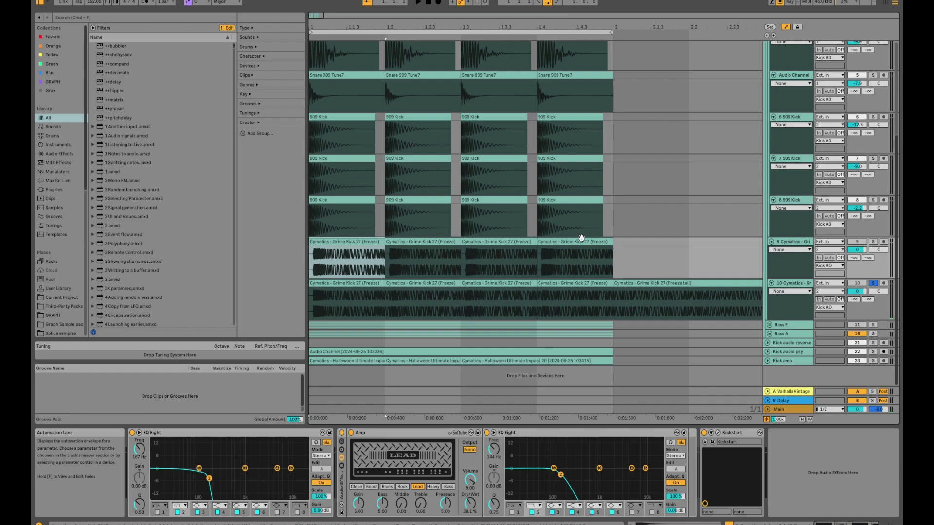
left_click(340, 291)
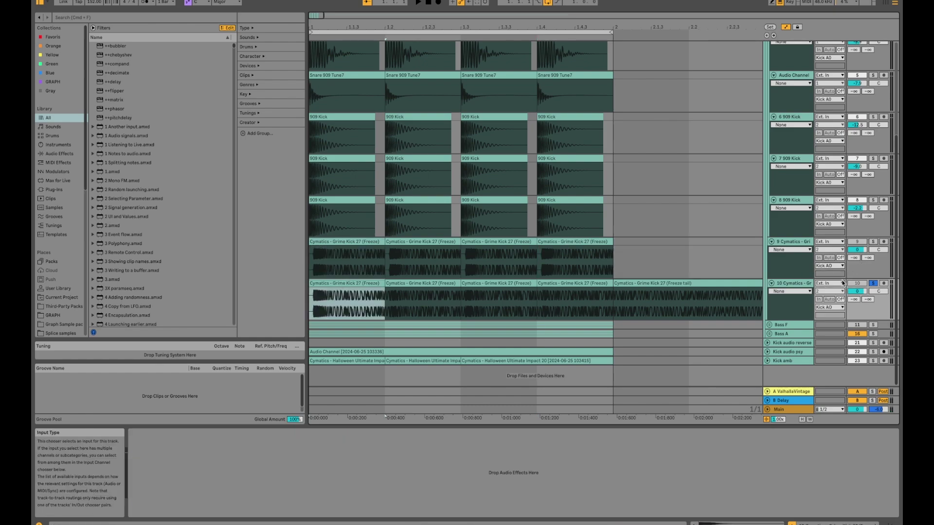
Play Cymatics track 9 soloed, comparing its first EQ Eight and its Amp rack bypassed and active.
left_click(788, 242)
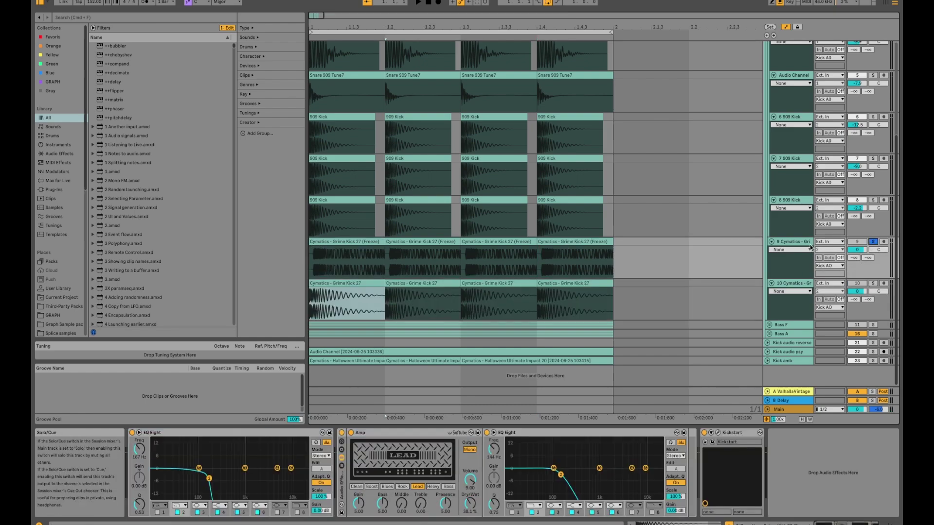
left_click(341, 432)
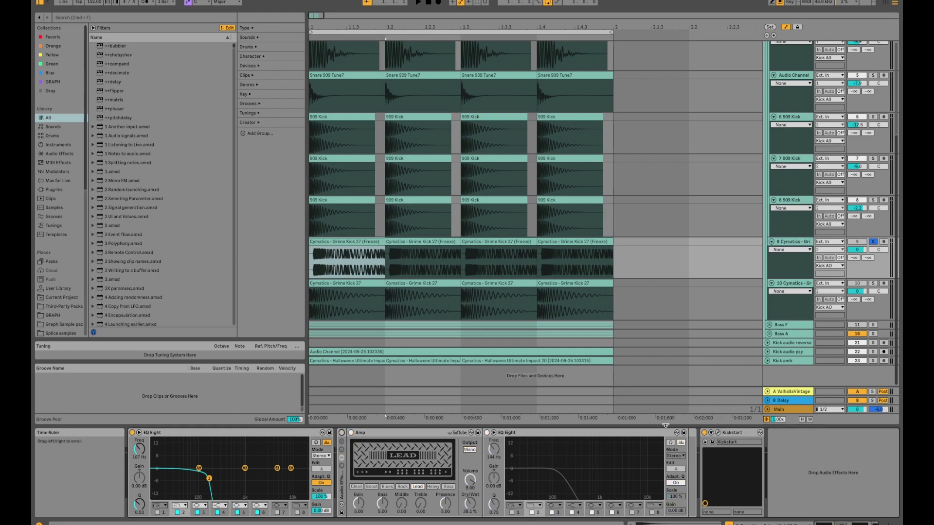
left_click(245, 439)
key("space")
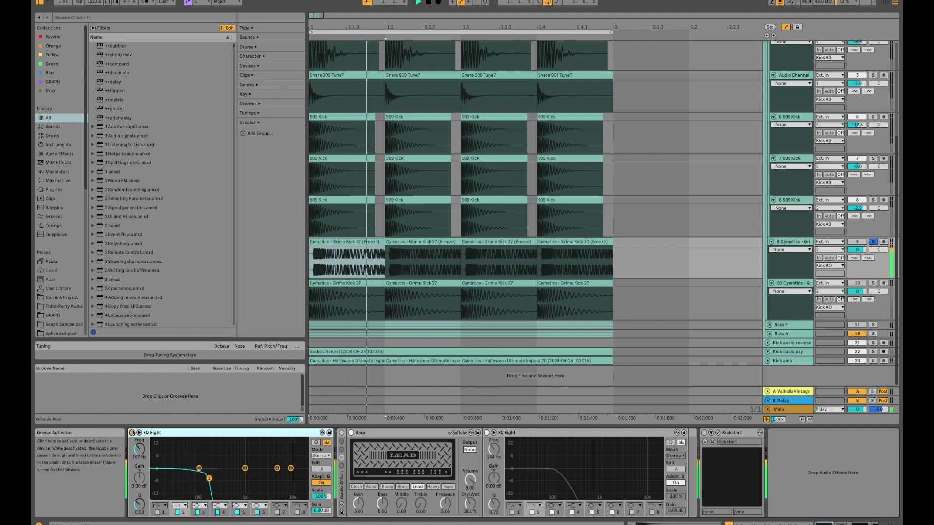
left_click(132, 432)
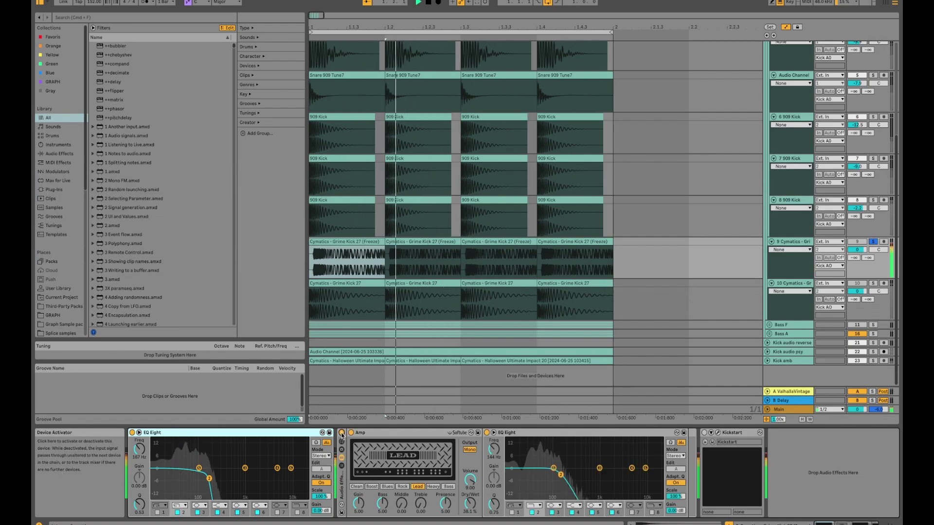
left_click(342, 433)
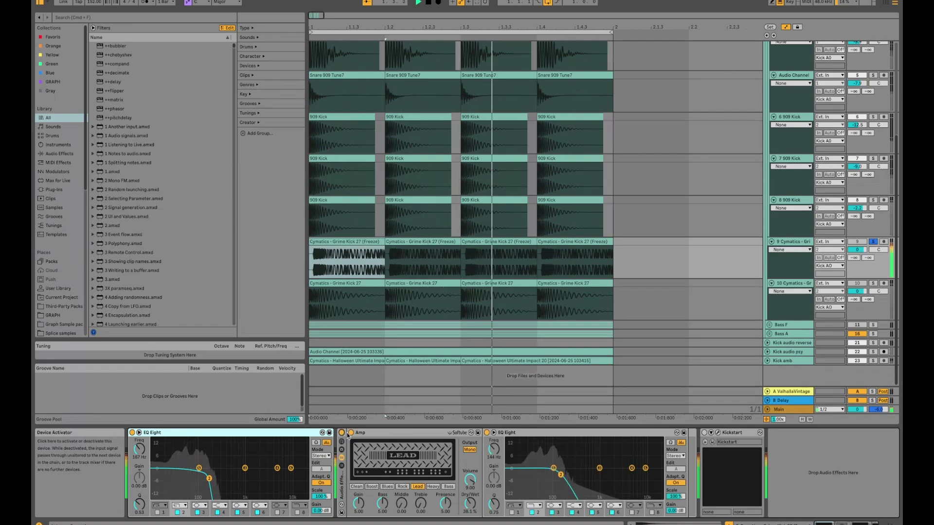
Open Kickstart on track 9, look over its volume curve during playback, and close the plug-in window.
left_click(718, 432)
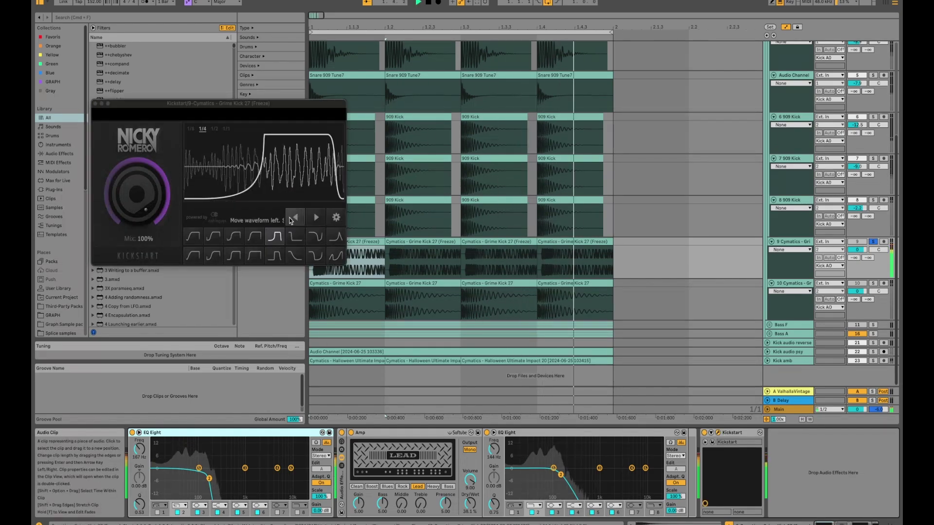
key("space")
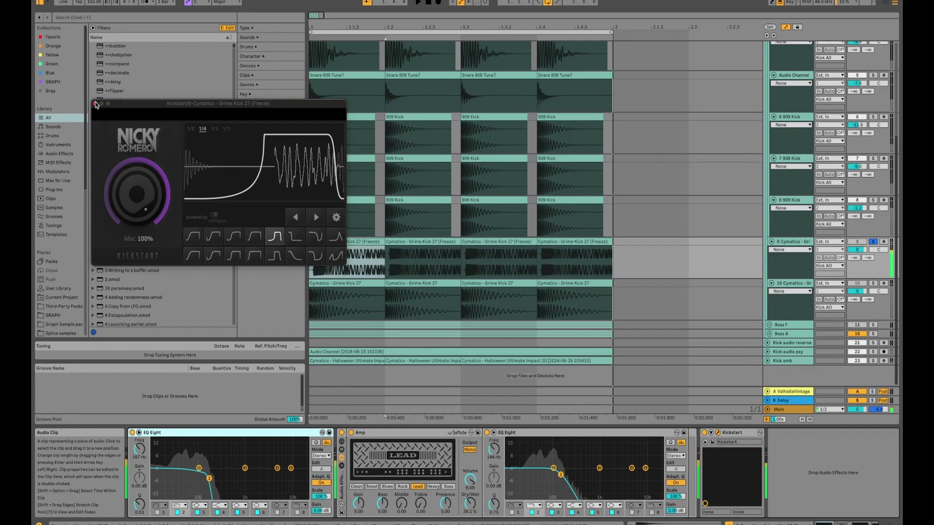
key("super+alt+p")
Play the Kick A0 subgroup soloed together with Cymatics track 9, and select the parent Kick AO group on track 2.
scroll(443, 239, "up", 5)
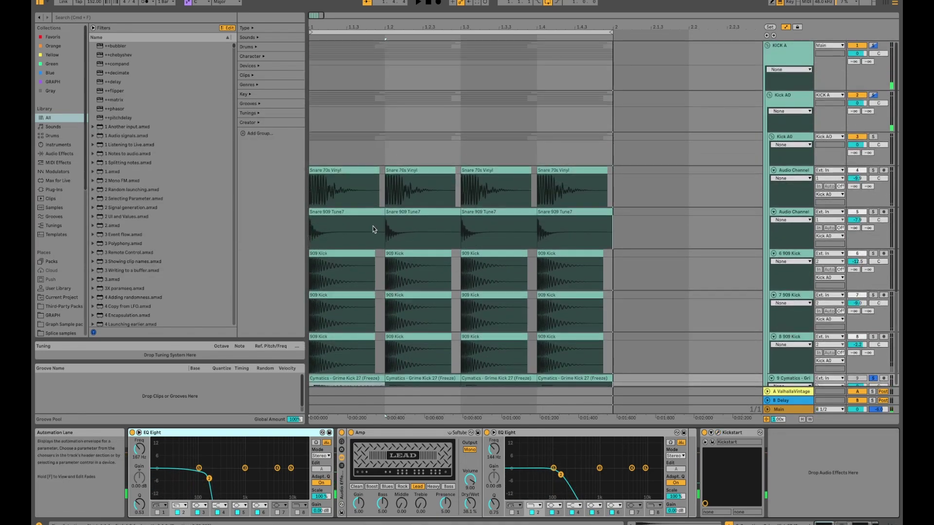
scroll(374, 229, "down", 5)
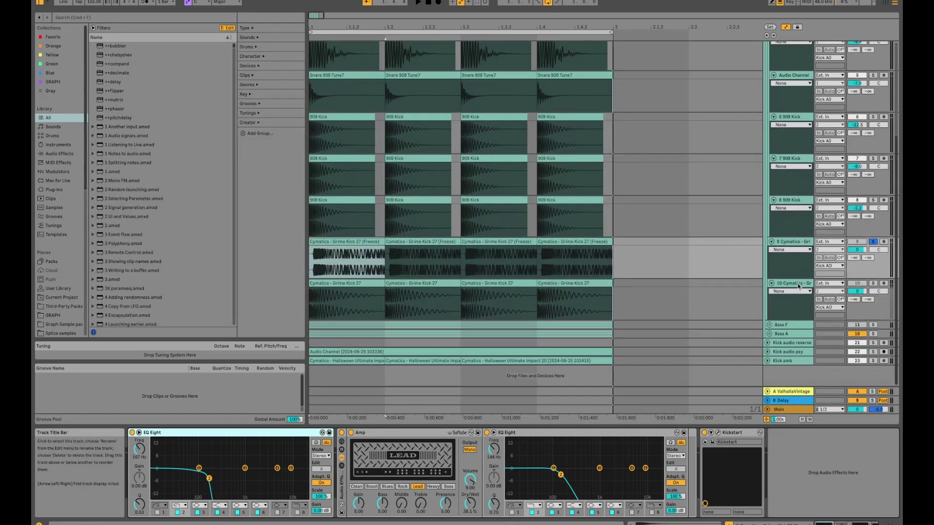
scroll(804, 338, "up", 4)
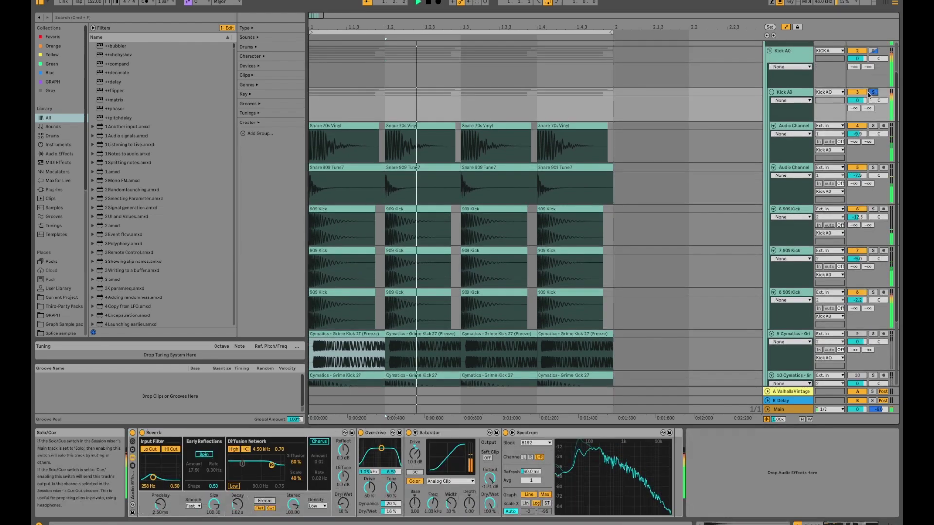
scroll(862, 226, "down", 4)
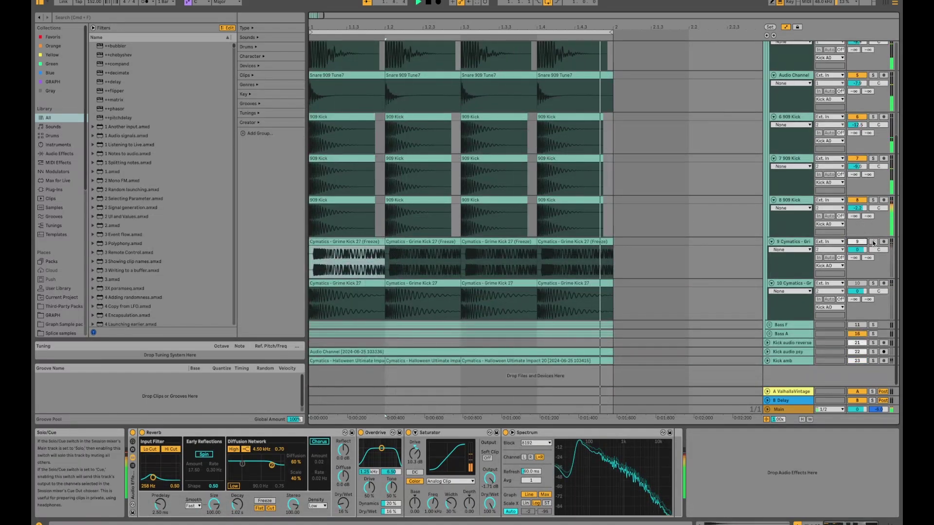
left_click(873, 243)
scroll(846, 209, "up", 4)
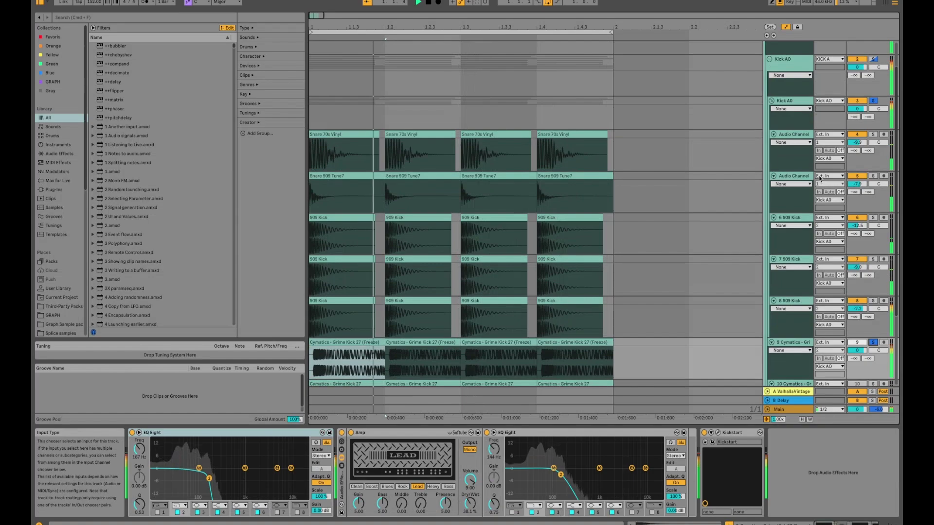
left_click(802, 69)
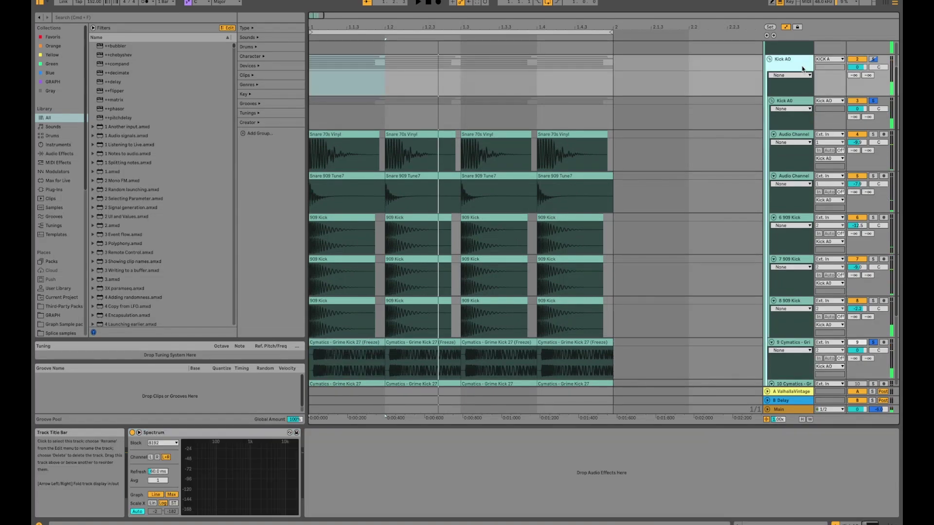
Select the top-level KICK A group and switch on all the devices in its effect chain.
scroll(795, 78, "down", 3)
scroll(798, 122, "up", 4)
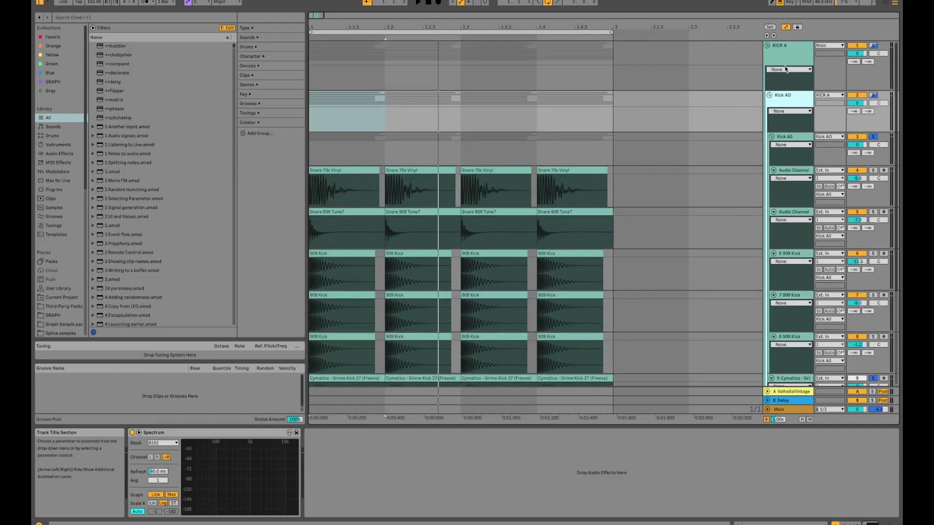
left_click(768, 61)
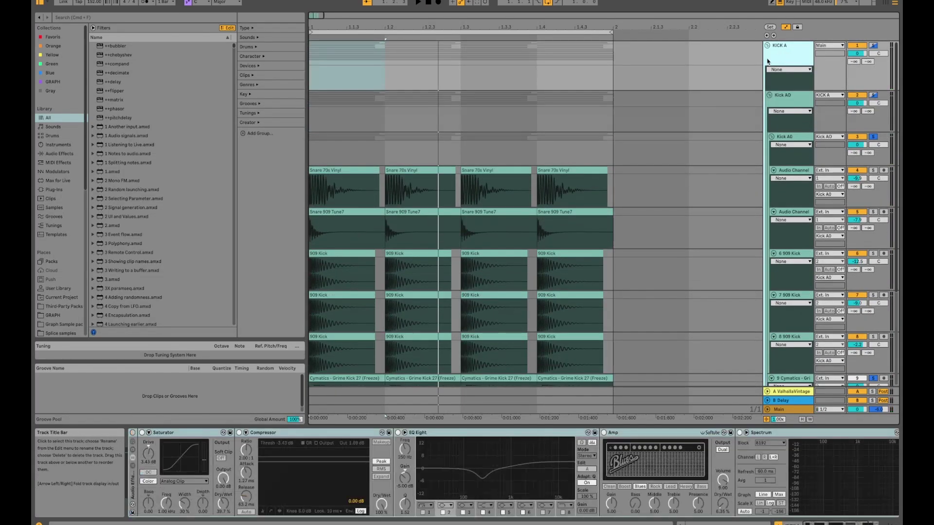
left_click(132, 433)
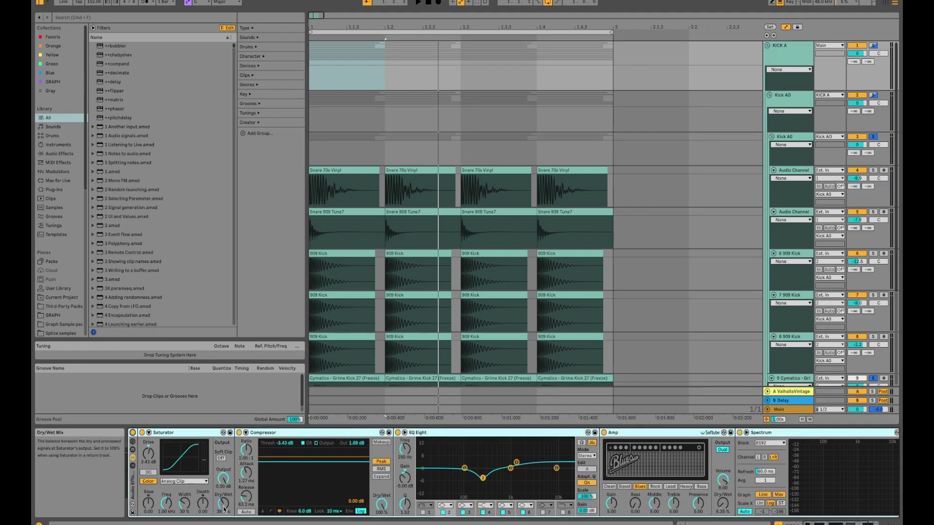
Look over the KICK A group's Compressor and Amp, and play the soloed kick through the active chain.
left_click(281, 433)
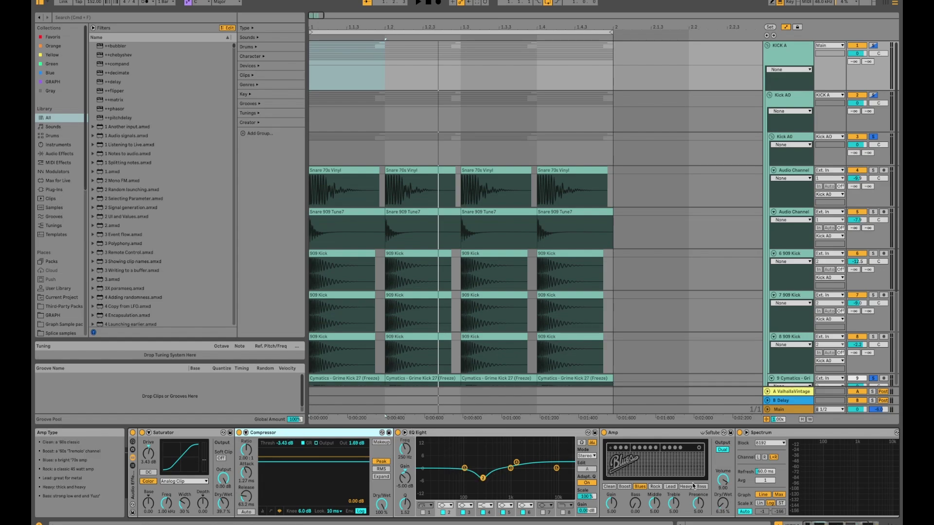
left_click(619, 434)
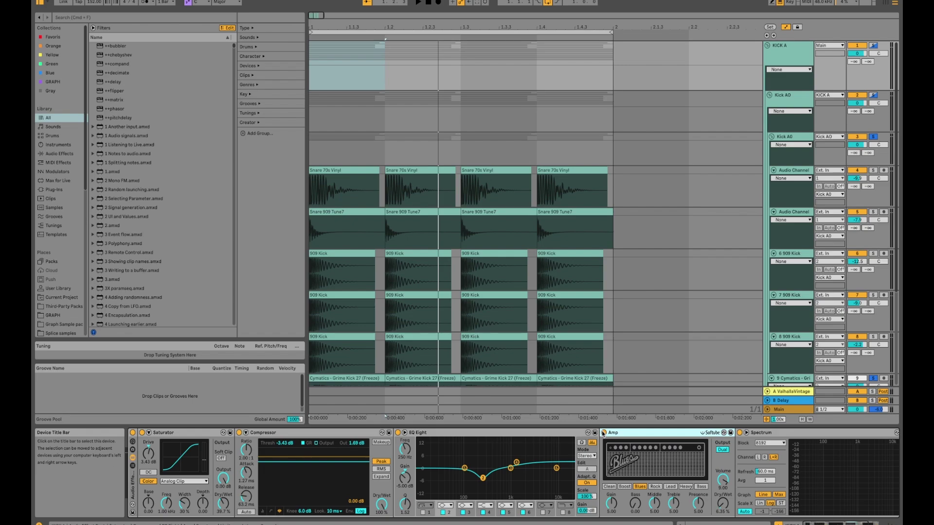
key("space")
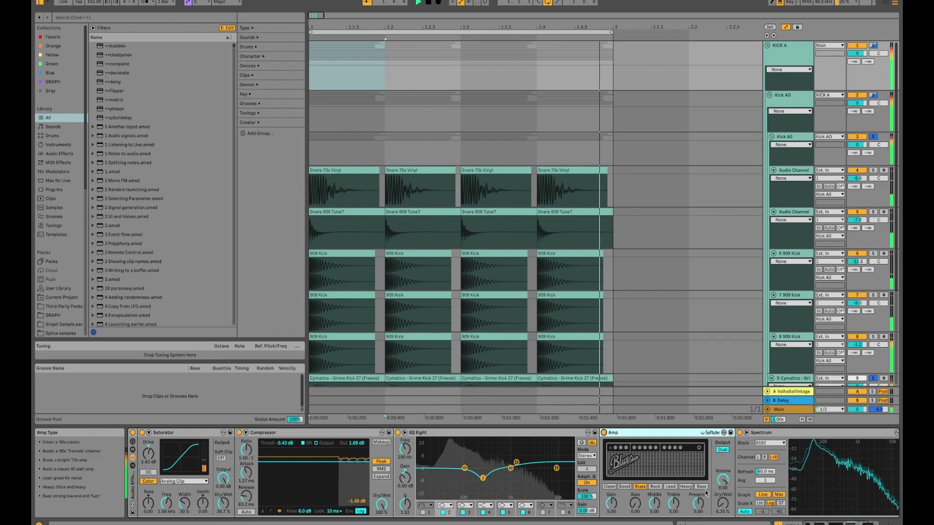
key("space")
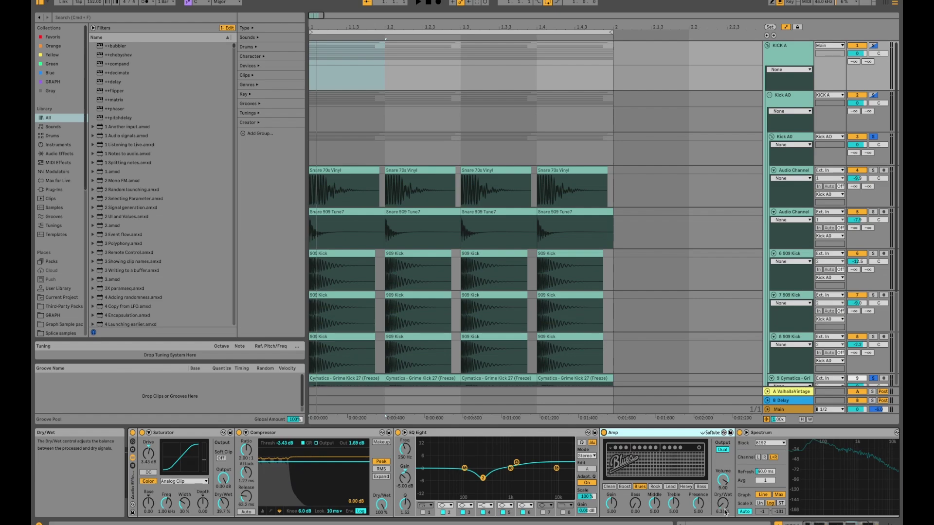
Play the soloed kick again while toggling the KICK A group's EQ Eight to compare its effect.
scroll(725, 516, "right", 3)
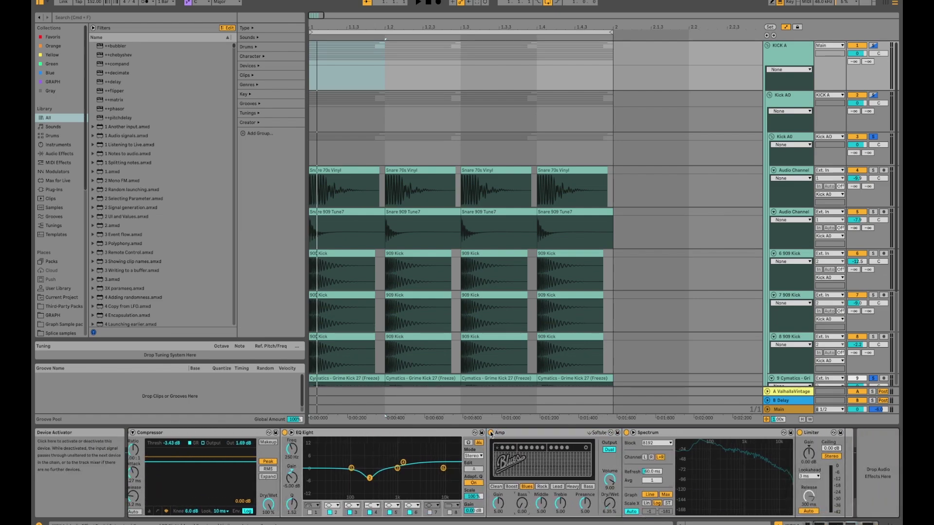
key("space")
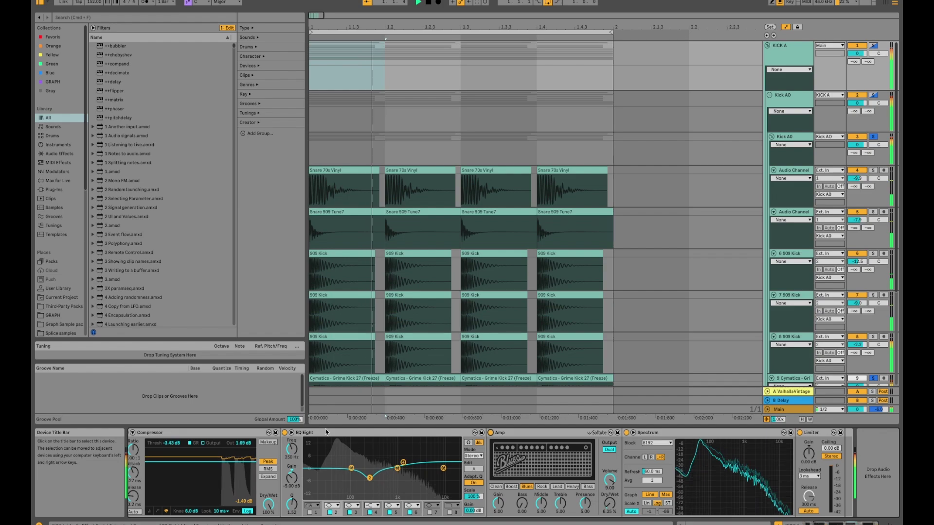
left_click(285, 433)
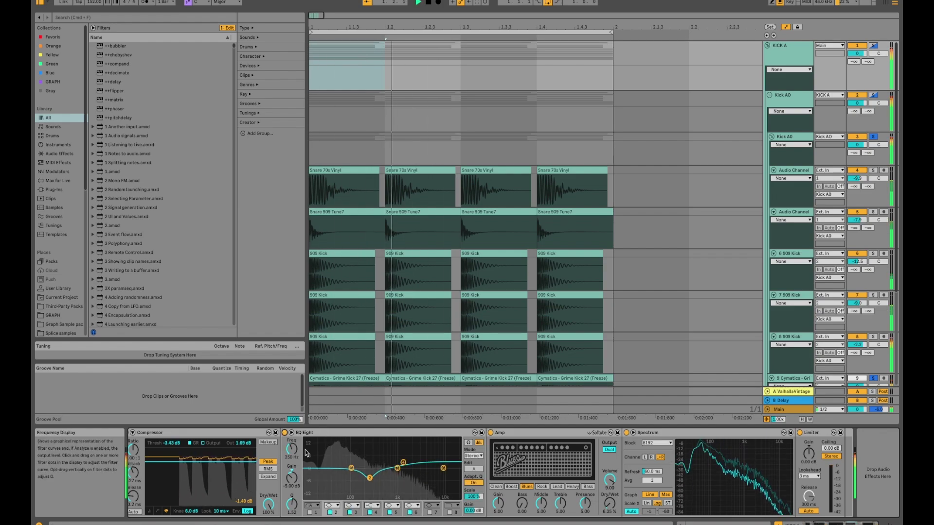
Fold the Kick AO group on track 2 and play it soloed together with the Bass A group.
left_click(797, 104)
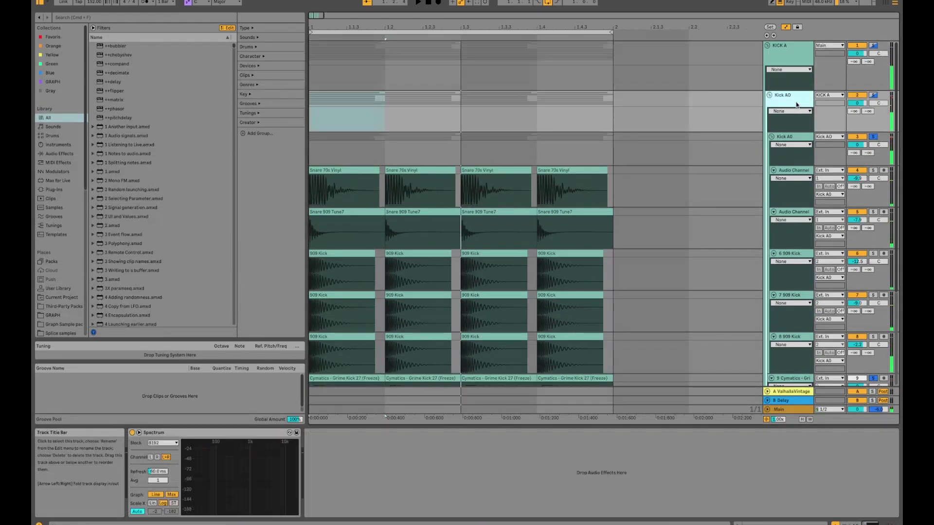
left_click(770, 97)
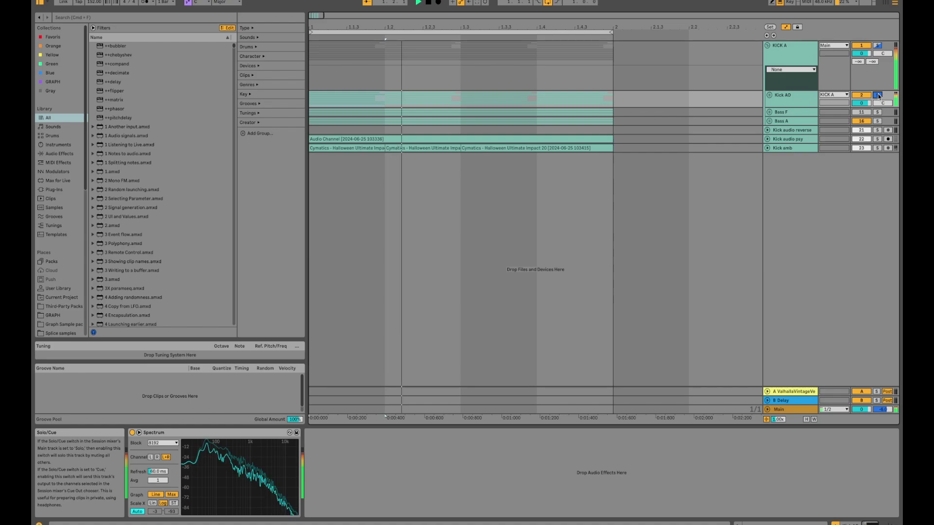
left_click(878, 95)
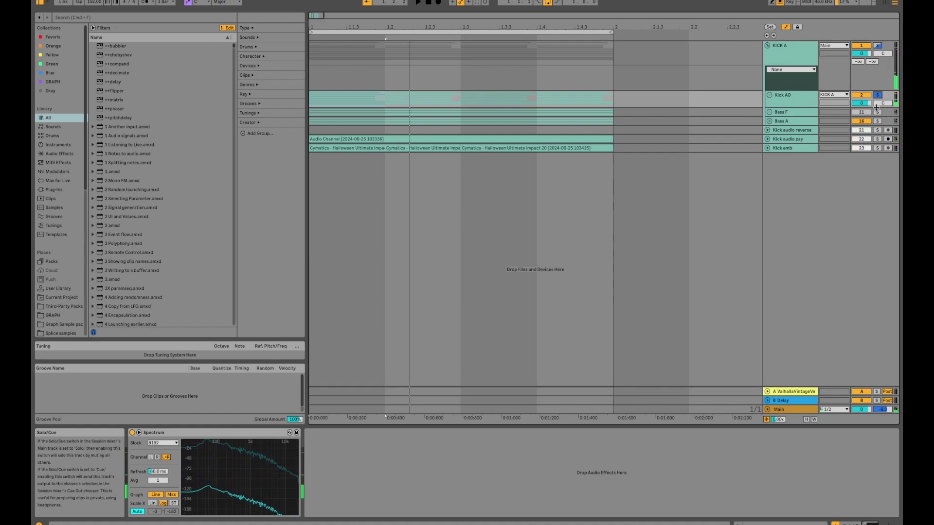
left_click(877, 121)
left_click(787, 120)
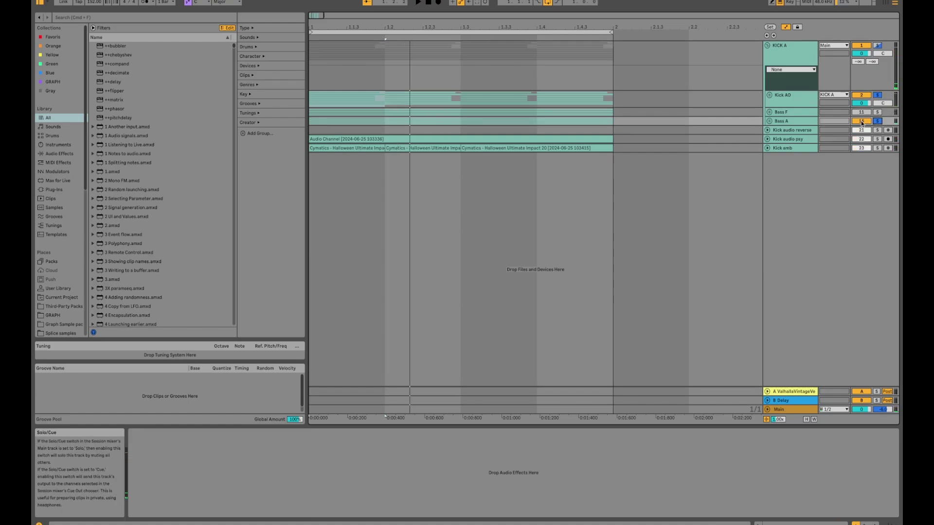
key("space")
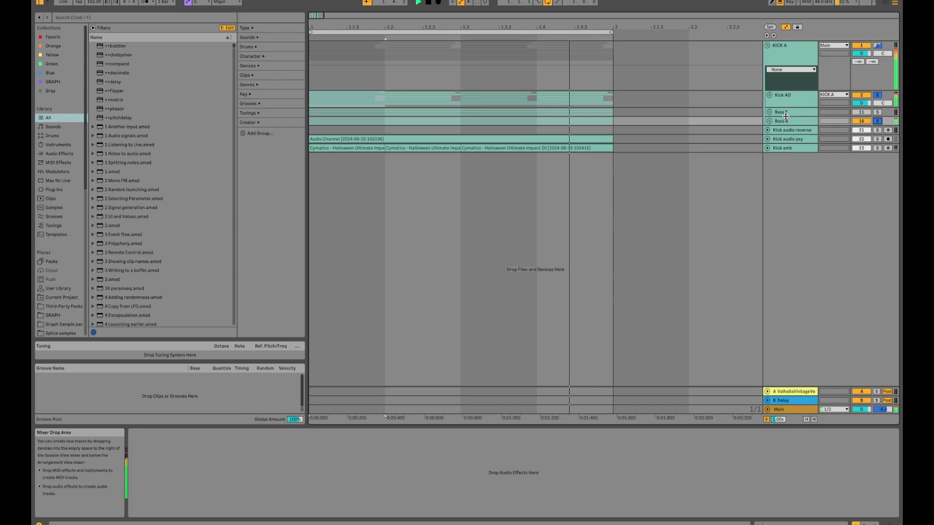
Solo only the Kick AO group, examine its enlarged Spectrum display during playback, and return to the arrangement.
left_click(798, 107)
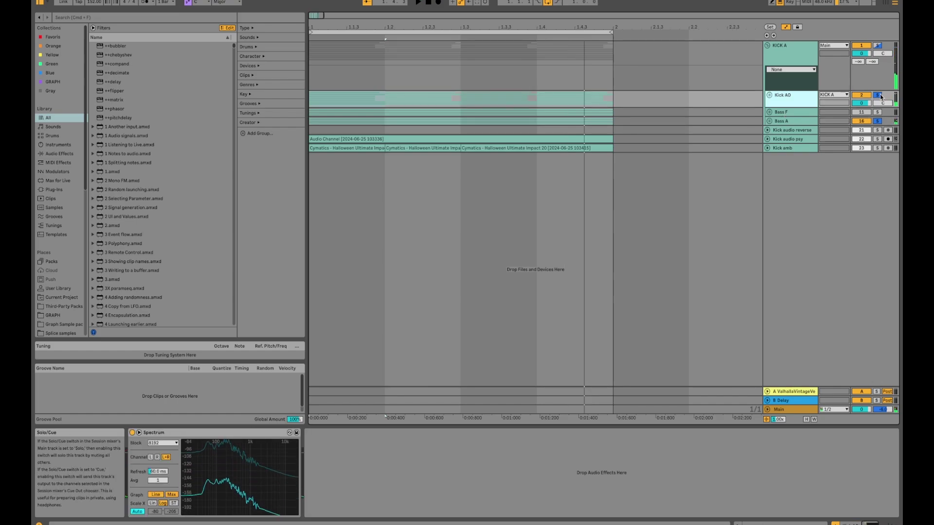
left_click(879, 96)
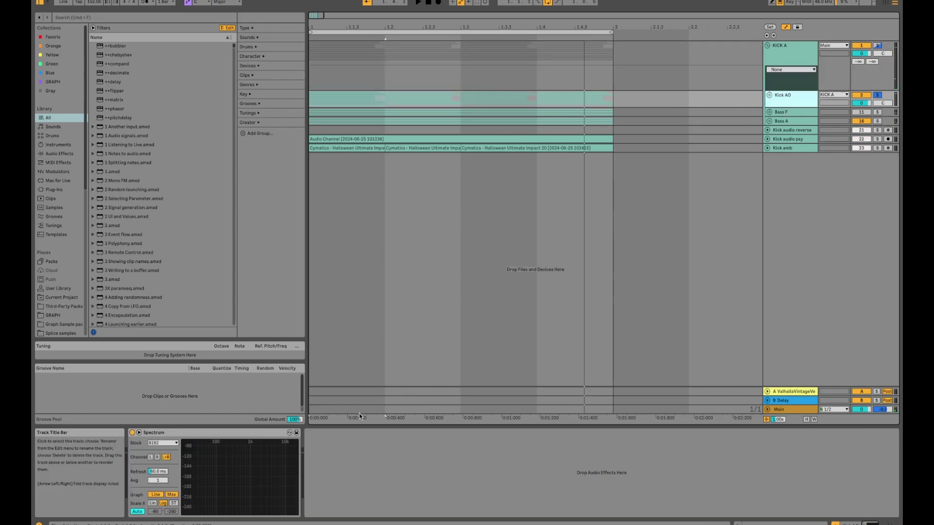
left_click(296, 432)
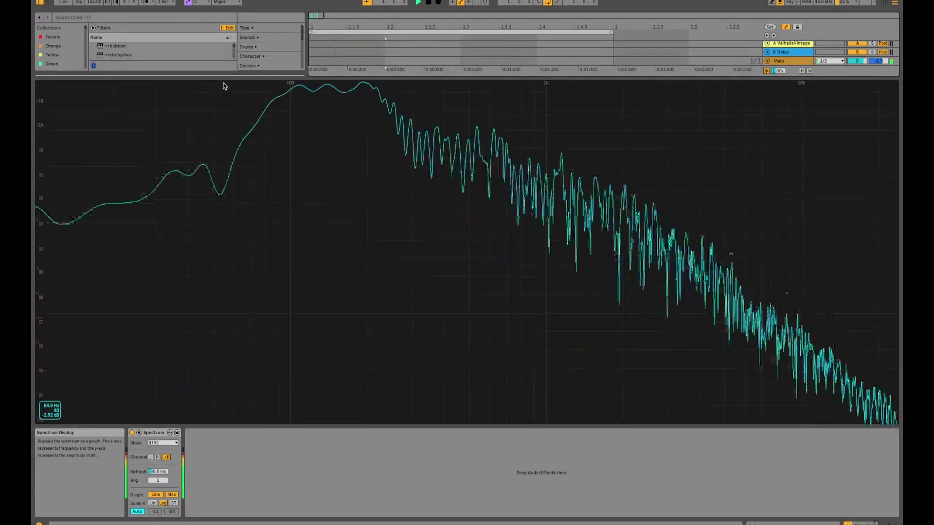
key("space")
key("Escape")
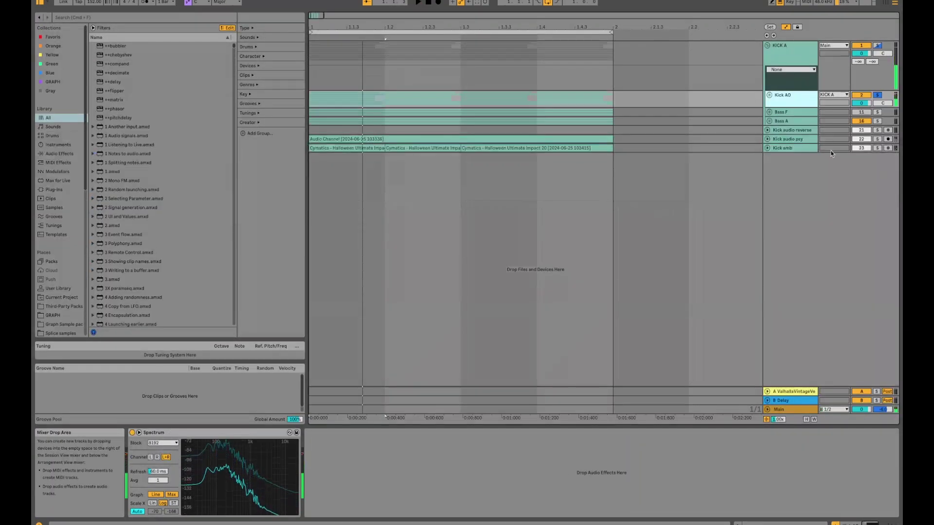
Solo the whole KICK A group and play it with Bass F active in place of Bass A.
left_click(801, 116)
left_click(800, 121)
left_click(803, 105)
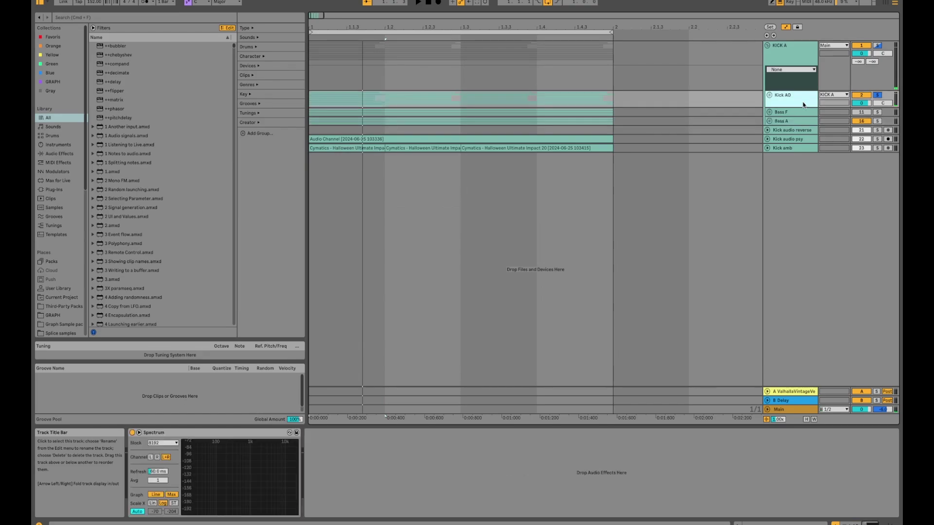
left_click(792, 122)
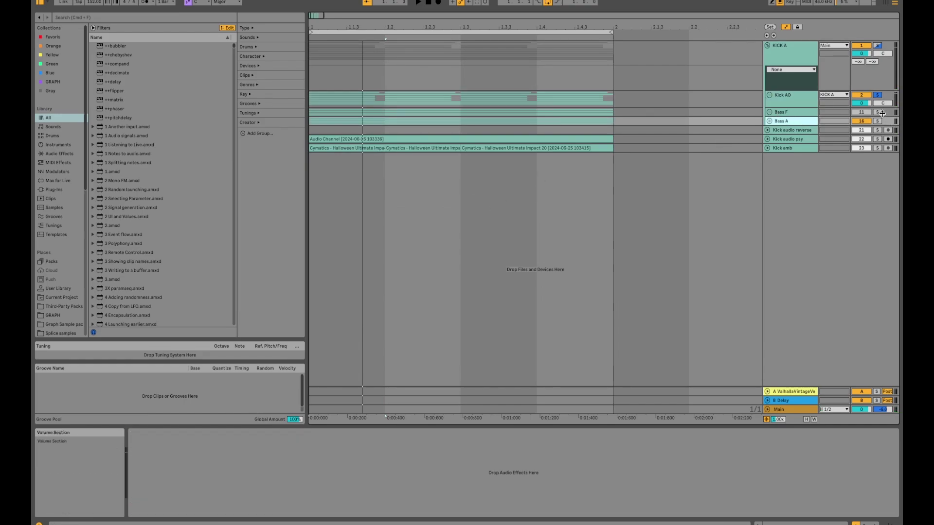
left_click(878, 45)
key("space")
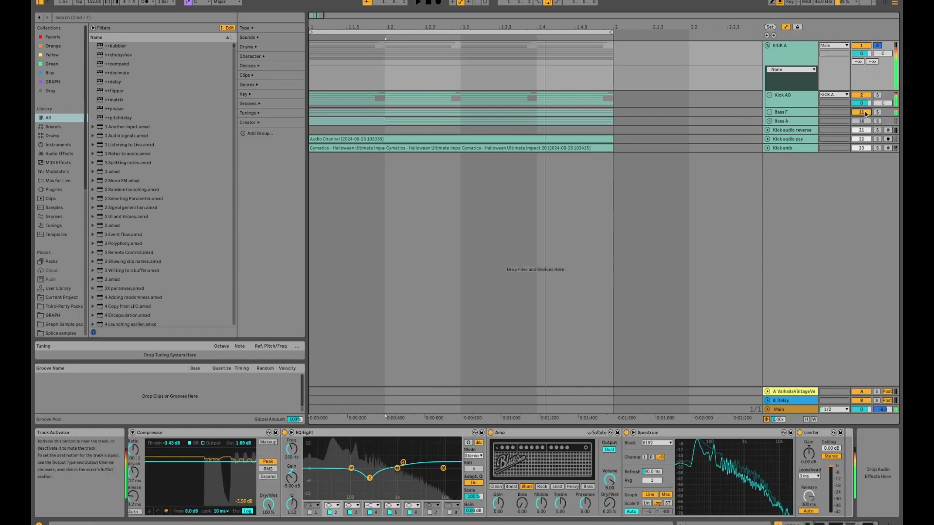
Unfold the Bass F group and insert a new MIDI track below Kick amb.
left_click(792, 116)
left_click(771, 113)
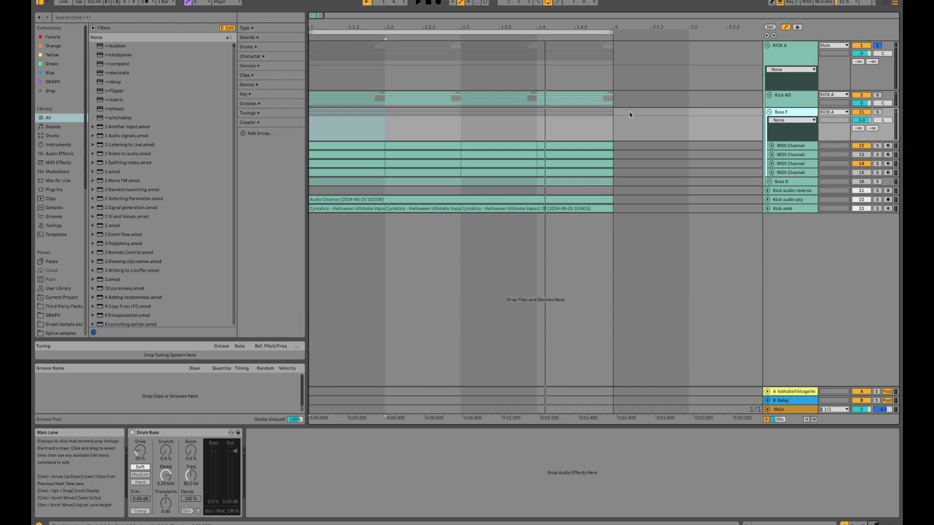
left_click(650, 113)
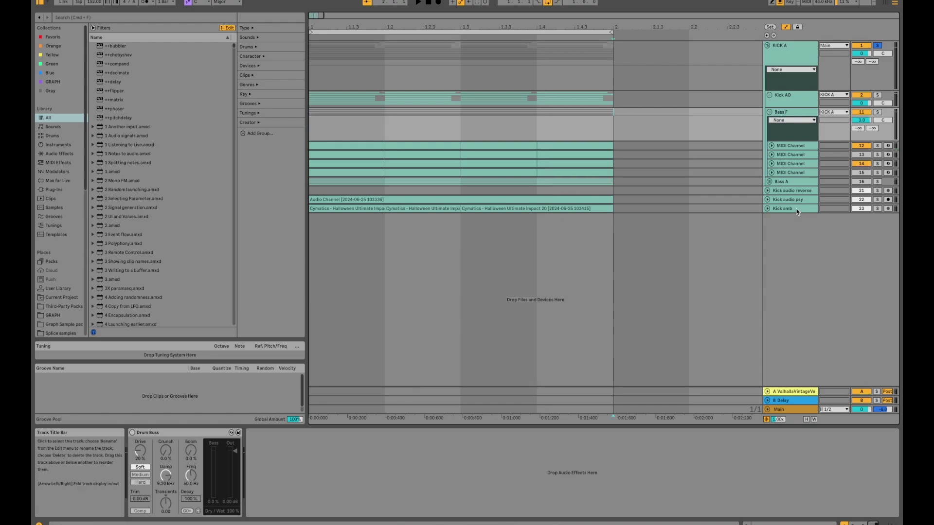
right_click(781, 209)
left_click(727, 293)
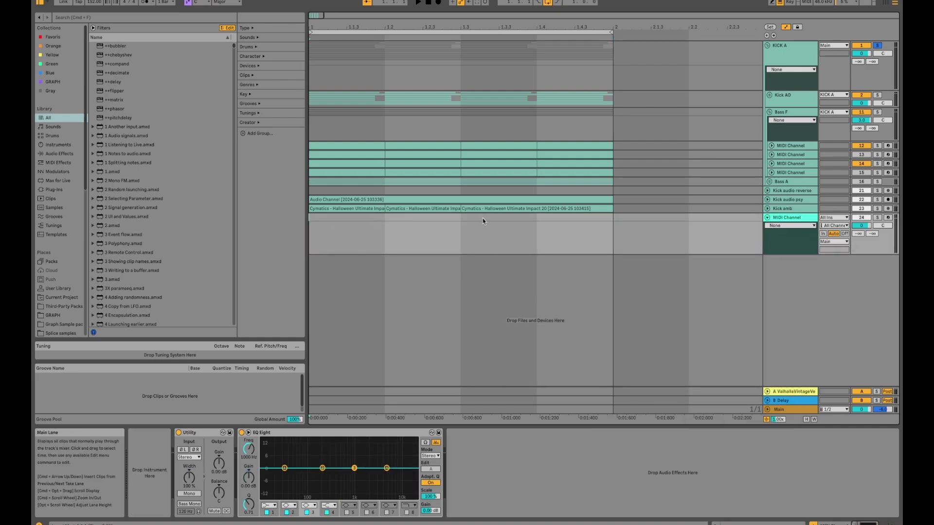
Insert a one-bar MIDI clip on the new track and add F2 and A2 notes at its start.
left_click(483, 222)
right_click(388, 217)
left_click(422, 292)
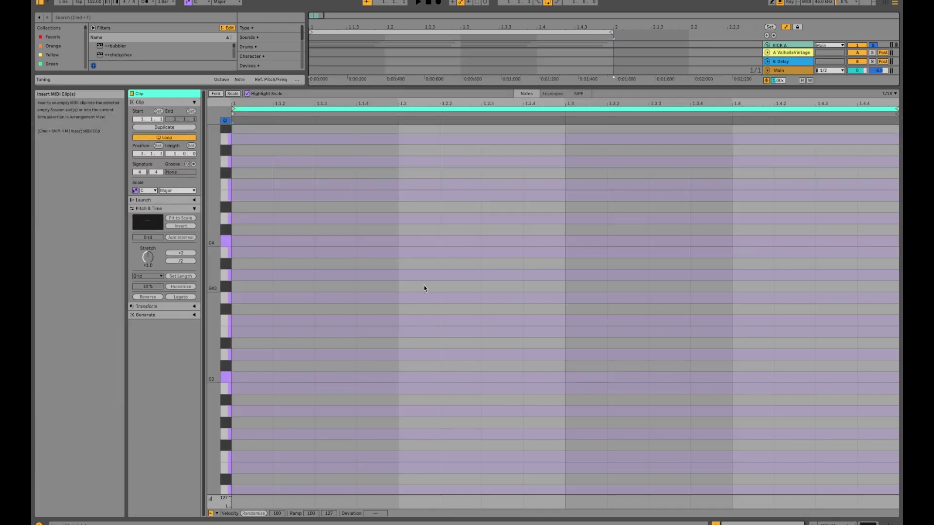
scroll(237, 363, "down", 3)
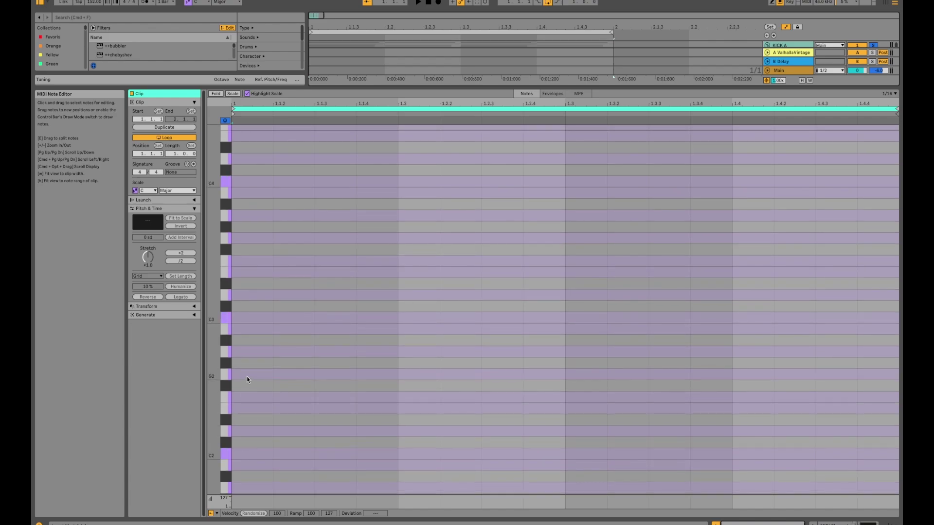
double_click(246, 397)
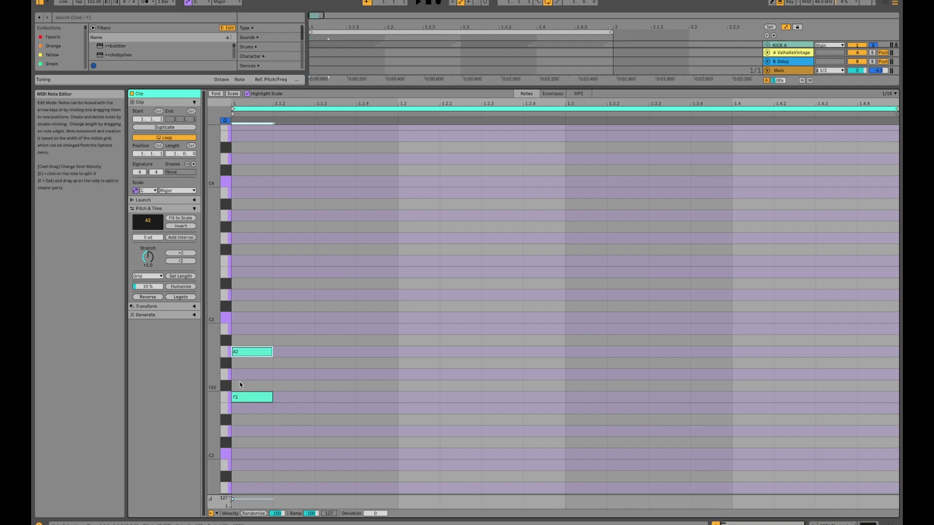
left_click_drag(255, 343, 256, 388)
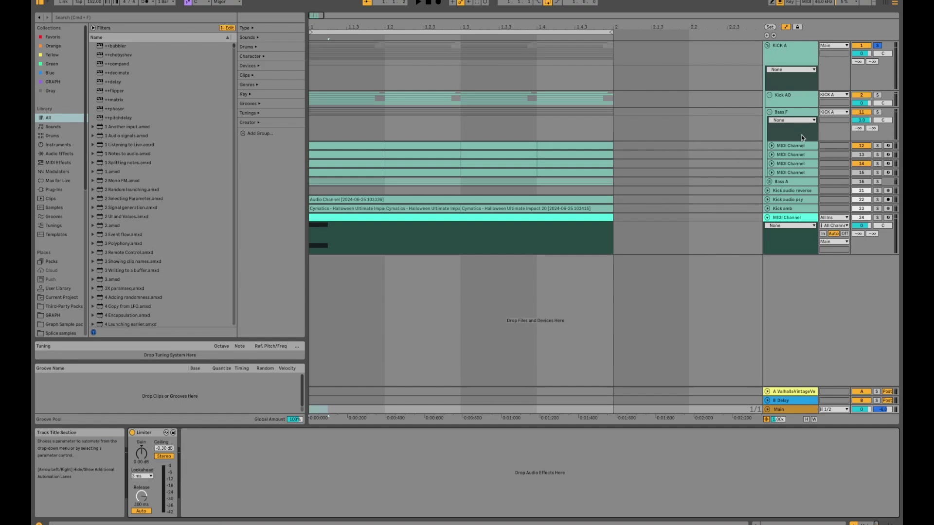
Solo the Kick AO group and look over the device chains of Bass F's MIDI channels 12 to 14.
left_click(877, 95)
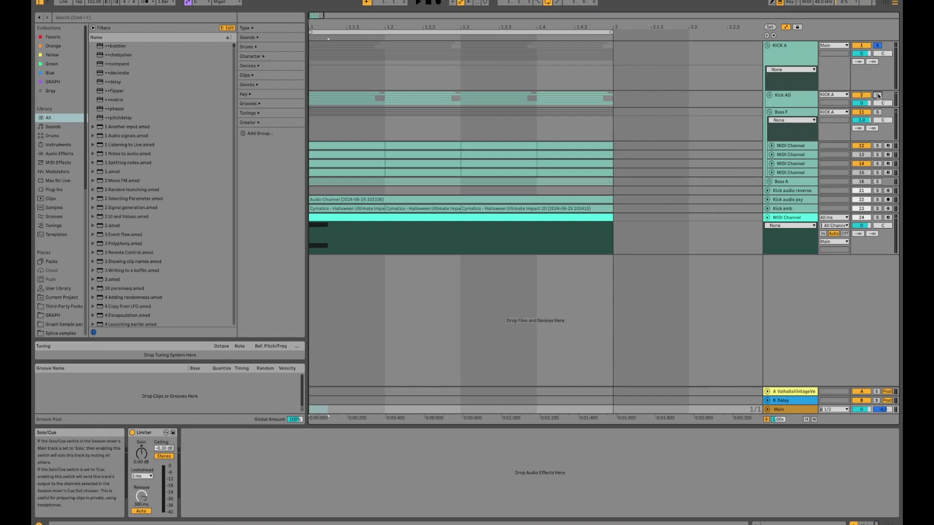
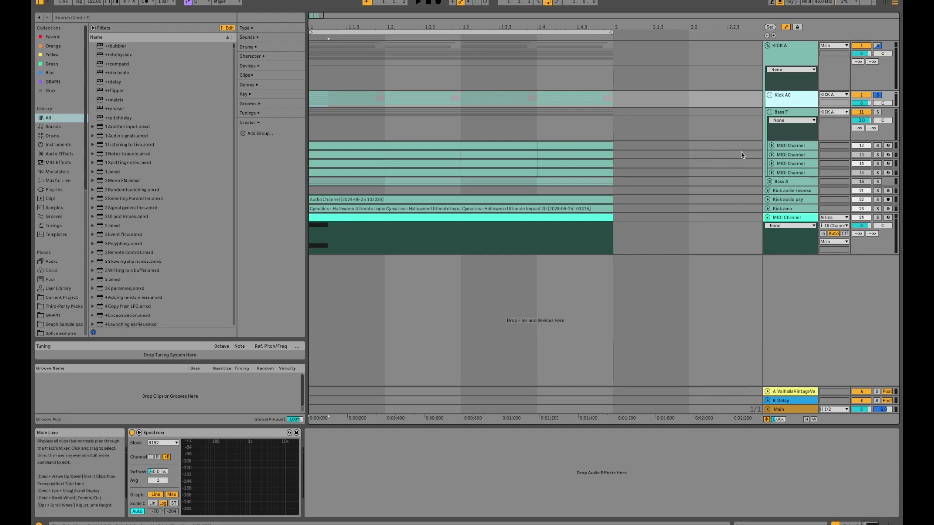
left_click(805, 146)
left_click(803, 155)
left_click(800, 164)
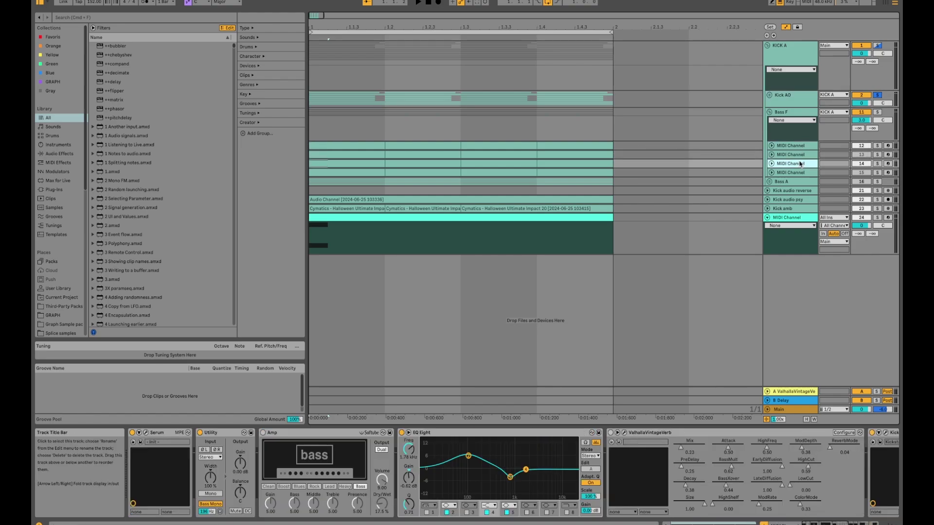
left_click(802, 156)
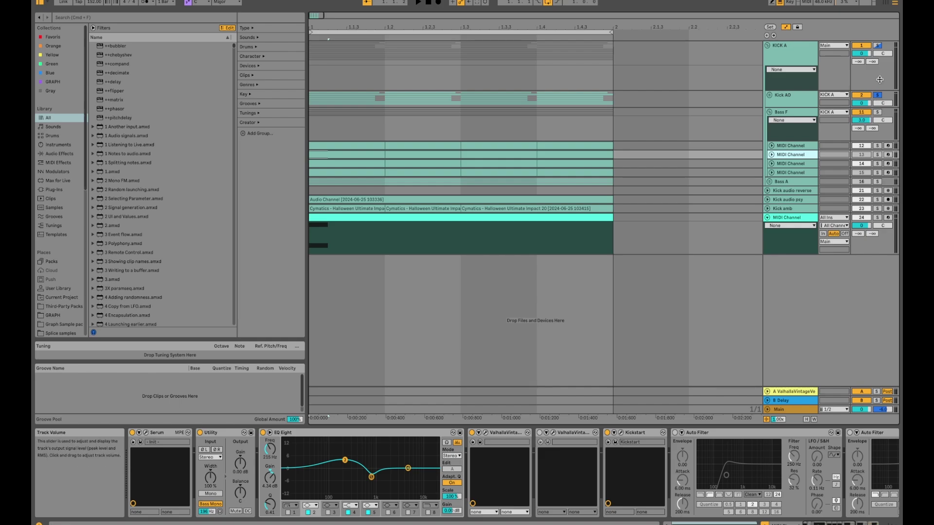
Play the KICK A group while switching Bass F's MIDI channels 12 to 15 in different combinations, leaving only channel 15 active.
key("space")
left_click(865, 146)
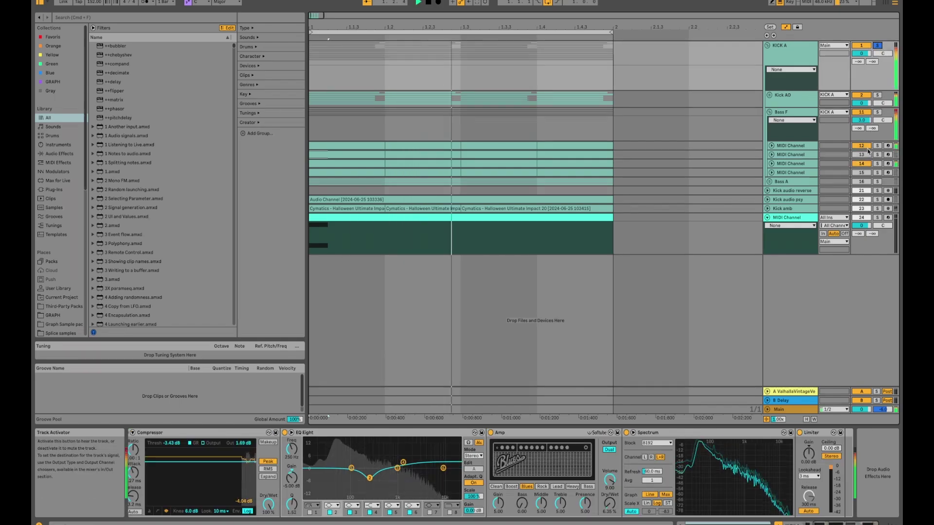
left_click(862, 154)
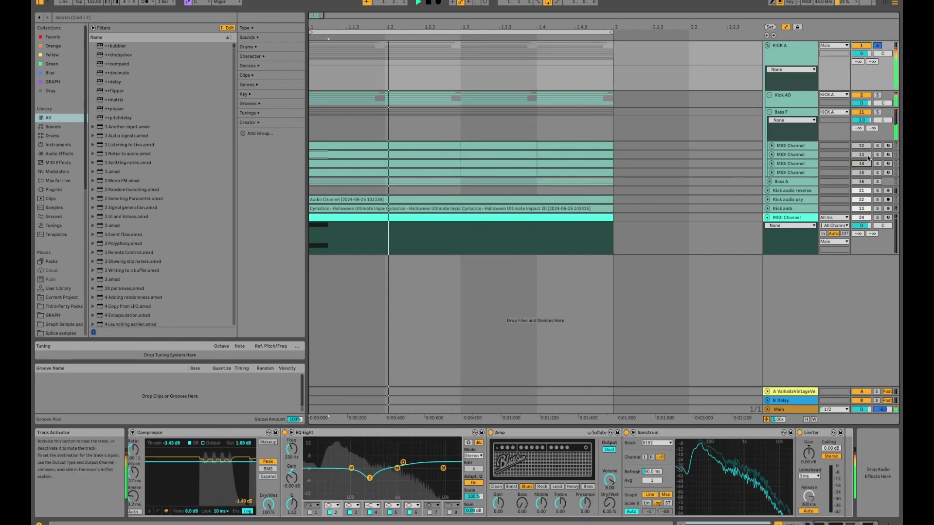
left_click(864, 174)
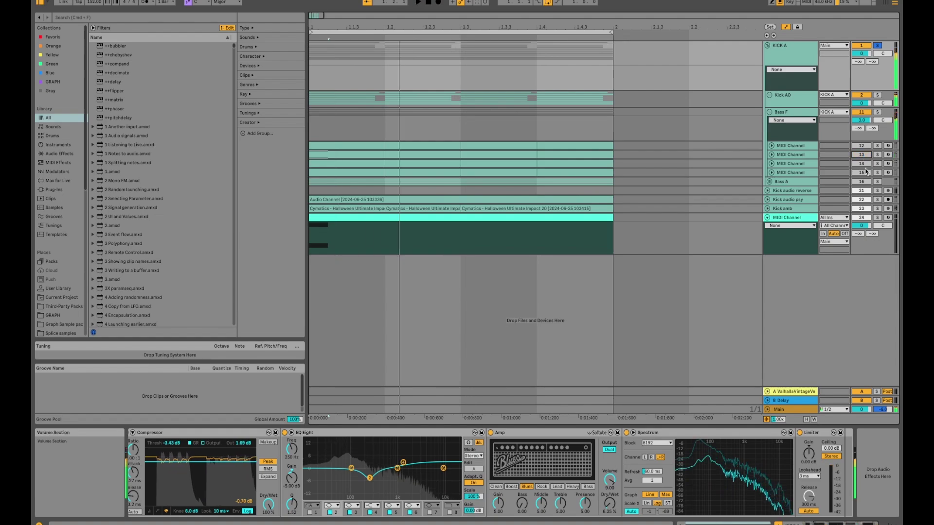
left_click(865, 147)
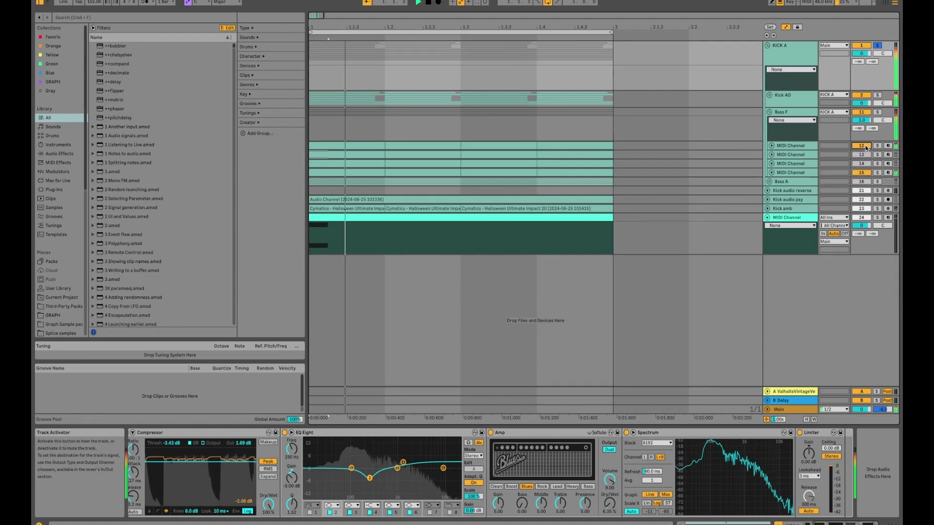
left_click(862, 164)
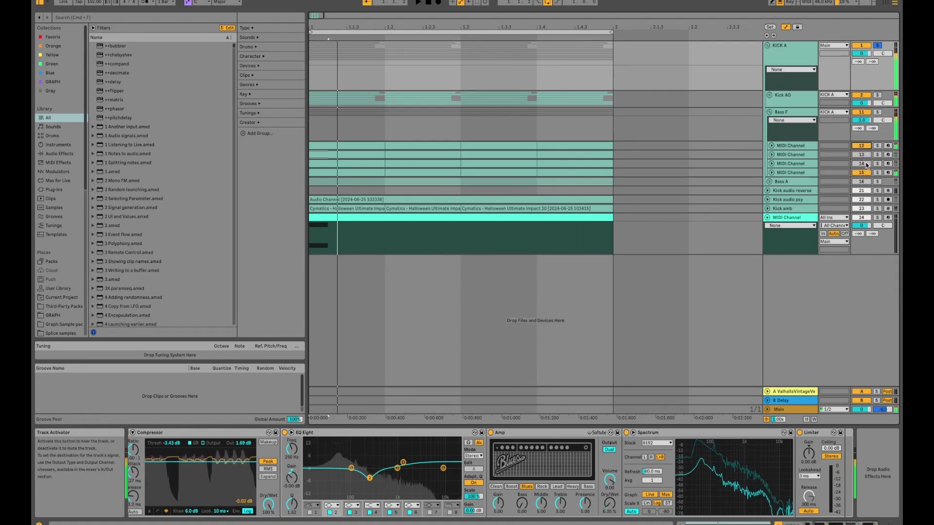
left_click(865, 146)
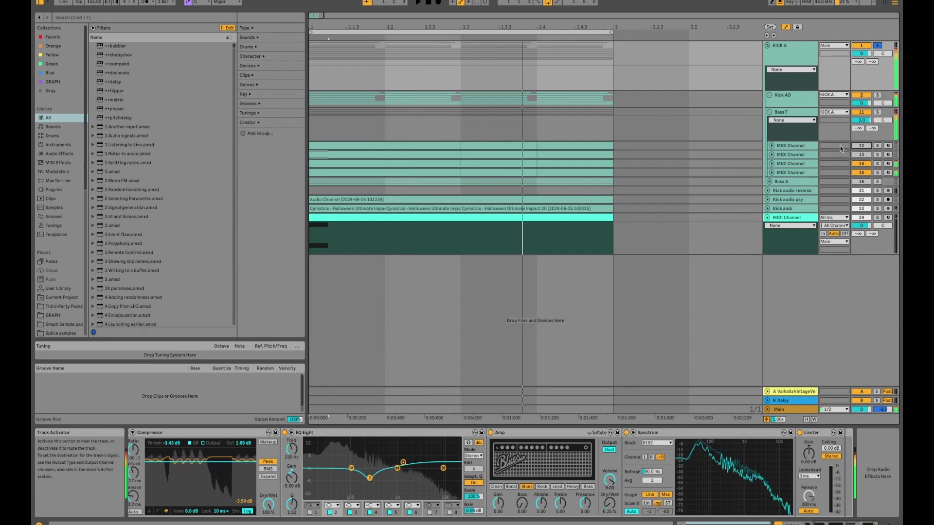
left_click(862, 164)
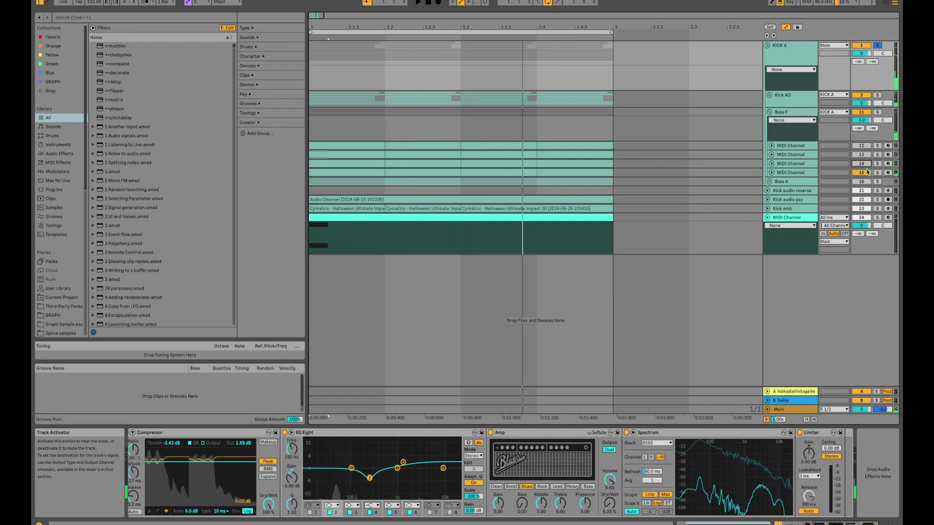
Examine the notes of Bass F's MIDI channels 13 and 14, folding each track back up.
left_click(788, 155)
key("Right")
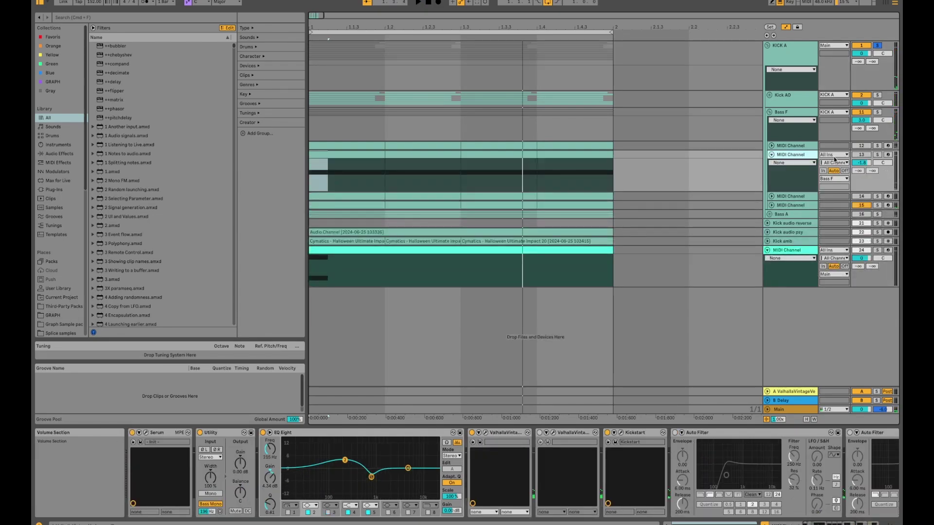
key("Left")
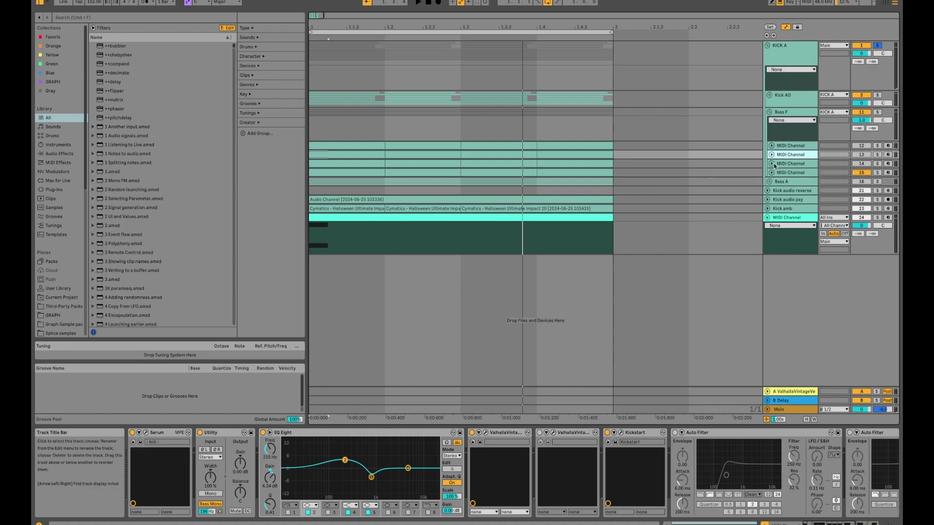
left_click(772, 163)
left_click(772, 164)
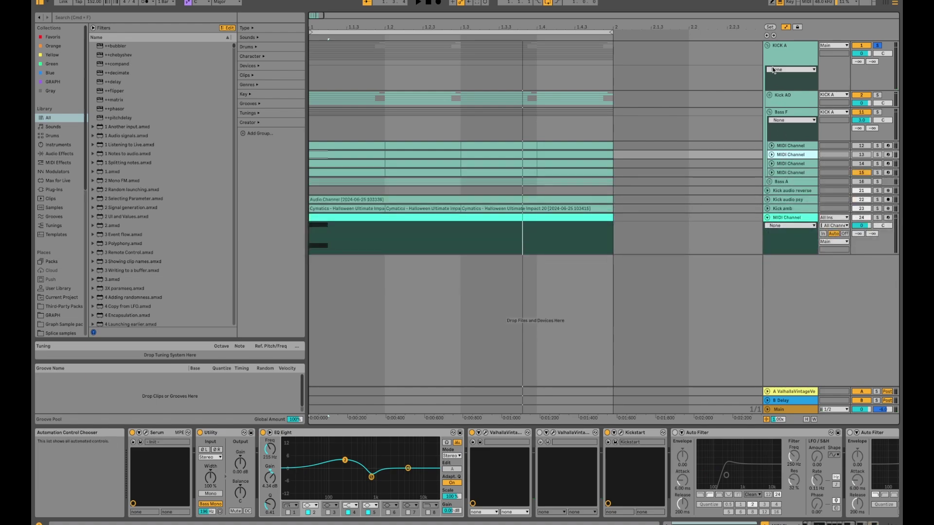
Fold the KICK A group, then solo Kick audio psy and Kick amb in turn and look over their device chains.
left_click(768, 45)
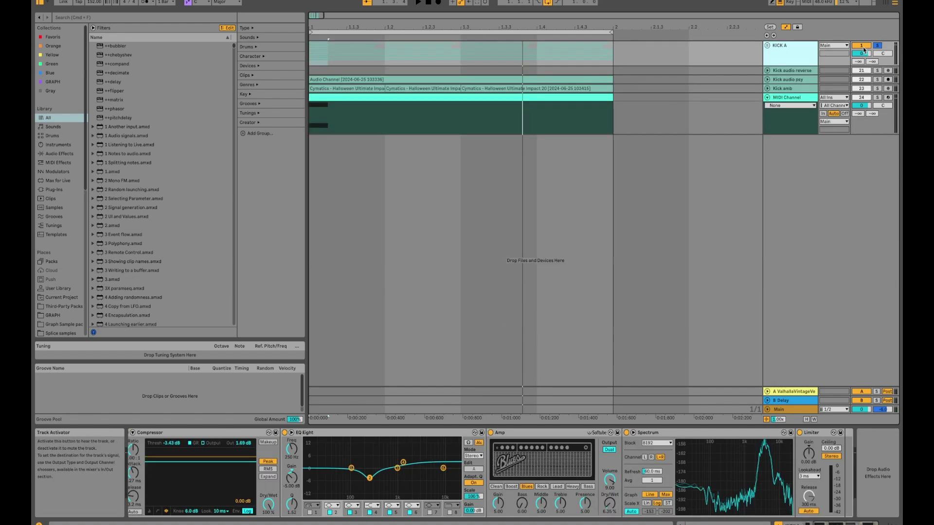
left_click(878, 80)
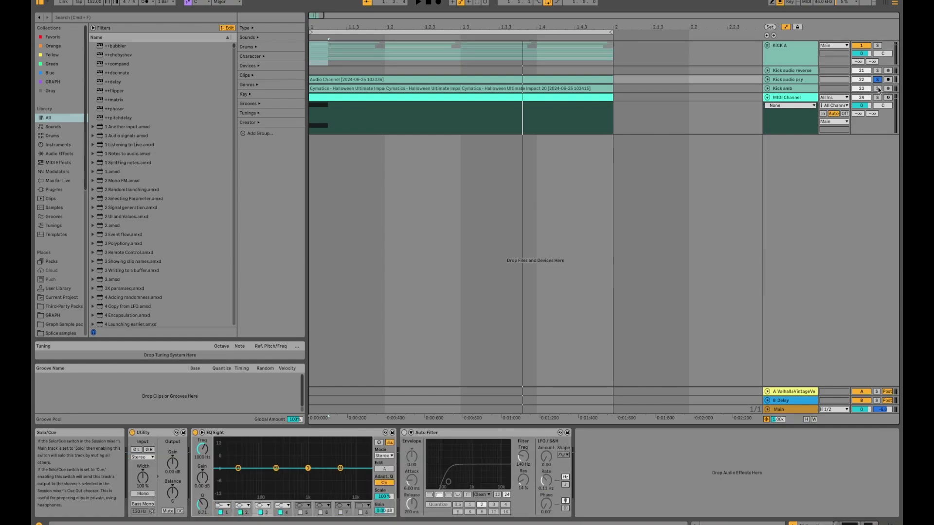
left_click(877, 88)
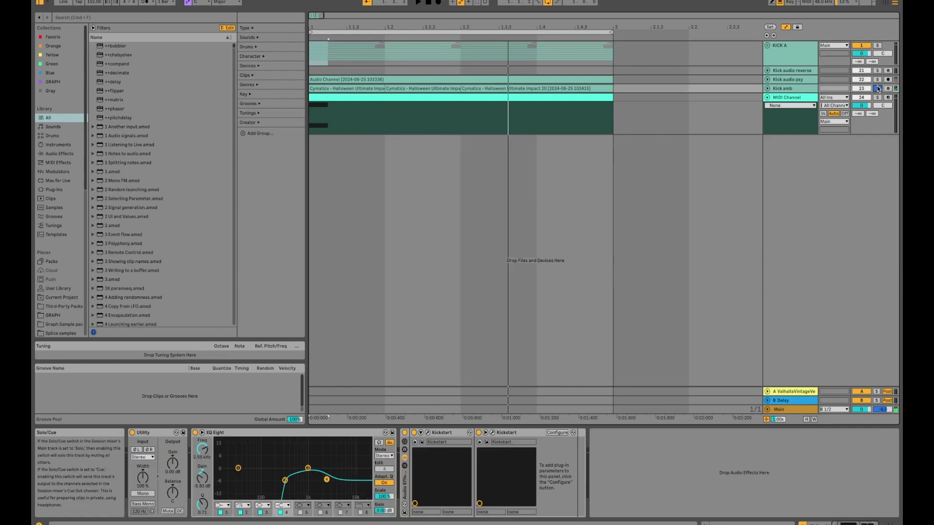
left_click(799, 81)
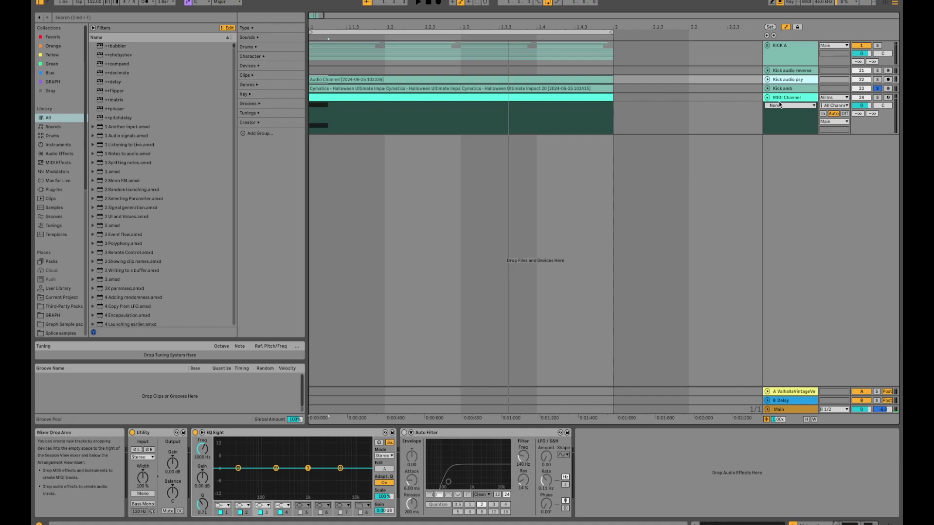
left_click(785, 88)
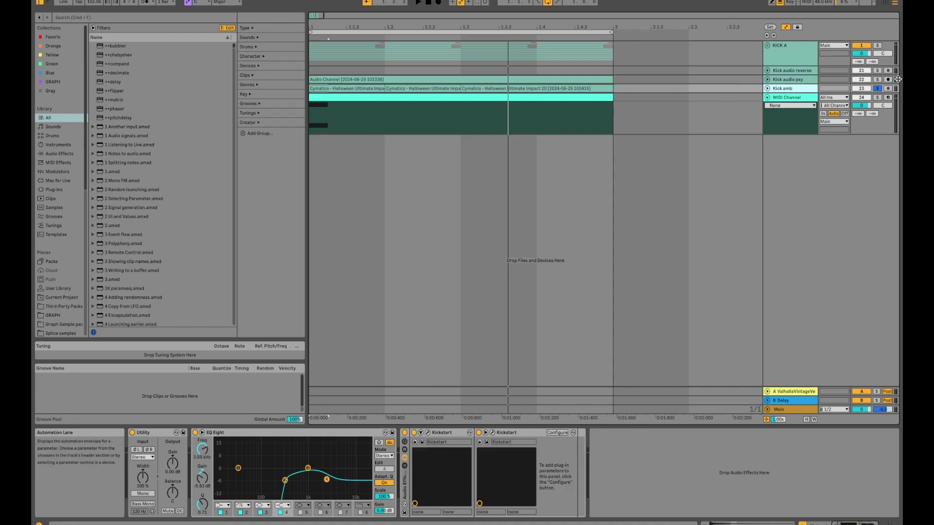
Play Kick audio psy and Kick amb soloed together, then leave only Kick amb soloed.
left_click(878, 81)
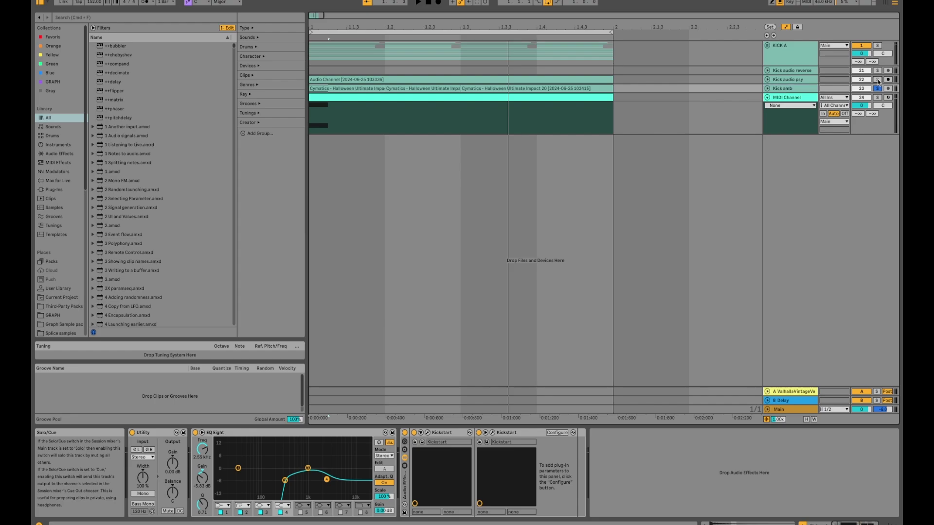
key("space")
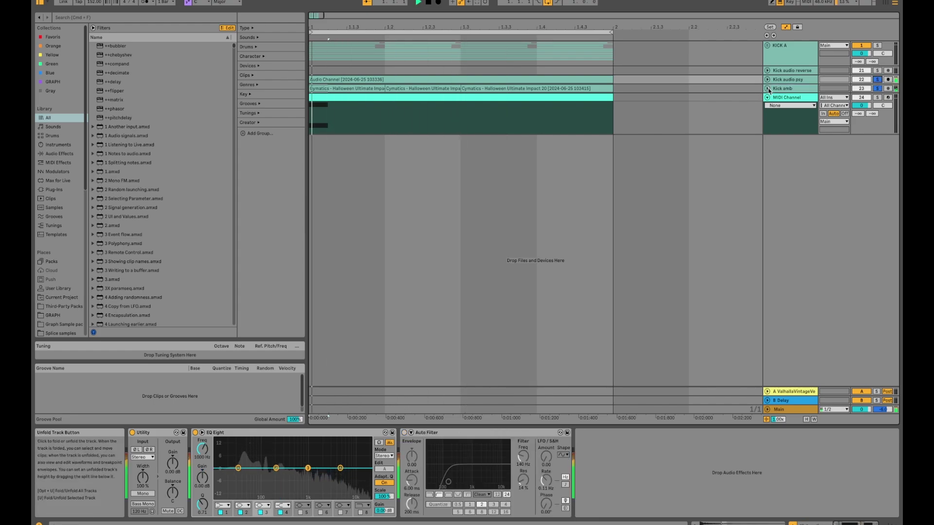
left_click(878, 89)
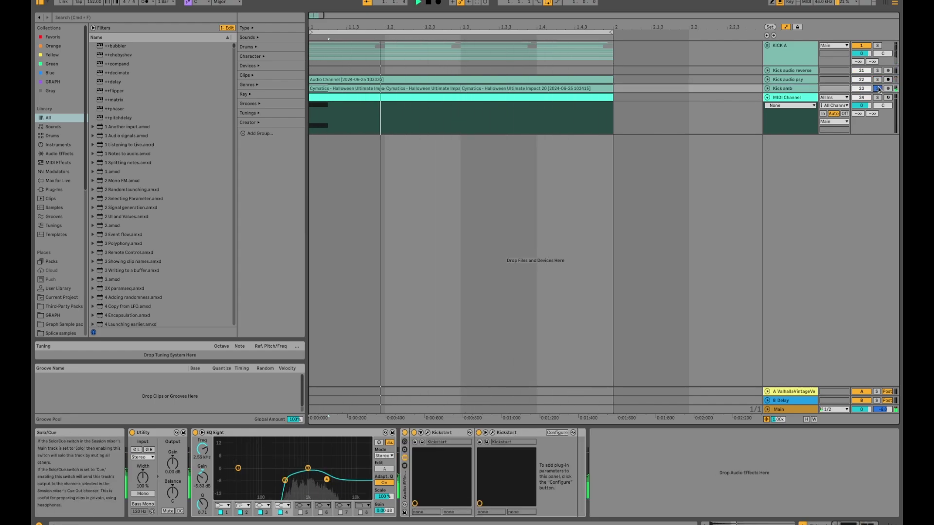
Unfold the Kick amb track and inspect its first and last impact clips in bar 1.
left_click(771, 91)
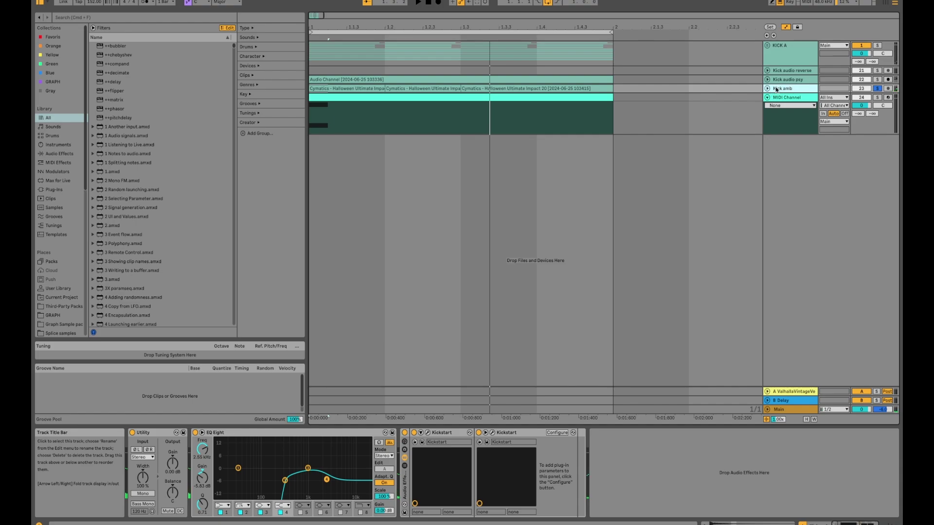
left_click(767, 89)
left_click(373, 88)
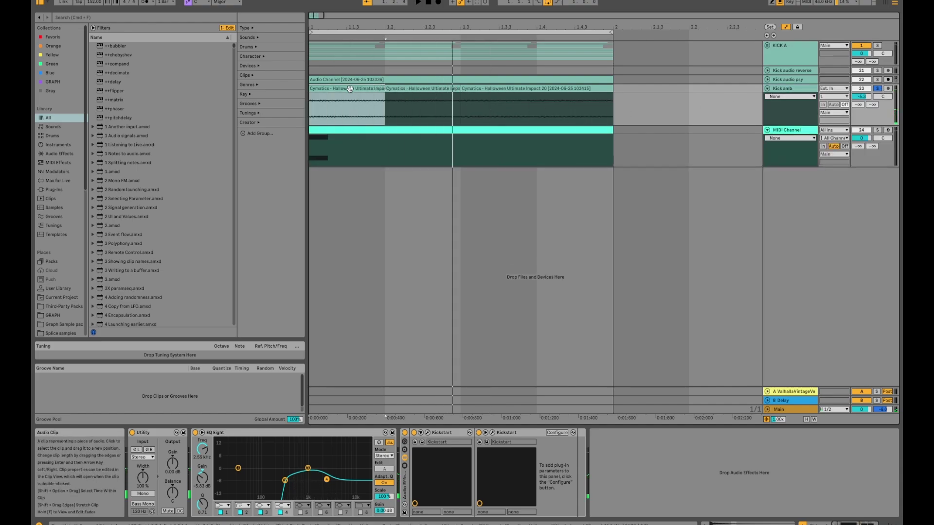
left_click(573, 101)
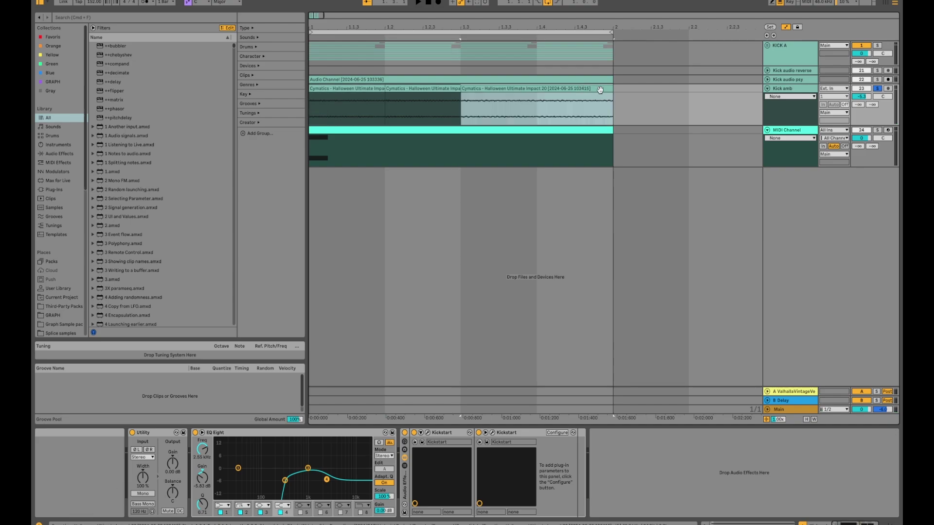
Paste a copy of the last Kick amb clip at bar 3 and extend its end to about bar 4.3.
scroll(538, 104, "down", 3)
left_click(534, 93)
key("super+v")
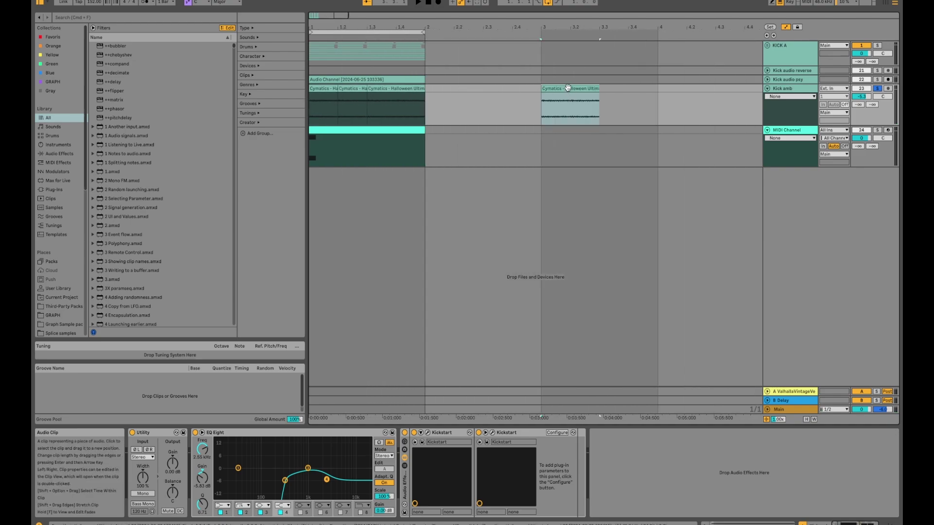
left_click_drag(594, 87, 716, 88)
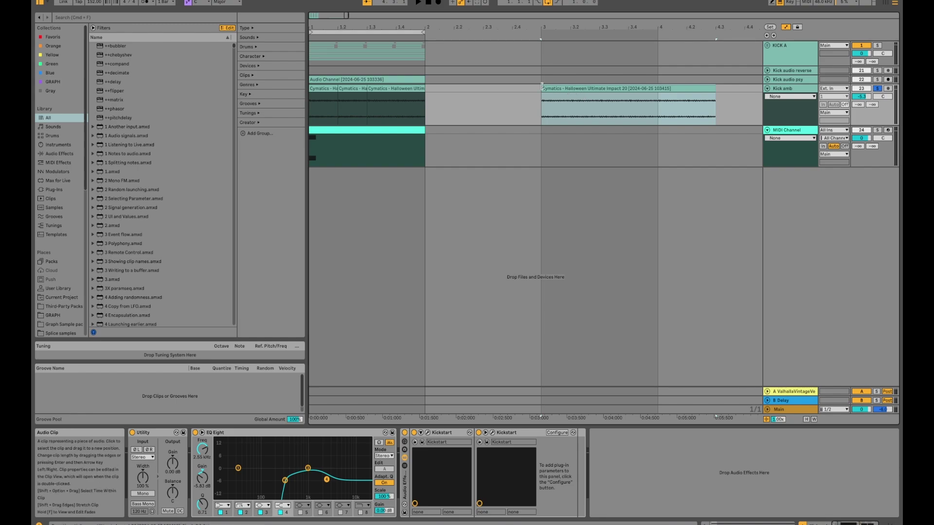
Search the browser for "impact 20 hall" and place Cymatics - Halloween Ultimate Impact 20.wav at bar 3 on Kick amb.
left_click(113, 20)
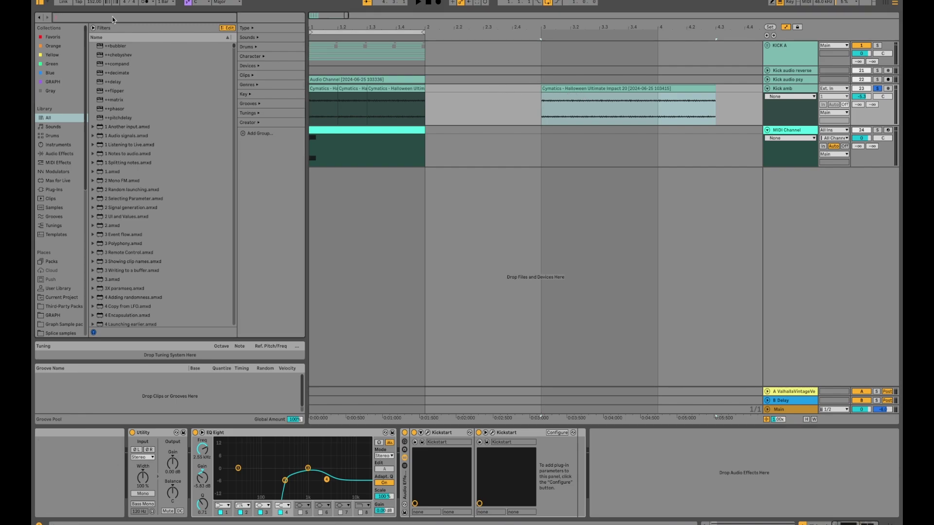
type("impact")
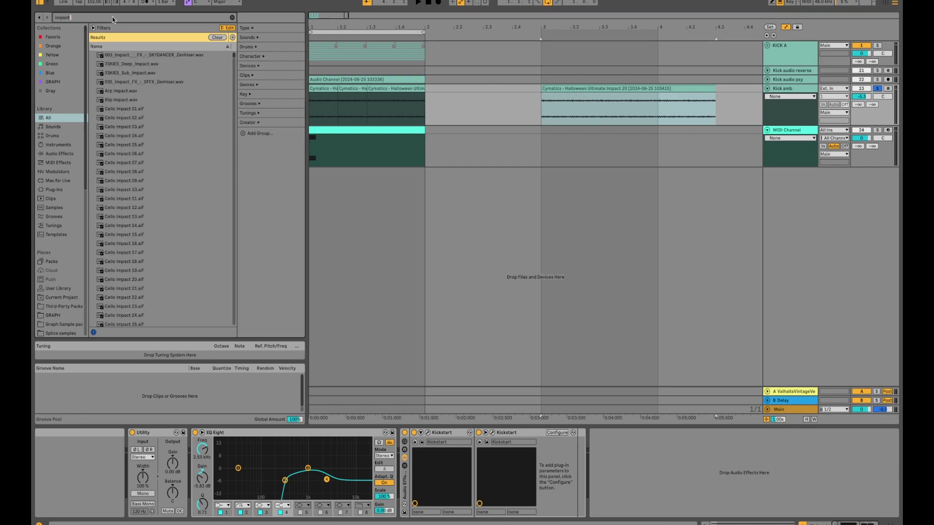
type(" 20 hall")
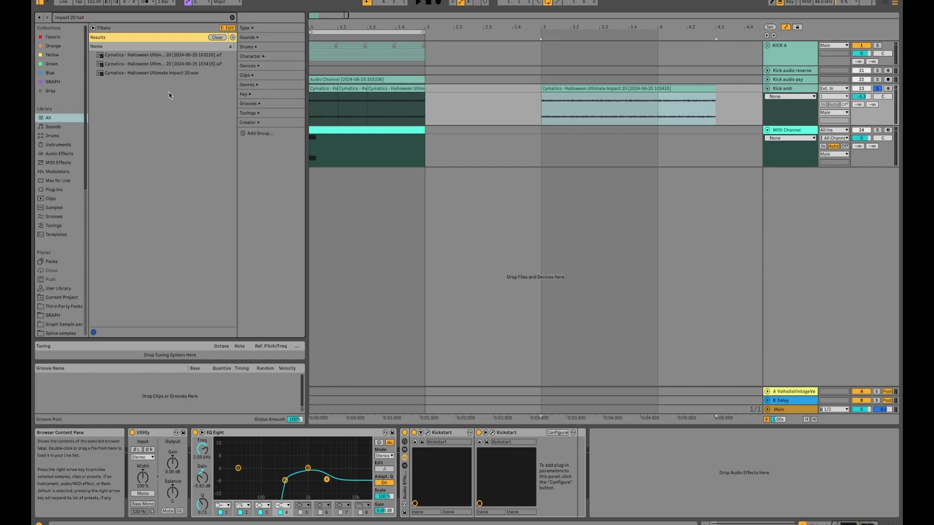
left_click(146, 73)
left_click_drag(129, 74, 531, 119)
Highlight one-bar sections of the original impact sample at bars 4, 5 and 3 to show its different parts.
key("minus")
key("z")
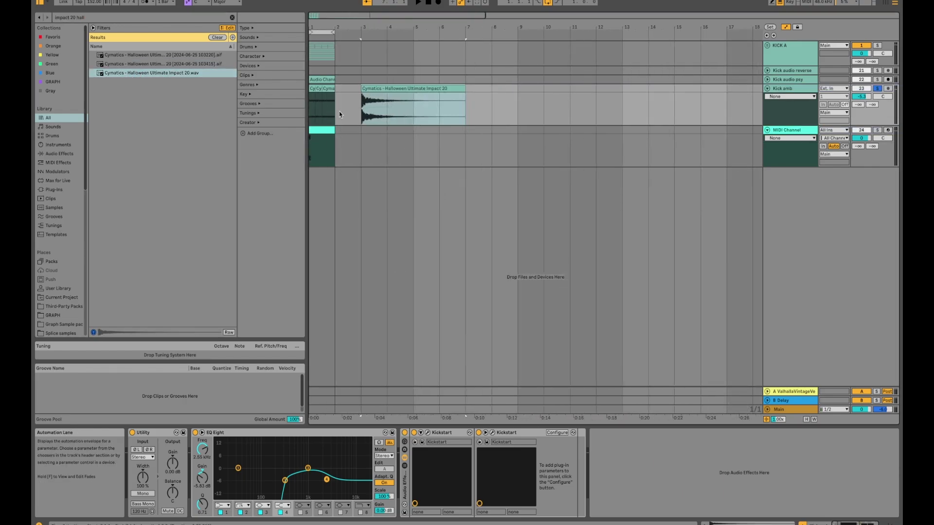
left_click_drag(421, 100, 493, 88)
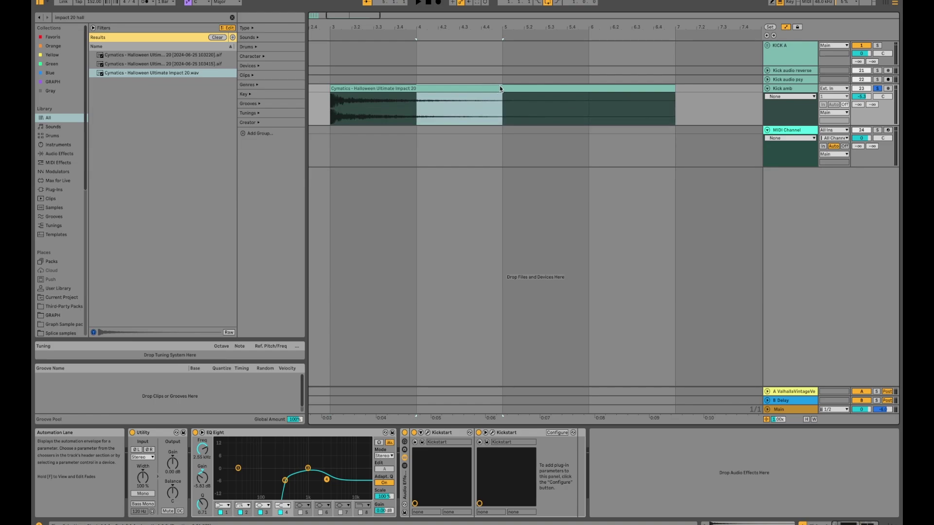
scroll(467, 107, "left", 3)
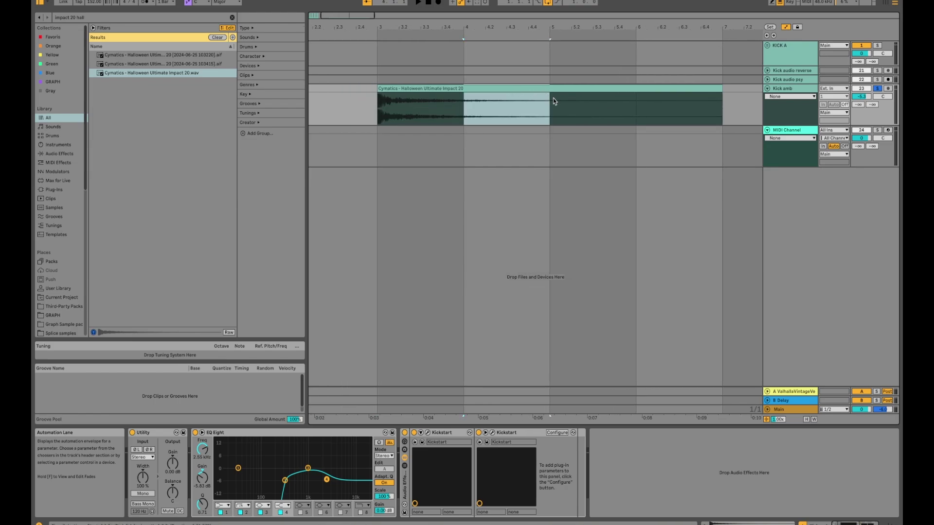
left_click_drag(554, 100, 631, 86)
left_click(384, 98)
scroll(382, 97, "left", 5)
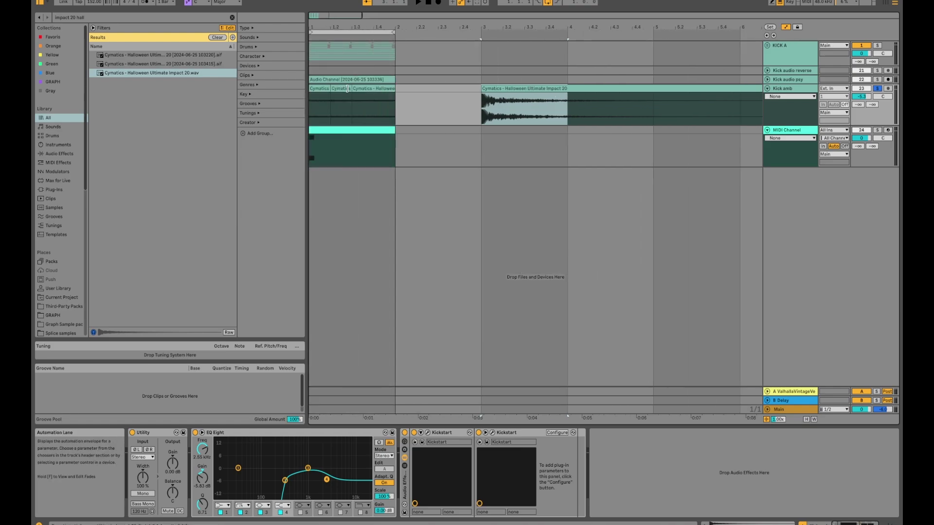
Set the arrangement grid to 1/16 and select the first Kick amb clip in bar 1.
left_click(341, 97)
key("z")
scroll(341, 97, "left", 3)
scroll(340, 98, "down", 5)
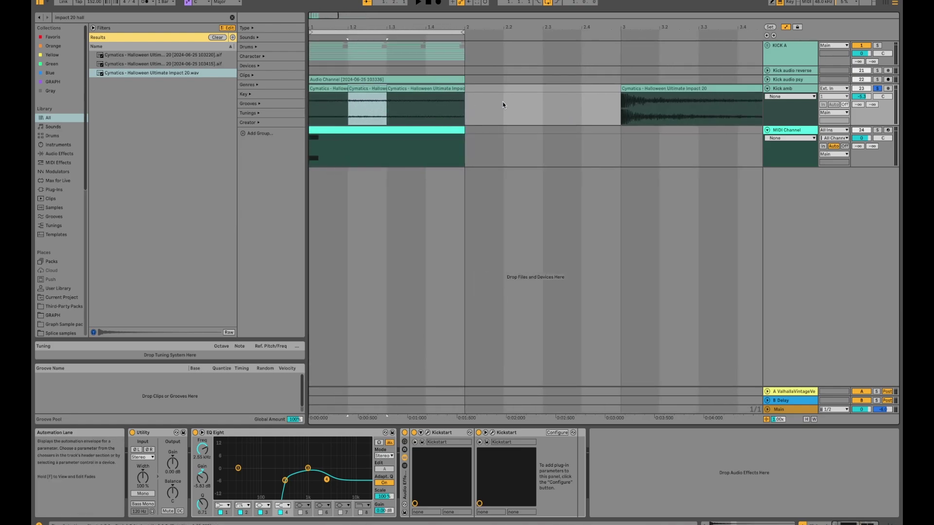
right_click(504, 102)
left_click(562, 217)
left_click(322, 90)
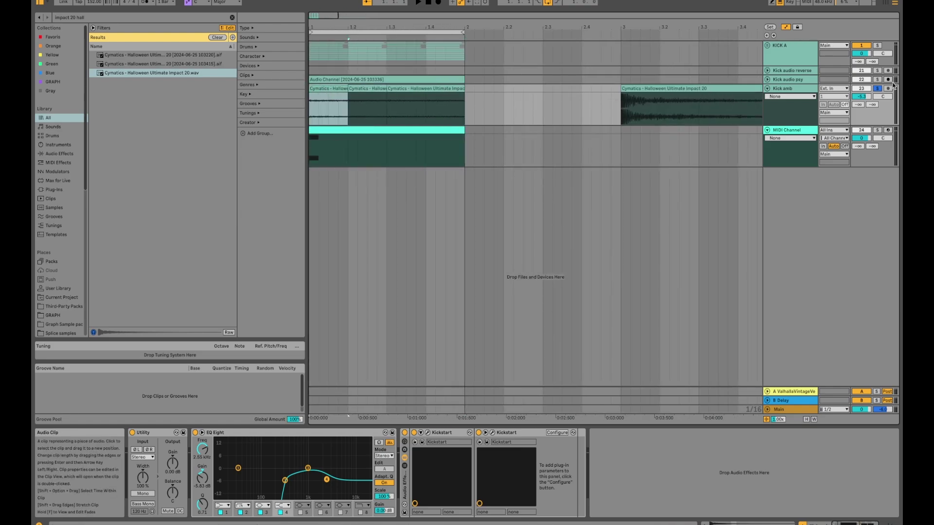
Play the soloed Kick amb layer and bypass its EQ Eight.
key("space")
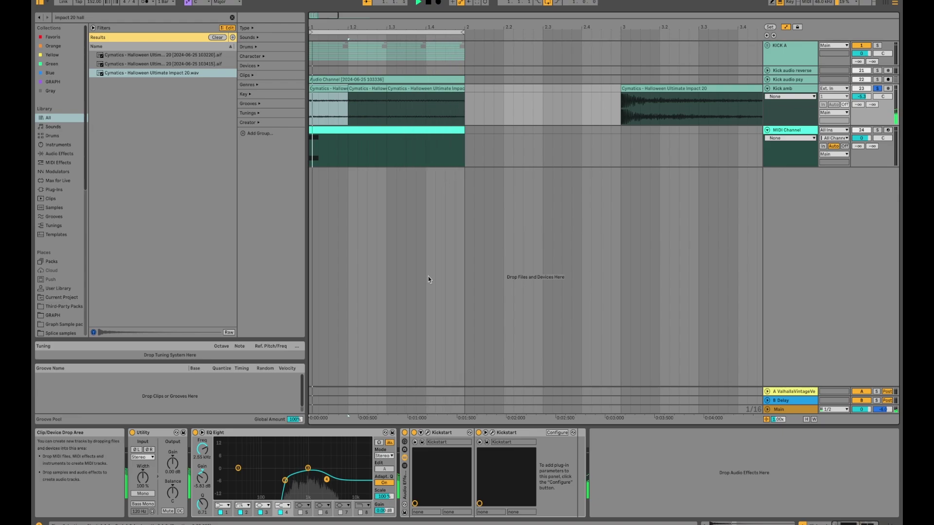
key("space")
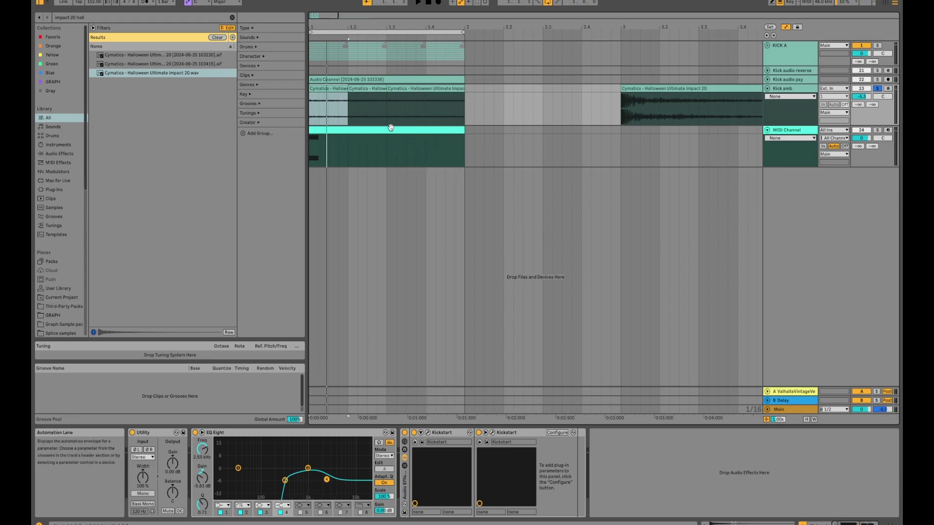
key("space")
left_click(195, 433)
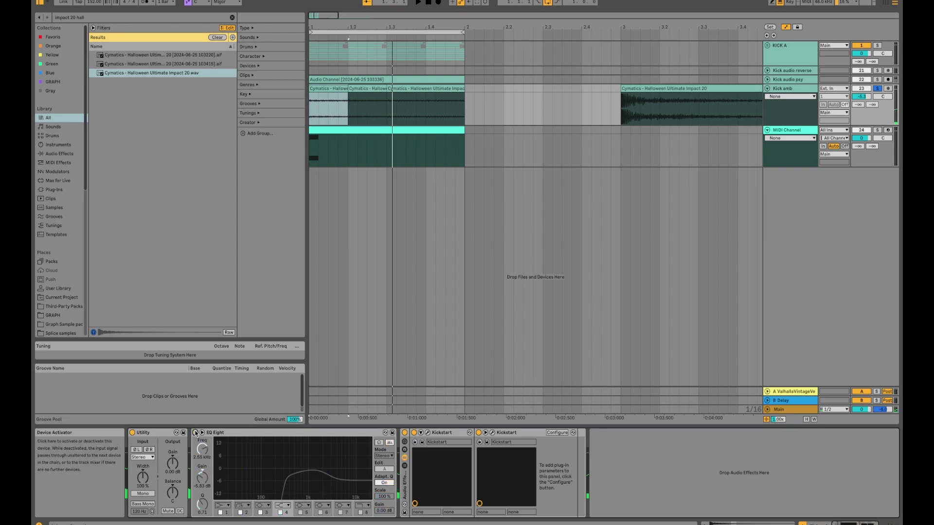
Turn the EQ Eight on Kick amb back on and compare the curves of its two Kickstart windows side by side.
left_click(195, 433)
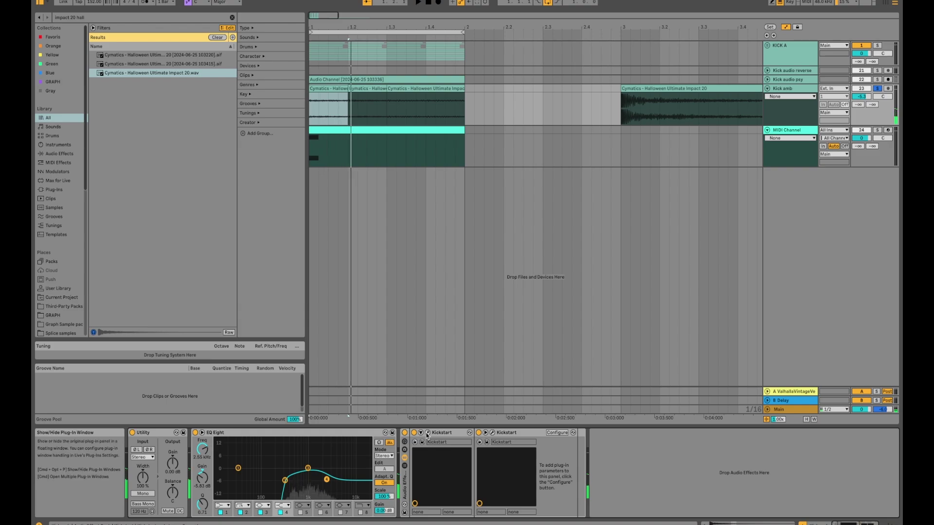
left_click(491, 433)
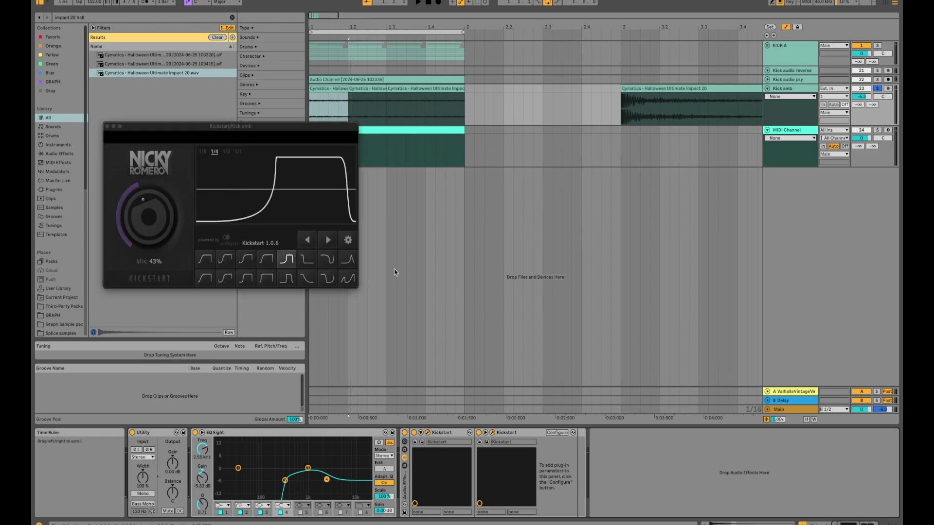
left_click_drag(307, 128, 641, 128)
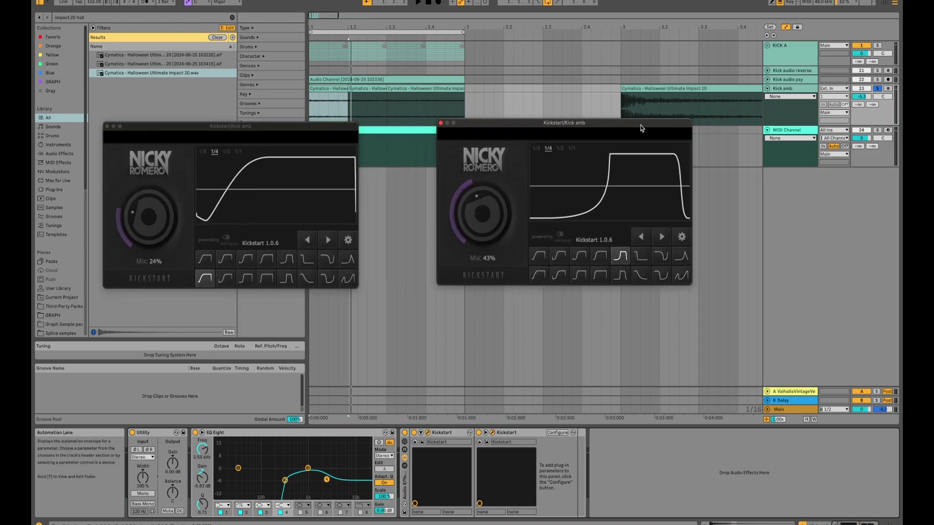
left_click(298, 125)
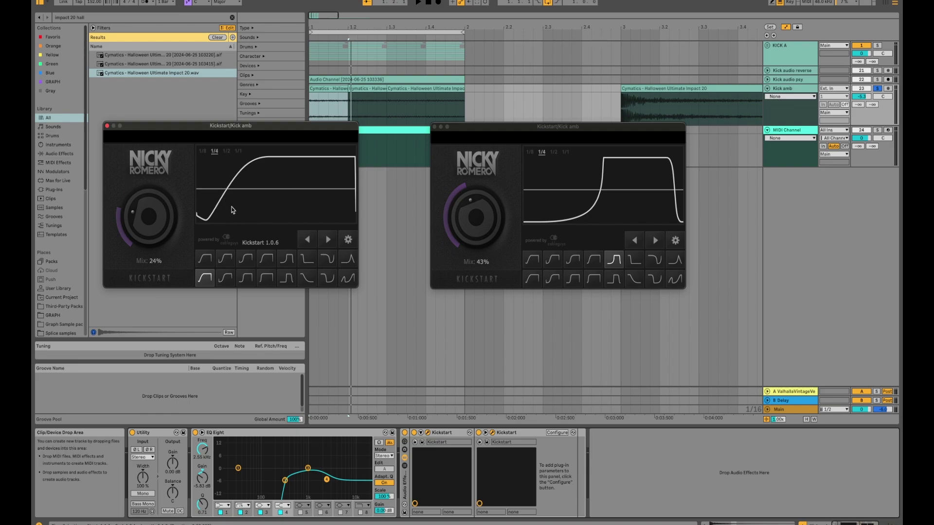
left_click(108, 126)
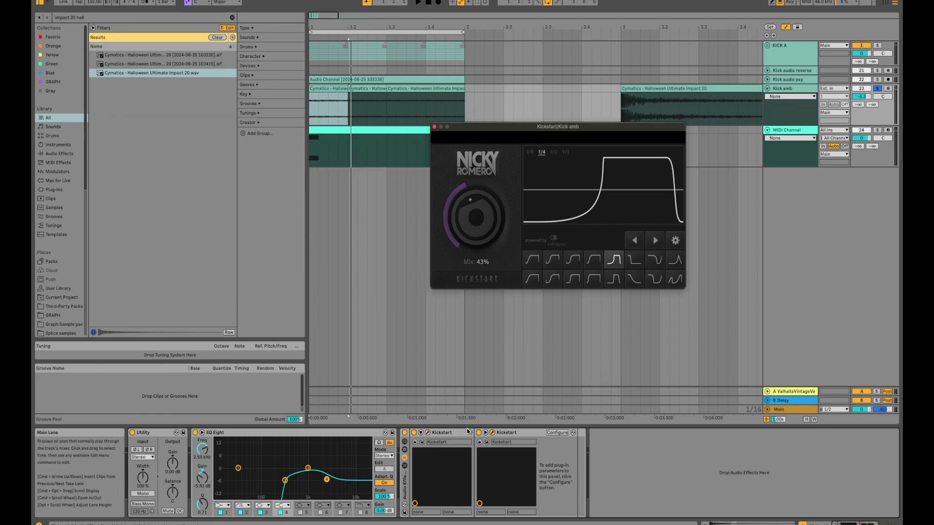
Play Kick amb with the second Kickstart window open, recheck the first Kickstart's curve, and close both windows.
key("space")
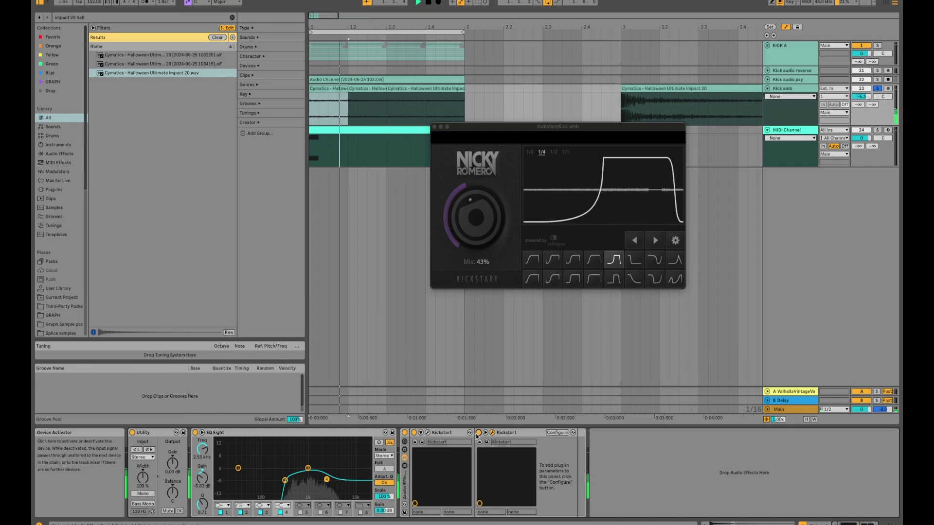
key("space")
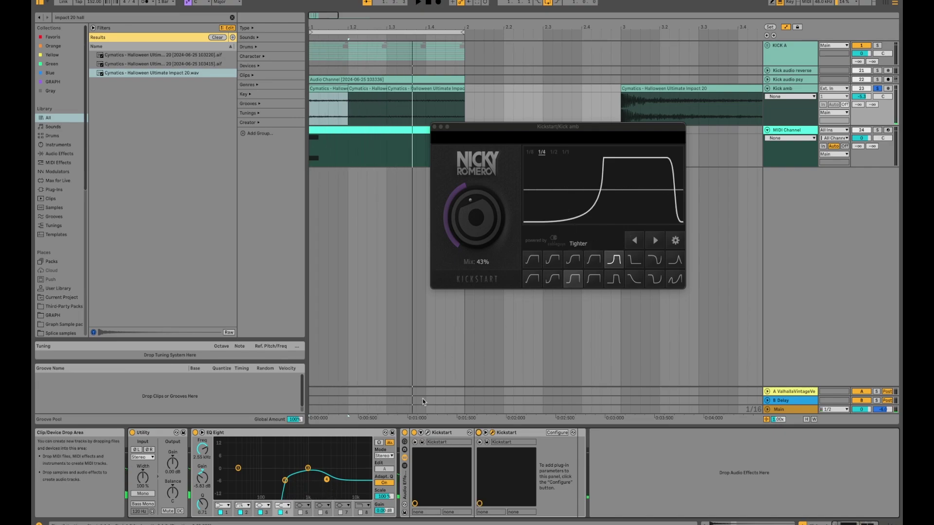
left_click(428, 432)
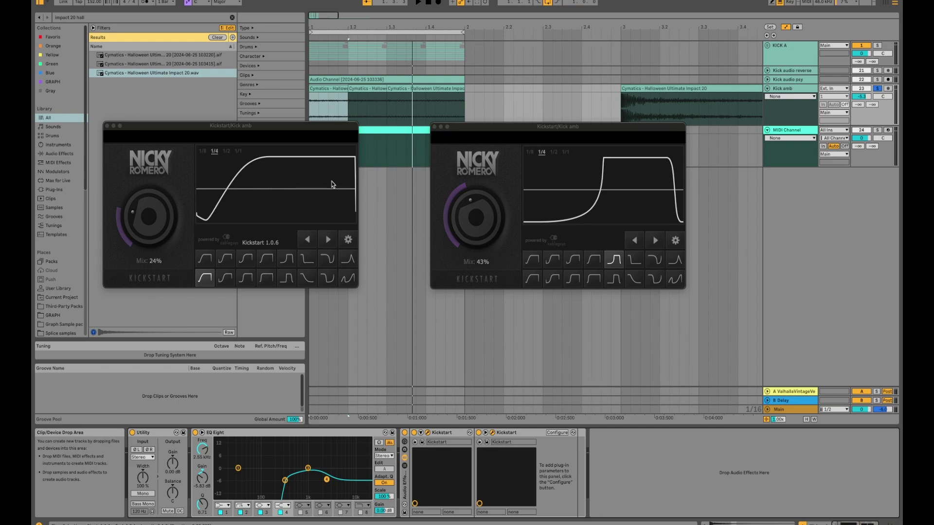
left_click(107, 126)
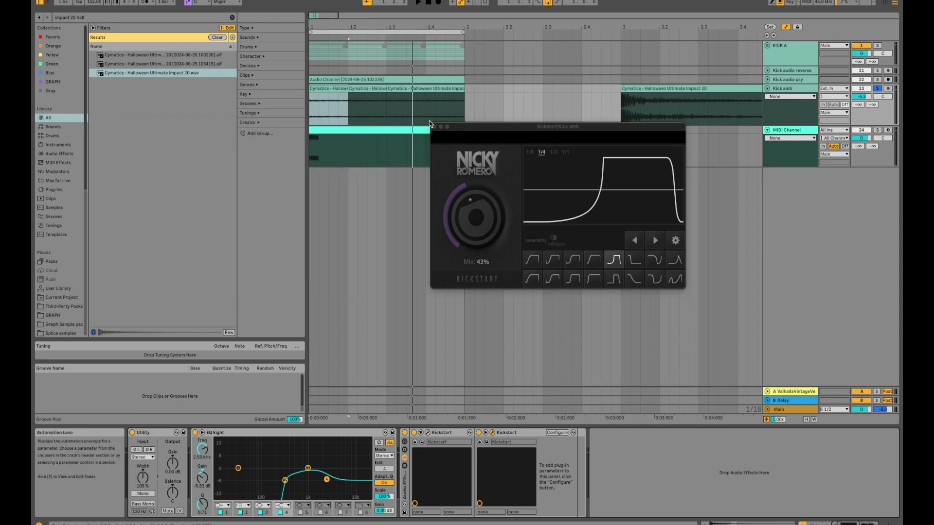
left_click(435, 128)
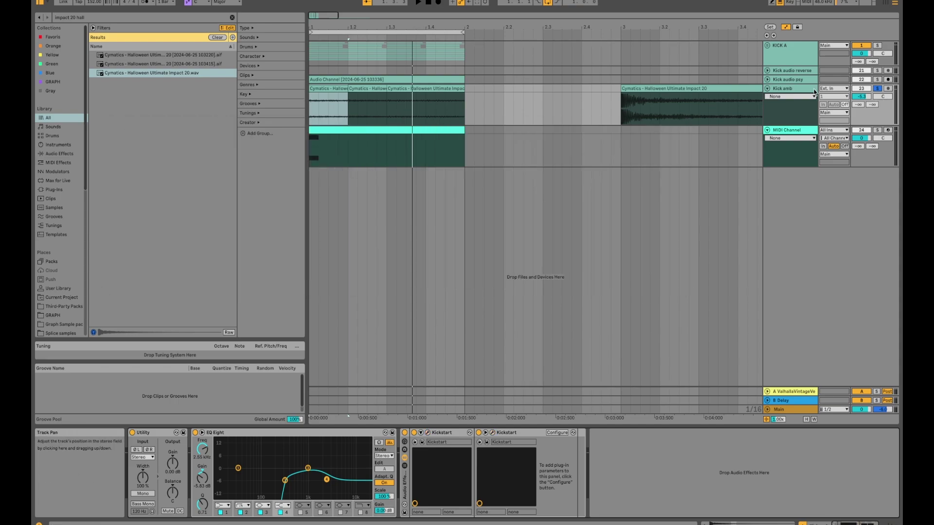
Fold the Kick amb track, solo Kick audio psy alongside it, and play the two layers together.
left_click(767, 88)
left_click(877, 79)
left_click(557, 80)
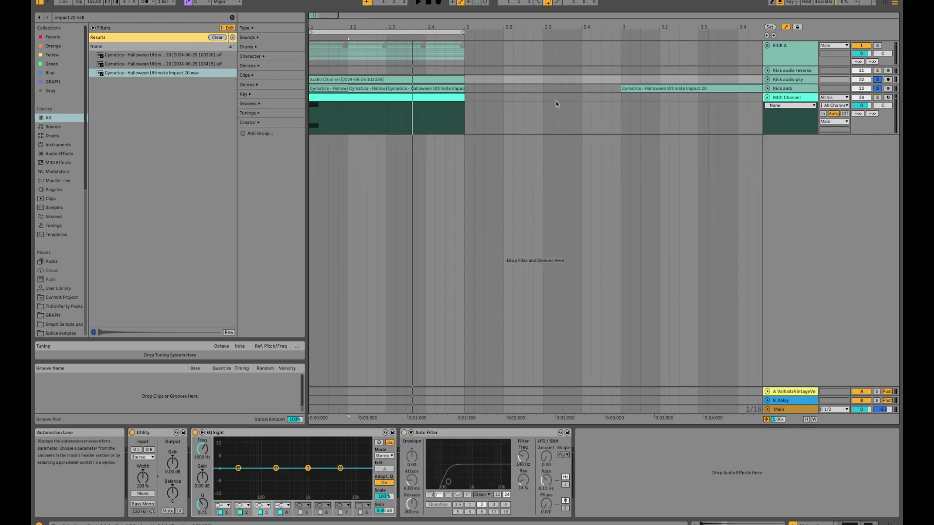
key("minus")
key("space")
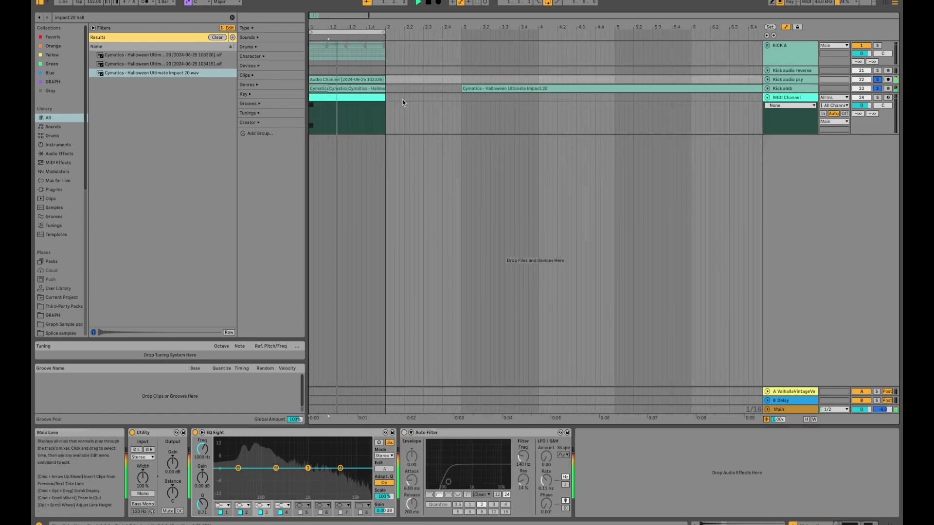
key("space")
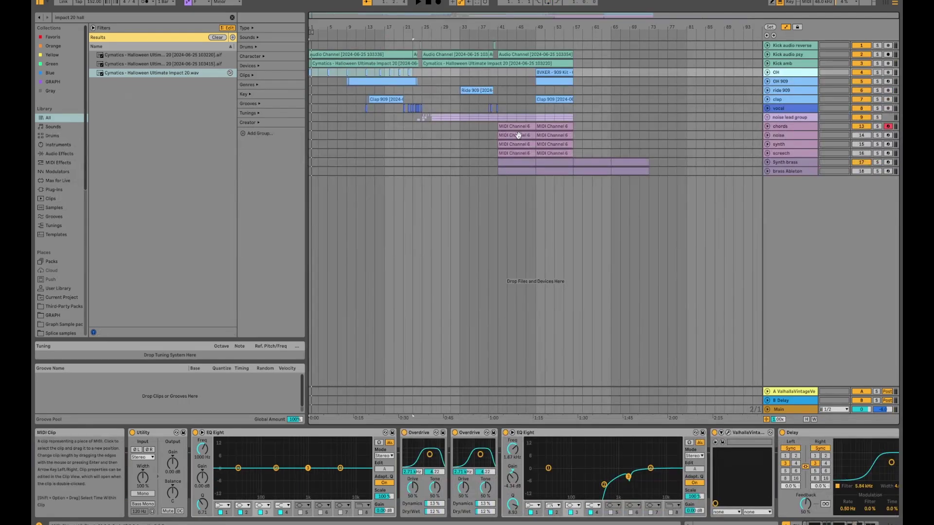
Locate the open-hat parts on the OH and OH 909 tracks around bars 9 and 49 and unfold the OH track.
left_click(784, 82)
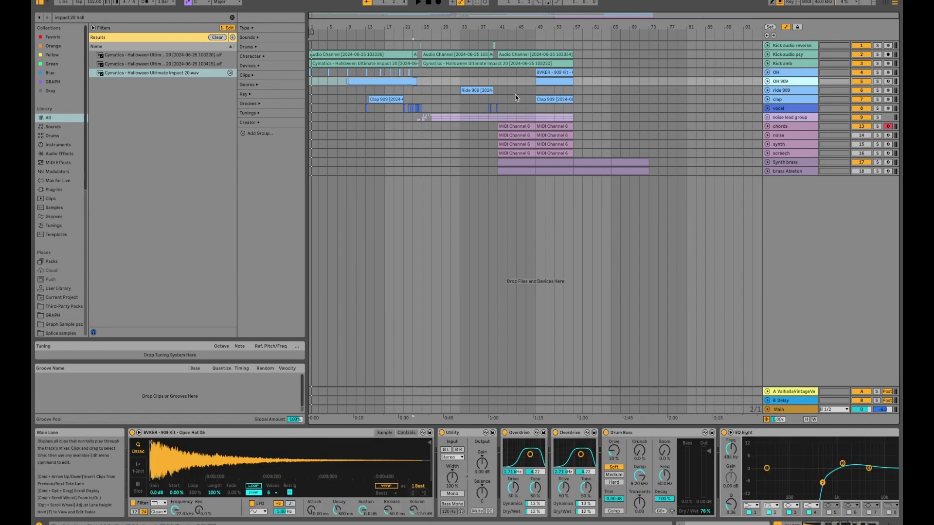
left_click(350, 73)
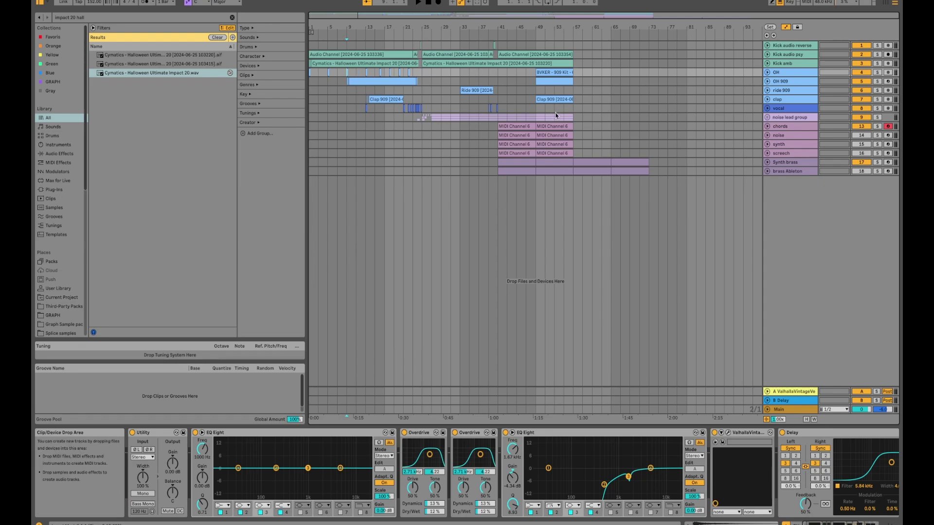
left_click(548, 81)
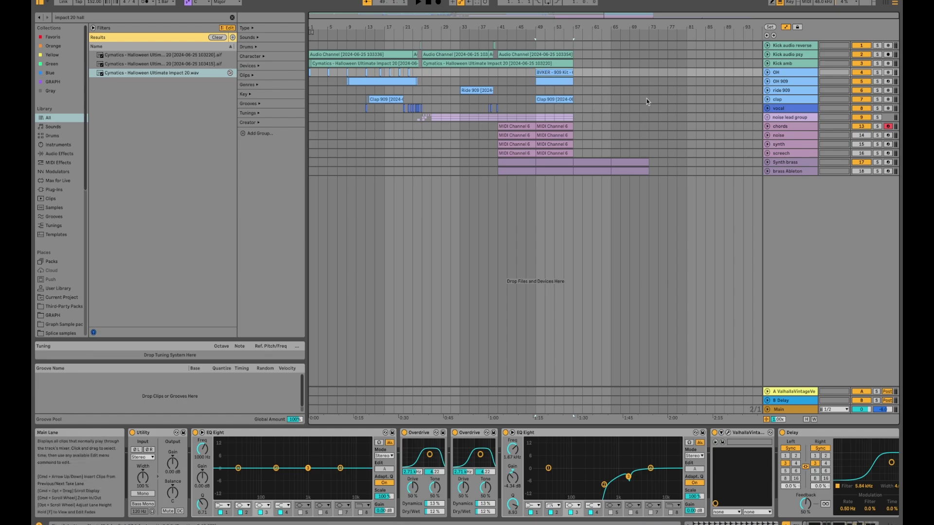
left_click_drag(783, 77, 783, 109)
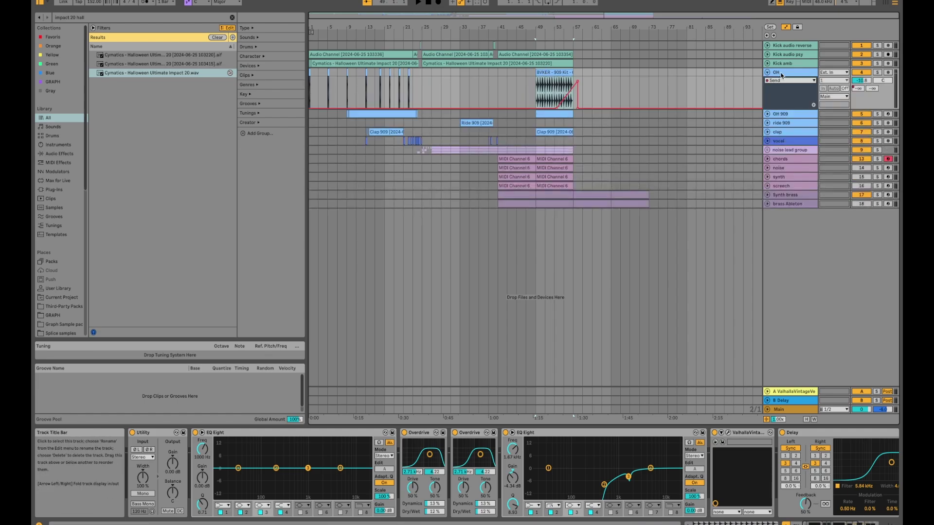
Solo and unfold the OH 909 track, and play its first clip from bar 9.
left_click(877, 113)
left_click(767, 114)
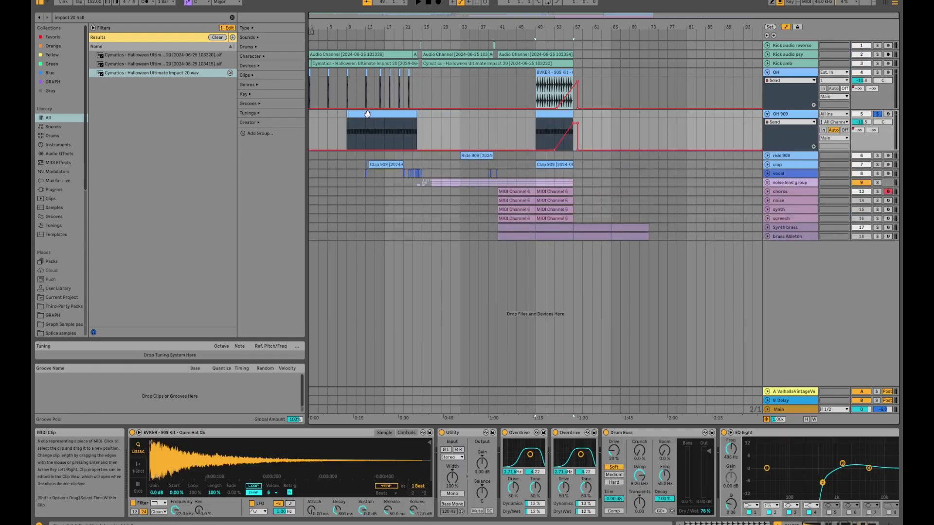
key("space")
key("space")
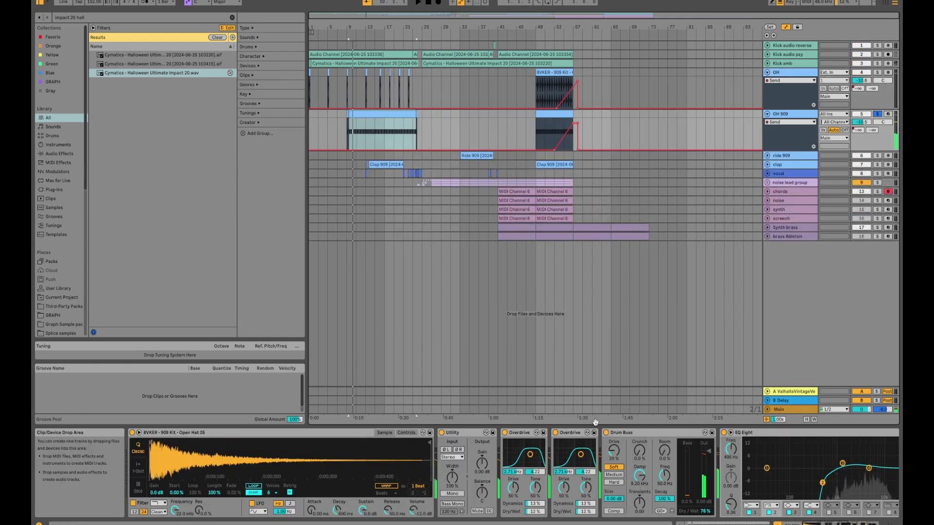
Examine the OH 909 device chain, including both Overdrives, Drum Buss, EQ Eight, Valhalla reverb and Delay.
scroll(458, 450, "right", 10)
scroll(457, 451, "left", 10)
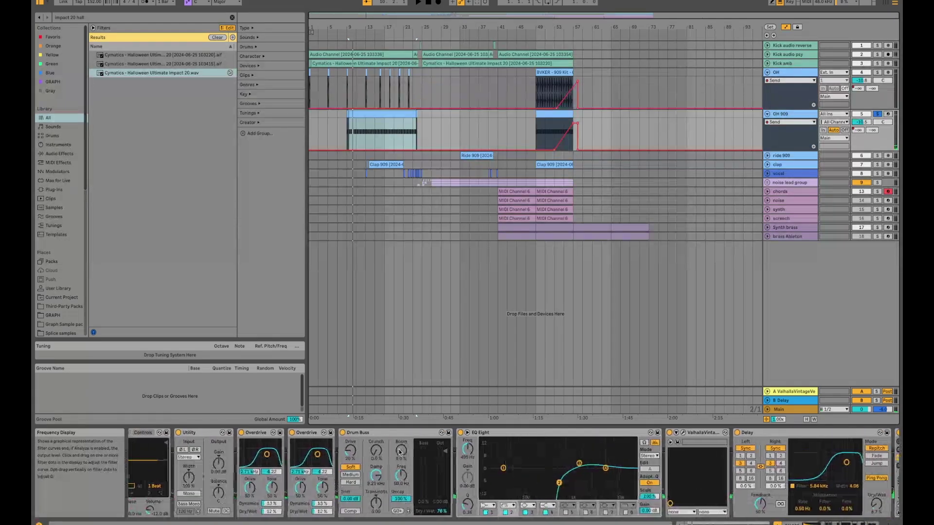
left_click(472, 438)
scroll(428, 450, "right", 3)
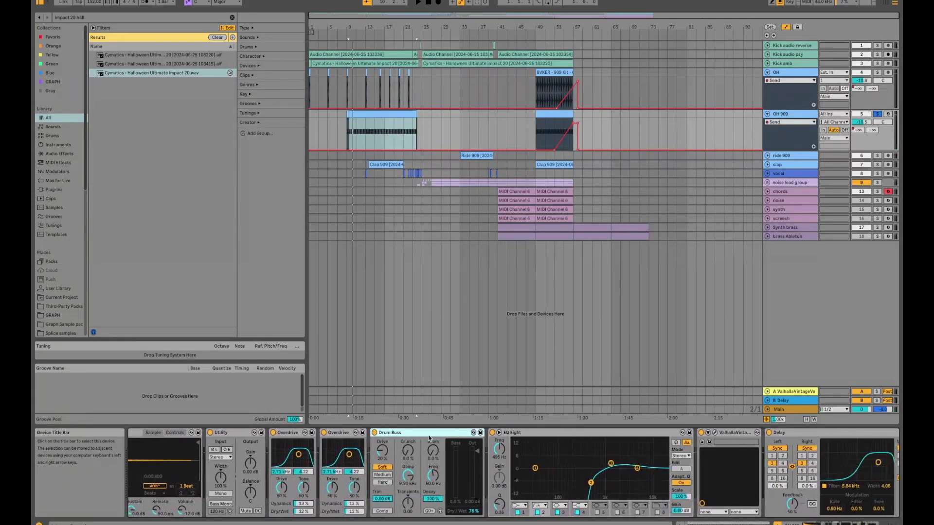
left_click(340, 433)
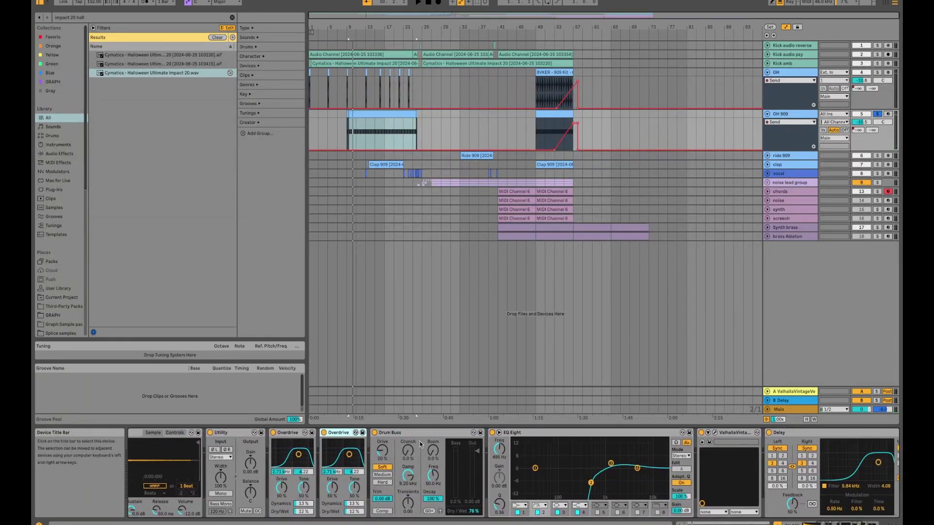
key("Right")
scroll(346, 436, "right", 1)
left_click(324, 433)
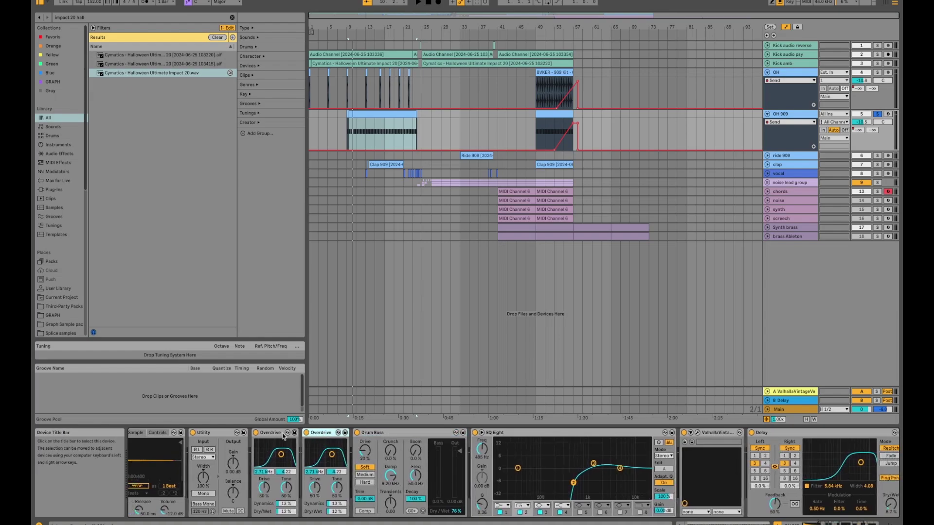
Bypass the two Overdrive devices on OH 909 and turn them back on.
left_click(256, 433)
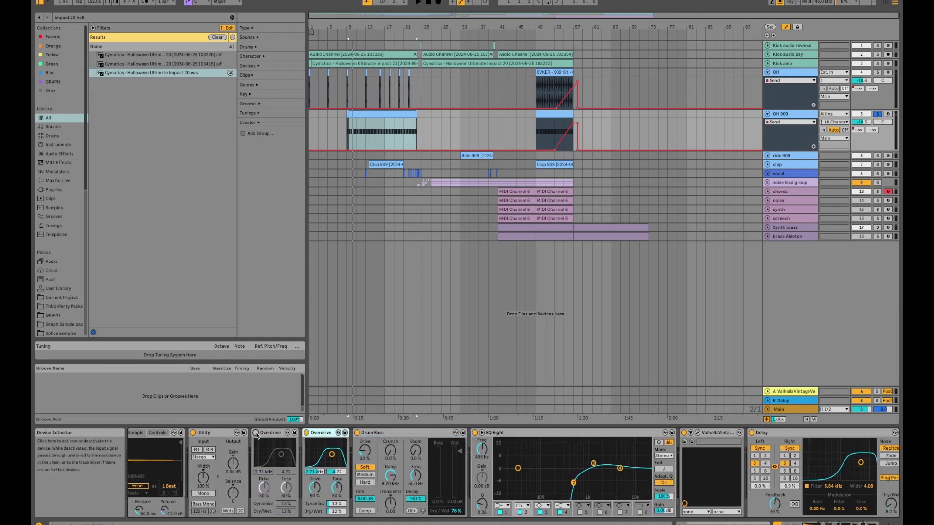
left_click(306, 433)
left_click(306, 433)
left_click(256, 433)
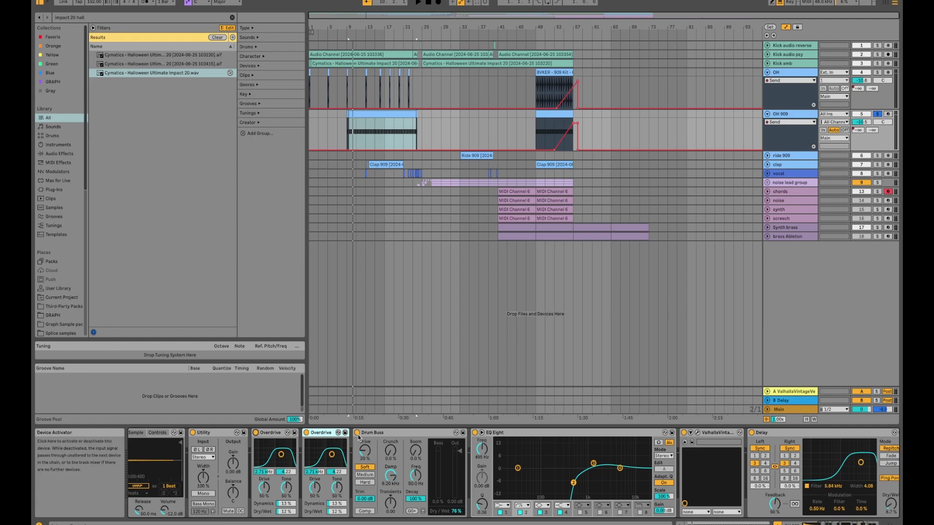
Group the OH 909 effects from the first Overdrive through Delay into one audio effect rack.
left_click(372, 432)
left_click(292, 433)
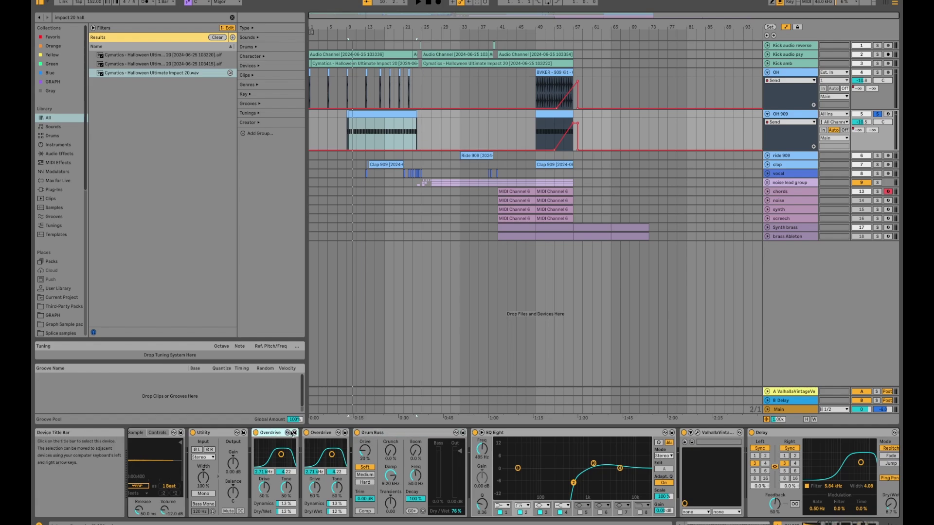
left_click(799, 434, "shift")
key("ctrl+g")
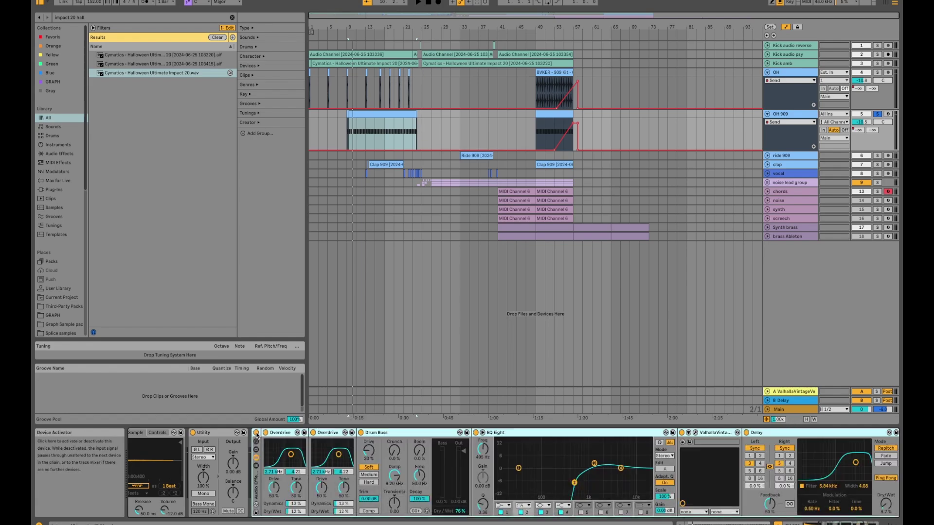
Play the OH 909 hi-hat with its audio effect rack bypassed for comparison, and switch the rack back on.
key("space")
key("space")
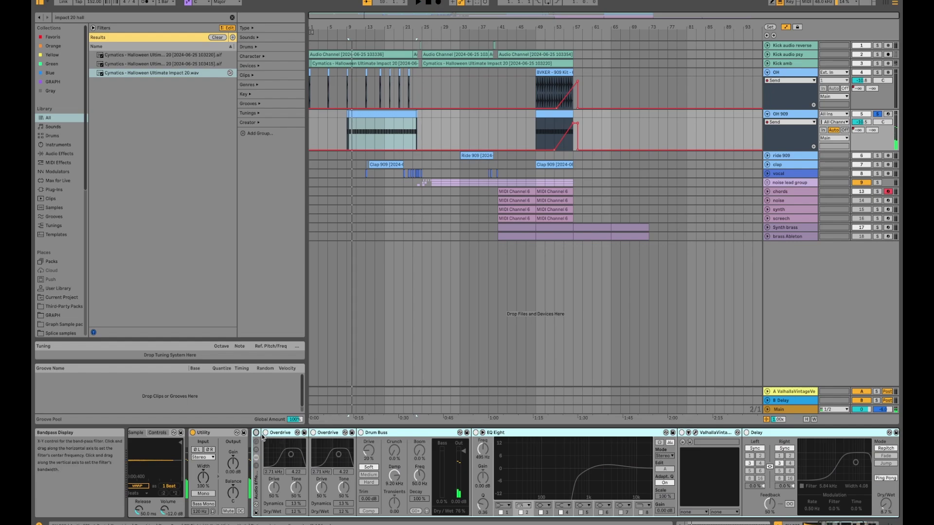
left_click(255, 433)
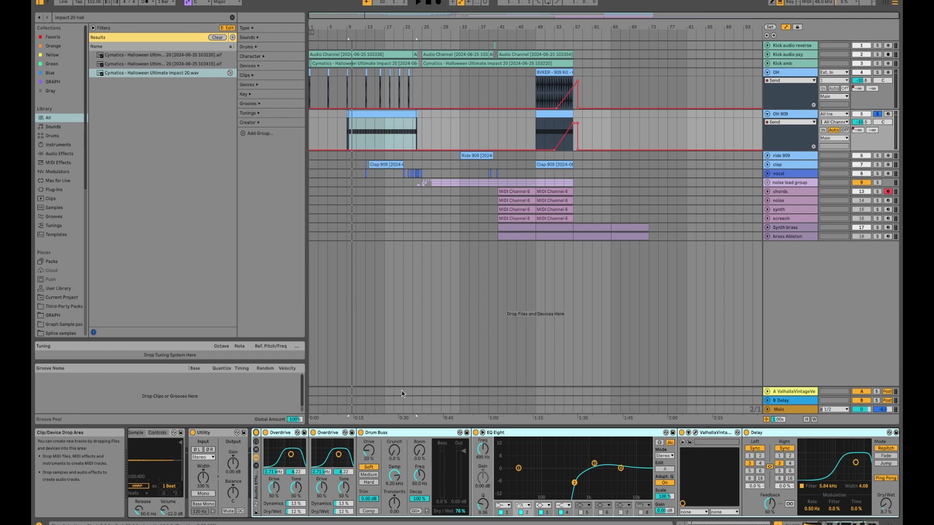
Go through the Drum Buss, EQ Eight, ValhallaVintageVerb and Delay devices in the OH 909 effect rack.
left_click(397, 432)
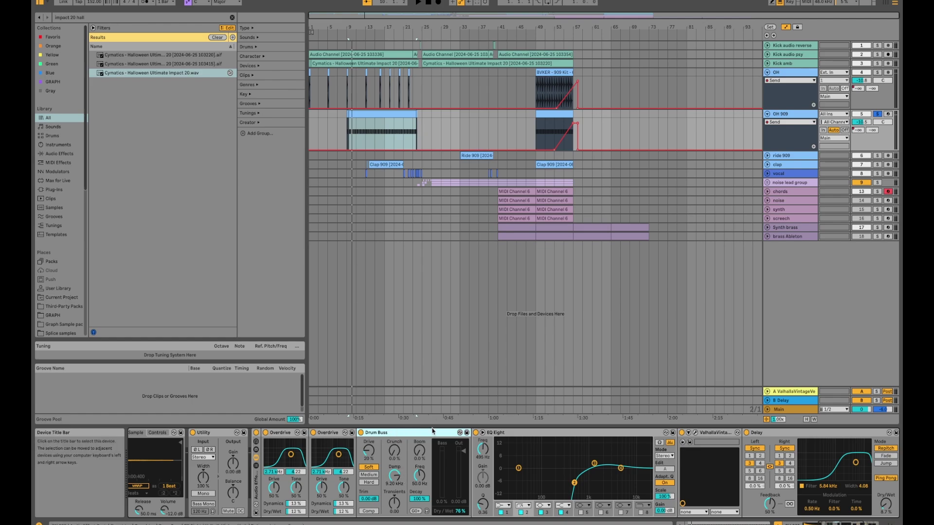
left_click(566, 480)
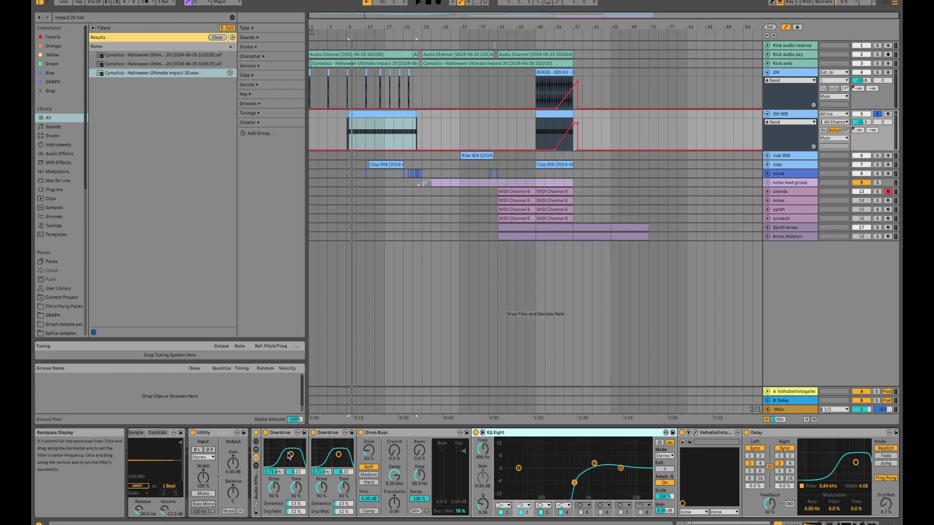
left_click(714, 433)
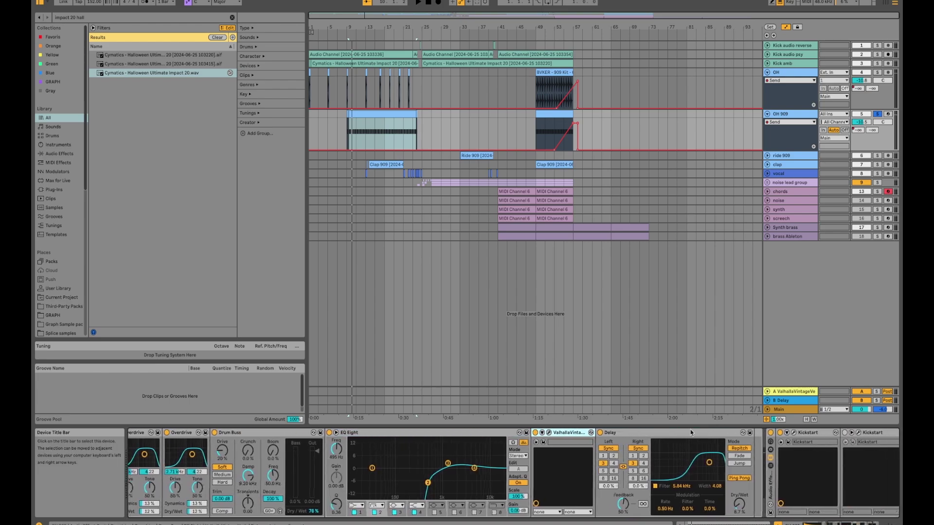
left_click(654, 435)
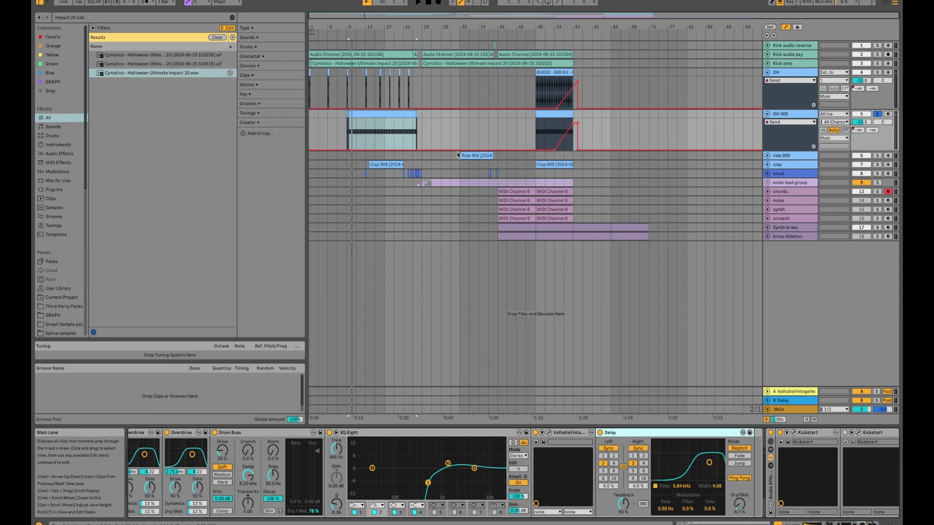
Inspect the ValhallaVintageVerb reverb settings on the OH 909 track and close the plug-in window.
left_click(550, 434)
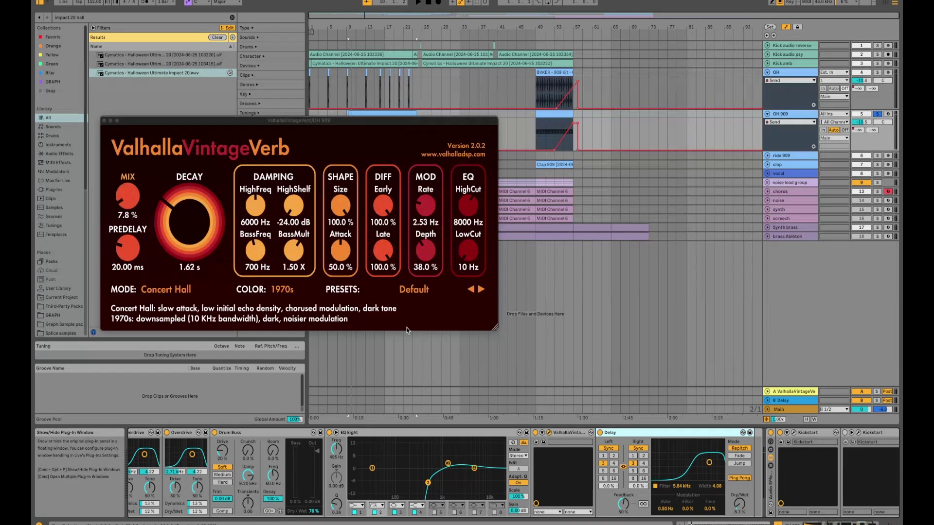
left_click(104, 121)
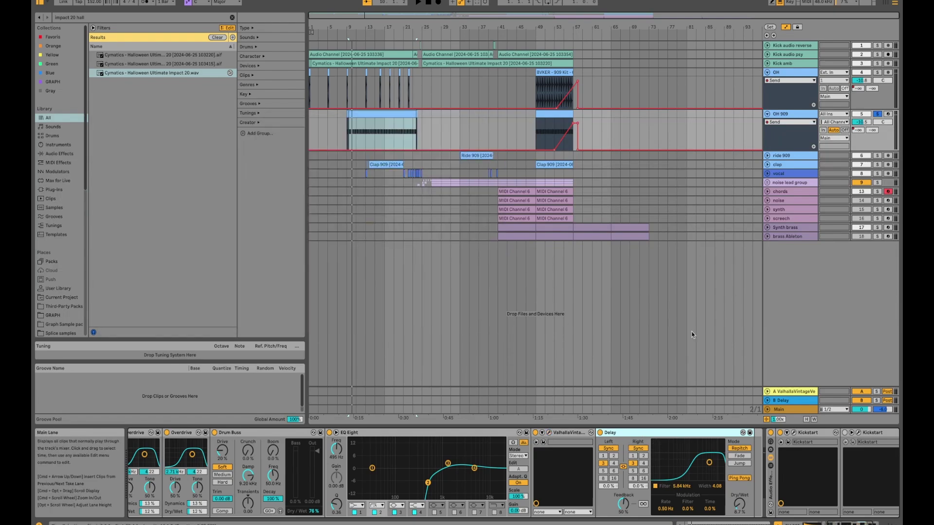
scroll(616, 439, "down", 1)
scroll(616, 440, "down", 1)
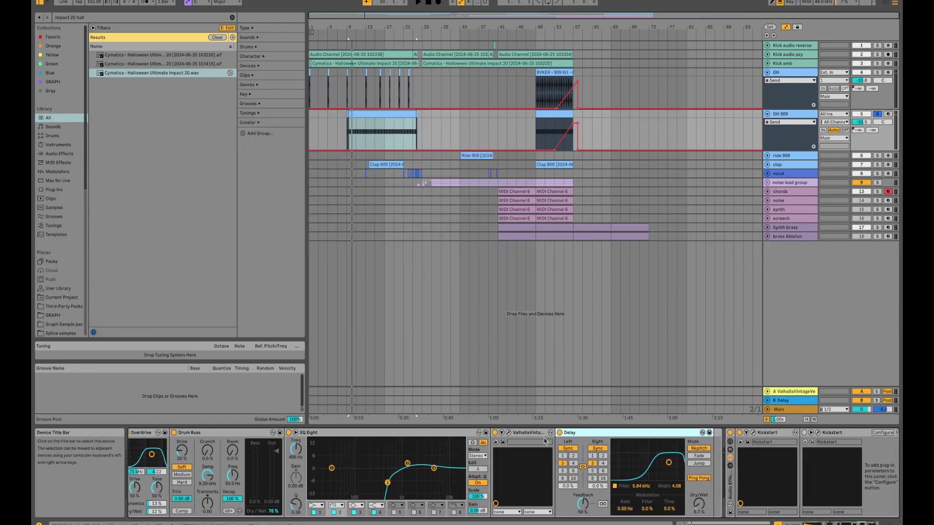
left_click(532, 433)
left_click(578, 435)
scroll(578, 436, "down", 2)
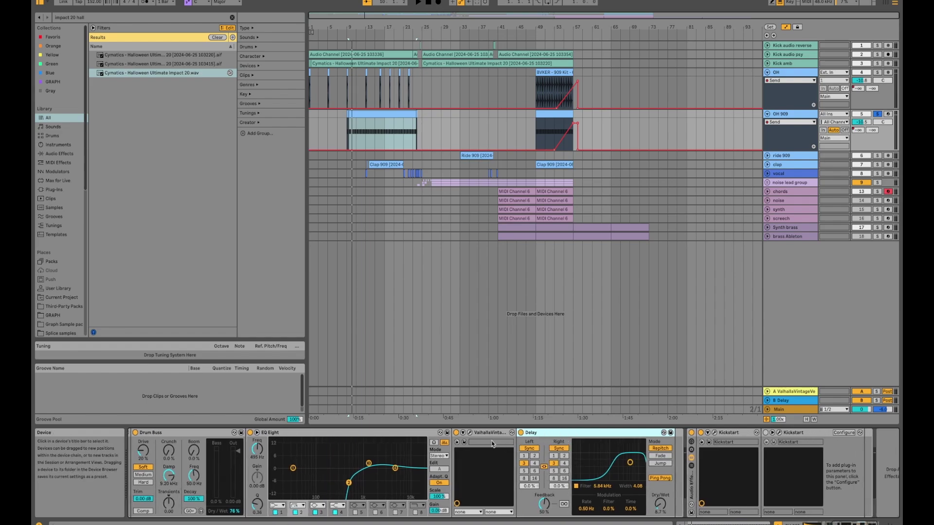
left_click(469, 433)
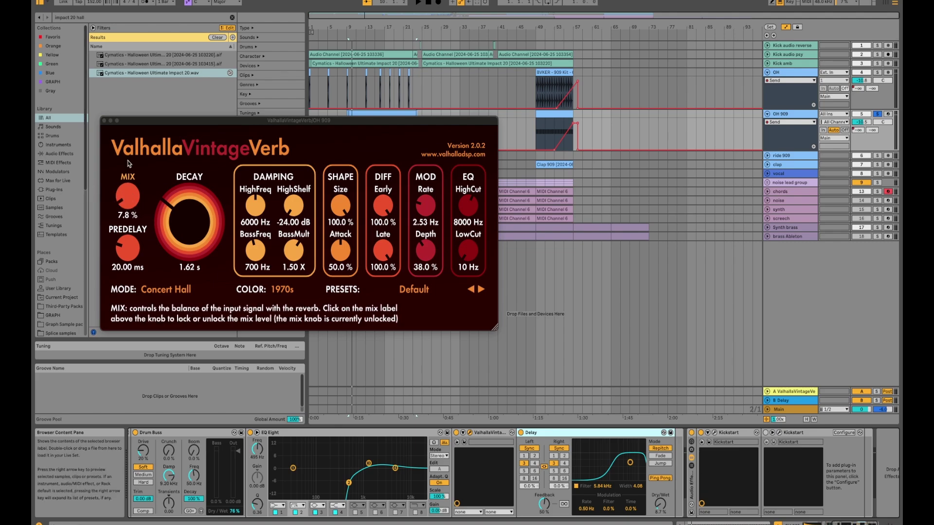
left_click(104, 120)
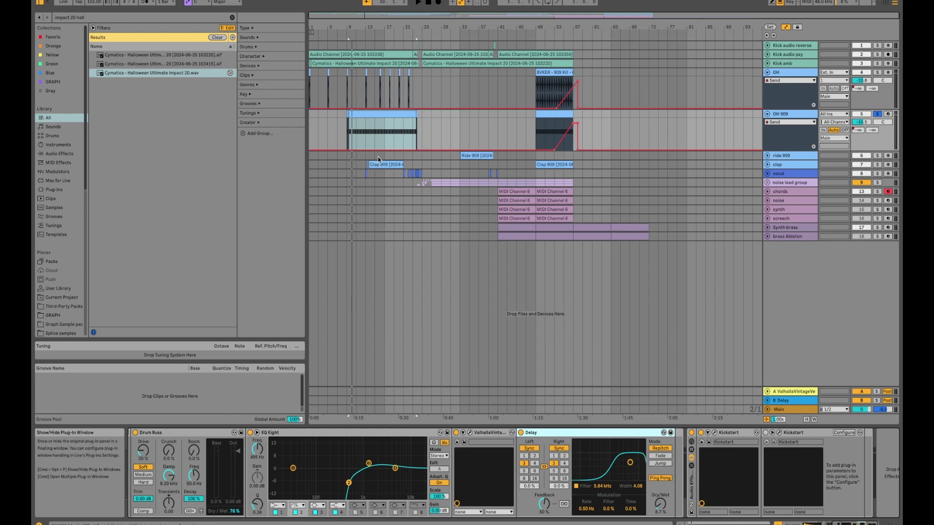
Check the two Kickstart plug-ins at the end of the OH 909 device chain, and return to its sampler.
left_click(714, 433)
left_click(107, 127)
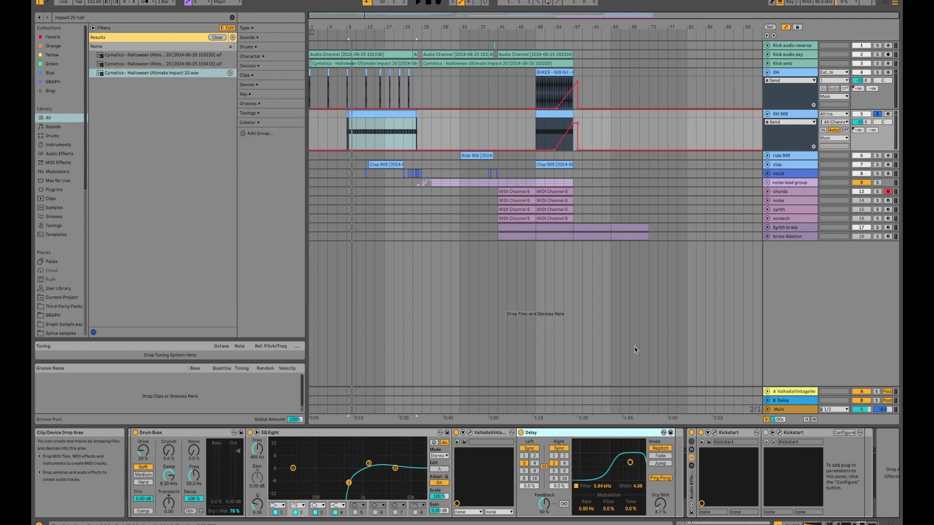
left_click(809, 436)
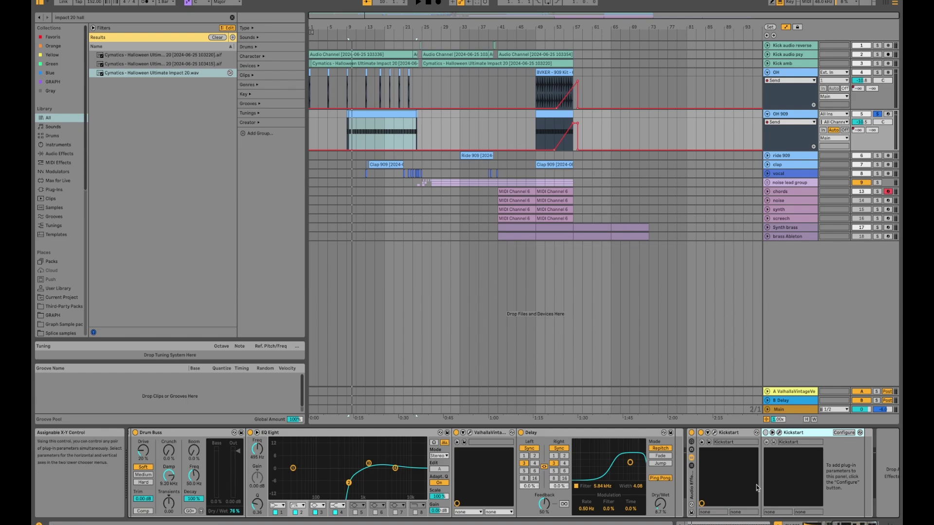
scroll(748, 480, "left", 10)
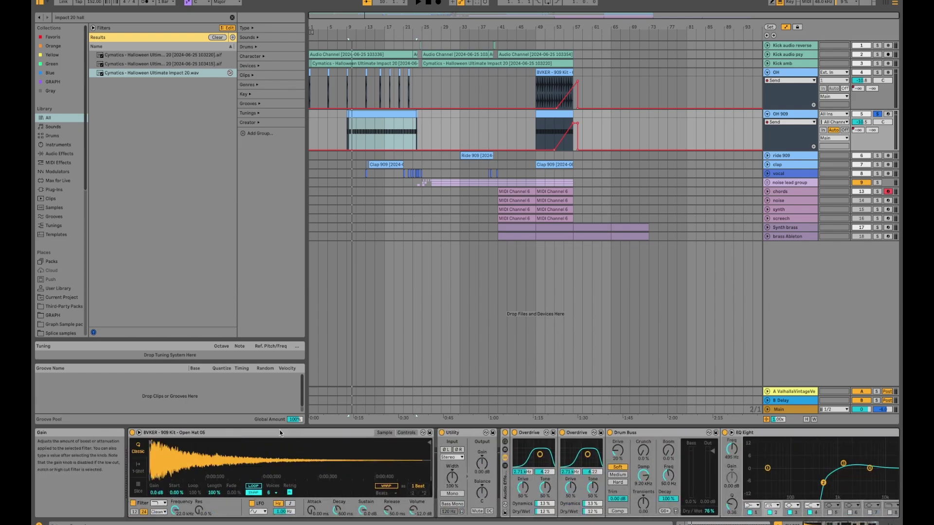
Open the first OH 909 MIDI clip, inspect the velocities of its alternating C3 notes and play the pattern.
double_click(355, 132)
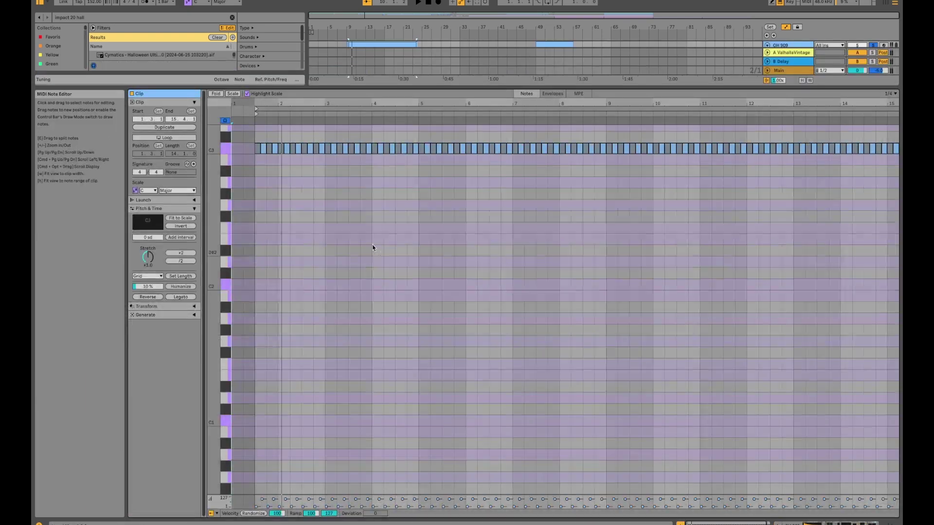
scroll(264, 174, "up", 10)
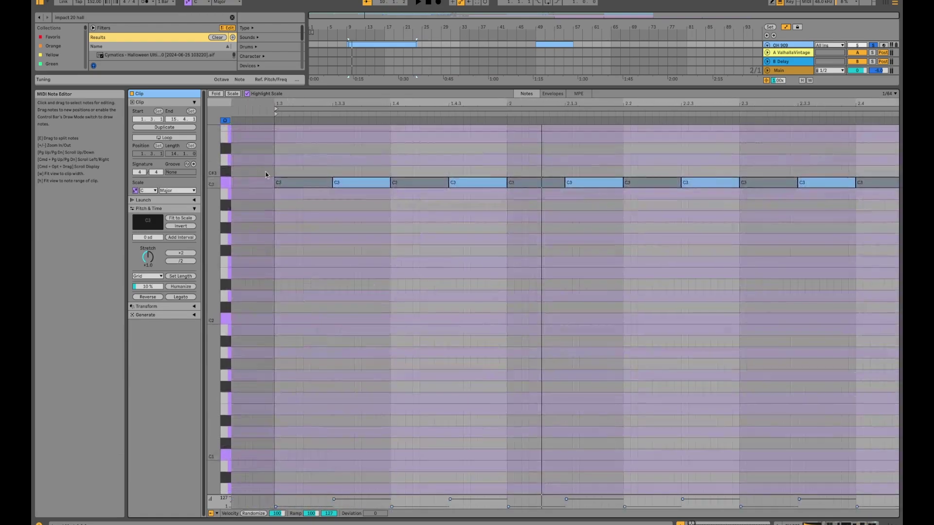
scroll(330, 198, "up", 5)
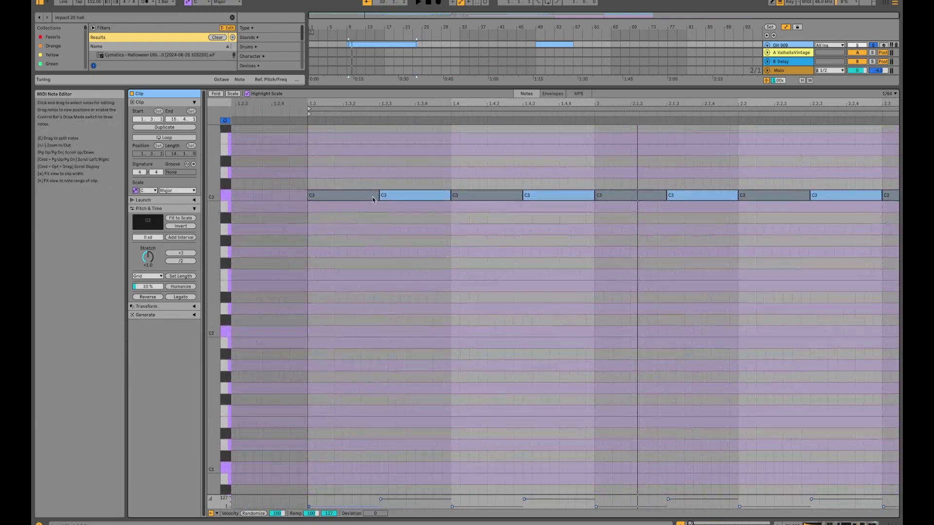
left_click(398, 197)
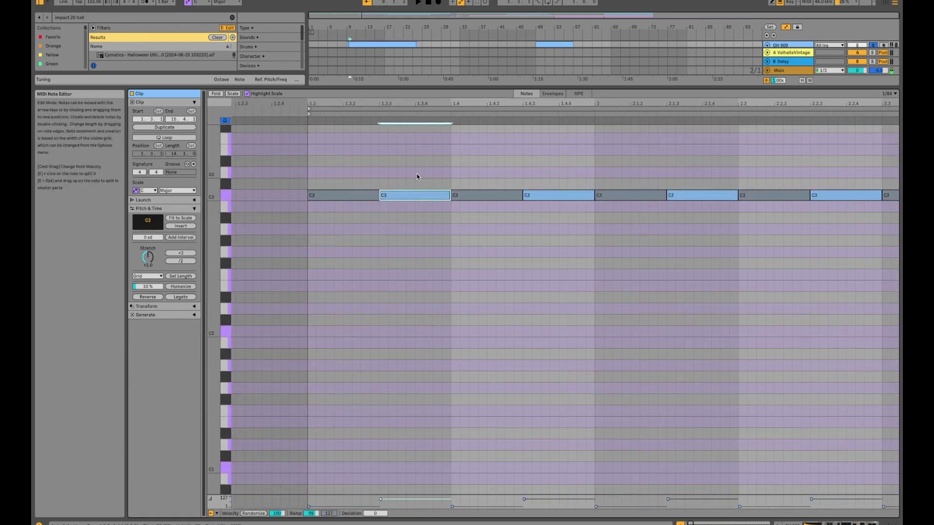
left_click(333, 196)
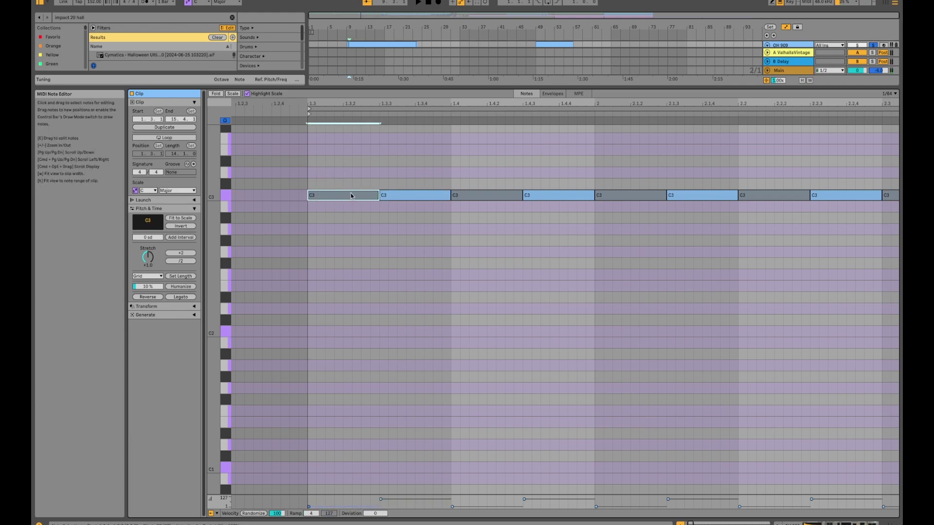
key("space")
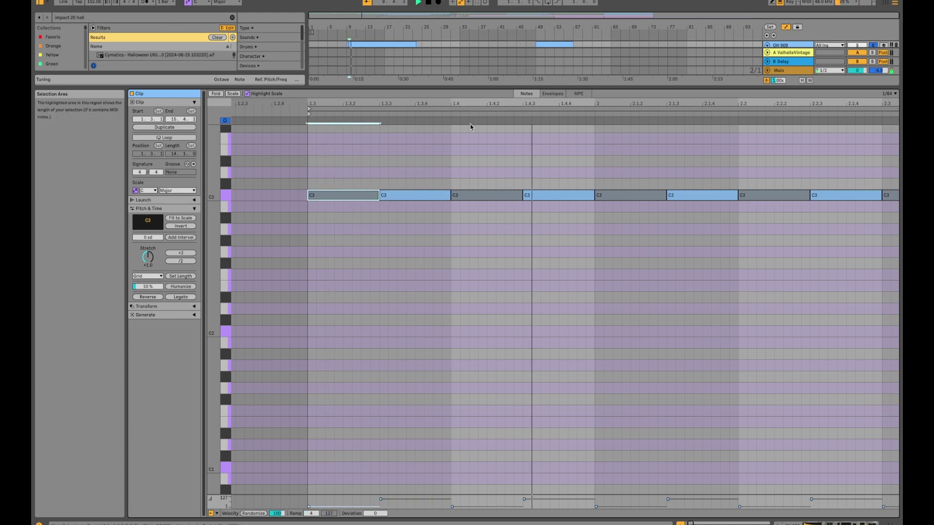
Try the pattern without the first two low-velocity C3 notes by deleting them, and undo both deletions.
key("Delete")
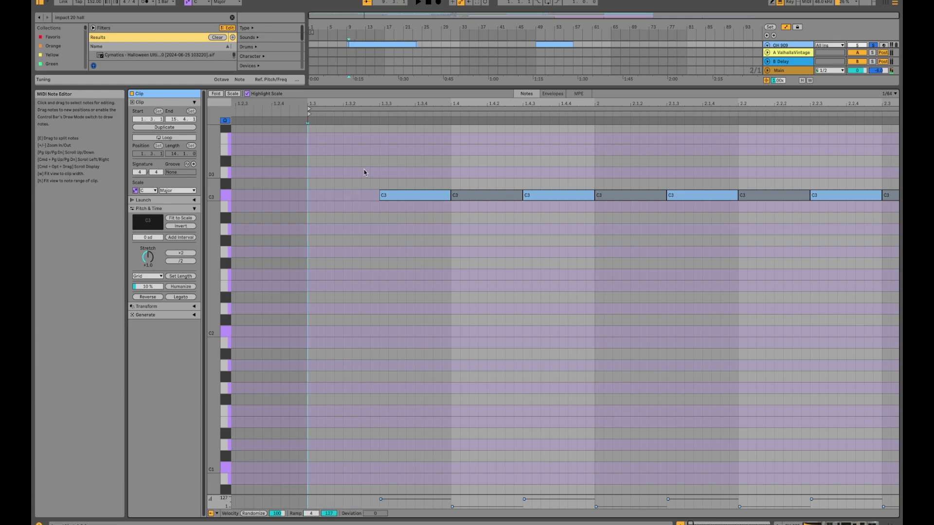
left_click(489, 195)
key("Delete")
key("space")
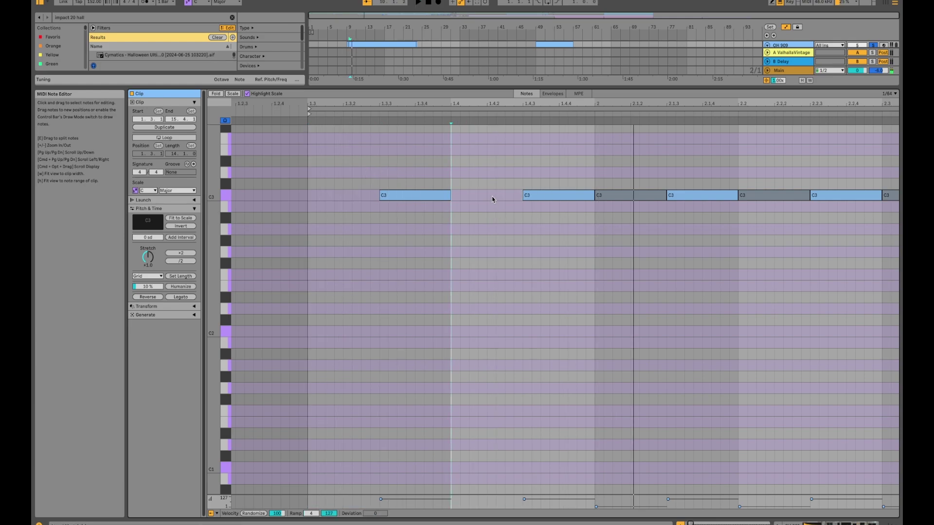
key("super+z")
key("super+z")
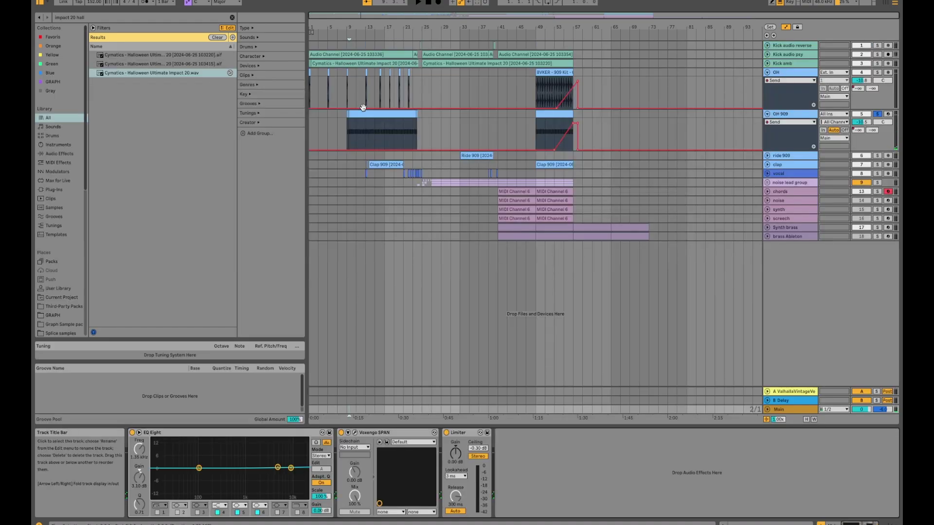
Solo the OH track and play its open hat clip at bar 16.
scroll(348, 98, "up", 5)
scroll(348, 98, "up", 5)
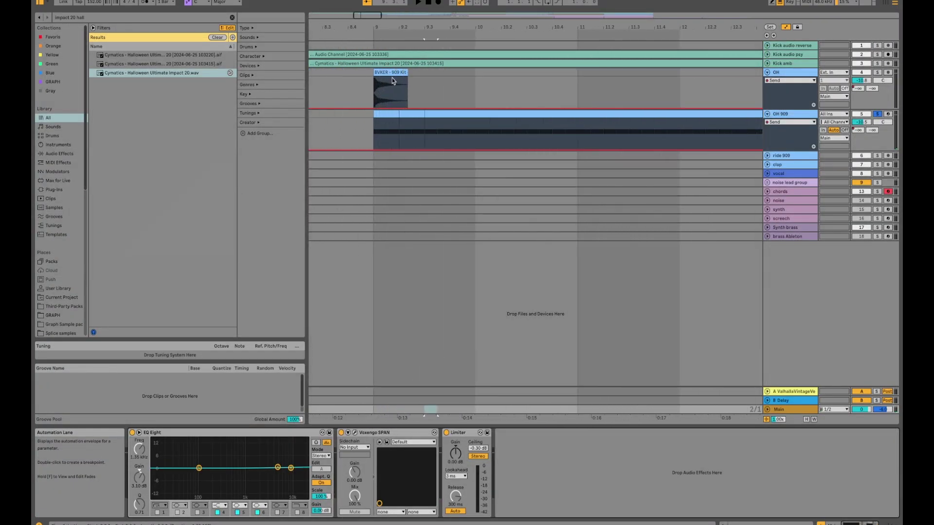
left_click(626, 95)
scroll(557, 73, "up", 5)
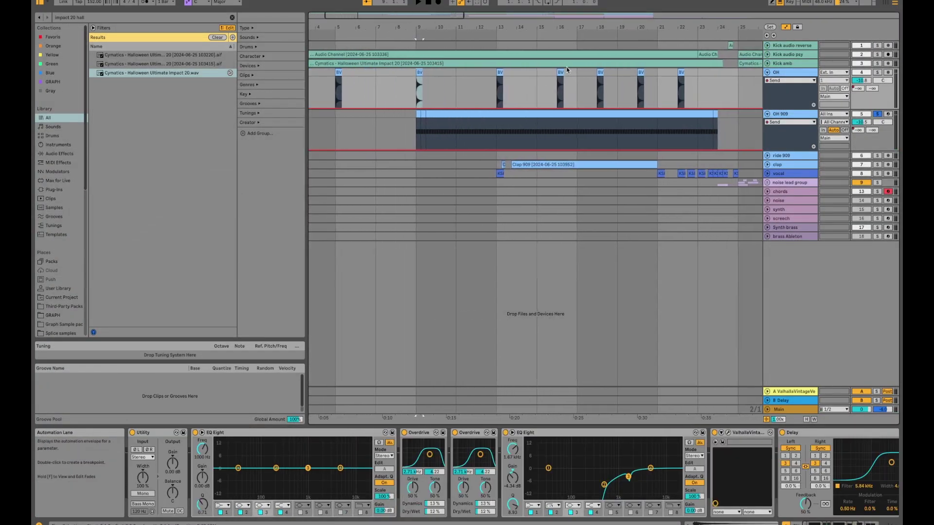
scroll(557, 72, "up", 3)
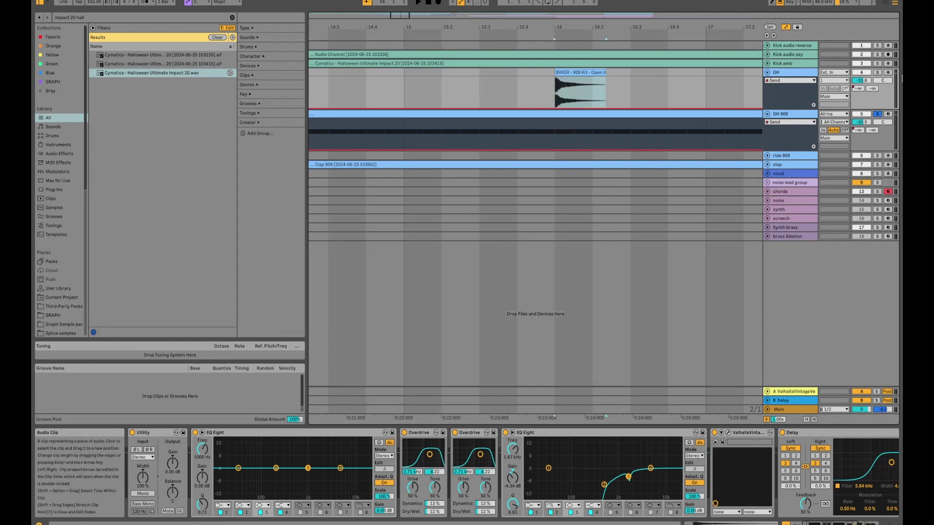
left_click(879, 73)
key("space")
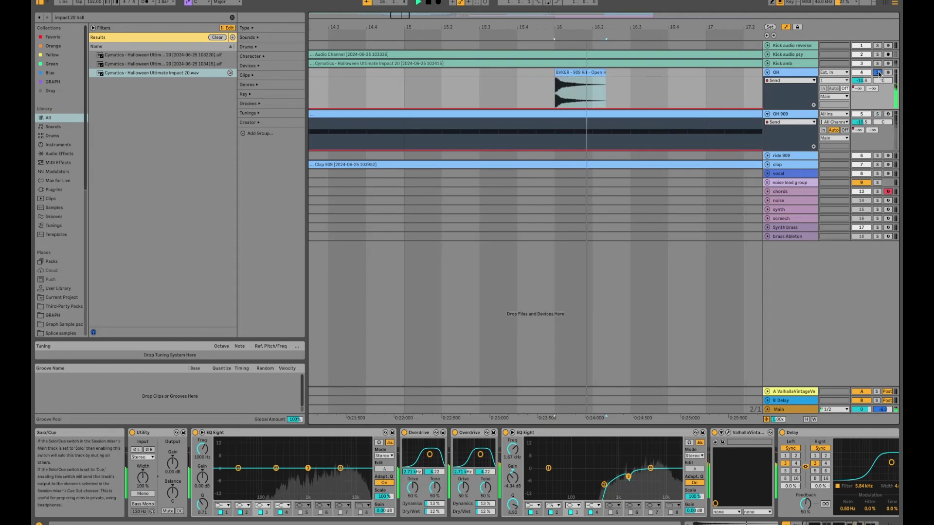
View the waveform of the OH track's open hat clip at bar 16, and return to the arrangement.
double_click(578, 75)
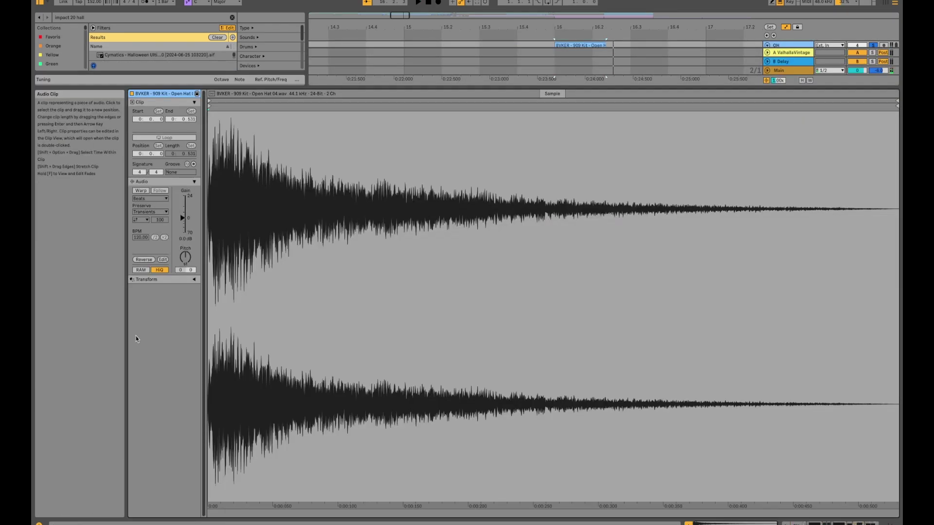
left_click(783, 53)
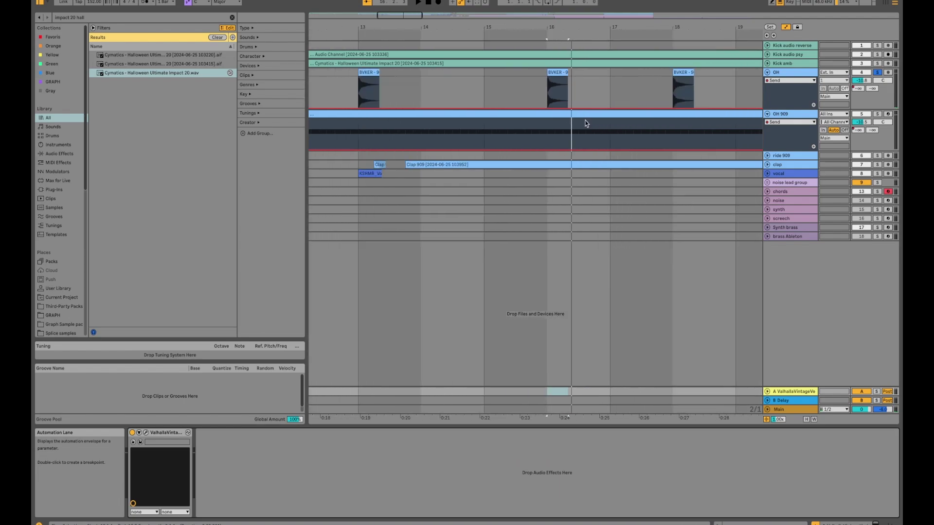
scroll(586, 123, "down", 3)
Solo the OH 909 track alongside OH and play both from bar 15.
left_click(661, 119)
scroll(661, 120, "right", 3)
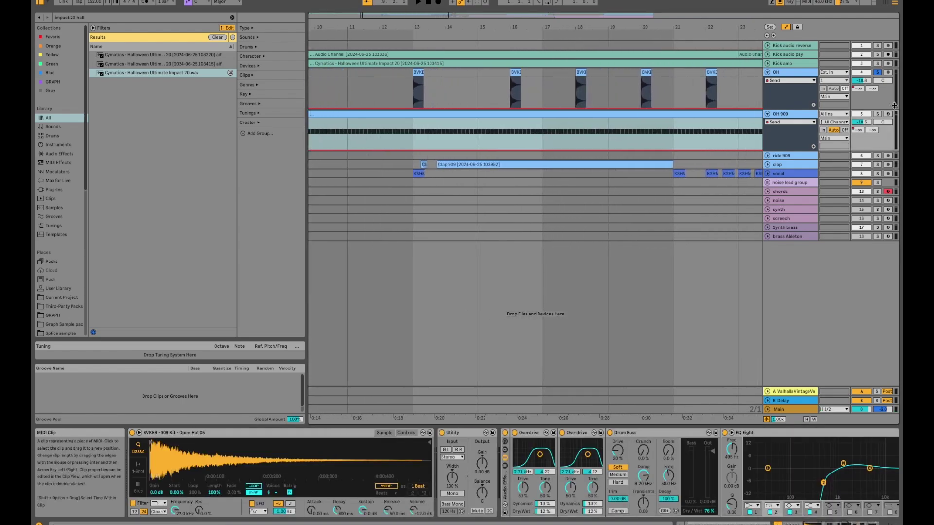
left_click(508, 82)
key("space")
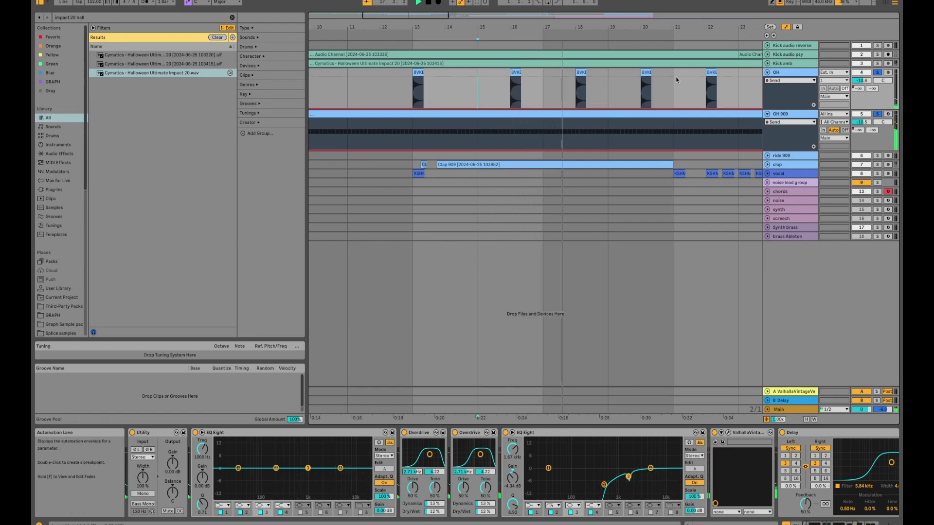
Select the OH track and look through its effect chain, including the EQ Eight, Overdrive, Delay and Kickstart devices.
left_click(807, 73)
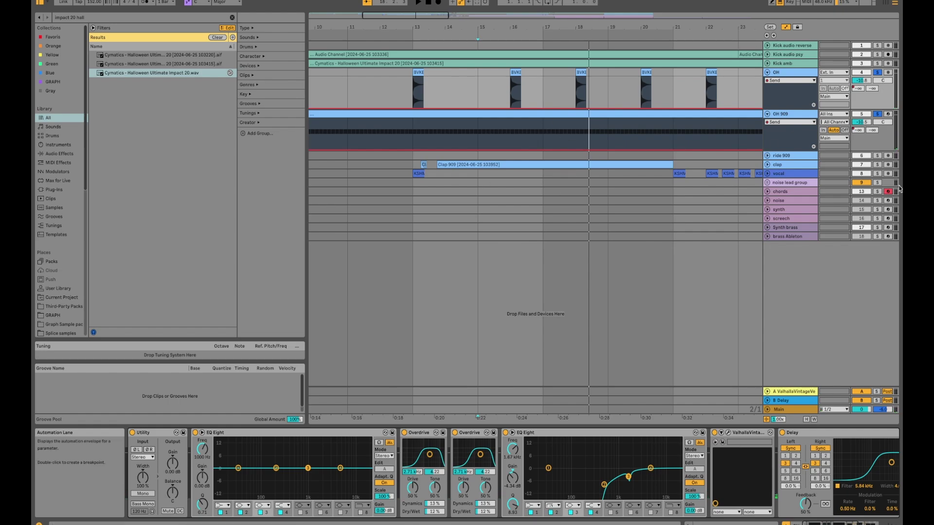
left_click(803, 72)
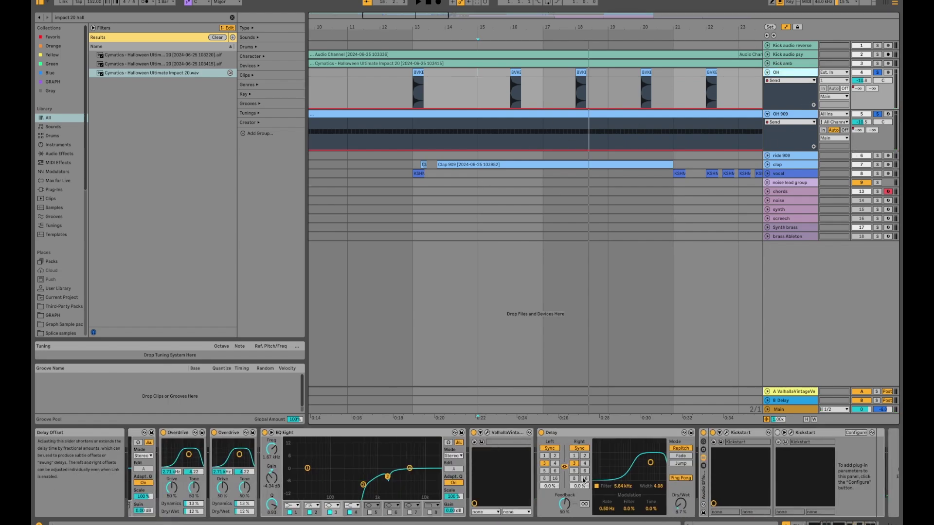
scroll(584, 481, "up", 5)
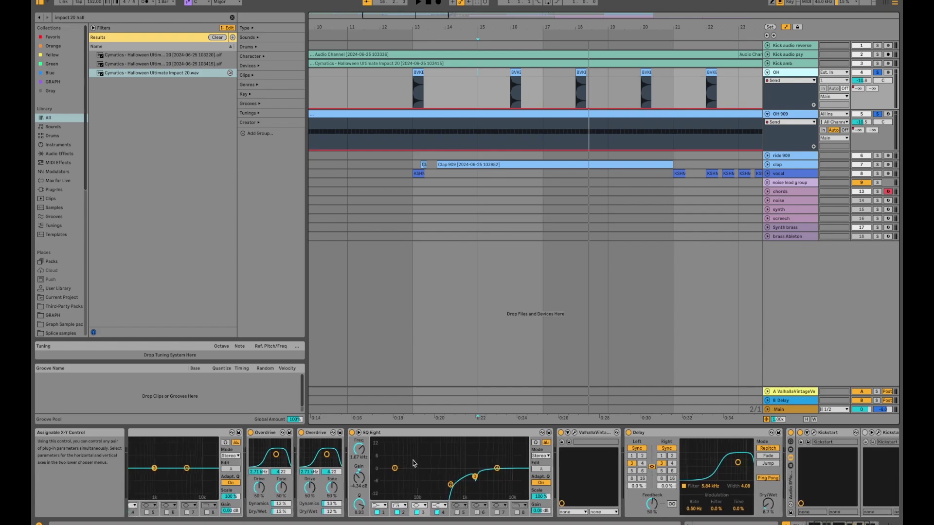
Solo the ride 909 track and unfold it to show its clips and volume automation around bar 33.
scroll(414, 463, "up", 8)
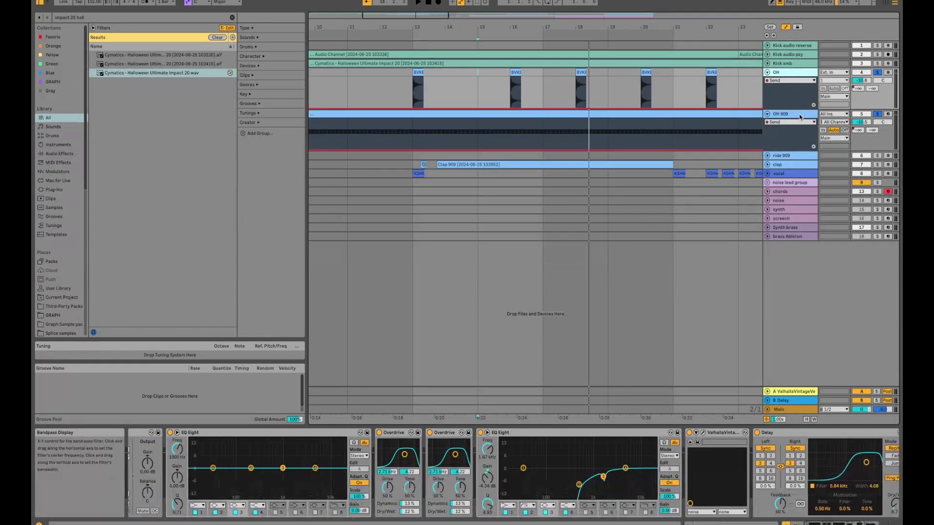
left_click(800, 117)
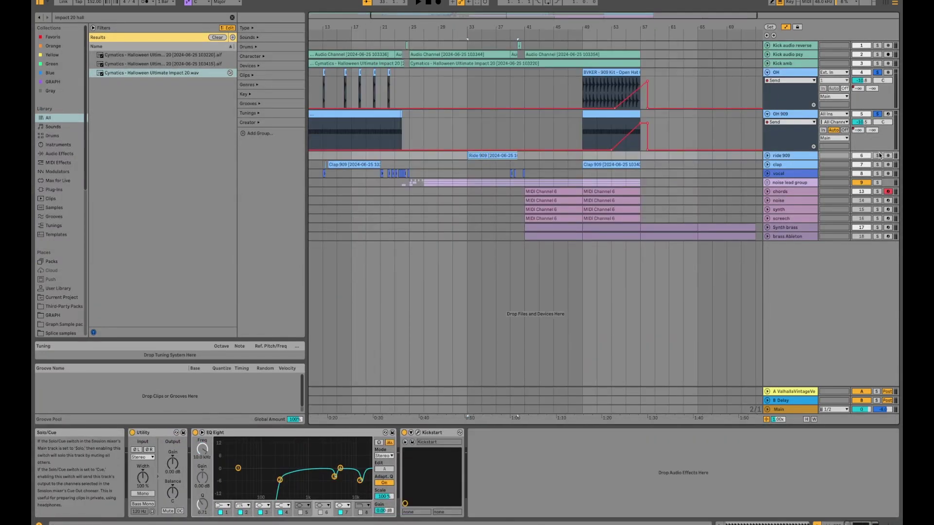
left_click(767, 156)
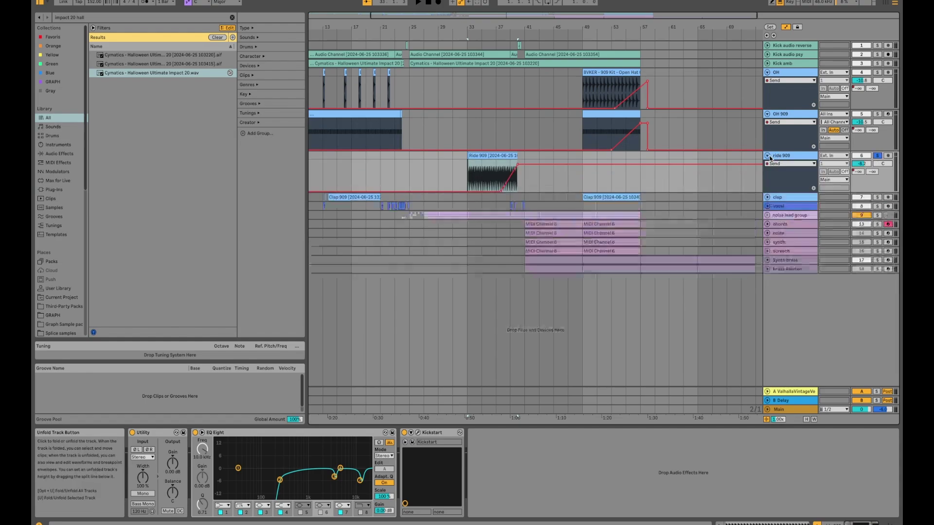
scroll(471, 170, "up", 5)
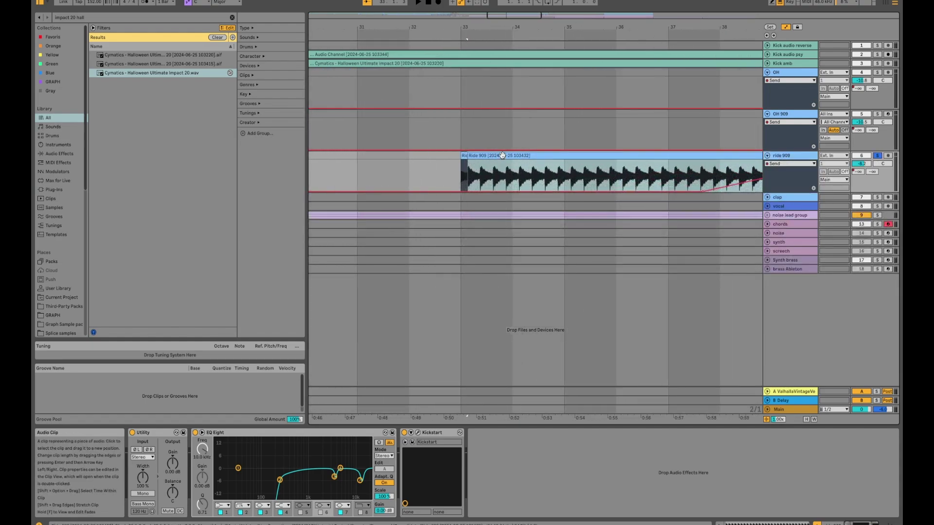
Compare the short opening clip and the long Ride 909 clip at bar 33 by selecting them in turn.
left_click(510, 169)
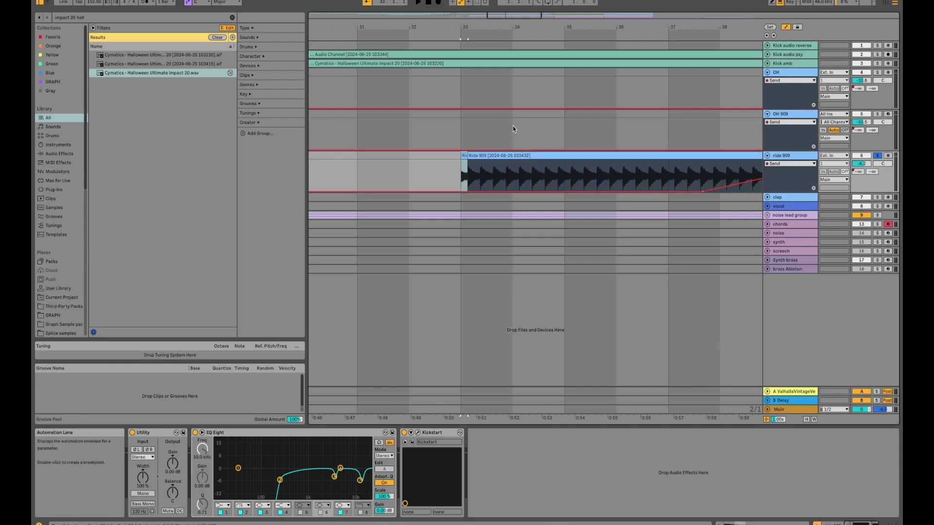
left_click(509, 157)
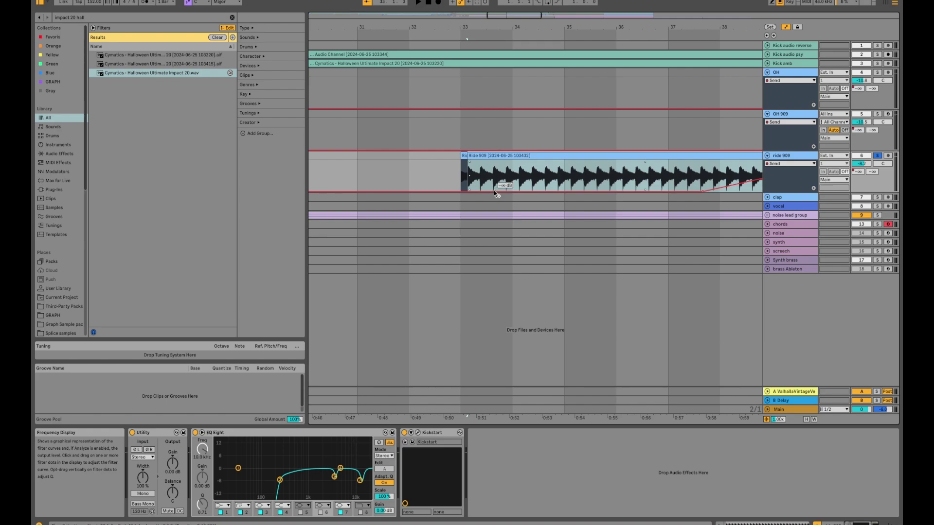
left_click(465, 155)
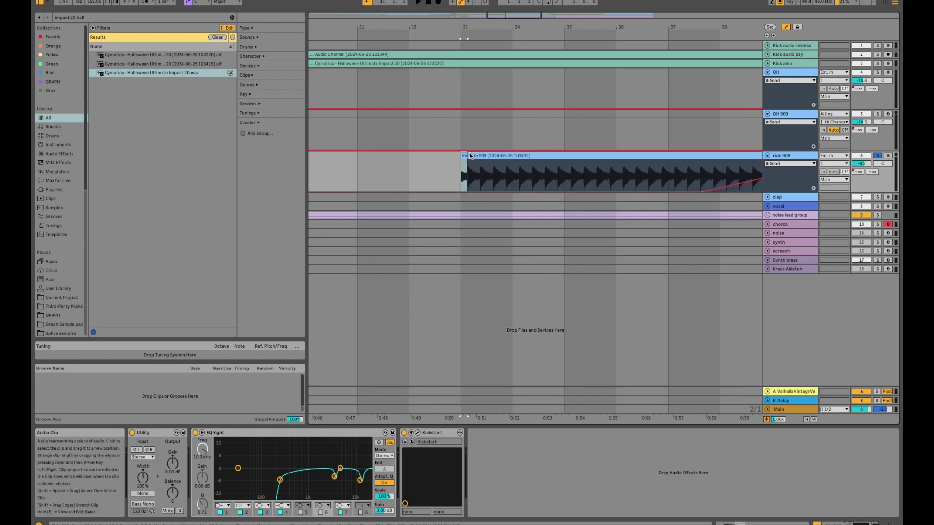
left_click(483, 154)
left_click(463, 155)
scroll(500, 169, "right", 2)
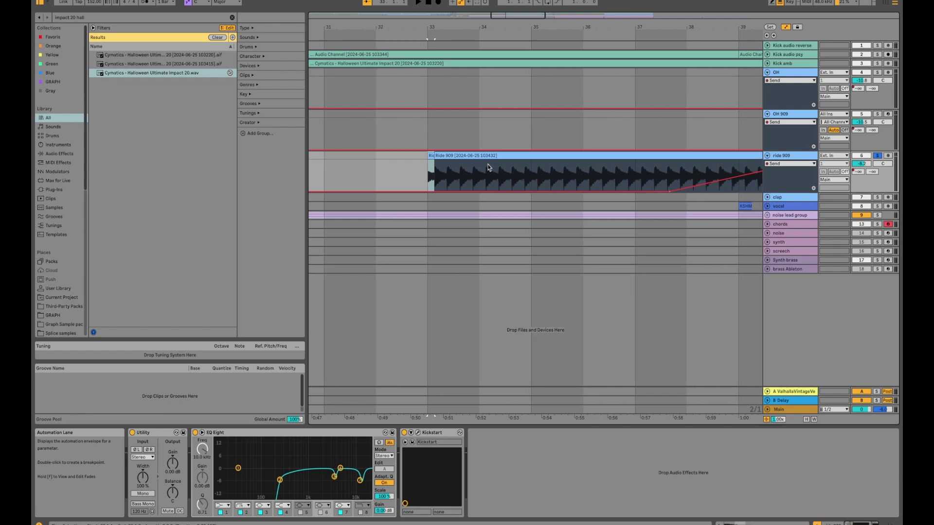
Examine the waveform of the long Ride 909 clip up close around its hits, and return to the arrangement.
double_click(461, 156)
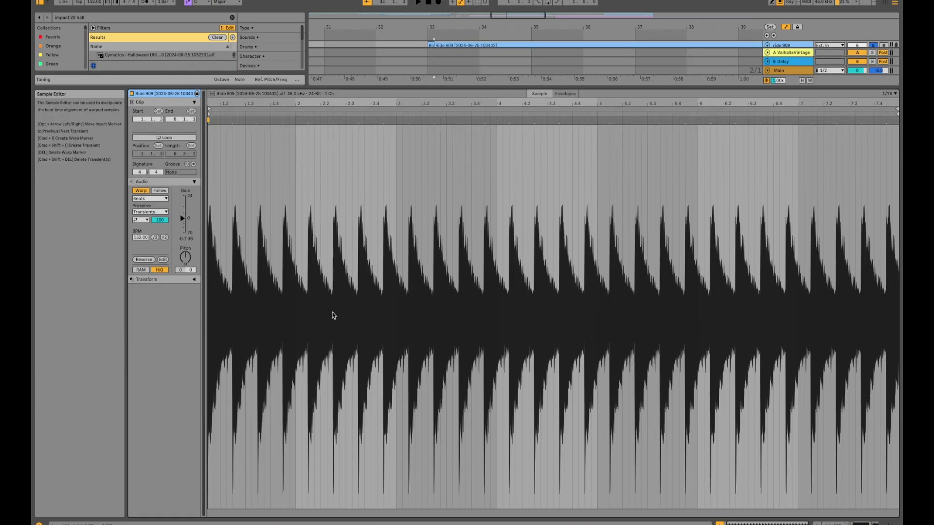
scroll(277, 214, "up", 5)
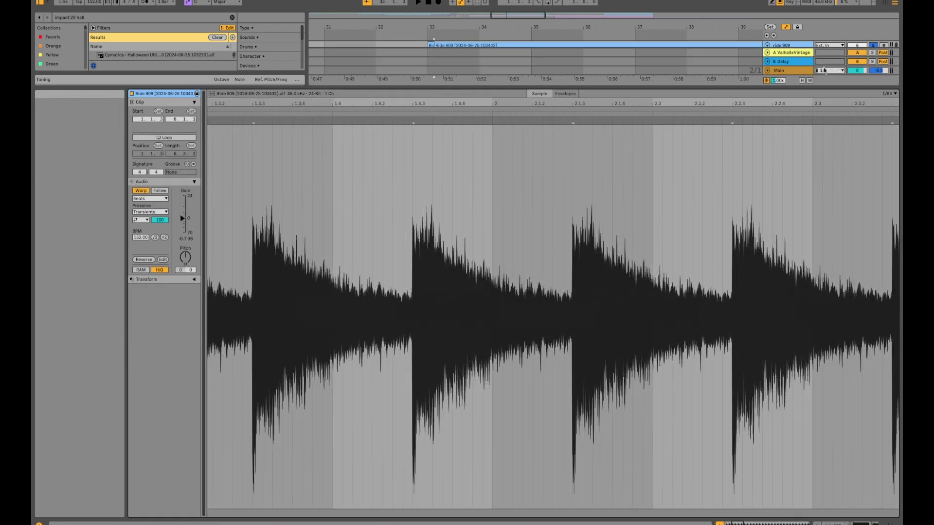
scroll(359, 306, "up", 5)
scroll(358, 306, "up", 2)
scroll(292, 291, "right", 3)
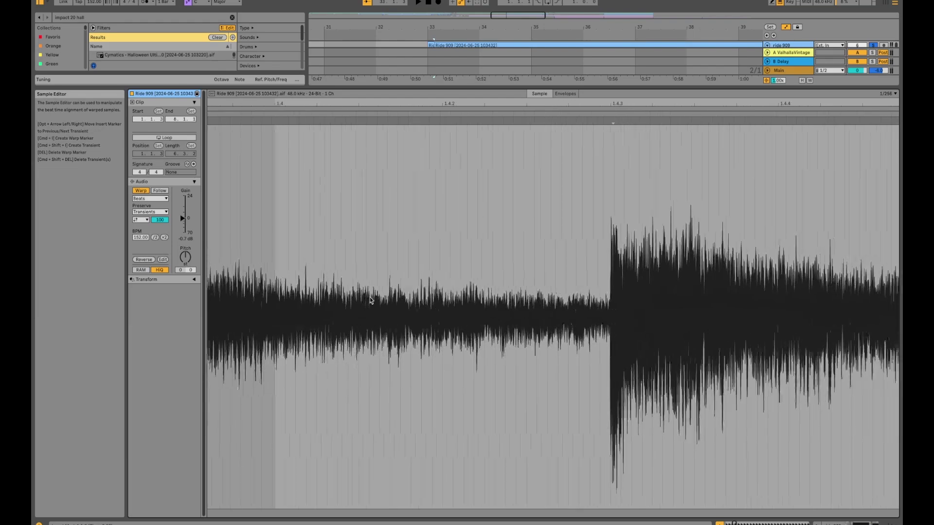
scroll(214, 284, "down", 3)
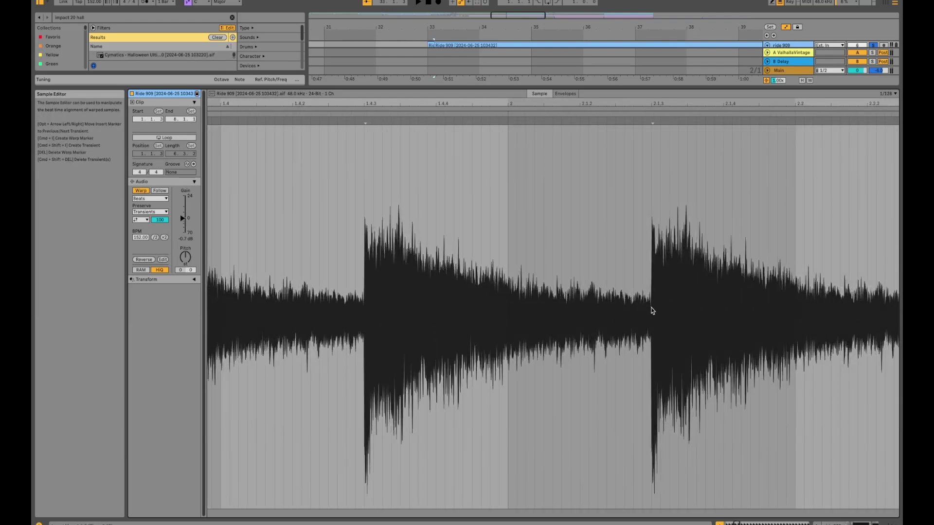
left_click(784, 62)
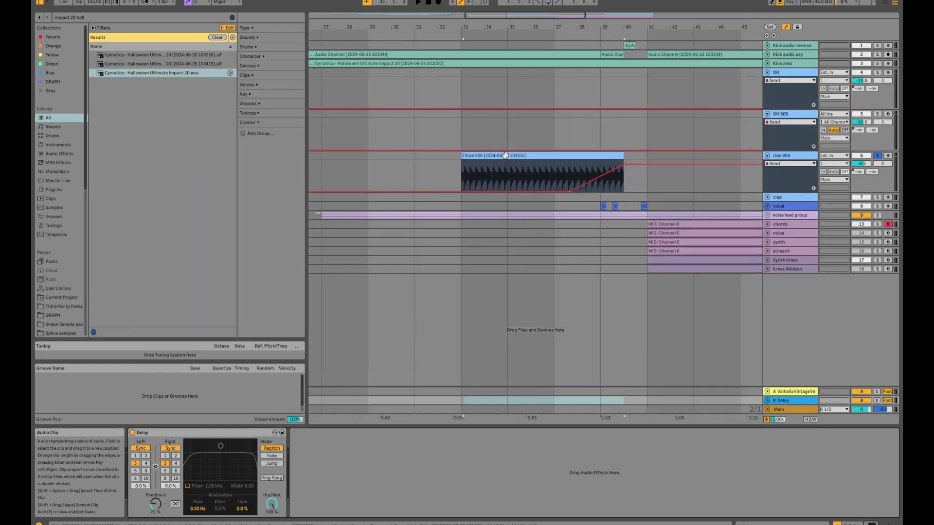
Inspect the ride 909 track's effect chain, viewing its EQ Eight and the Kickstart plug-in window before closing it.
left_click(788, 156)
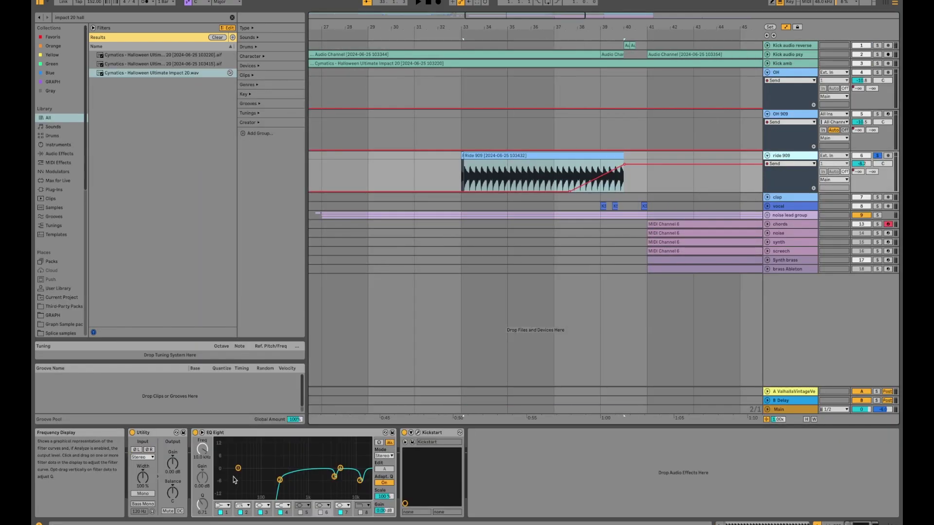
left_click(335, 432)
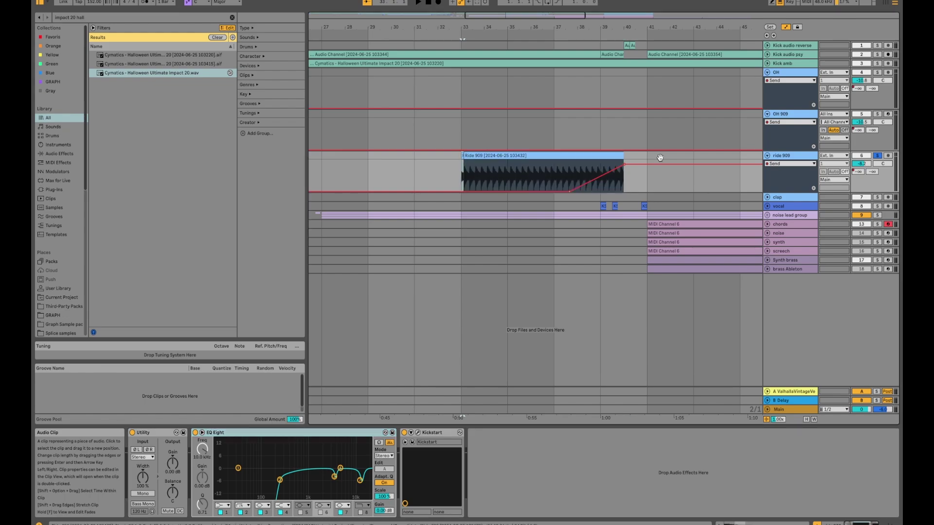
left_click(809, 158)
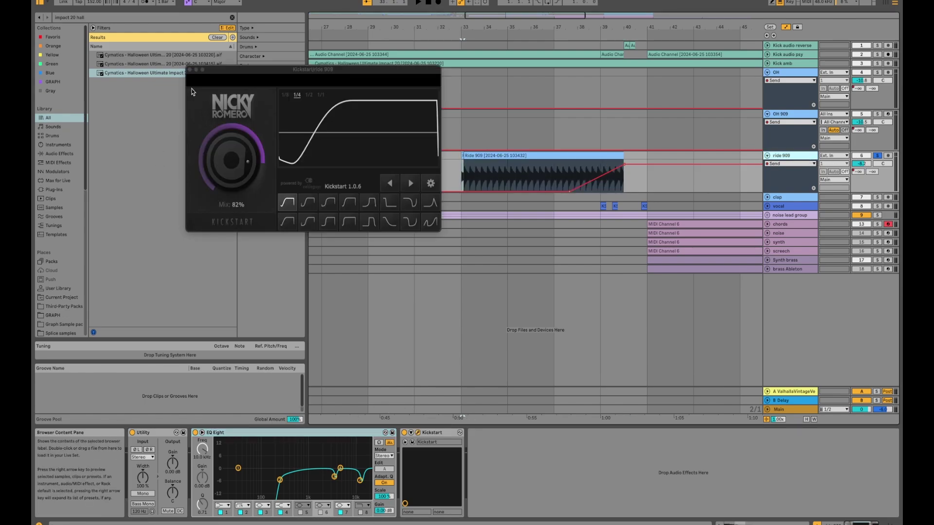
left_click(189, 71)
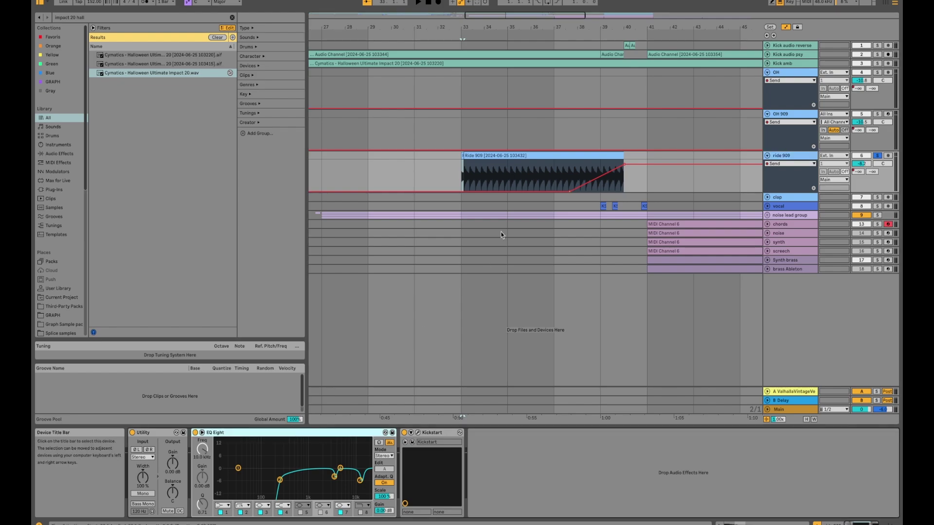
Play the ride from bar 33 while examining the cuts in the ride 909 track's EQ Eight.
key("space")
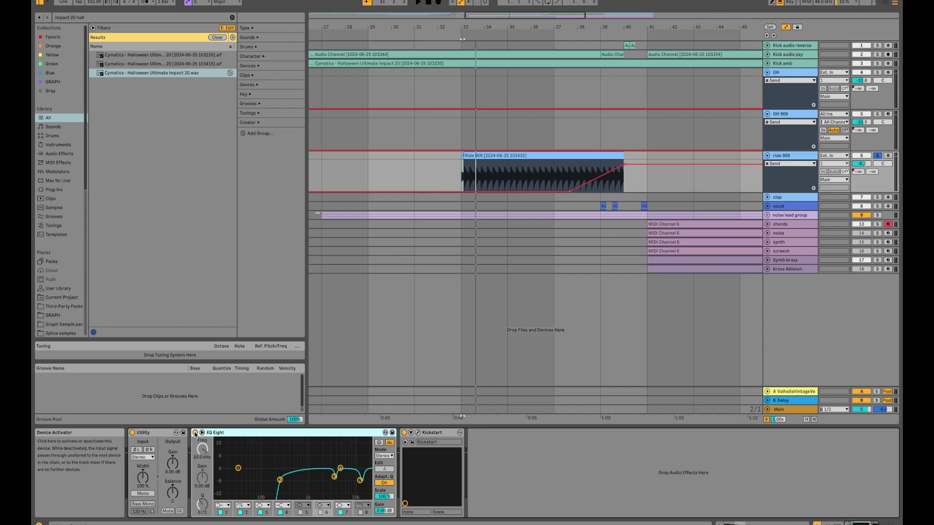
key("space")
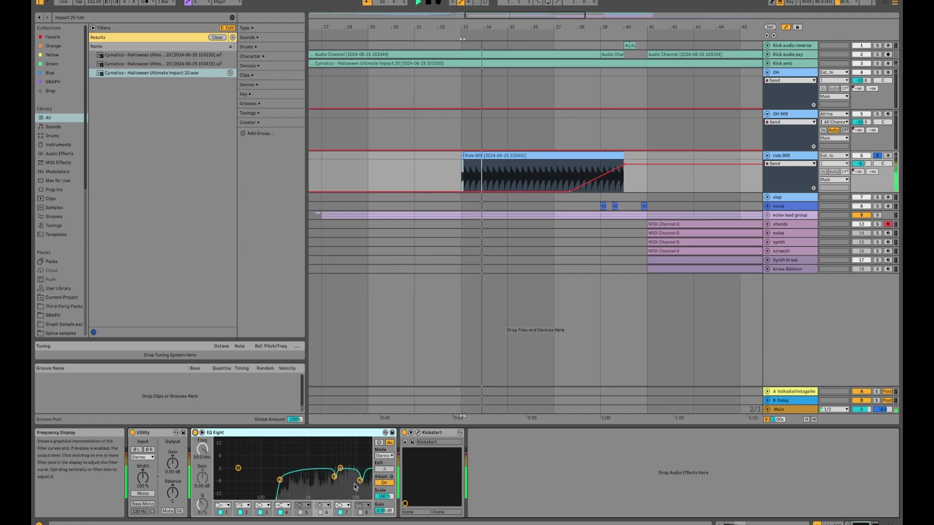
left_click(359, 481)
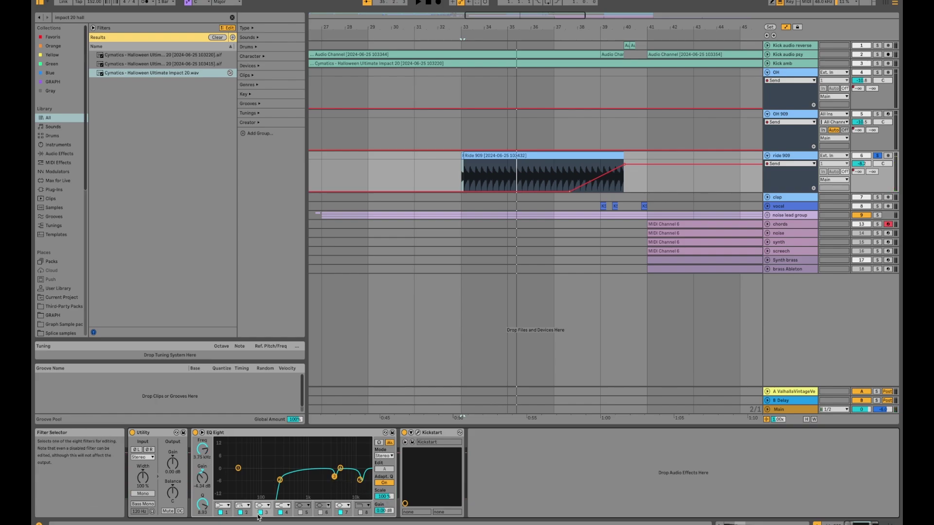
key("space")
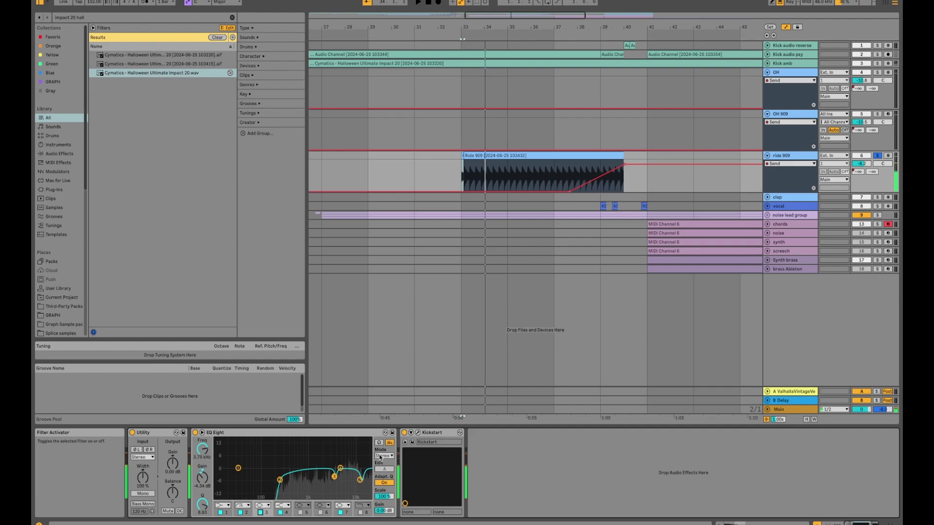
Select the first Clap 909 clip on the clap track and collapse the ride 909, OH 909 and OH tracks.
key("minus")
key("minus")
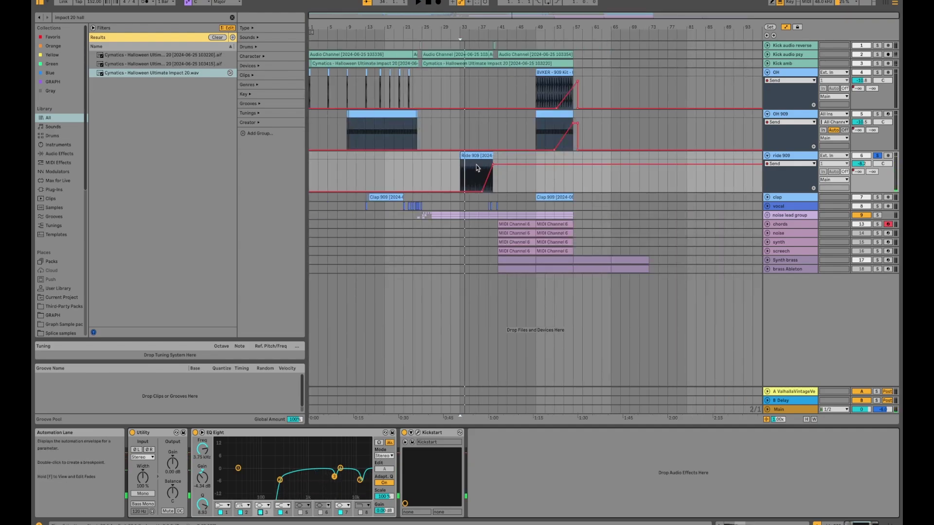
left_click(389, 197)
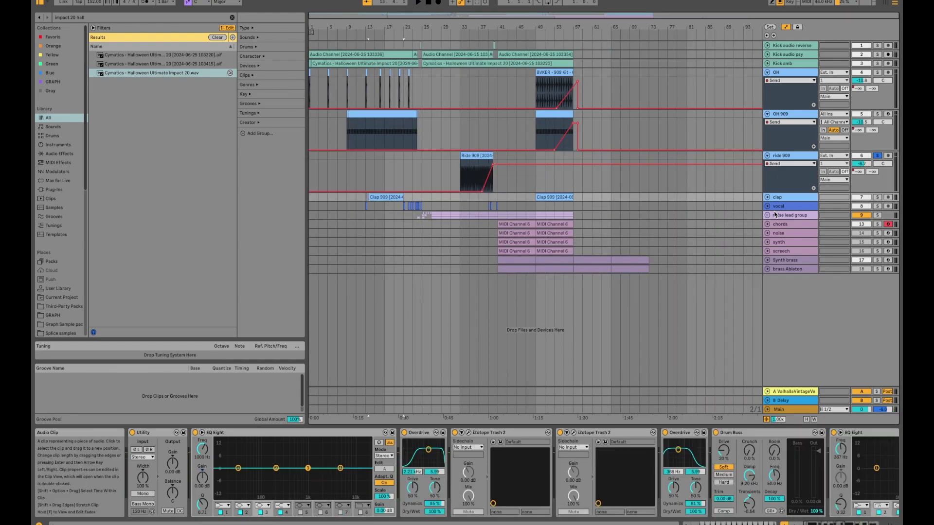
left_click(767, 155)
left_click(767, 114)
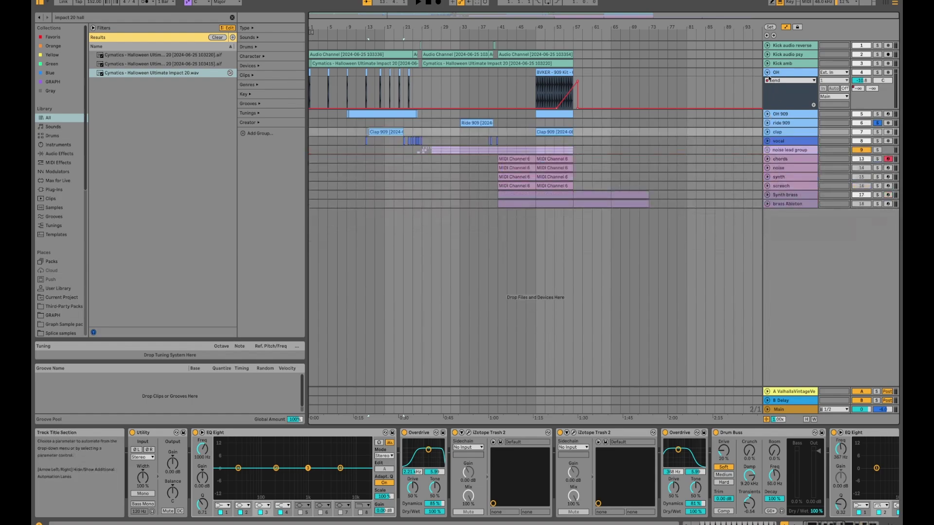
left_click(768, 73)
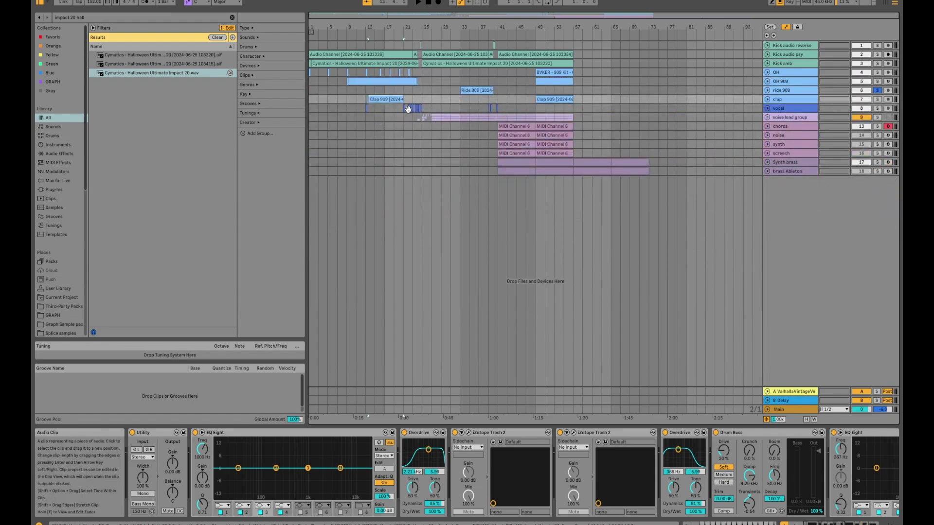
Audition the soloed clap track from its clip at bar 49, and from its first clip near bar 13.
left_click(552, 101)
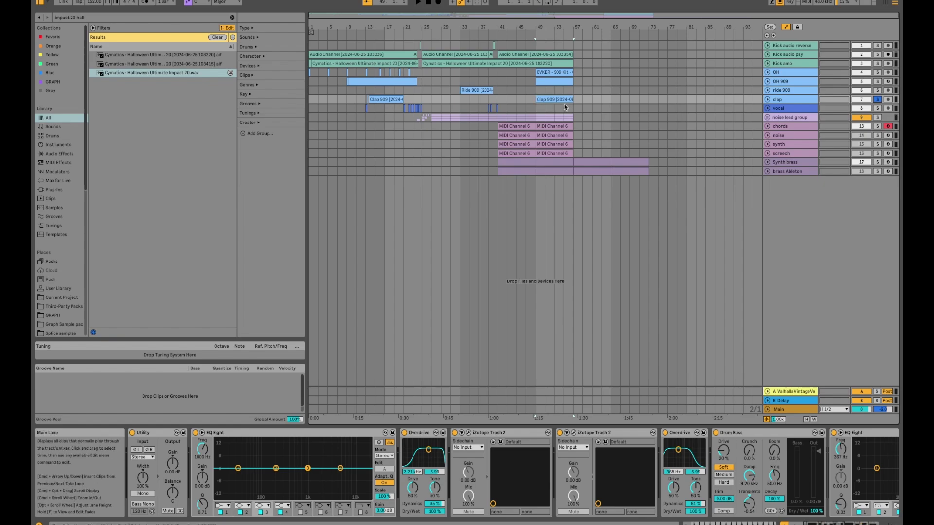
key("space")
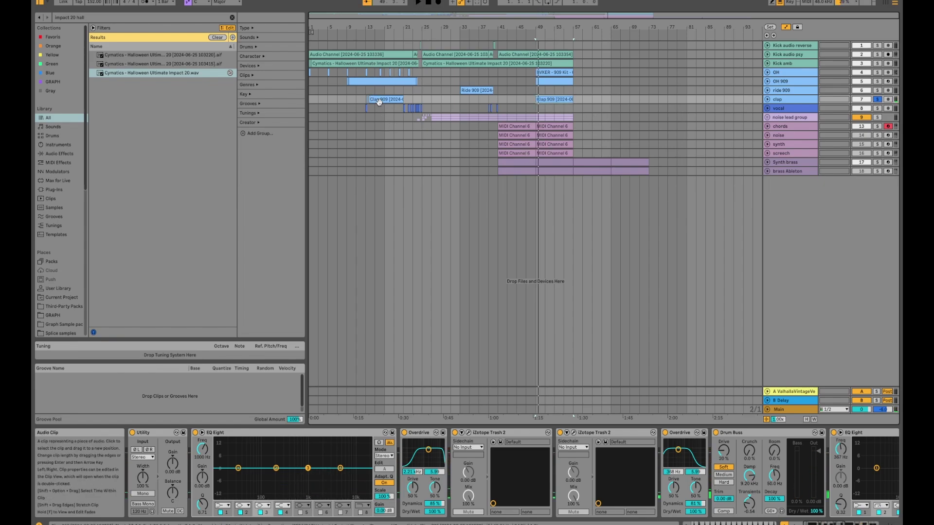
key("space")
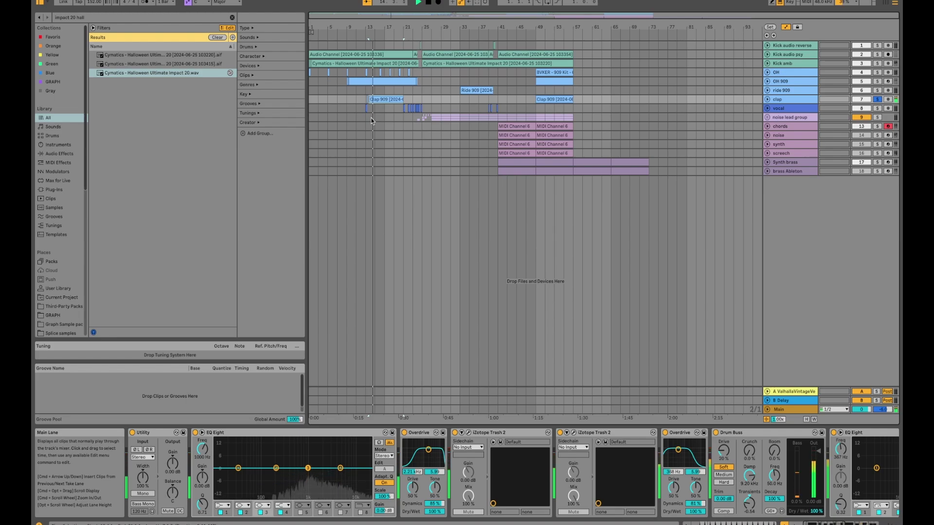
key("space")
key("plus")
key("plus")
key("plus")
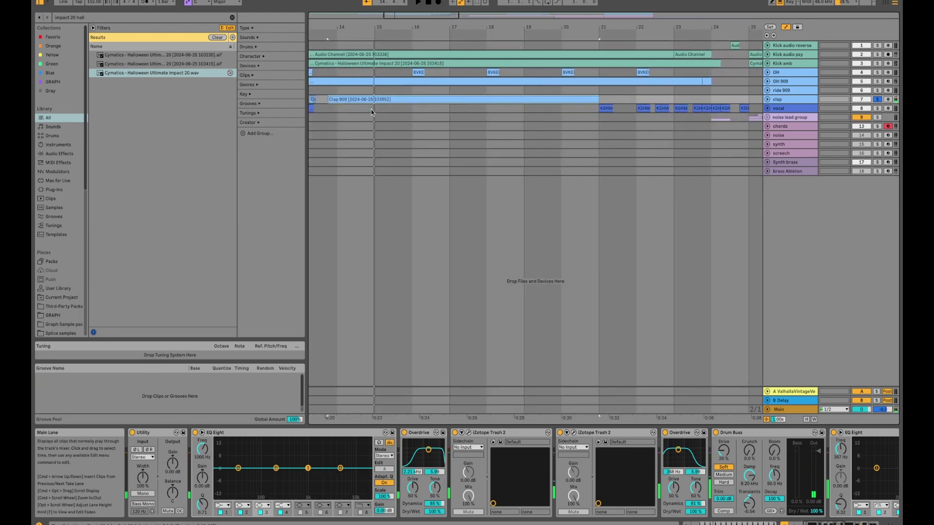
Look through the clap track's effect chain, including the Overdrives, both iZotope Trash 2 devices, Drum Buss, EQ Eight, ValhallaVintage, Delay and Kickstart.
left_click(516, 433)
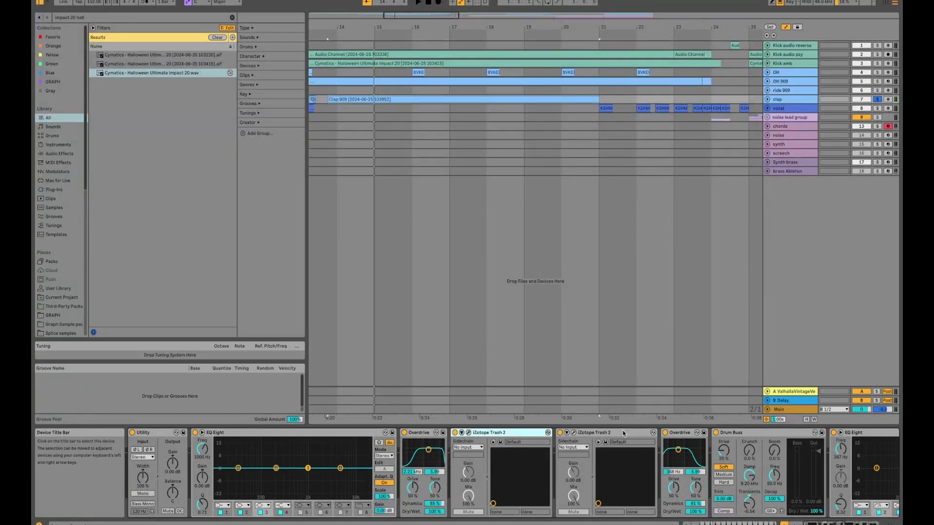
left_click(624, 433)
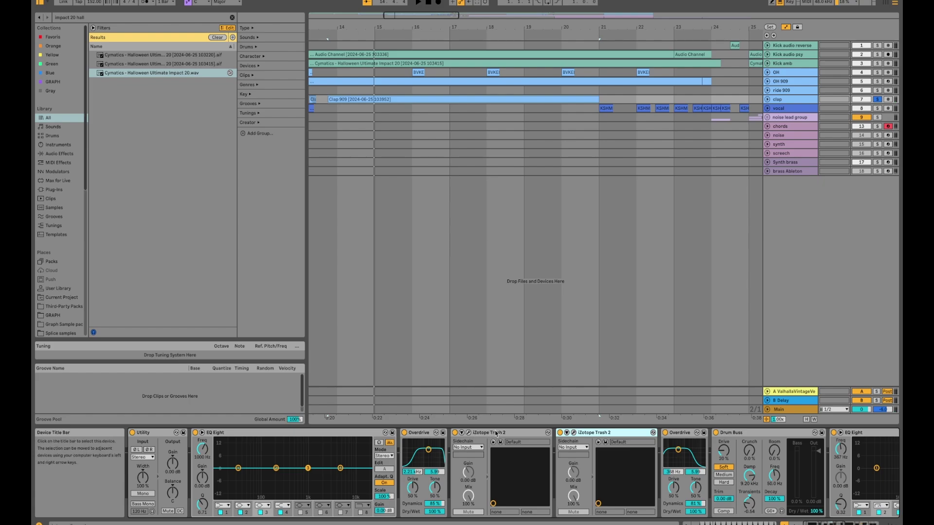
left_click(496, 434)
left_click(598, 434)
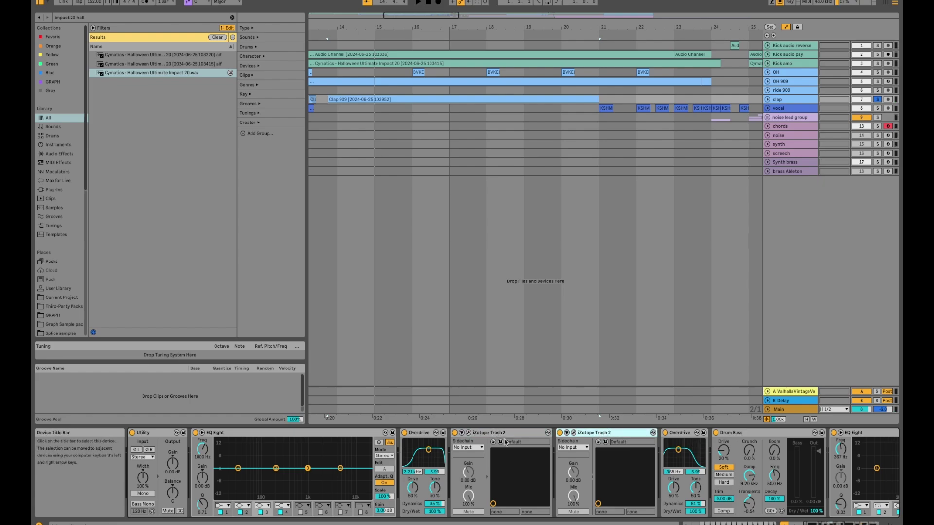
left_click(413, 433)
scroll(632, 457, "down", 5)
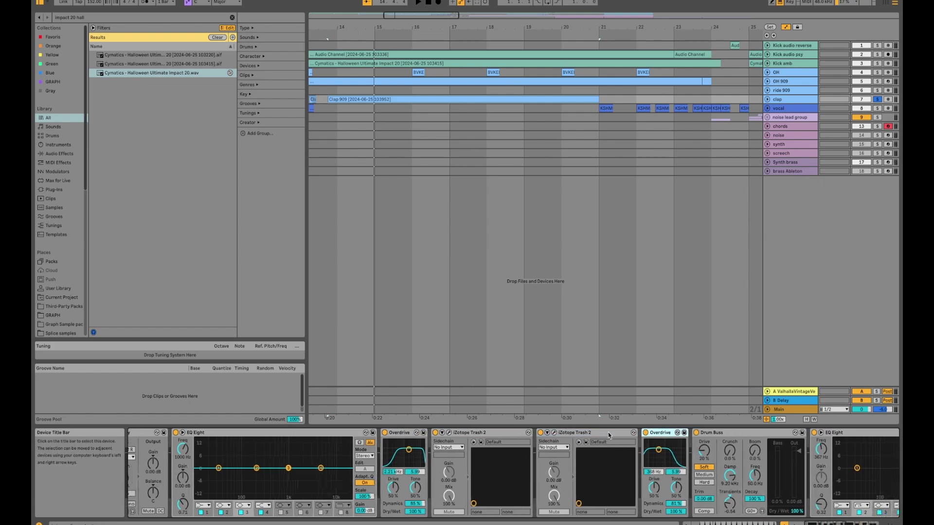
scroll(547, 449, "down", 8)
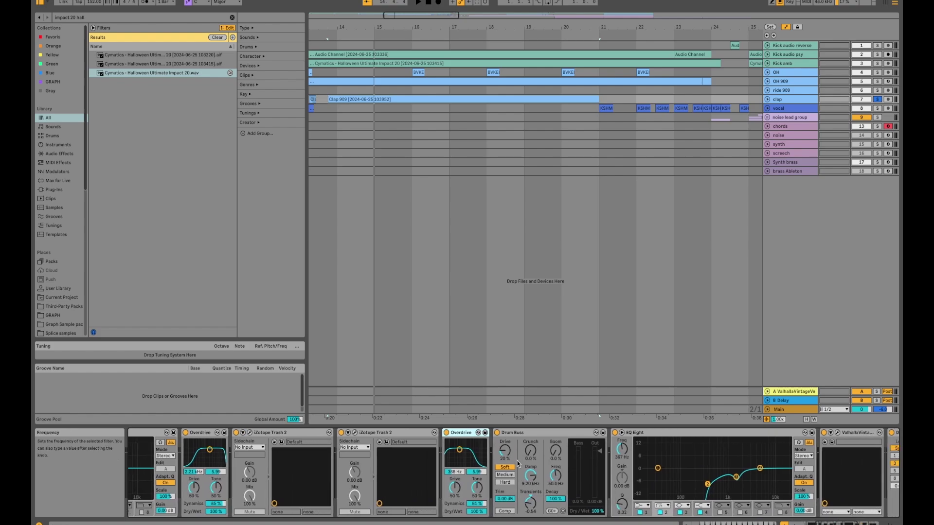
scroll(409, 458, "down", 3)
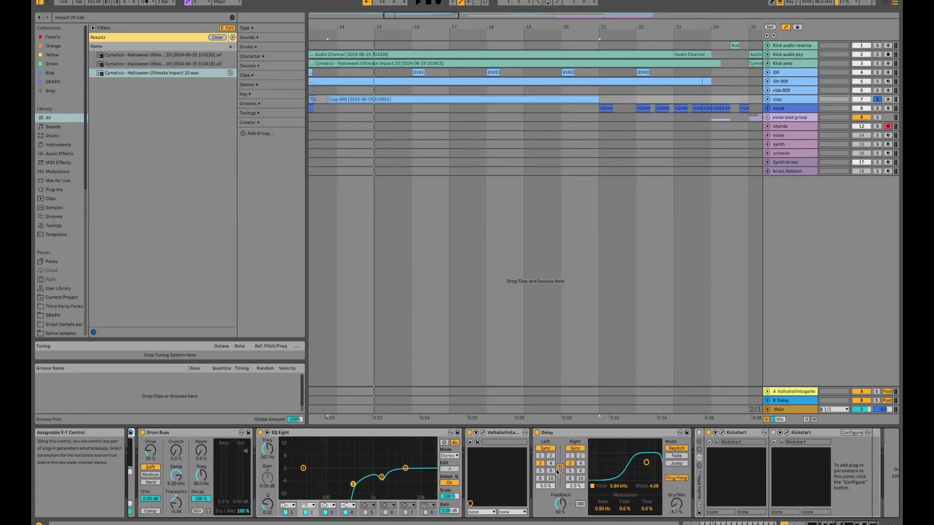
Open the first iZotope Trash 2 on the clap track and play the clap with the device switched off and on.
scroll(414, 434, "up", 12)
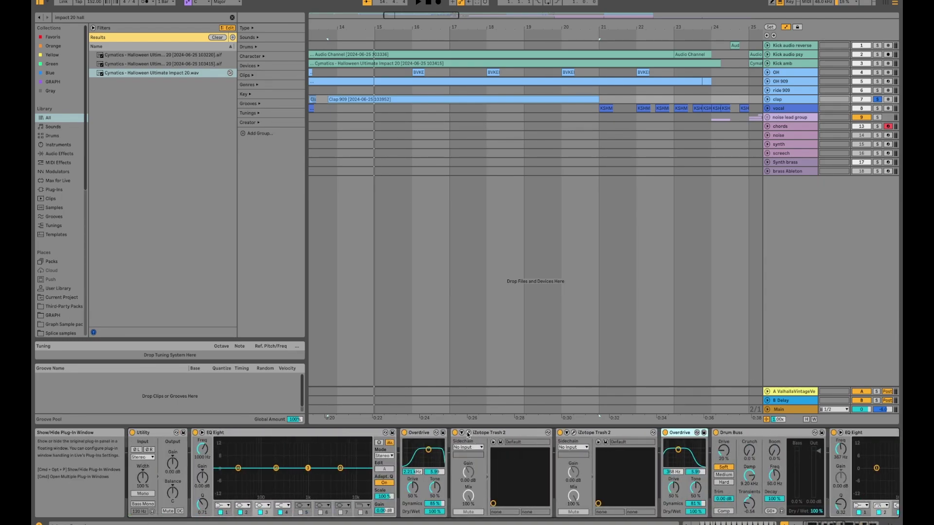
left_click(468, 432)
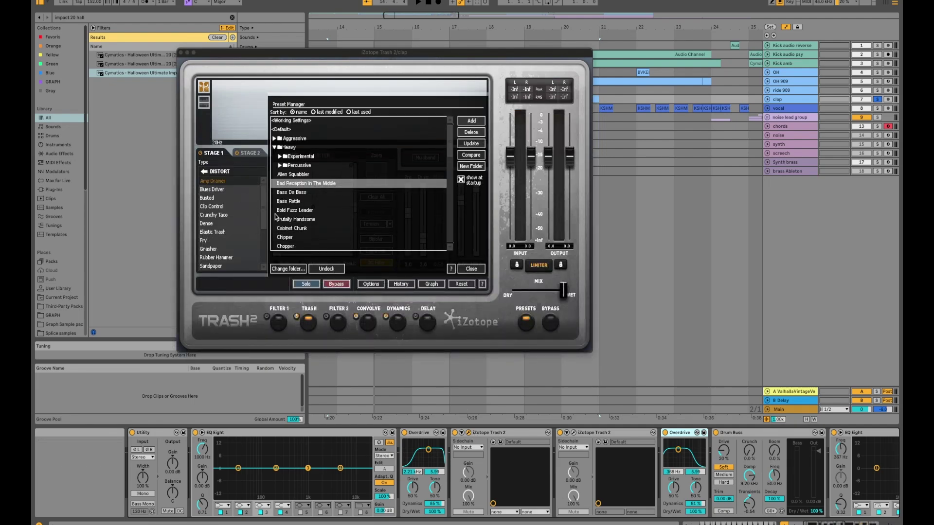
key("space")
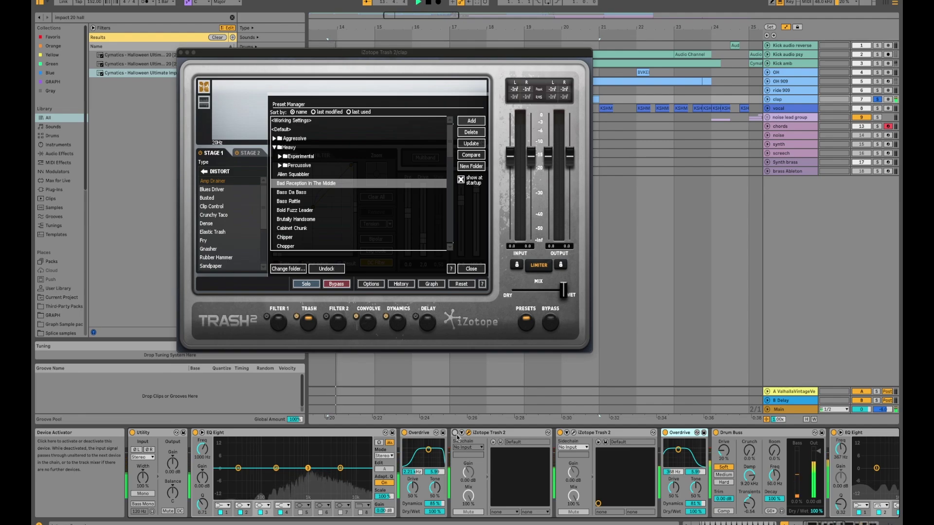
left_click(455, 433)
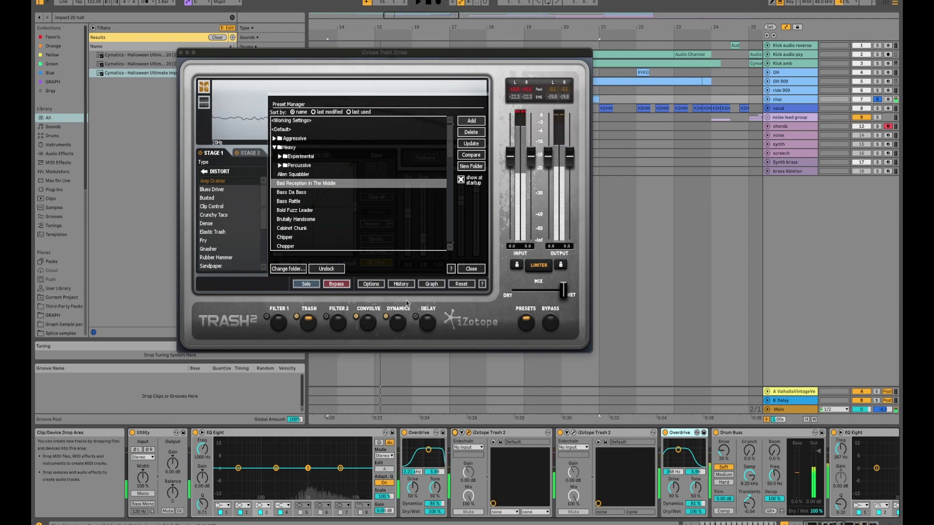
left_click(181, 52)
Try moving the second Overdrive ahead of the two Trash 2 devices, play the clap, and undo the move.
left_click(513, 438)
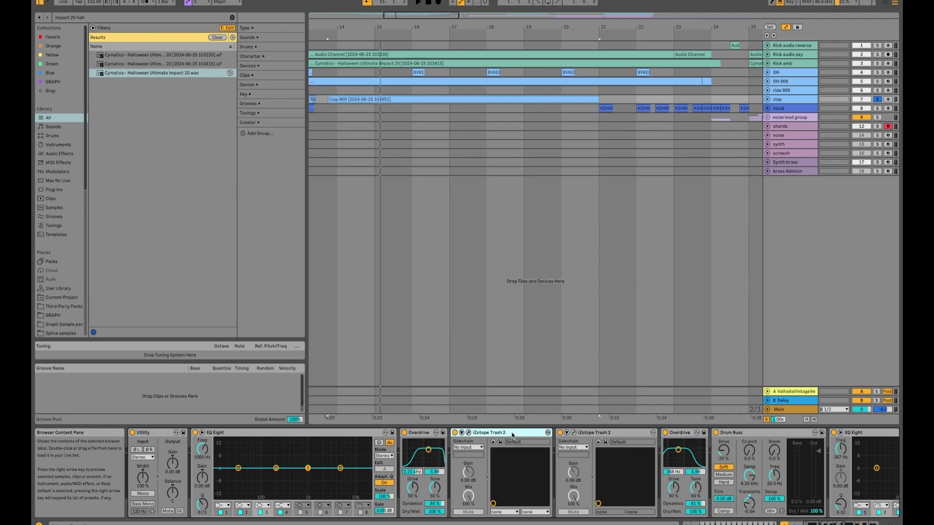
left_click(674, 431)
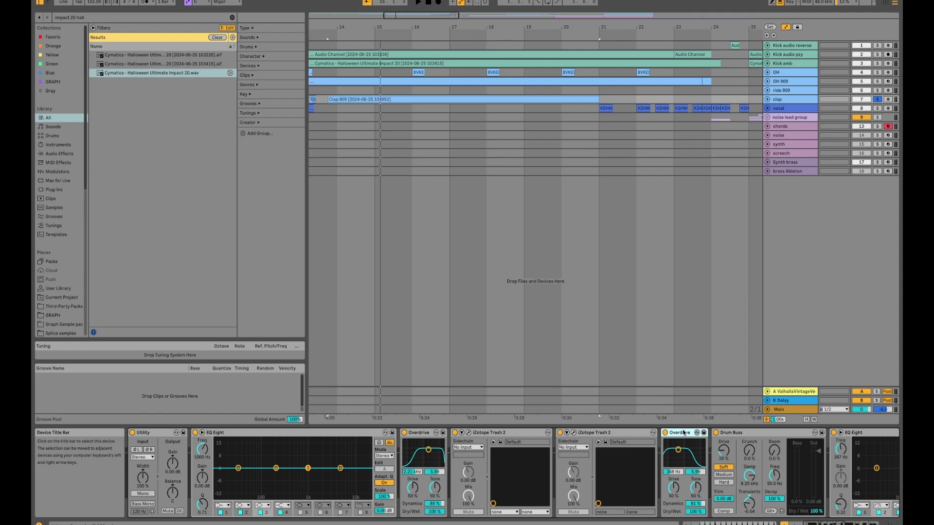
left_click_drag(489, 425, 457, 446)
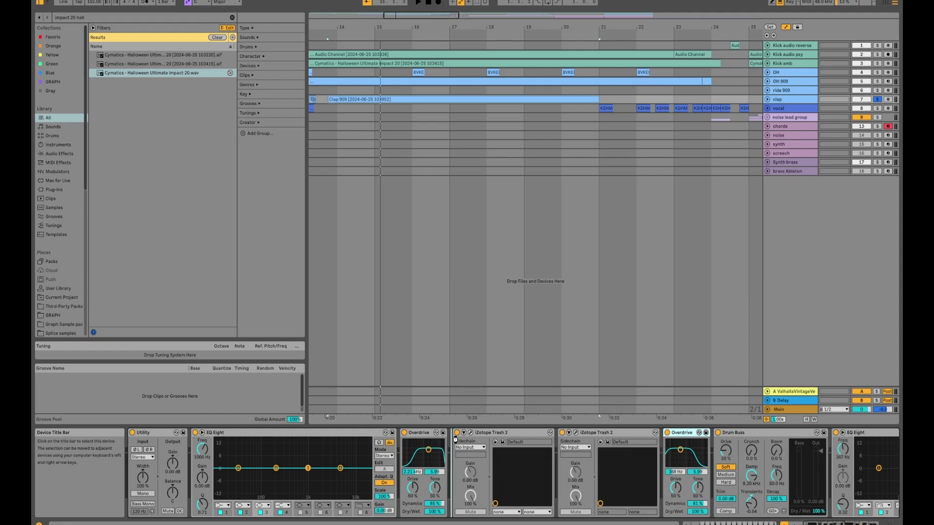
left_click_drag(456, 439, 456, 439)
key("space")
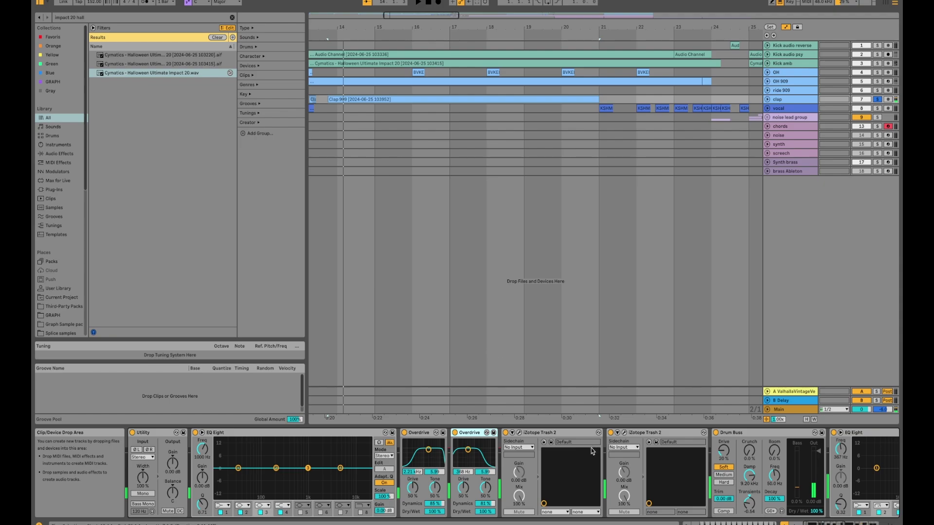
key("ctrl+z")
scroll(433, 442, "down", 3)
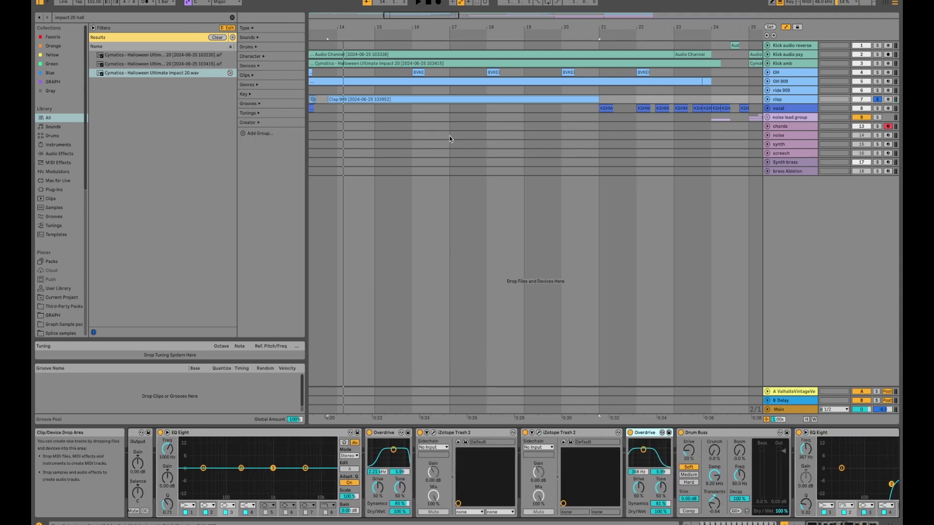
Solo and expand the vocal track, and play its first clip at bar 13.
scroll(518, 179, "down", 5)
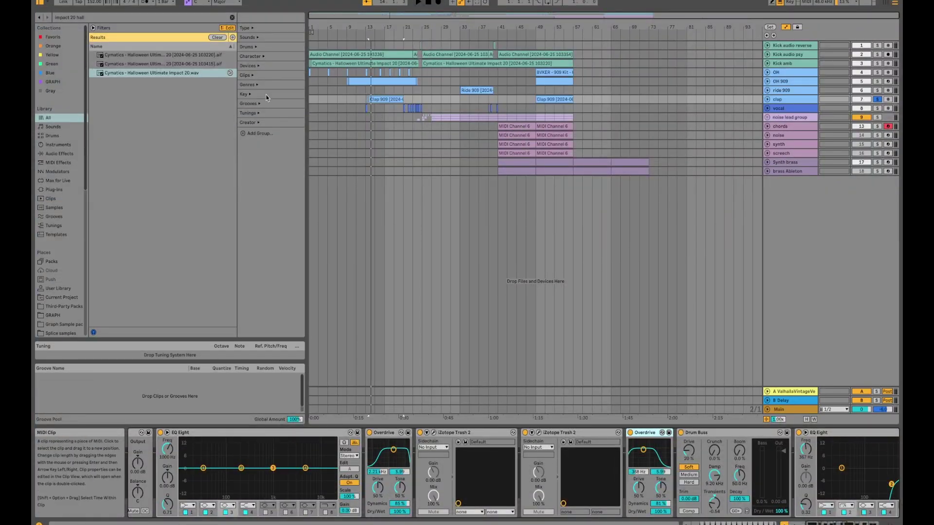
left_click(366, 108)
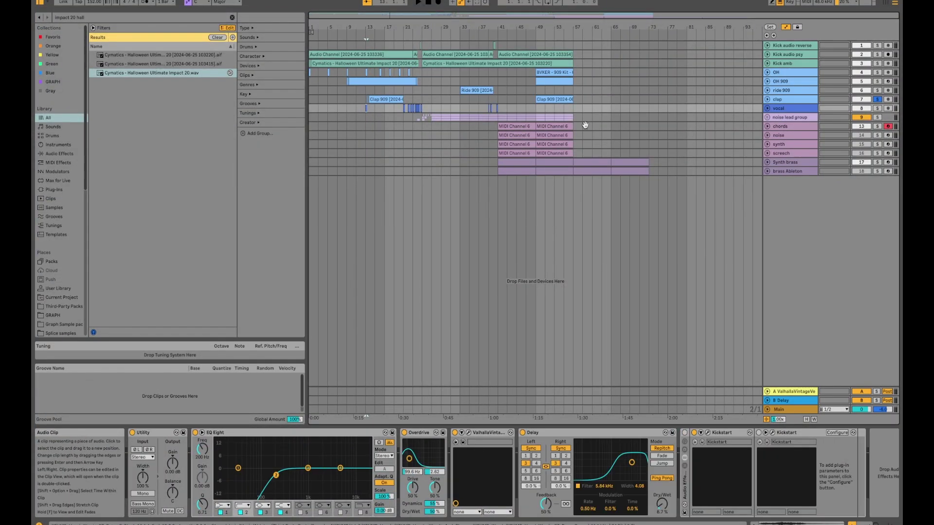
left_click(878, 109)
scroll(359, 121, "up", 5)
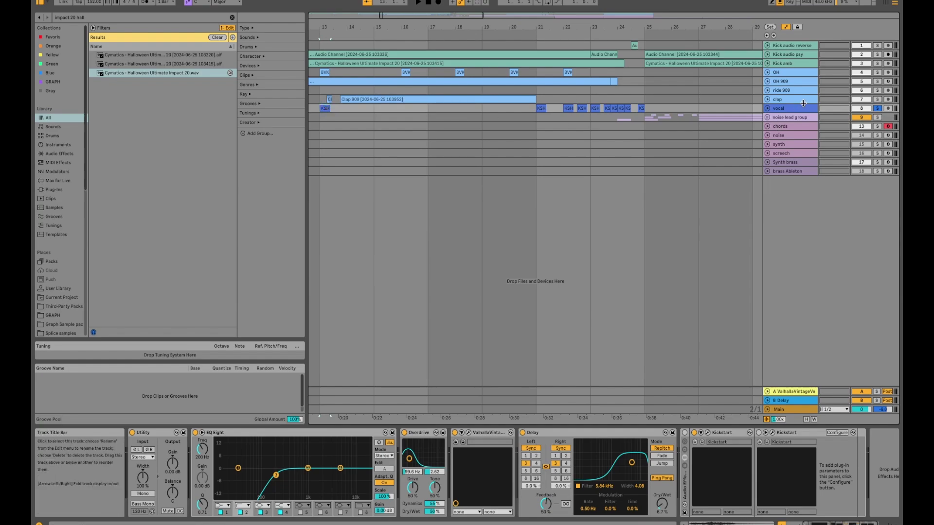
left_click(768, 108)
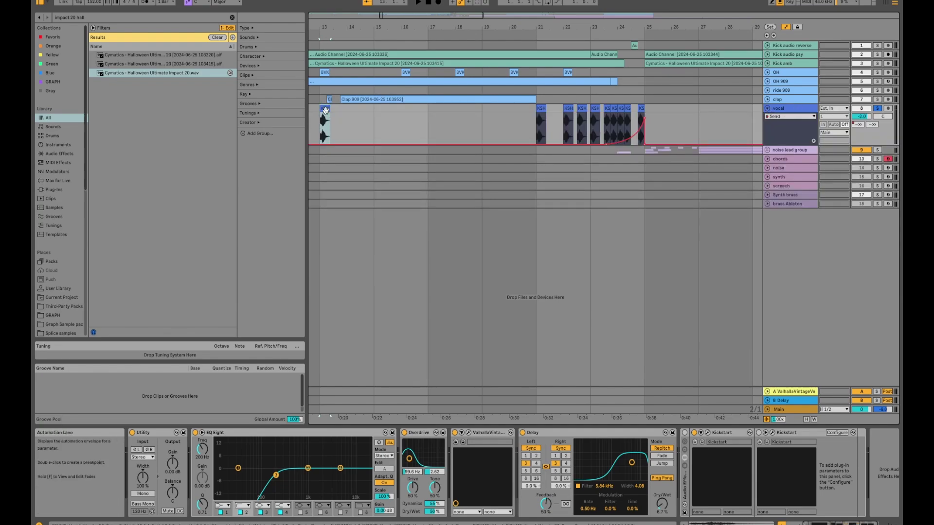
key("space")
key("space")
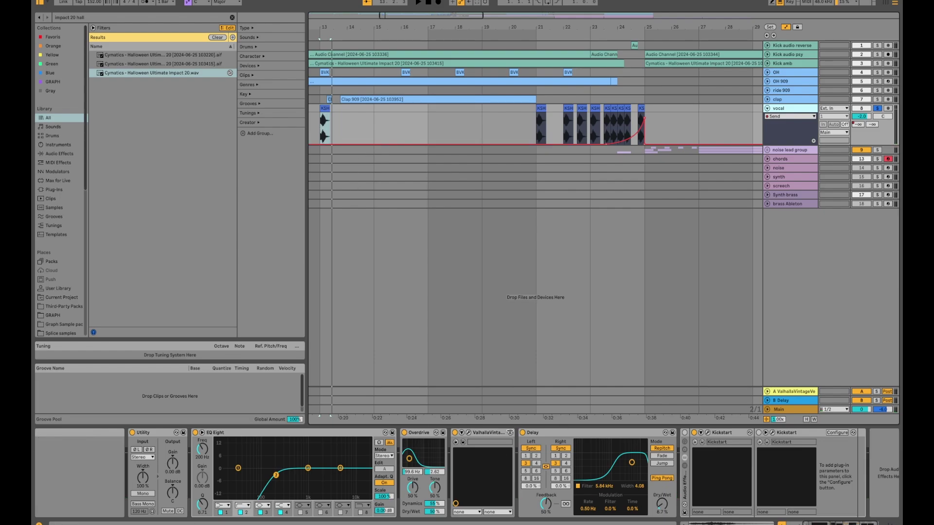
Examine the vocal track's ValhallaVintage, Delay and Overdrive, and play the vocal while switching the Overdrive off and on.
left_click(491, 434)
left_click(563, 434)
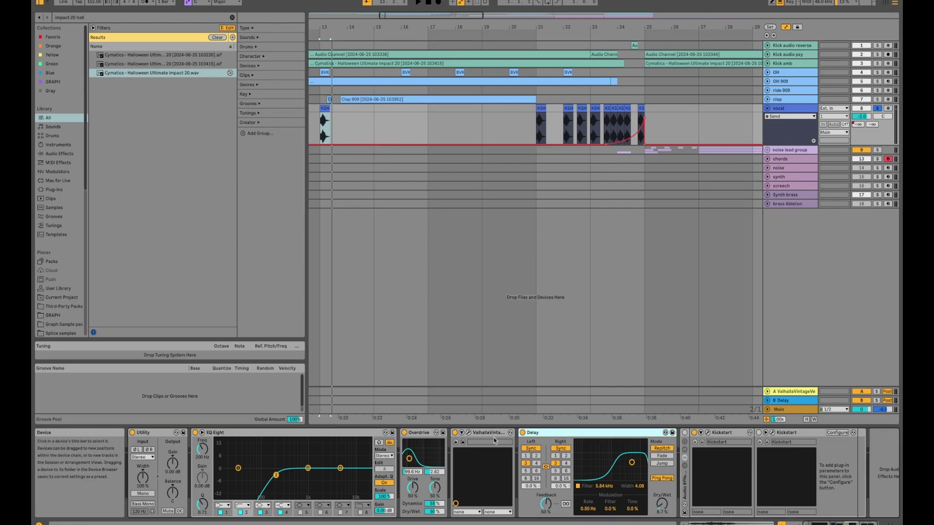
left_click(422, 433)
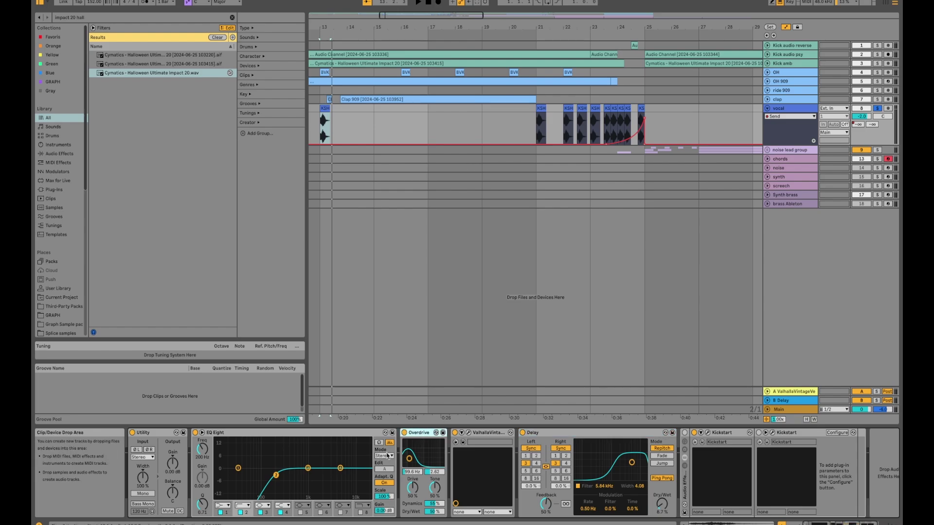
left_click(403, 433)
key("space")
left_click(404, 433)
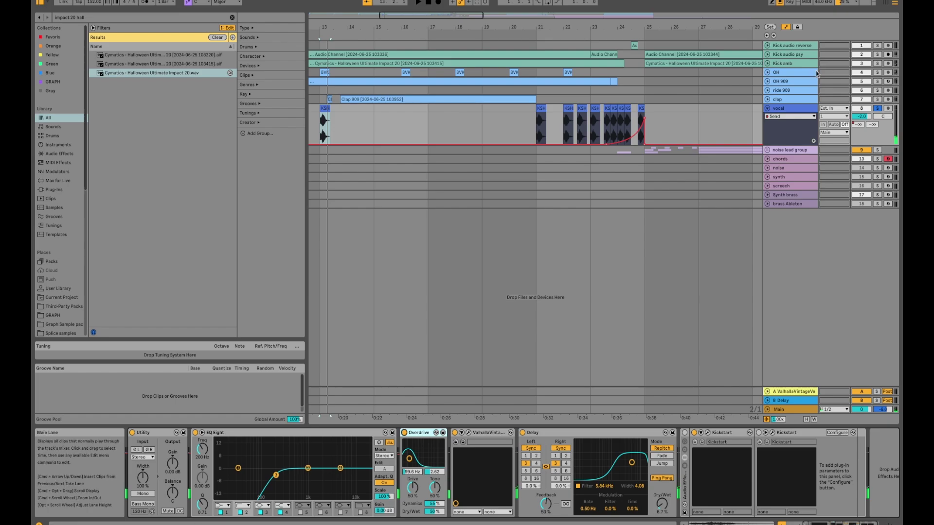
Play the vocal clip at bar 21 and examine the repeated vocal chops that follow it.
left_click(541, 110)
key("space")
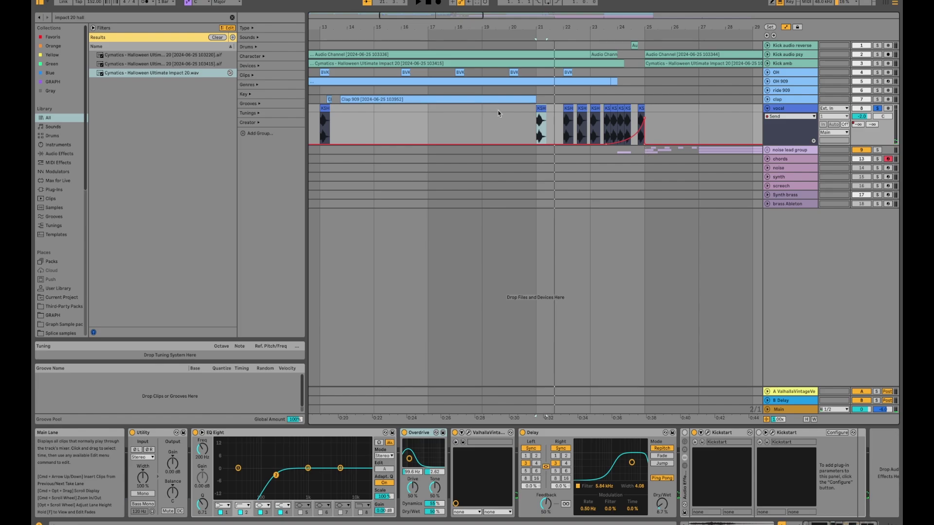
scroll(535, 107, "right", 3)
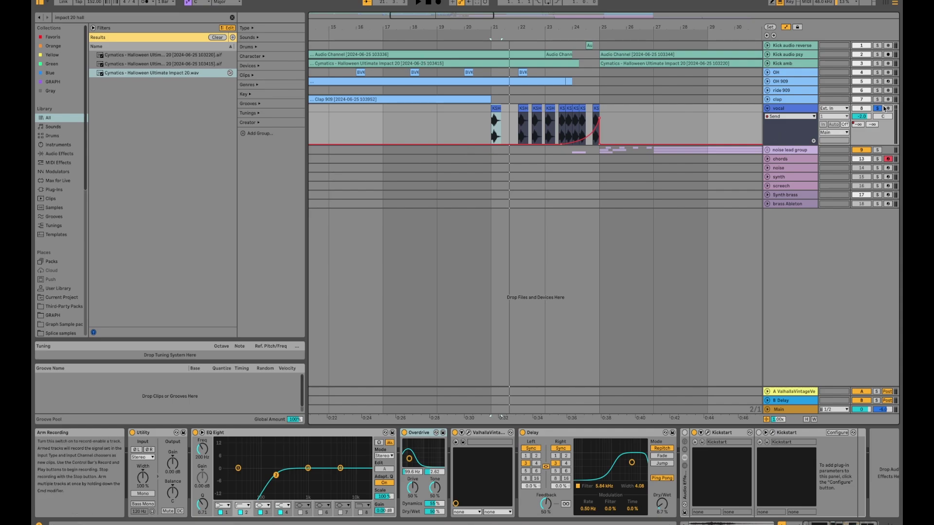
Collapse the vocal track and solo the Kick audio psy and Kick audio reverse tracks.
left_click(767, 108)
left_click(600, 81)
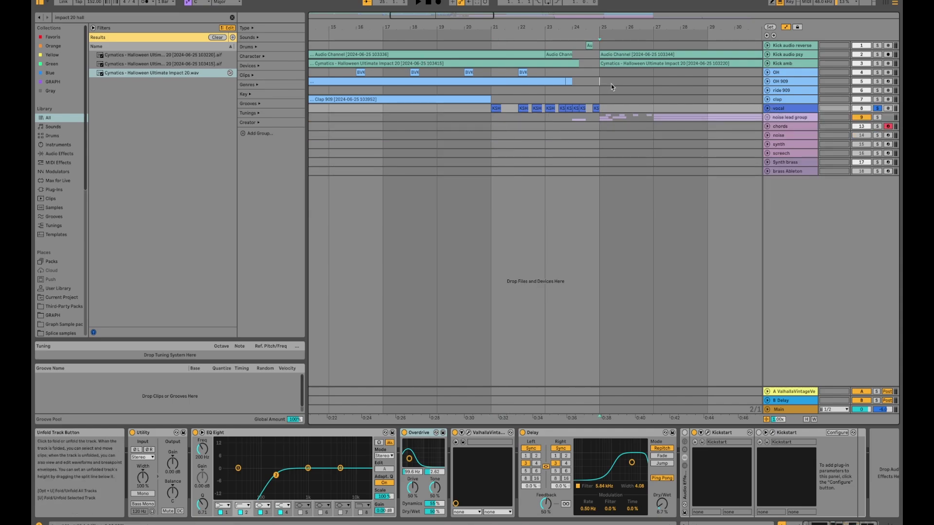
left_click(588, 46)
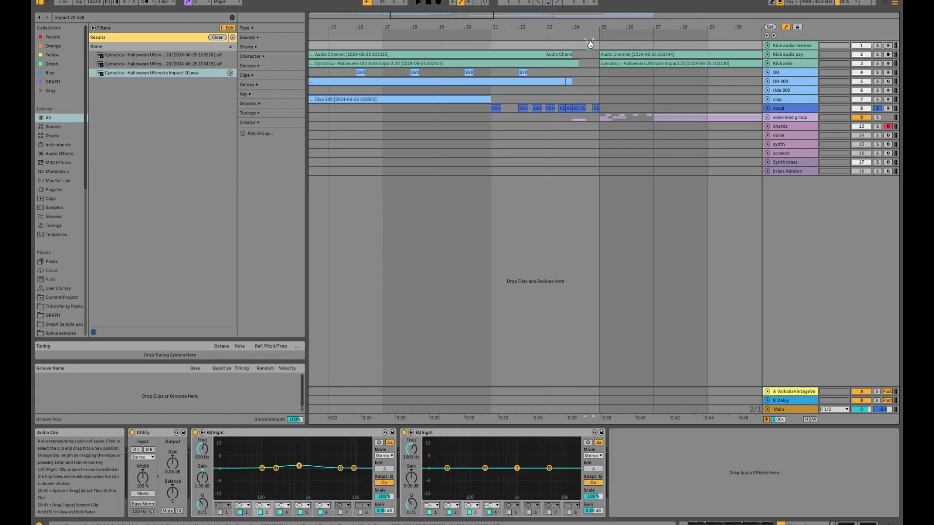
left_click(537, 55)
left_click(881, 55)
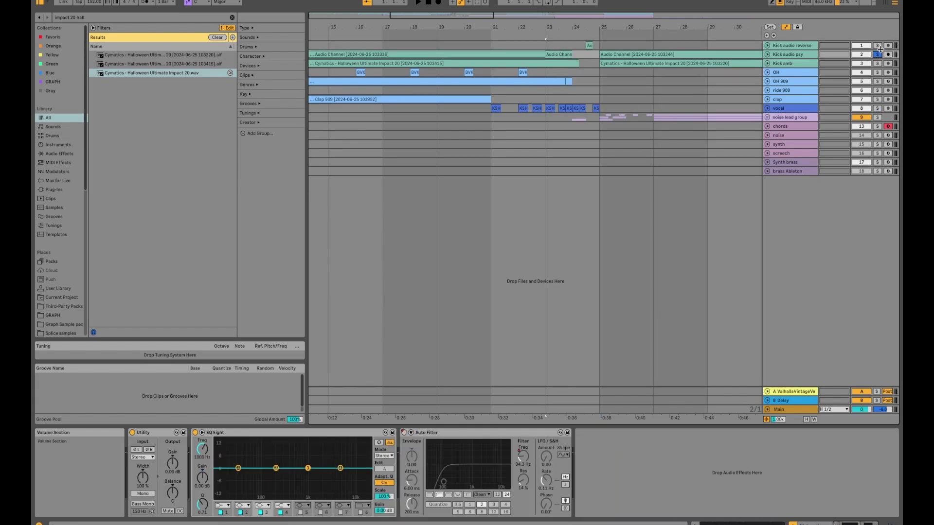
left_click(880, 49)
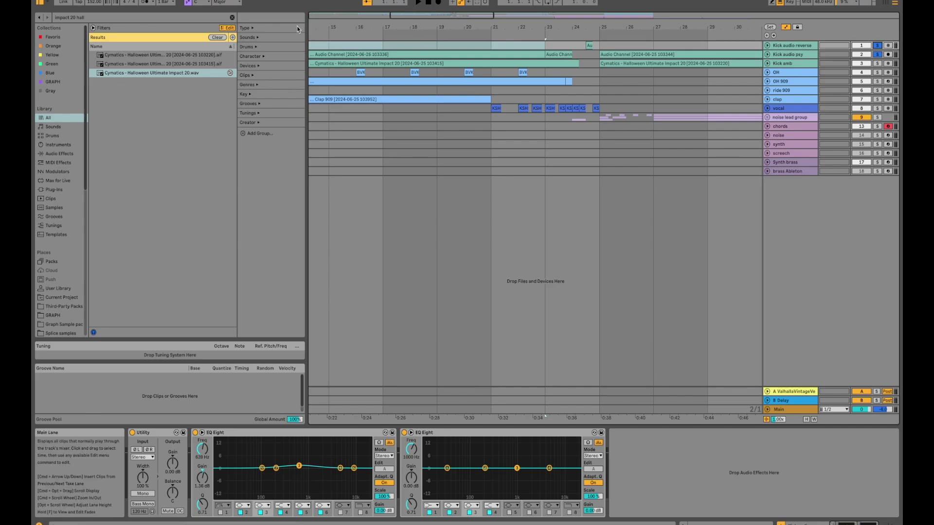
Play the soloed kick tracks from bar 23 through the reverse kick clip.
left_click(543, 59)
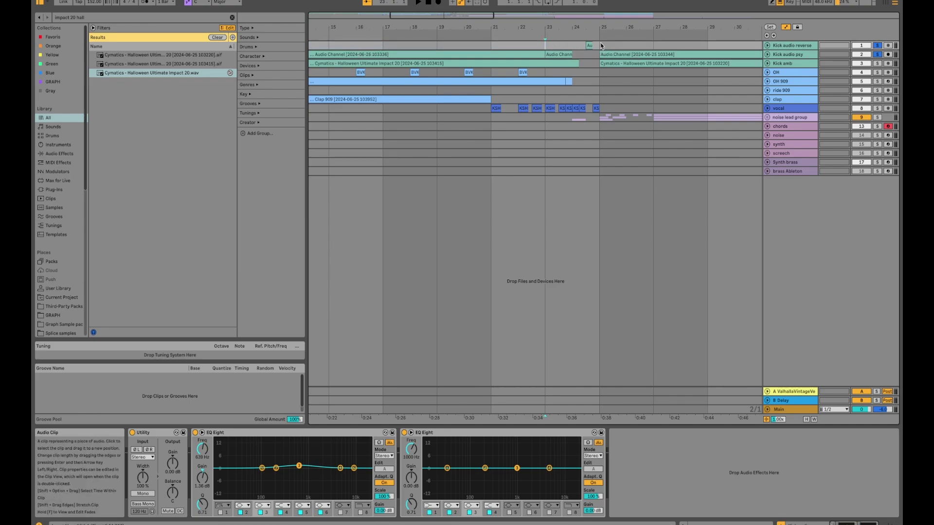
key("space")
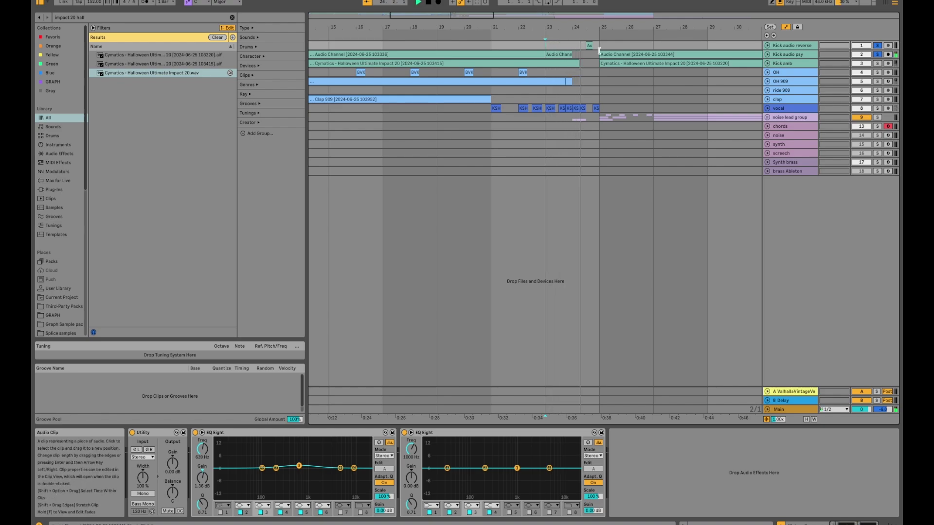
key("space")
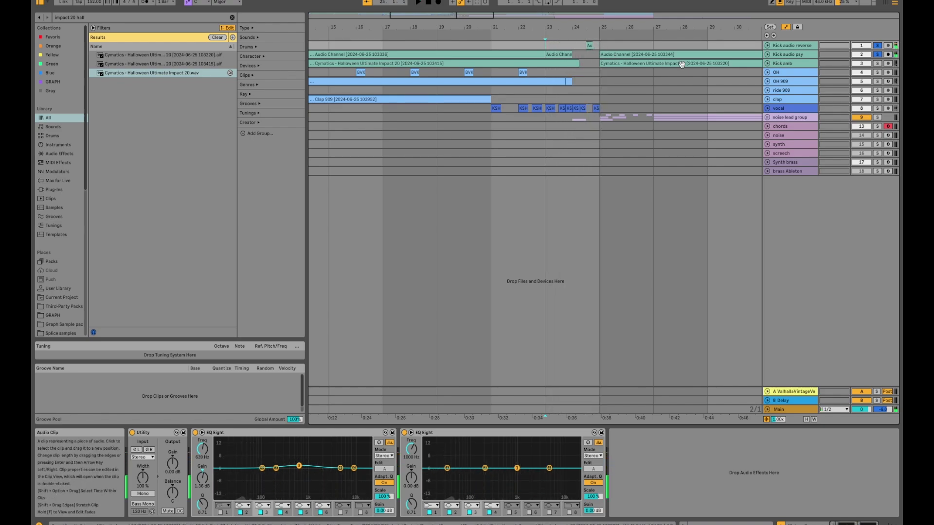
Unsolo the kick tracks, solo and expand the noise lead group, and play it from bar 23.
left_click(877, 46)
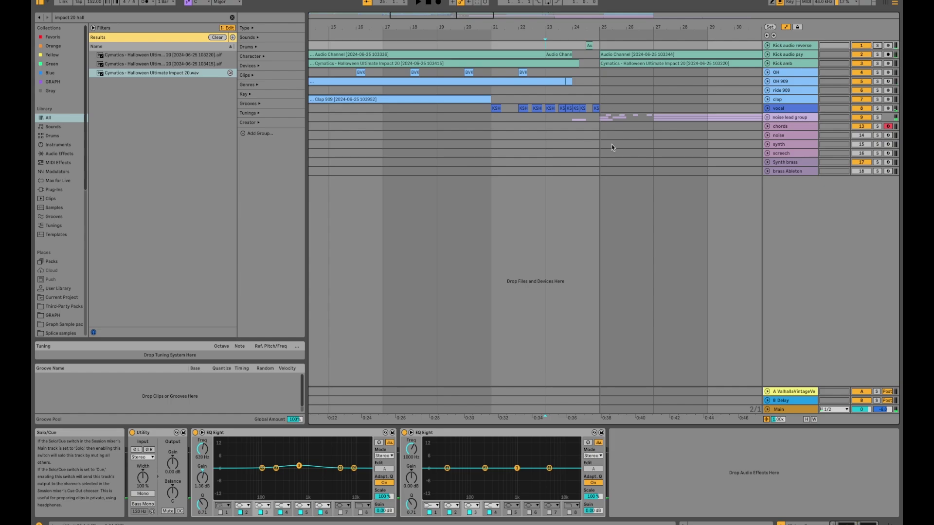
scroll(610, 143, "right", 3)
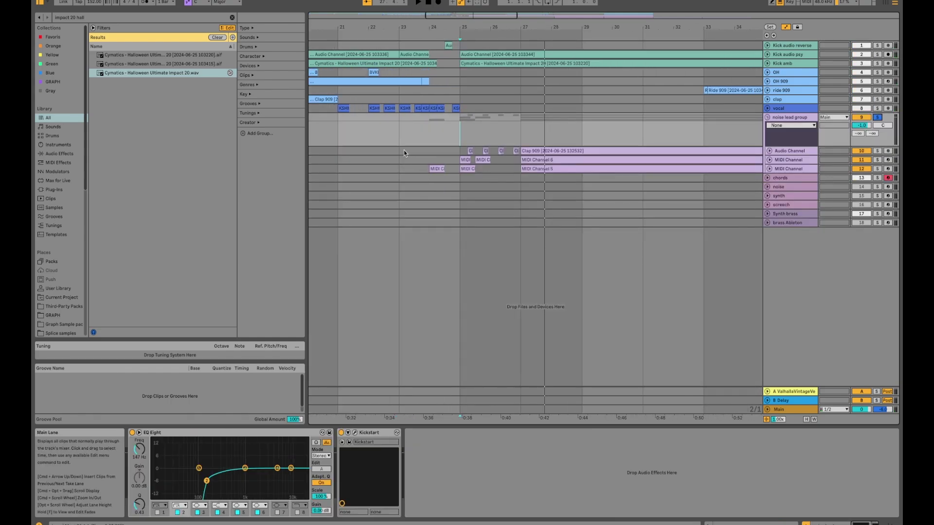
left_click(412, 149)
key("space")
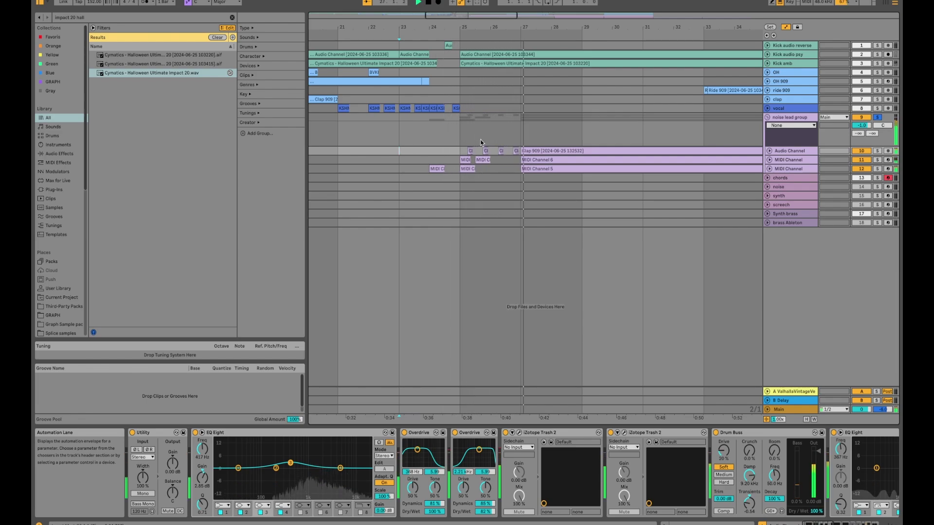
key("space")
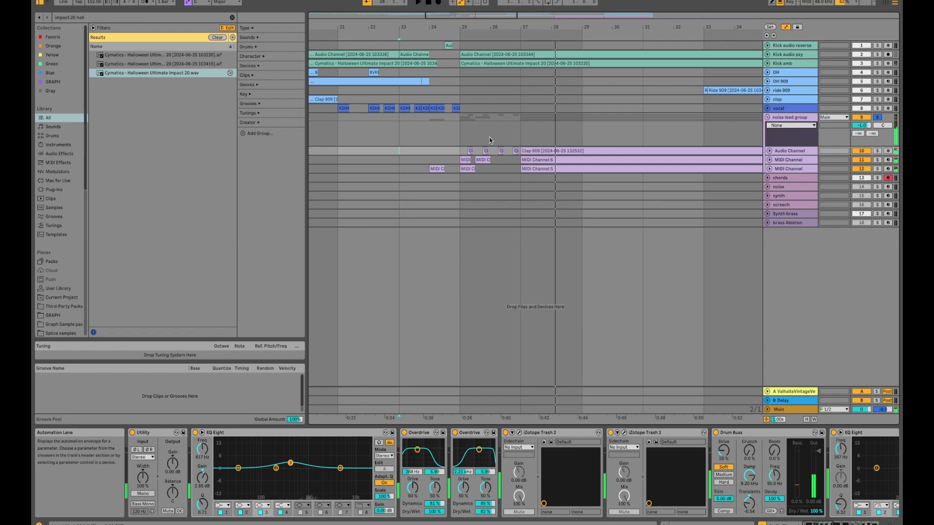
scroll(552, 100, "down", 4)
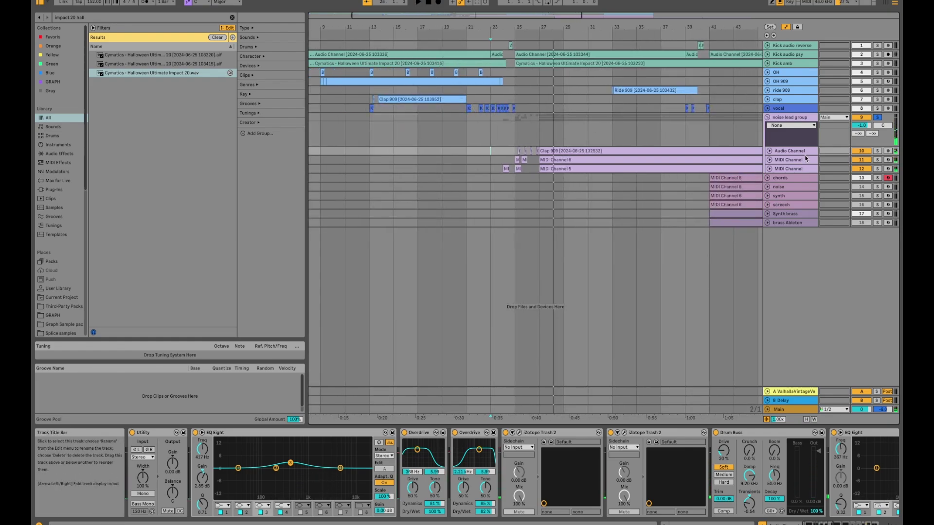
left_click(812, 118)
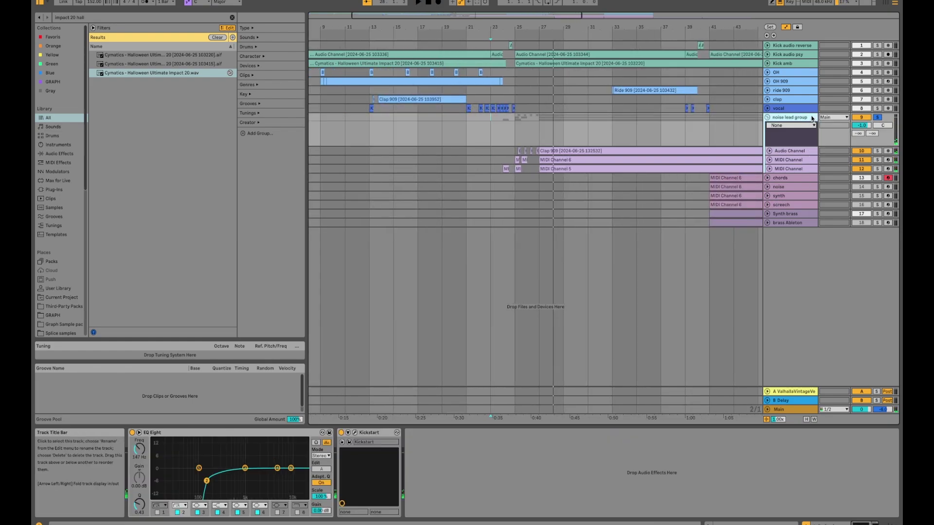
left_click(796, 153)
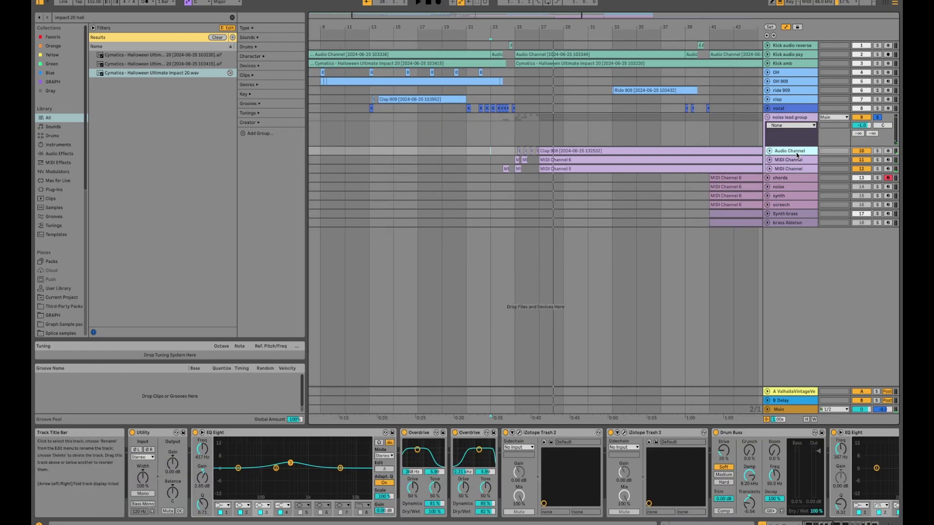
left_click(770, 151)
scroll(552, 146, "up", 2)
scroll(553, 146, "up", 2)
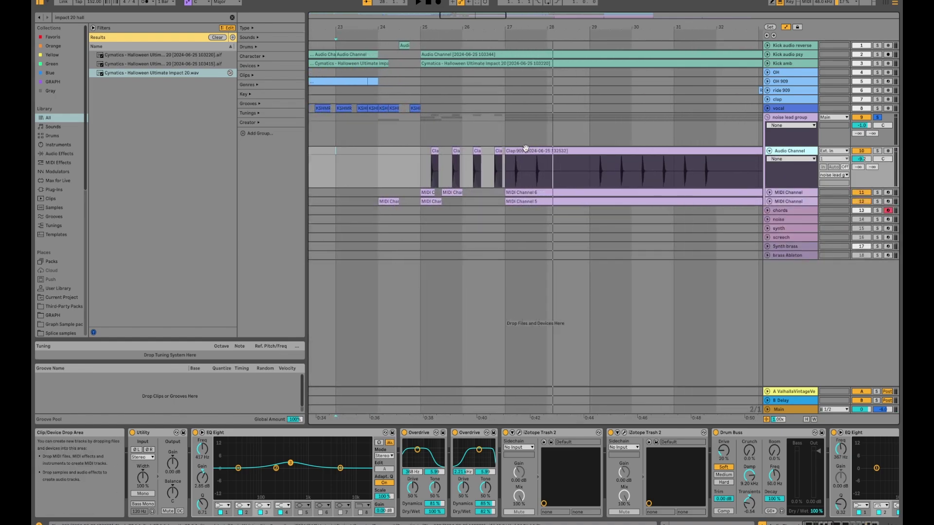
left_click(632, 171)
left_click(798, 193)
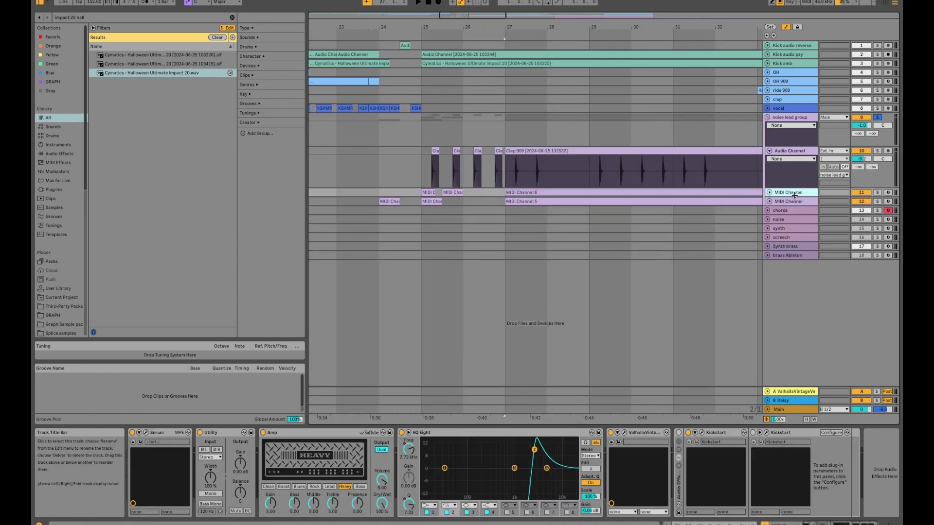
Solo the Audio Channel track inside the noise lead group and play it from its first clap clip after bar 25.
left_click(796, 202)
left_click(799, 194)
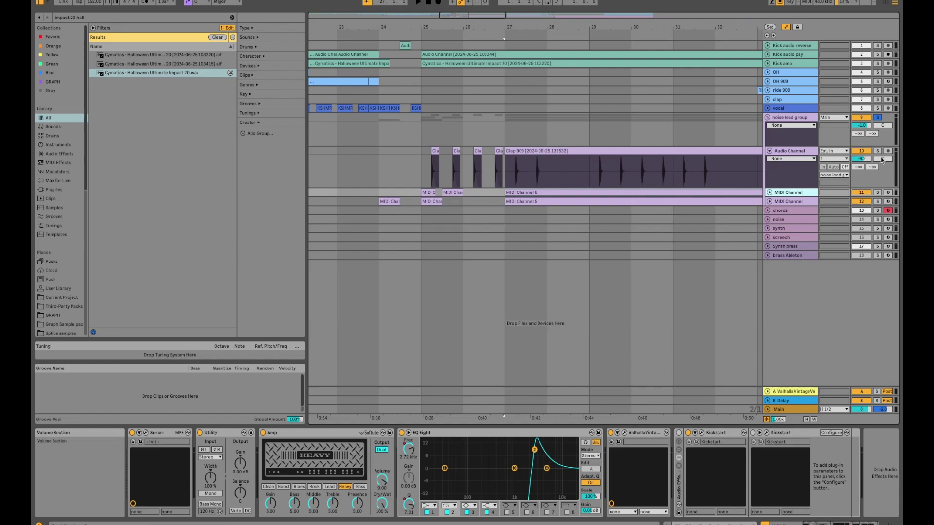
left_click(539, 178)
left_click(432, 149)
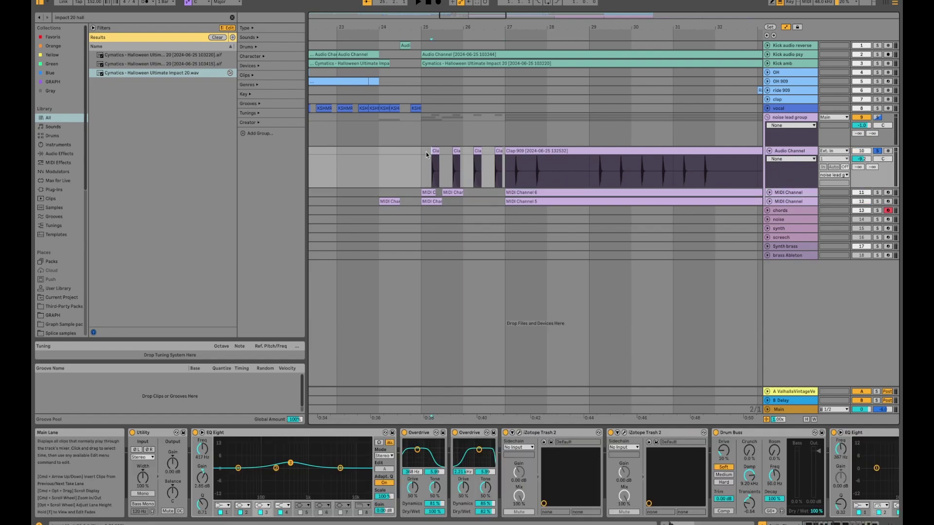
key("space")
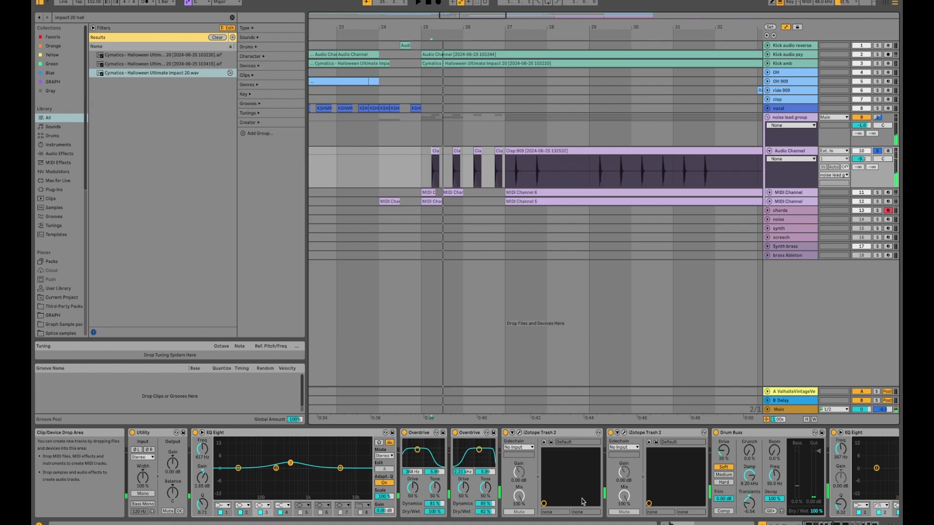
Examine the iZotope Trash 2 plug-in and its Preset Manager on the Audio Channel track, and close the plug-in window.
scroll(545, 486, "down", 5)
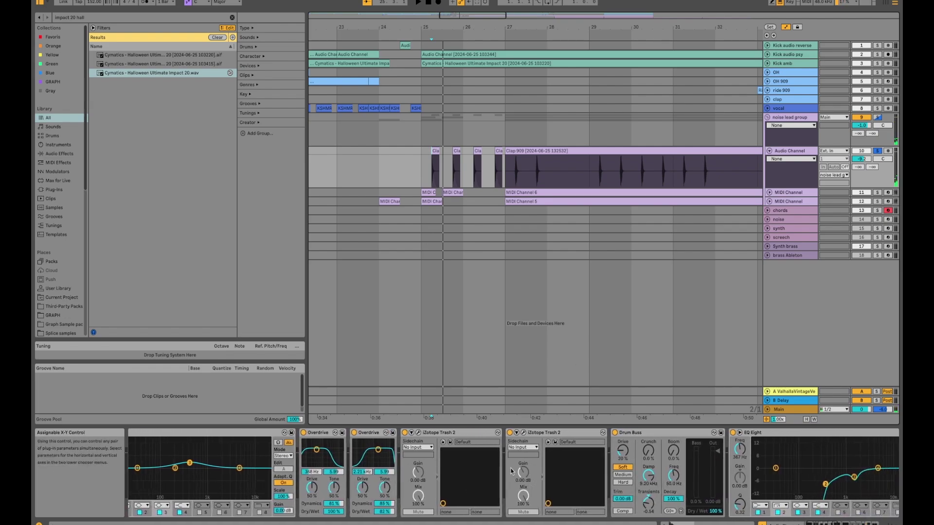
scroll(510, 471, "down", 3)
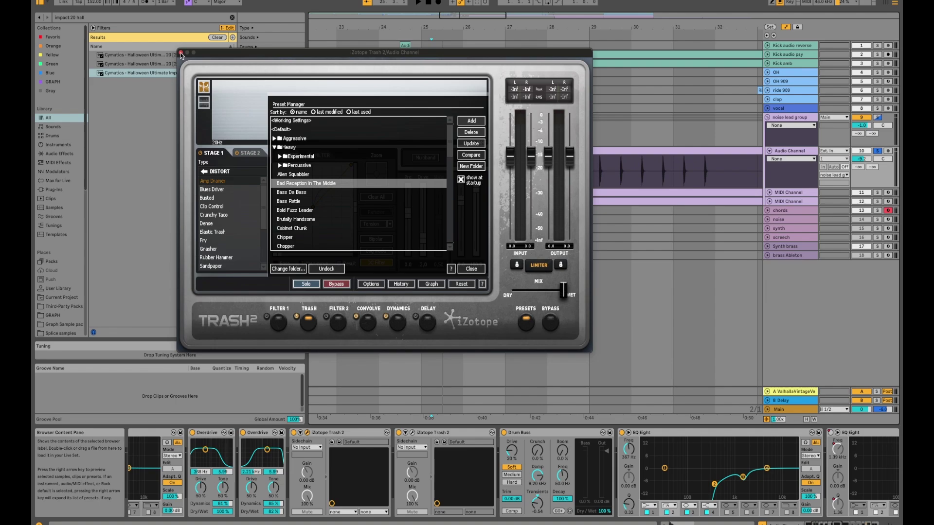
left_click(180, 52)
left_click(373, 107)
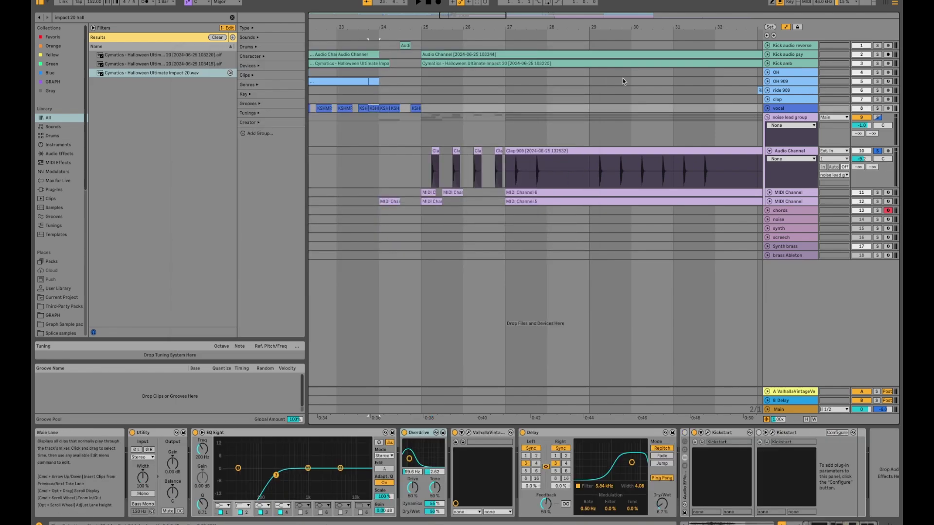
left_click(781, 151)
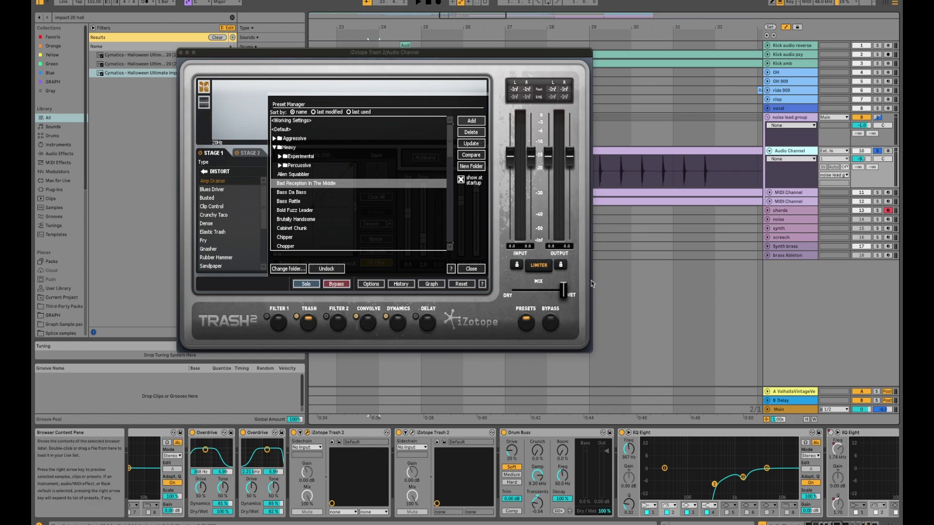
left_click(181, 52)
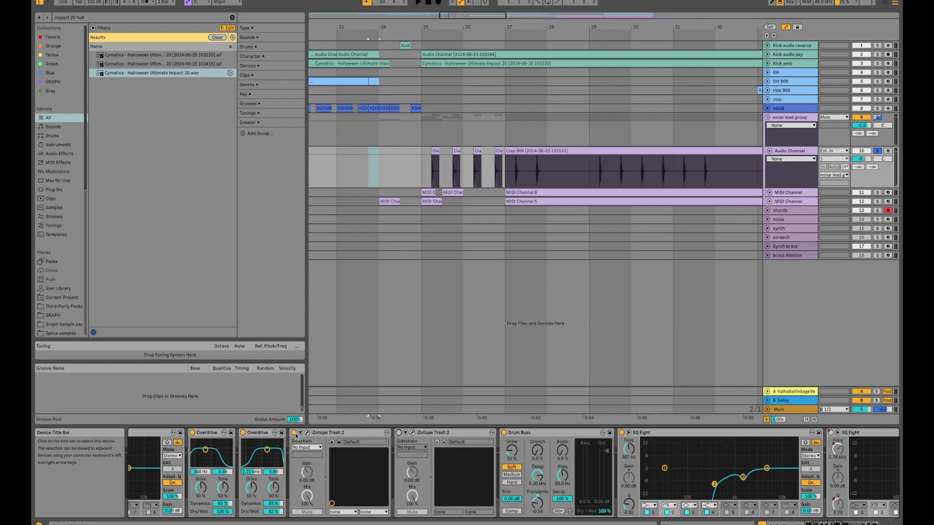
Bypass both iZotope Trash 2 devices and play the Audio Channel's clap clips from bar 25 without them.
key("space")
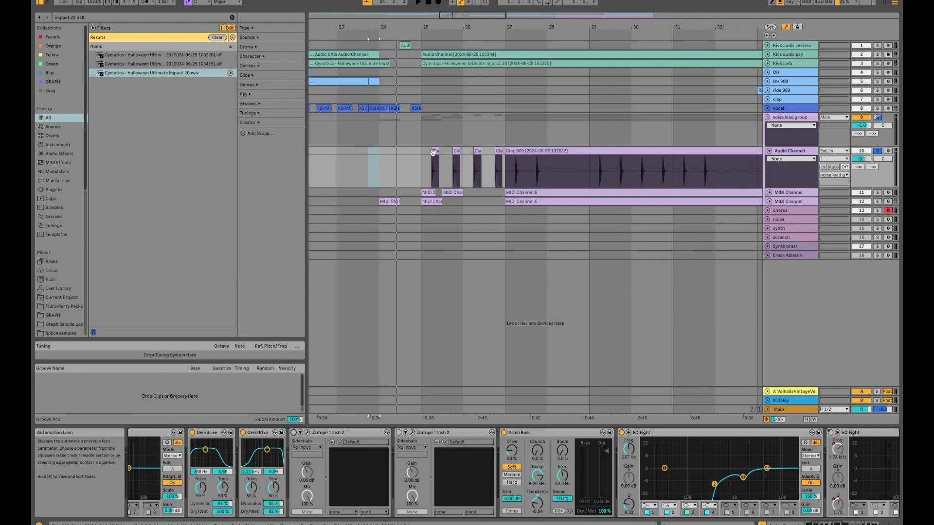
right_click(433, 153)
key("Escape")
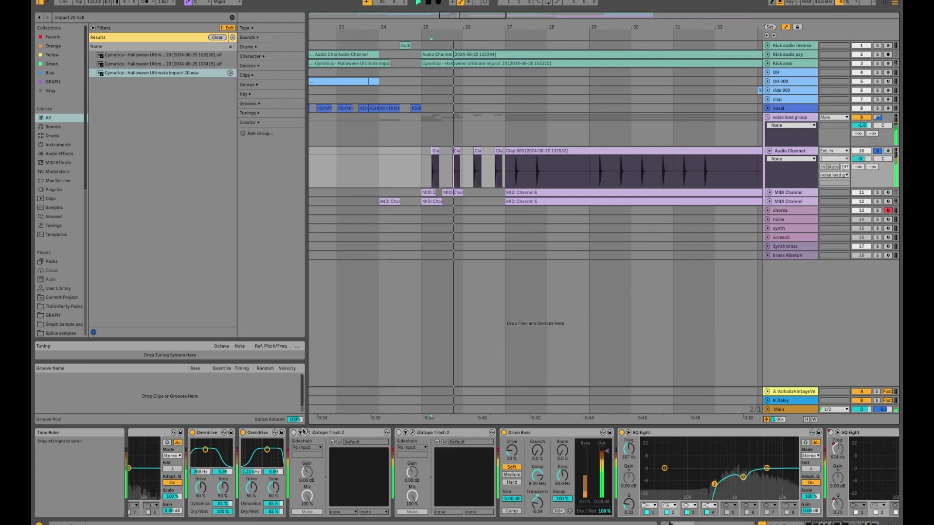
key("space")
scroll(341, 443, "right", 10)
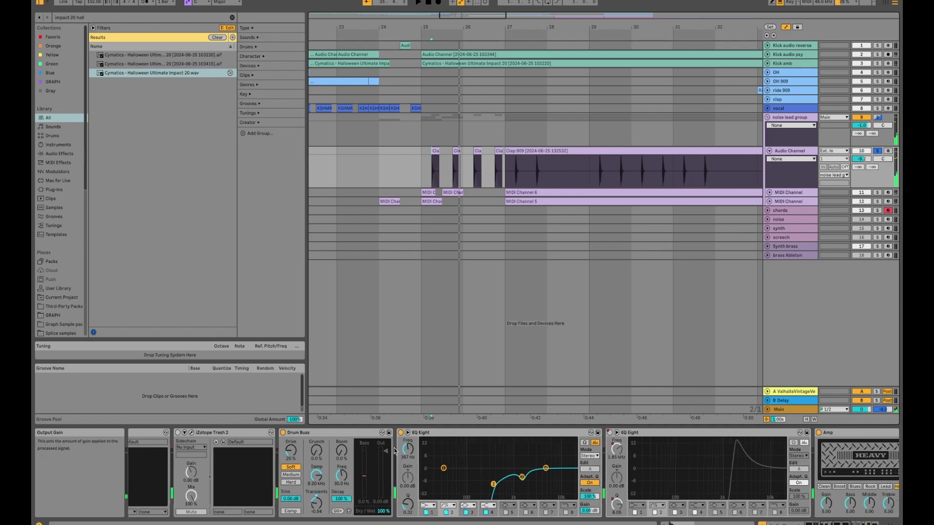
scroll(395, 451, "left", 5)
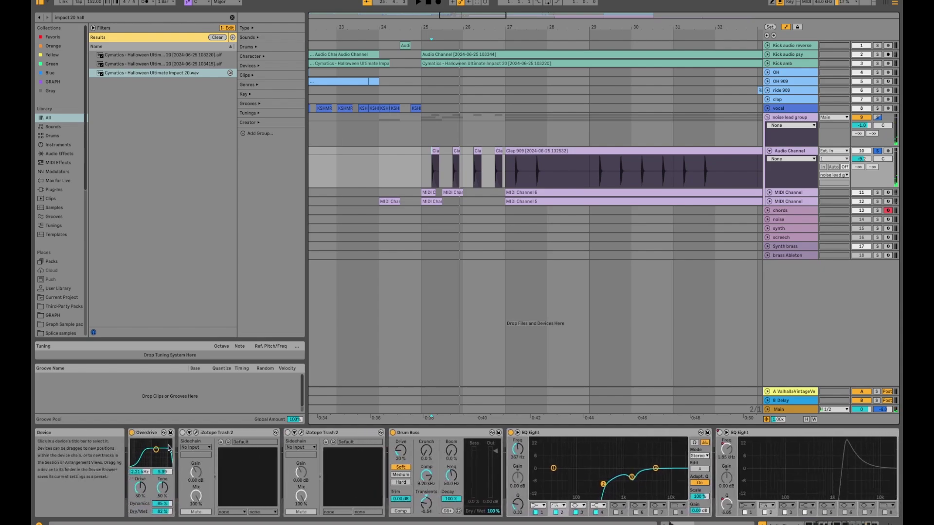
scroll(765, 448, "right", 10)
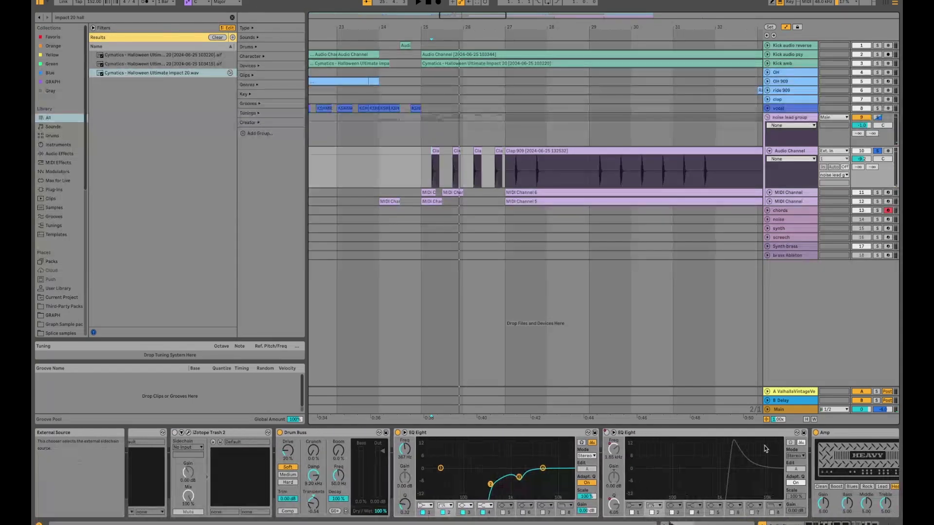
scroll(765, 449, "right", 10)
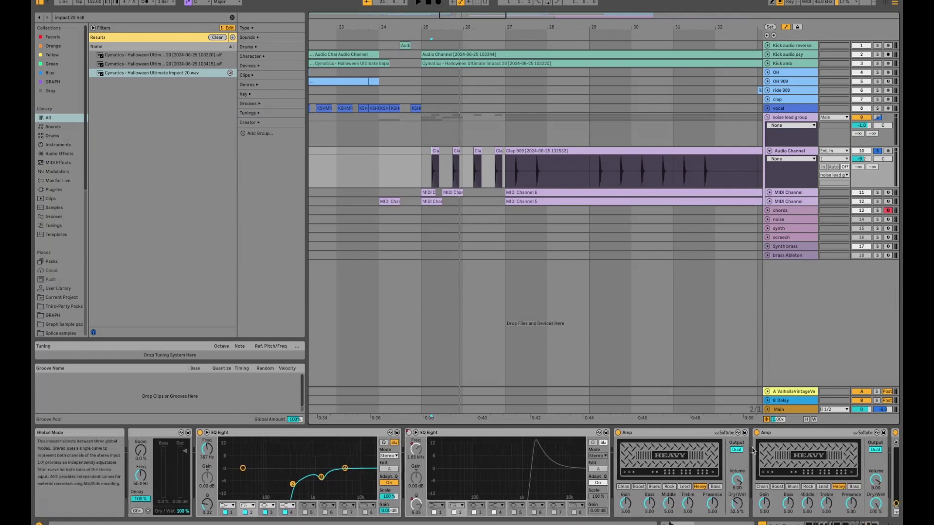
scroll(752, 450, "right", 10)
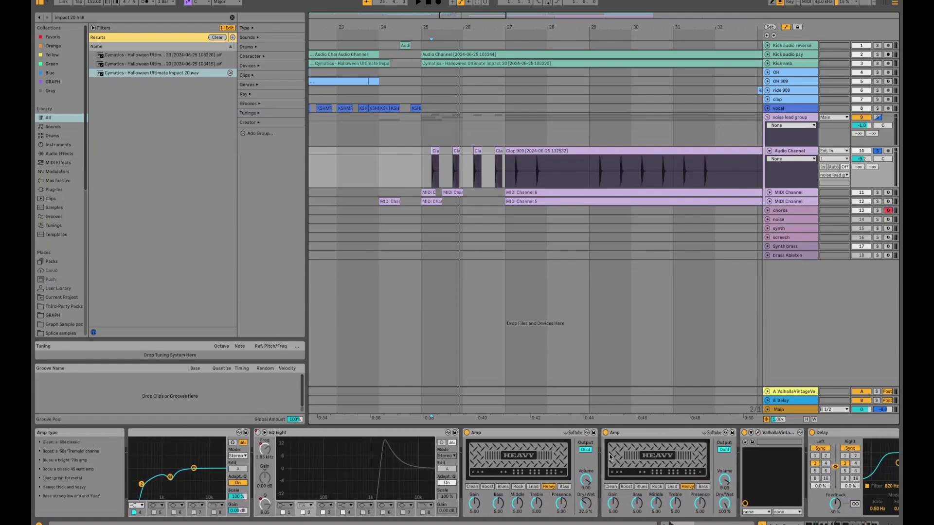
scroll(610, 458, "right", 5)
scroll(508, 458, "left", 2)
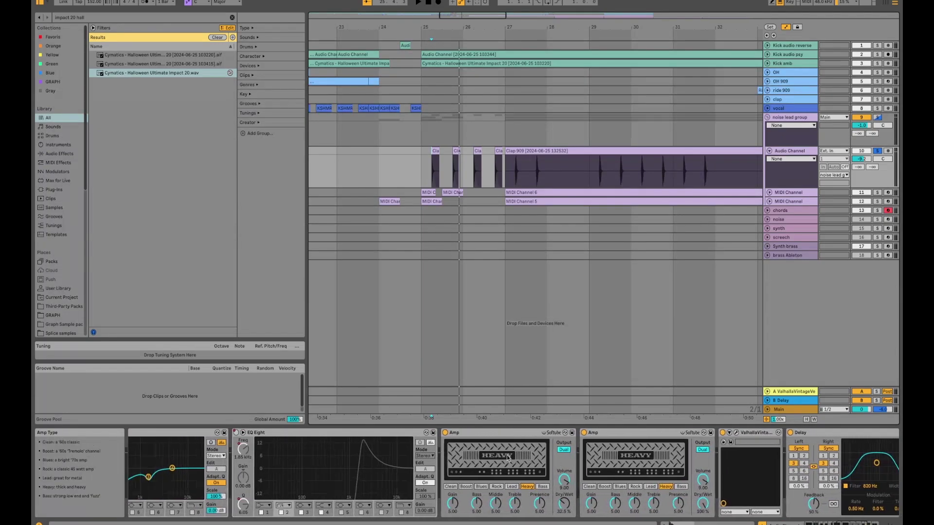
scroll(508, 458, "left", 15)
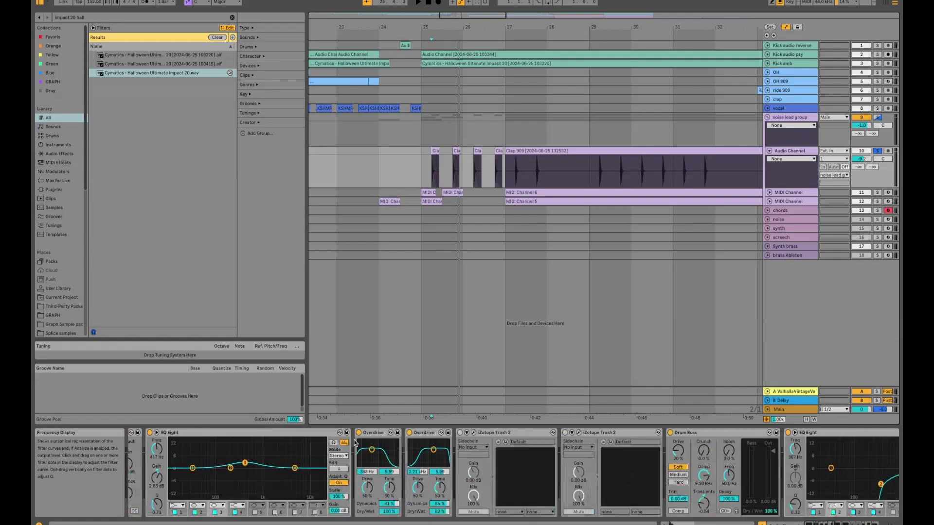
Reactivate both iZotope Trash 2 devices and play the clap clips with the ValhallaVintageVerb window open.
left_click(460, 433)
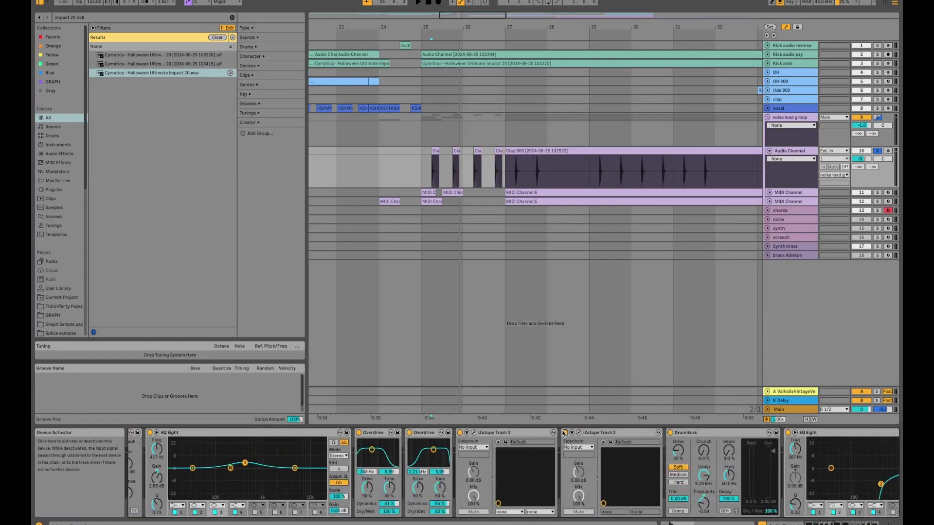
scroll(564, 433, "right", 12)
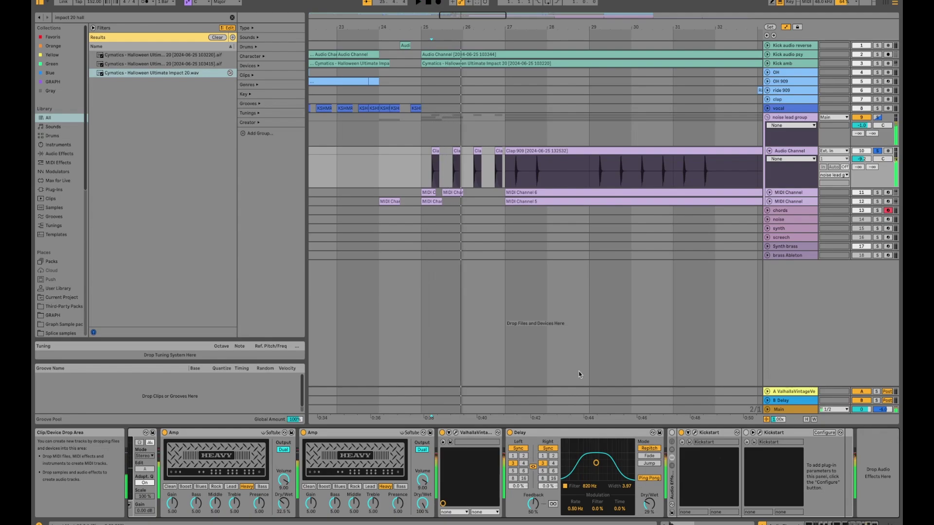
left_click(456, 433)
key("space")
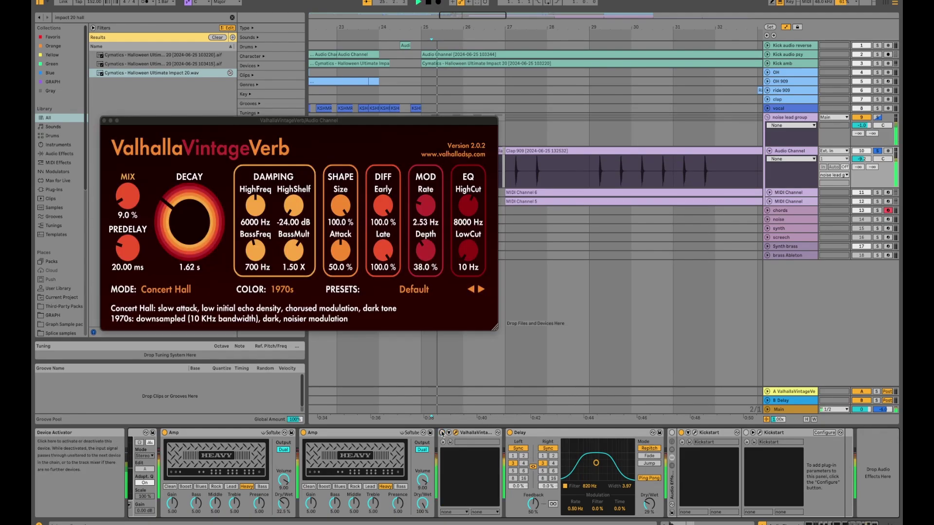
Compare the clap layer with the Delay and ValhallaVintageVerb off and on, close the reverb window and inspect the Delay's filter.
left_click(510, 433)
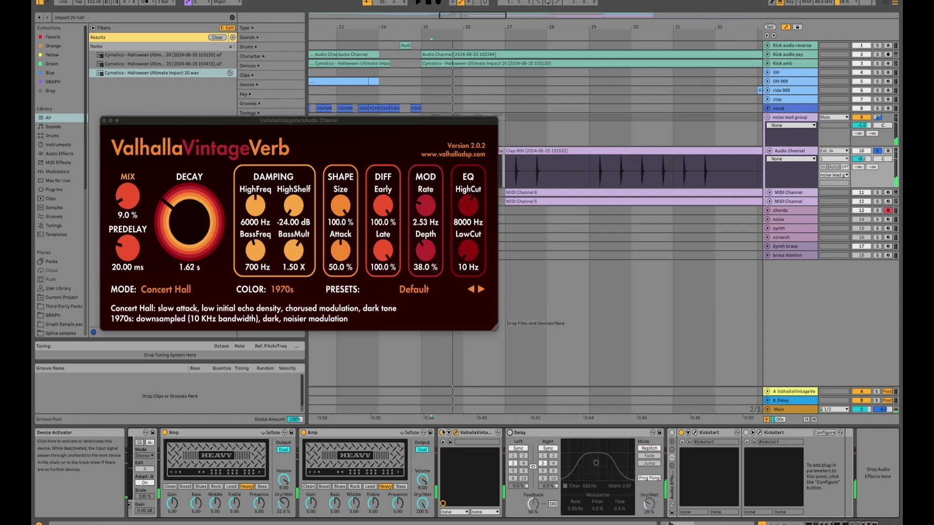
left_click(442, 432)
left_click(442, 433)
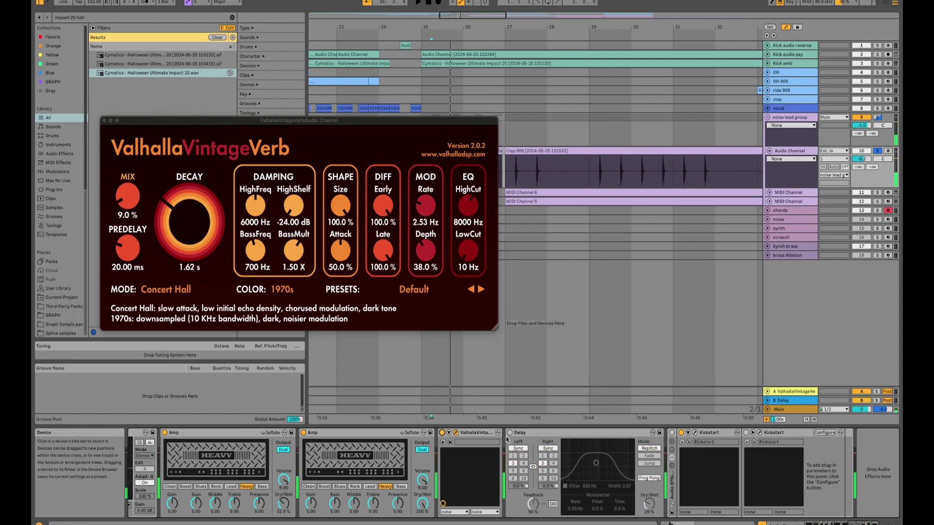
left_click(510, 433)
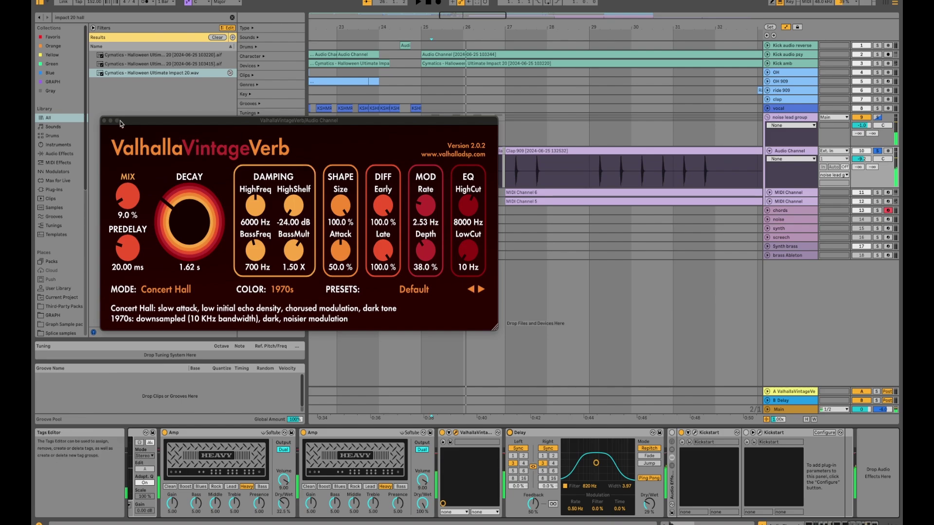
left_click(104, 120)
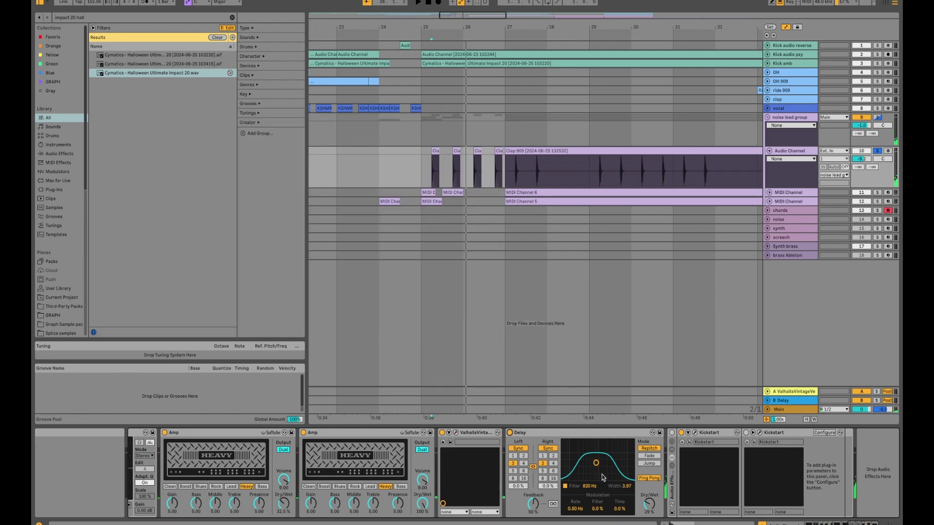
left_click(599, 447)
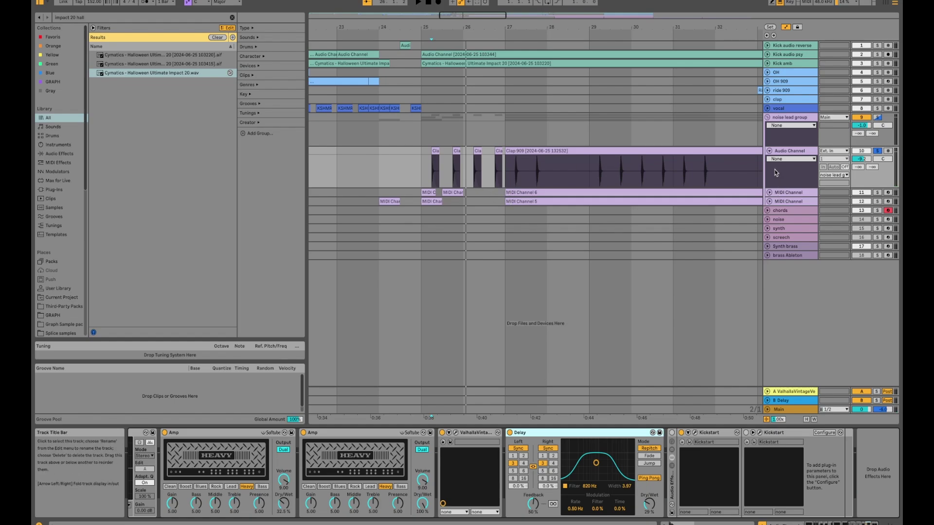
Collapse the Audio Channel track, and expand and solo the first MIDI Channel below it.
left_click(769, 151)
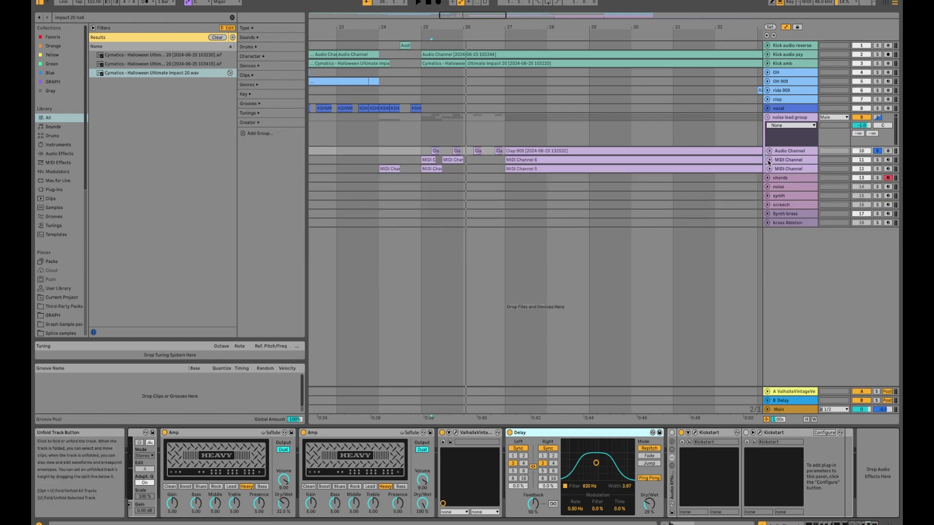
left_click(769, 160)
left_click(878, 161)
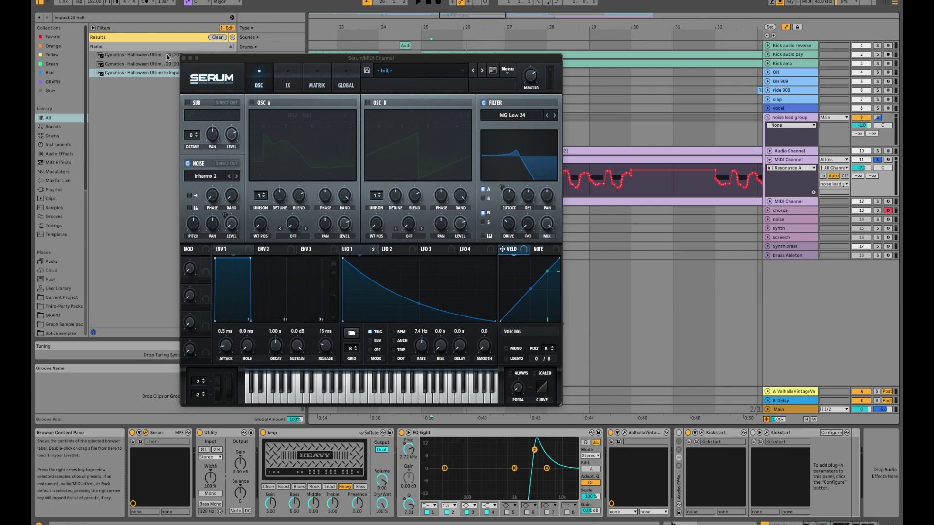
Close the Serum window and view the notes of the MIDI Channel clip at bar 25, returning to the device view.
left_click(184, 59)
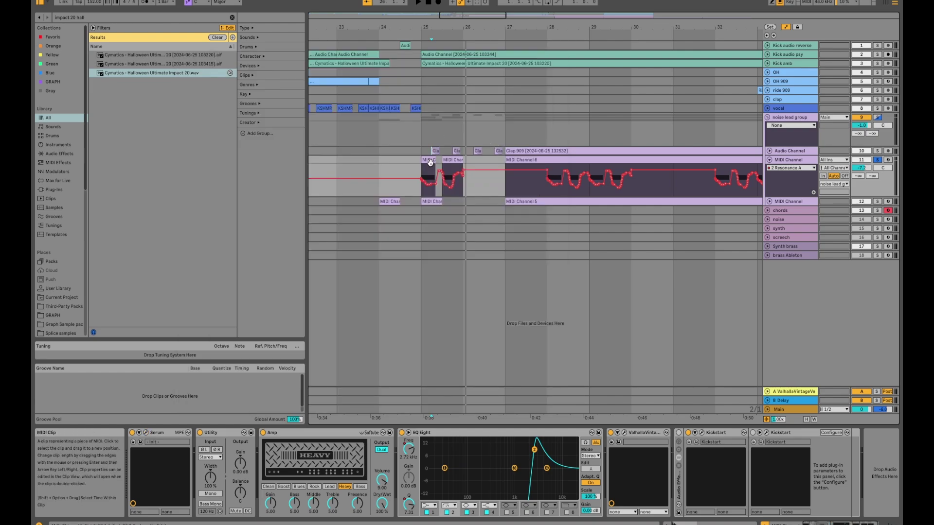
double_click(431, 166)
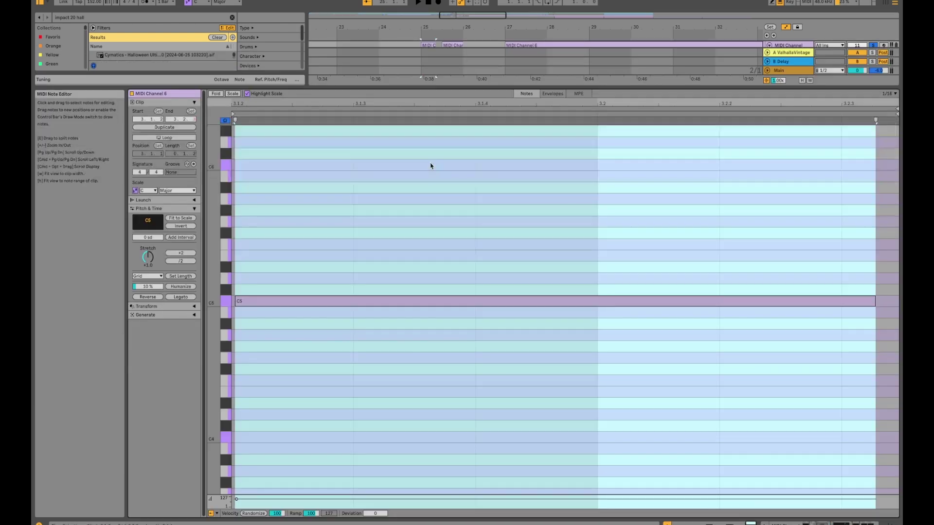
left_click(797, 72)
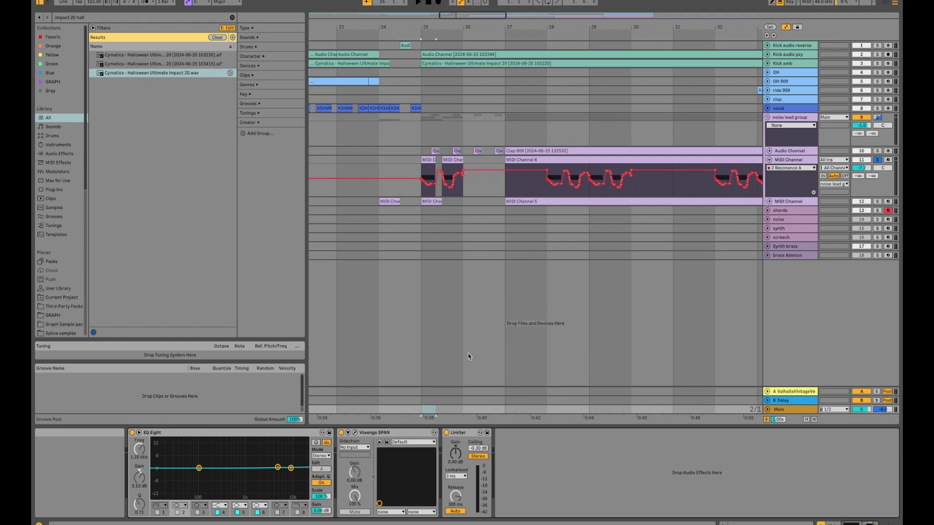
Open Serum on the first MIDI Channel, browse the noise oscillator's sample categories, and check the FX page before returning to the oscillators.
left_click(790, 160)
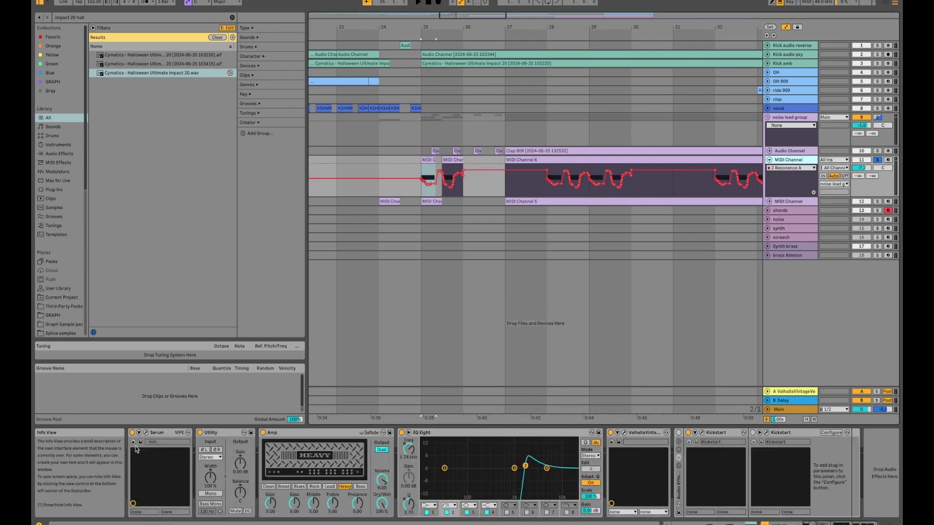
key("super+alt+p")
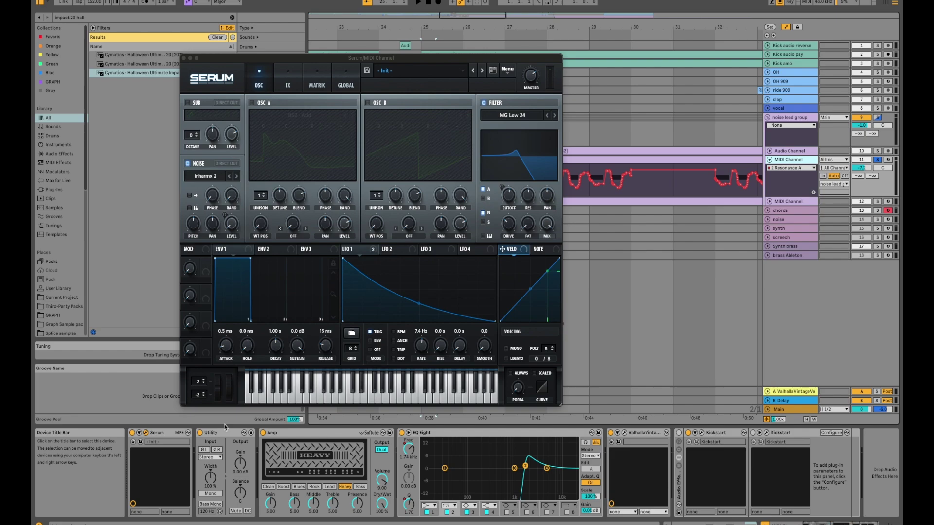
left_click(272, 433)
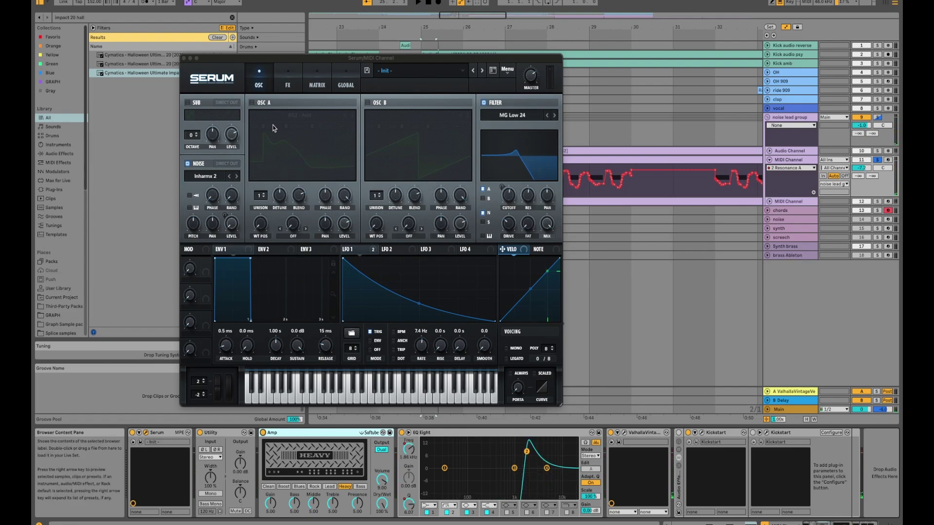
left_click(215, 178)
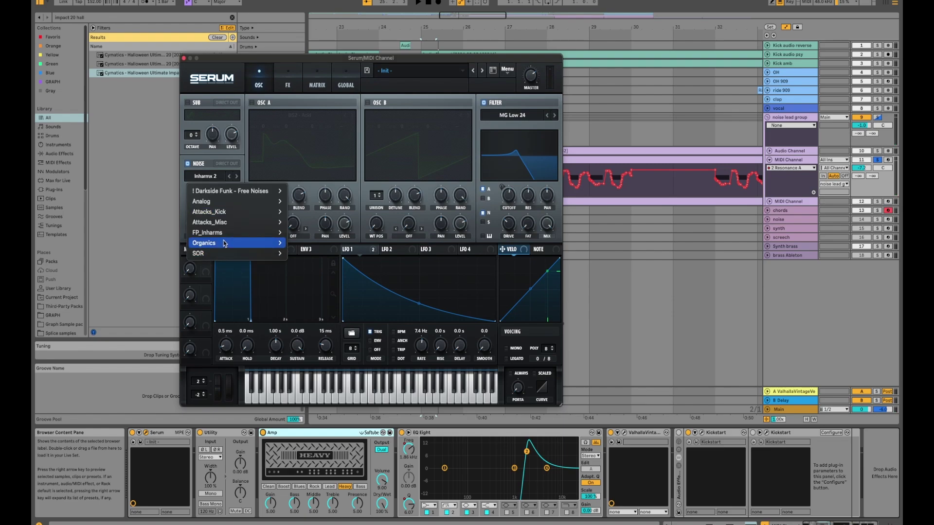
mouse_move(227, 243)
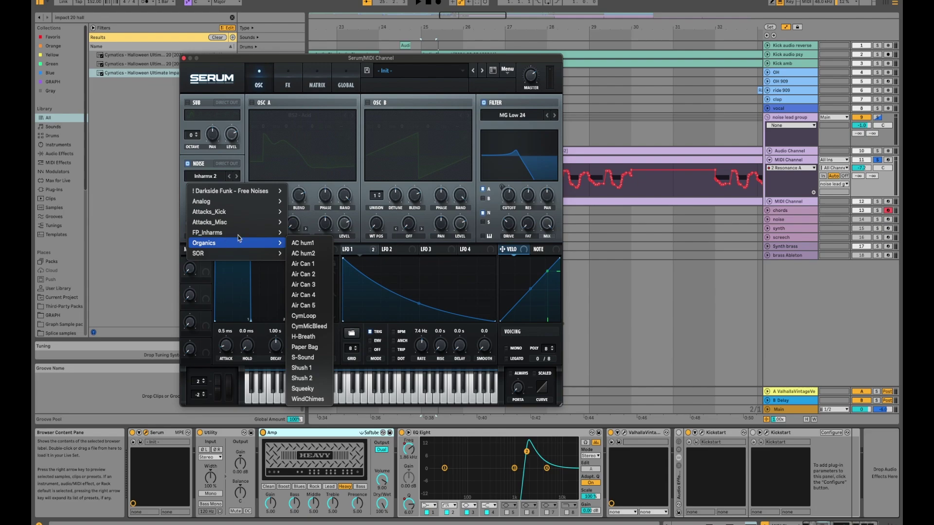
left_click(247, 133)
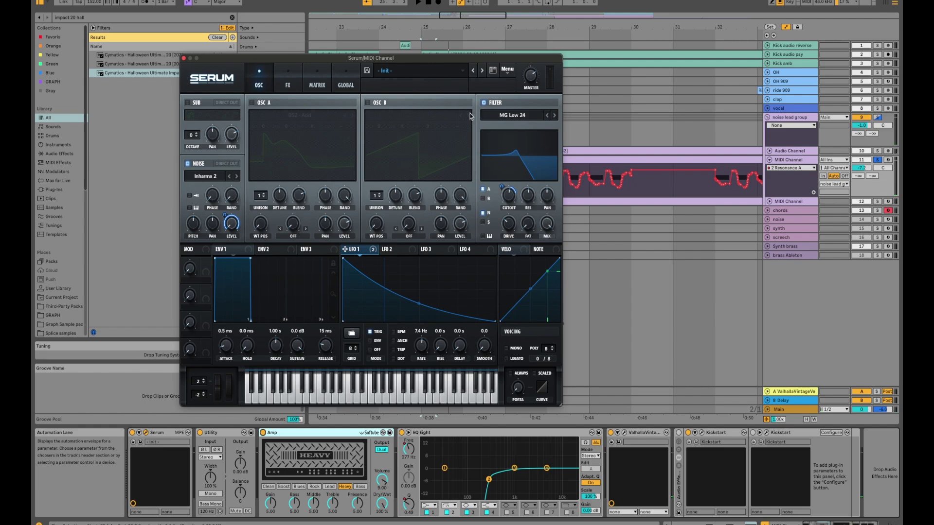
left_click(289, 85)
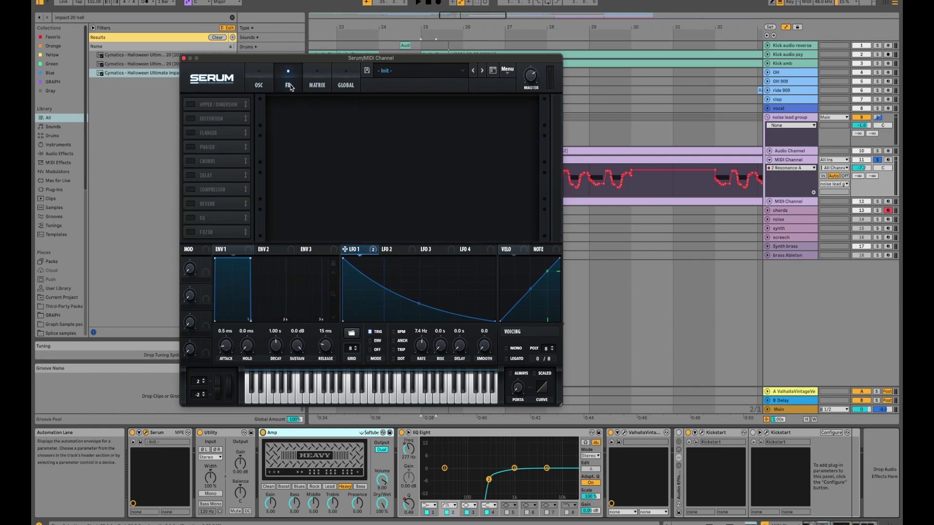
left_click(258, 80)
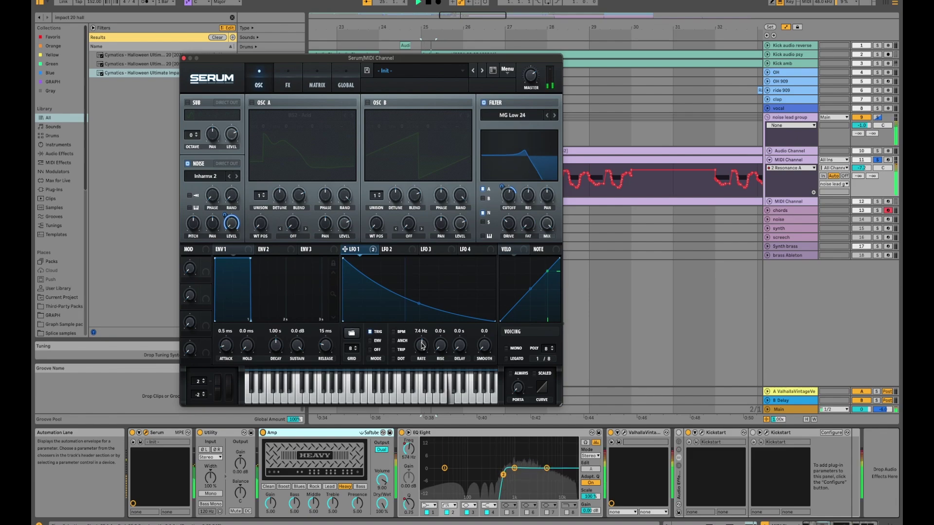
Audition slower and faster LFO 1 rates in Serum during playback, leave the rate at 7.2 Hz and close the Serum window.
scroll(422, 346, "down", 3)
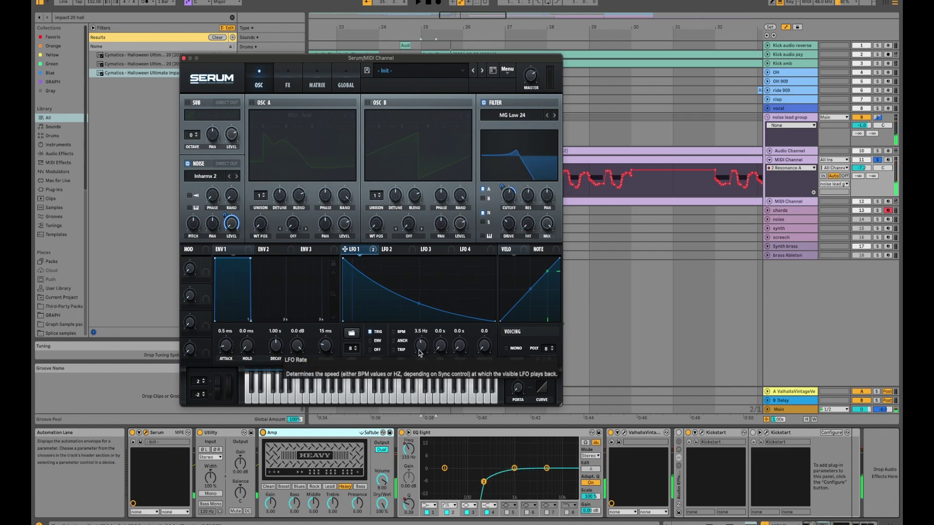
key("space")
scroll(422, 346, "up", 5)
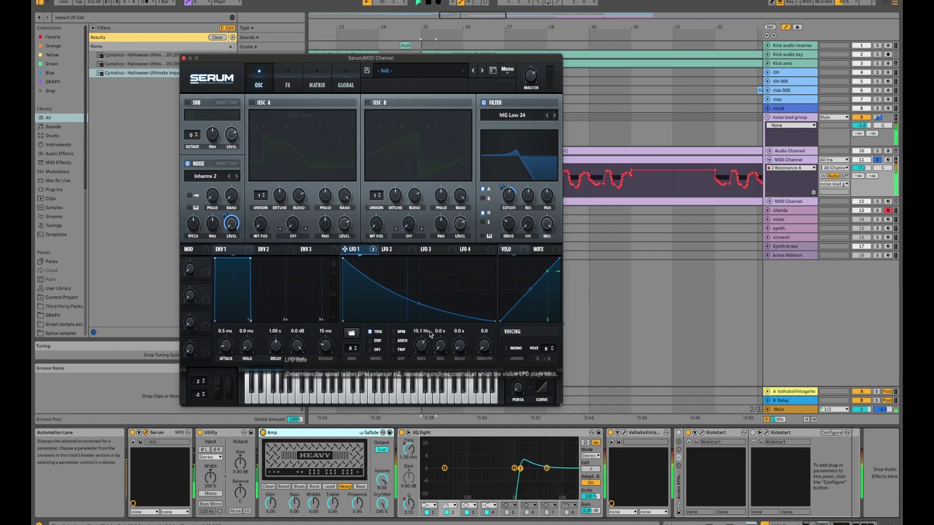
scroll(420, 347, "down", 10)
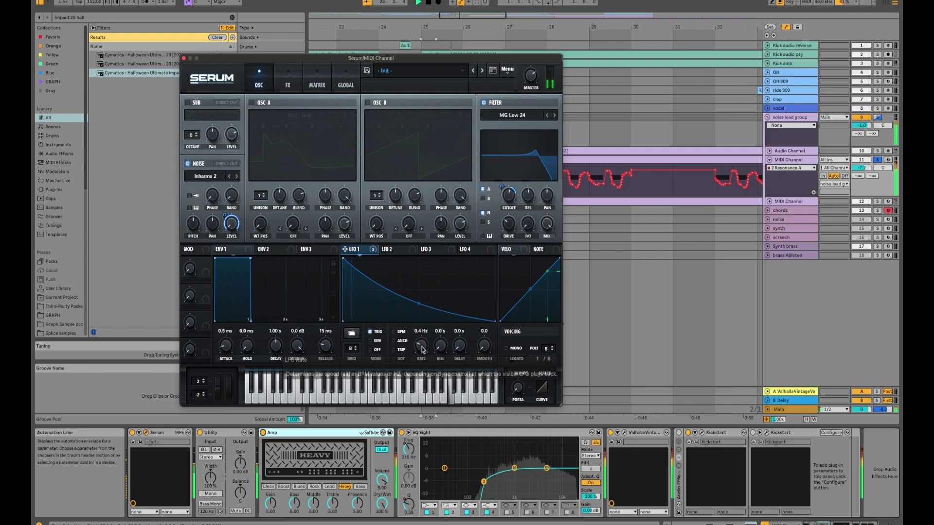
scroll(422, 330, "up", 6)
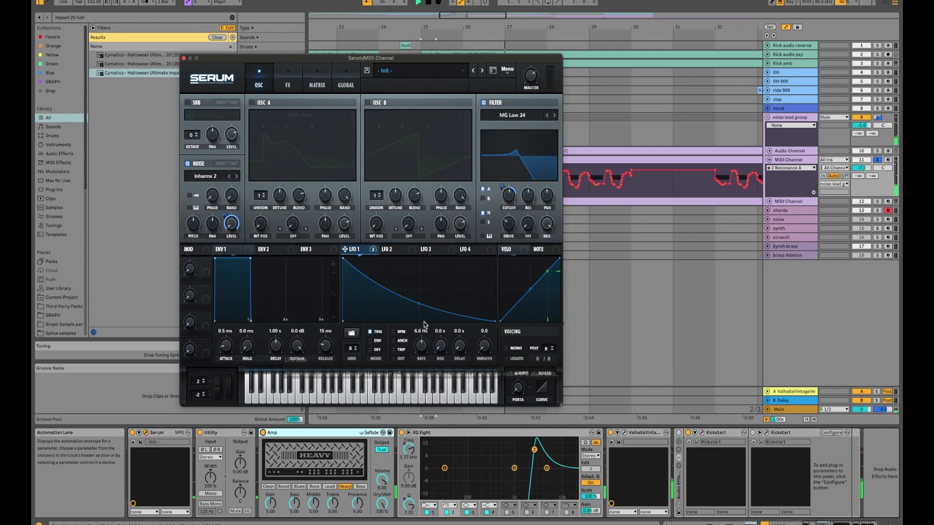
scroll(425, 325, "down", 2)
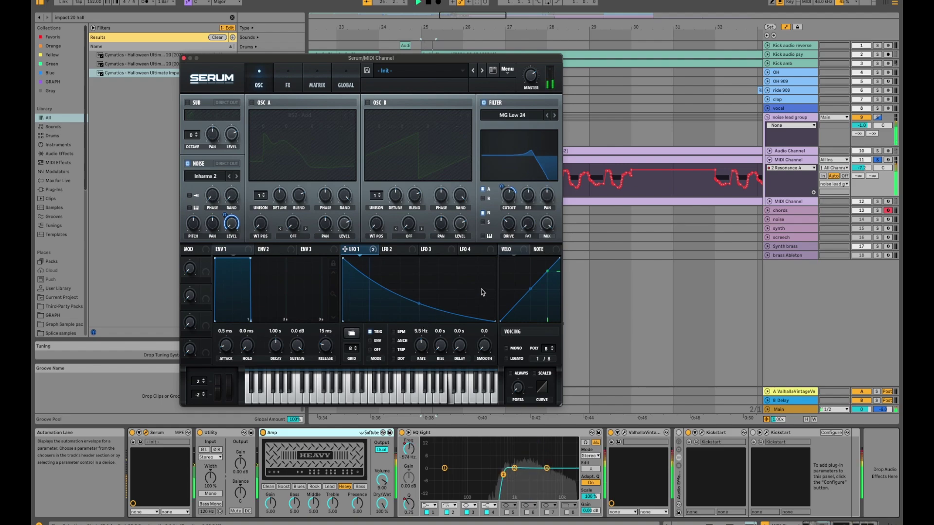
scroll(422, 344, "up", 2)
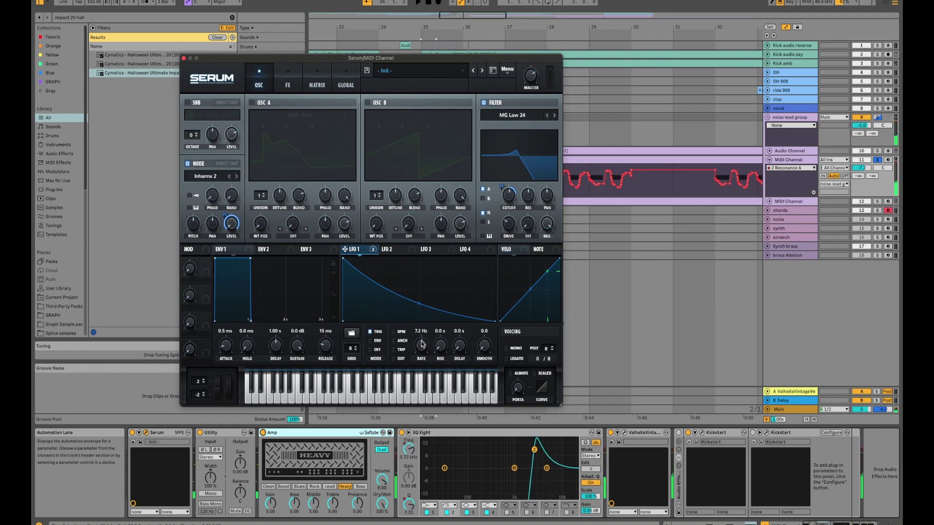
left_click(184, 58)
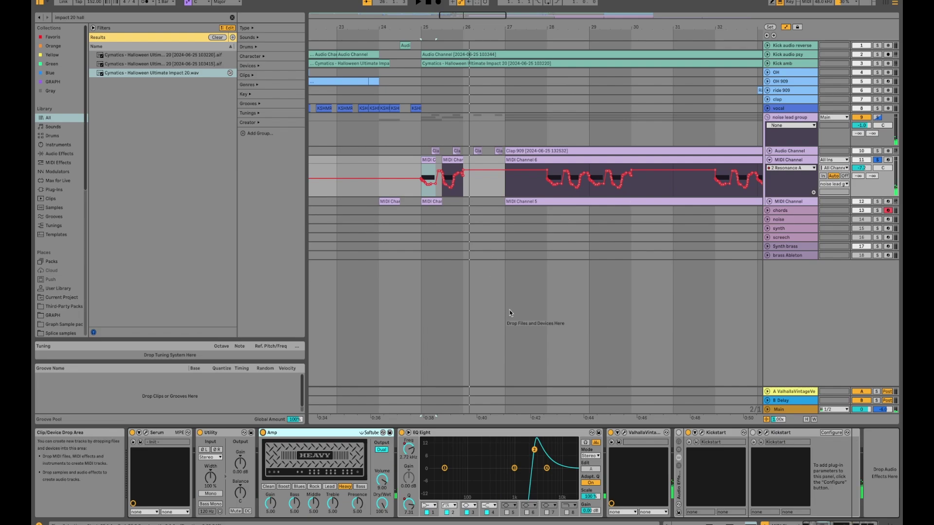
Move band 2 of the first MIDI Channel's EQ Eight down to about 1.35 kHz.
scroll(489, 464, "right", 1)
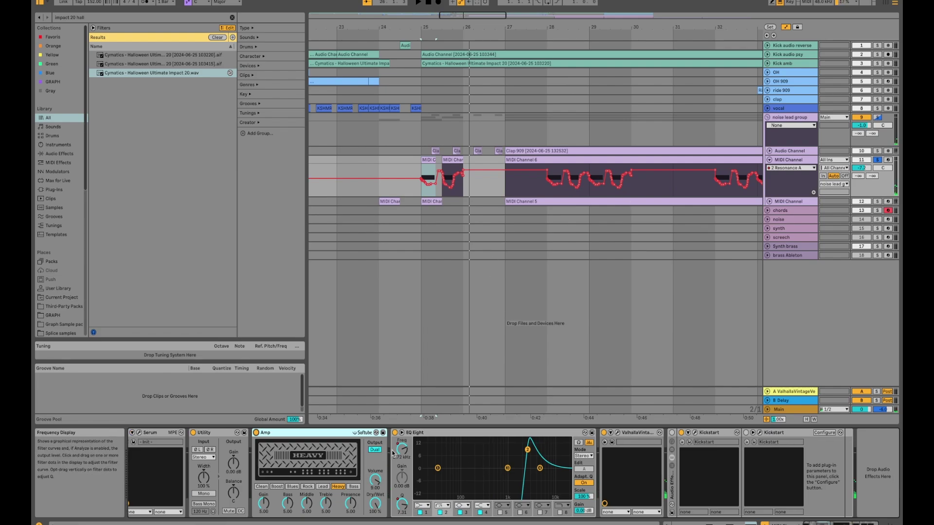
left_click(428, 438)
scroll(640, 168, "right", 2)
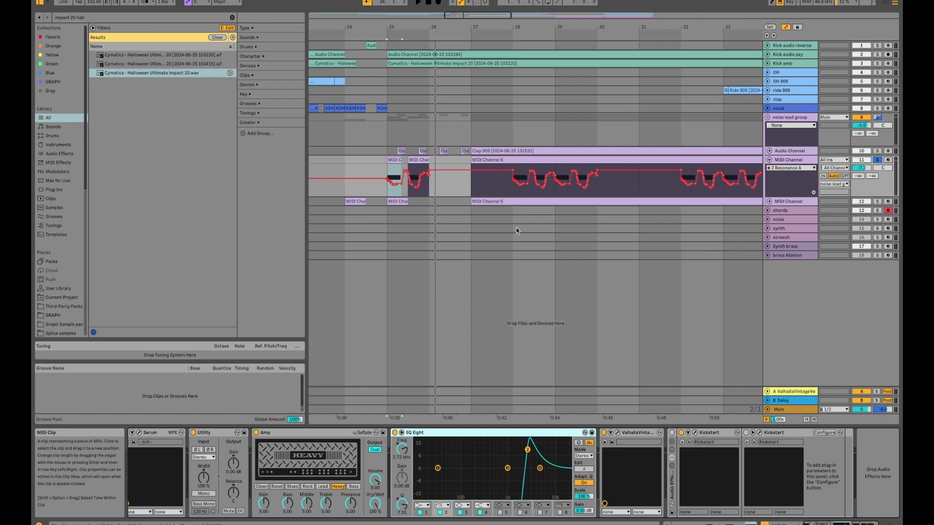
scroll(510, 224, "down", 5)
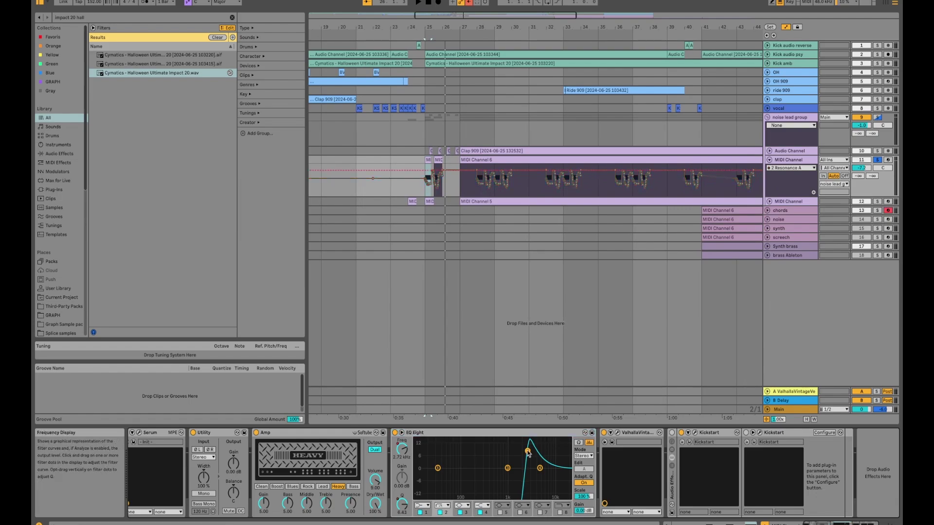
mouse_move(527, 447)
left_mouse_down()
mouse_move(500, 452)
mouse_move(522, 455)
mouse_move(437, 448)
mouse_move(552, 439)
mouse_move(513, 446)
left_mouse_up()
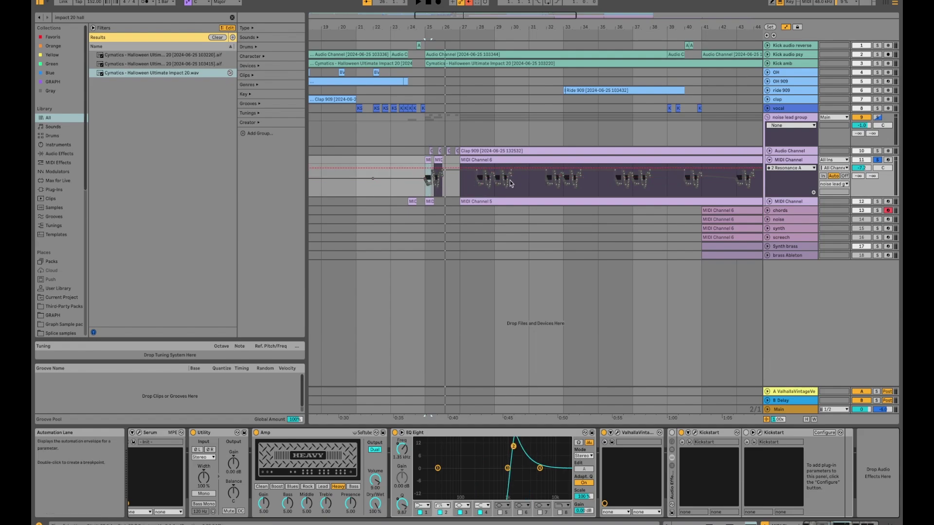
Arm the first MIDI Channel and record automation while sweeping EQ Eight's band 2, stopping at bar 30.
left_click(887, 159)
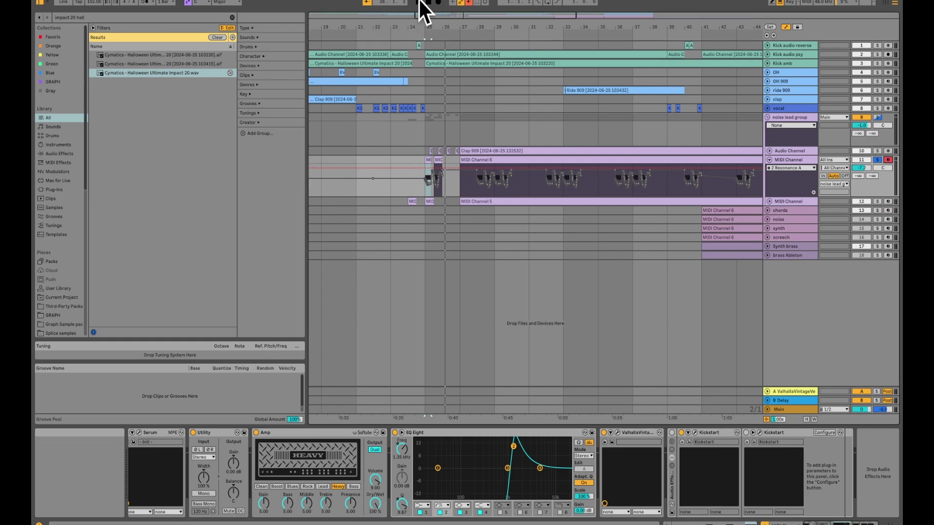
left_click(438, 3)
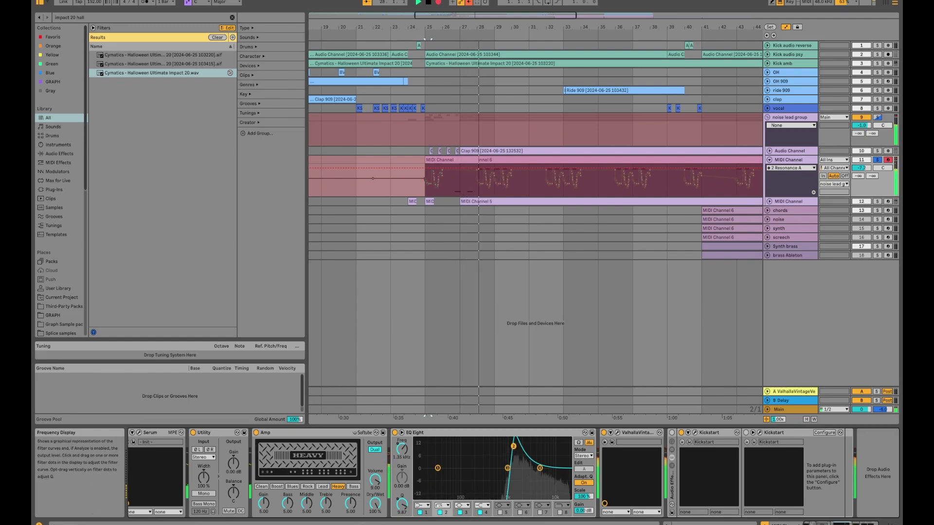
left_click_drag(501, 456, 527, 449)
key("space")
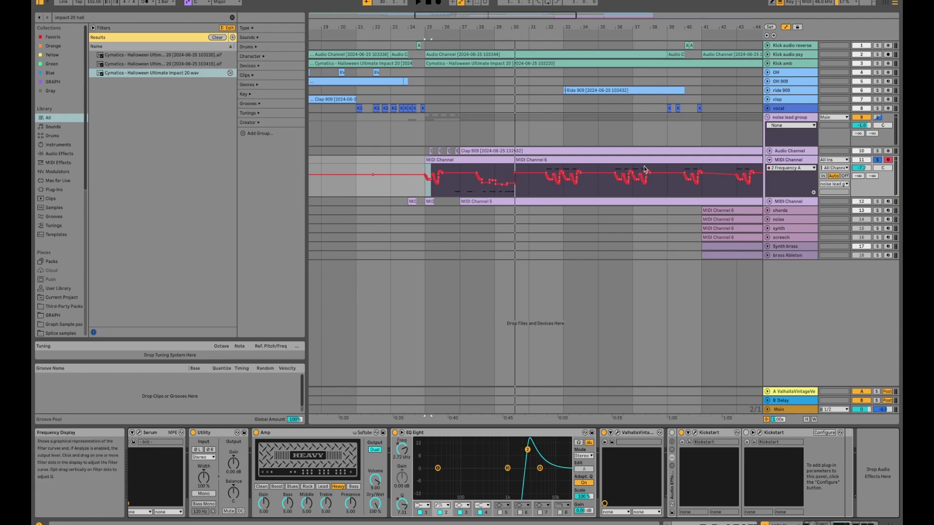
Collapse the first MIDI Channel, solo and expand the second one, and view the notes of its clip at bar 27.
left_click(529, 156)
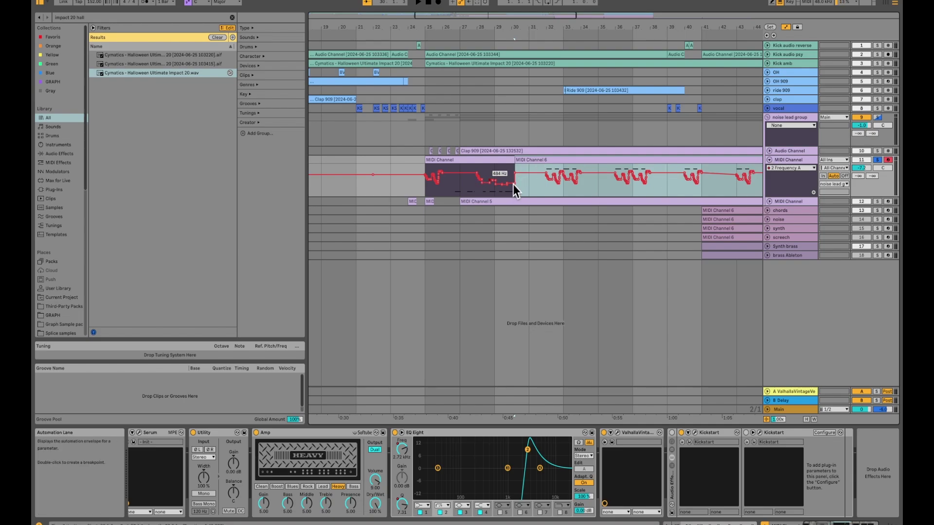
left_click(770, 161)
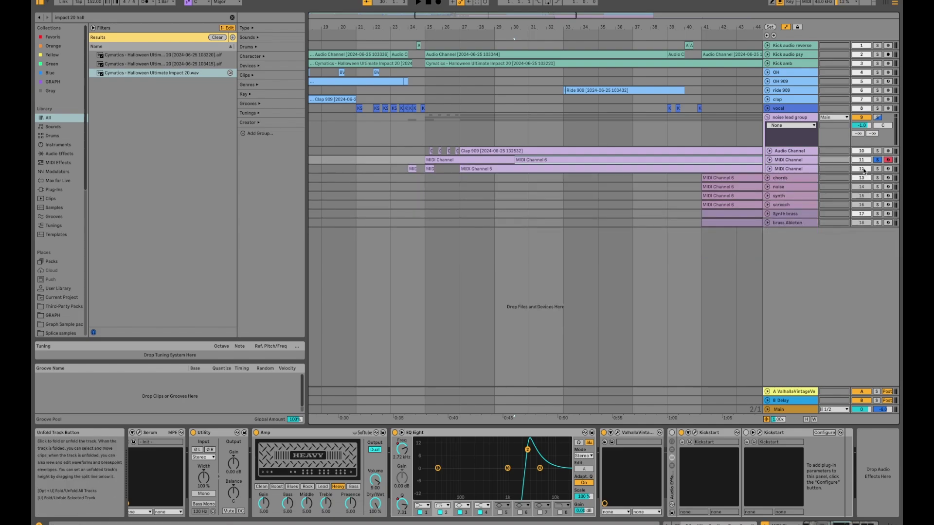
left_click(799, 170)
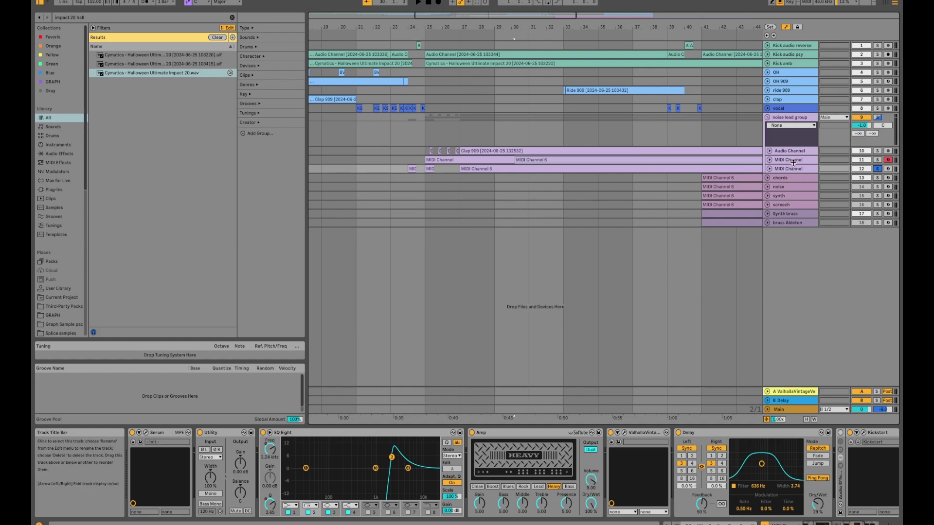
left_click(769, 169)
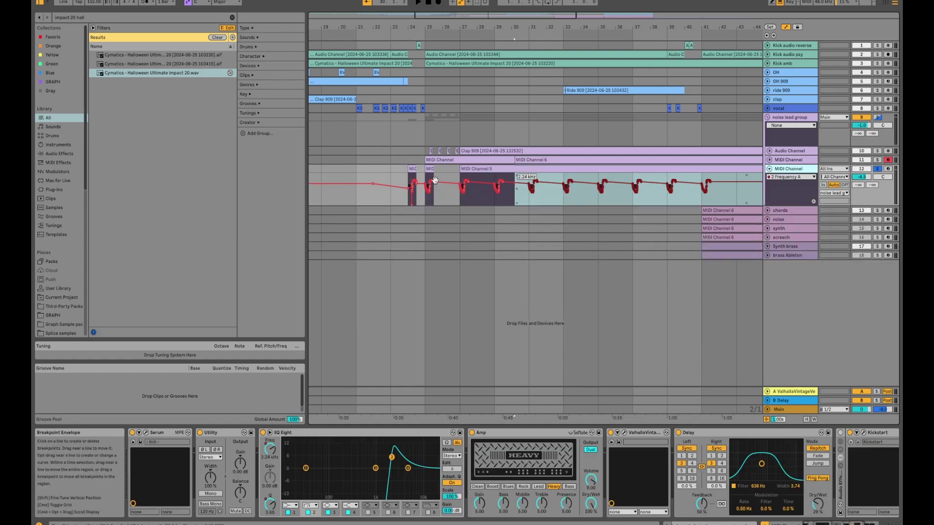
double_click(488, 169)
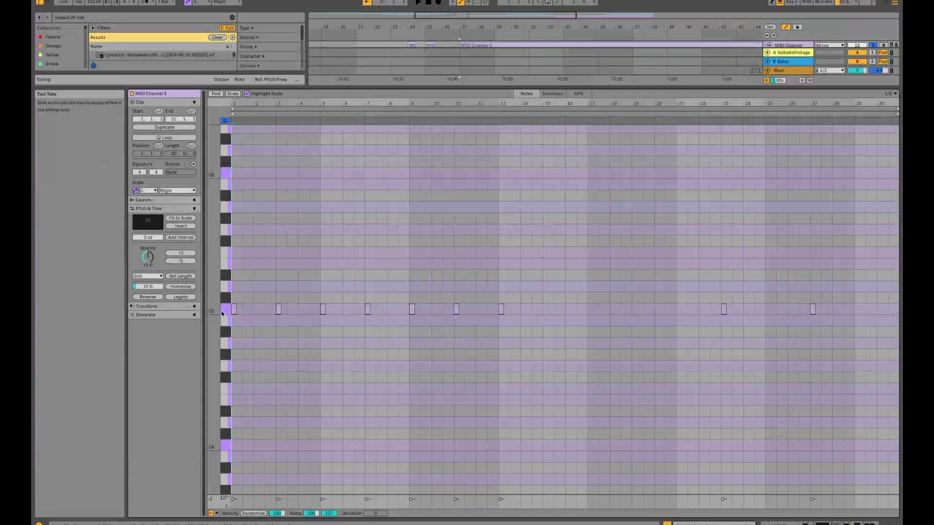
left_click(778, 70)
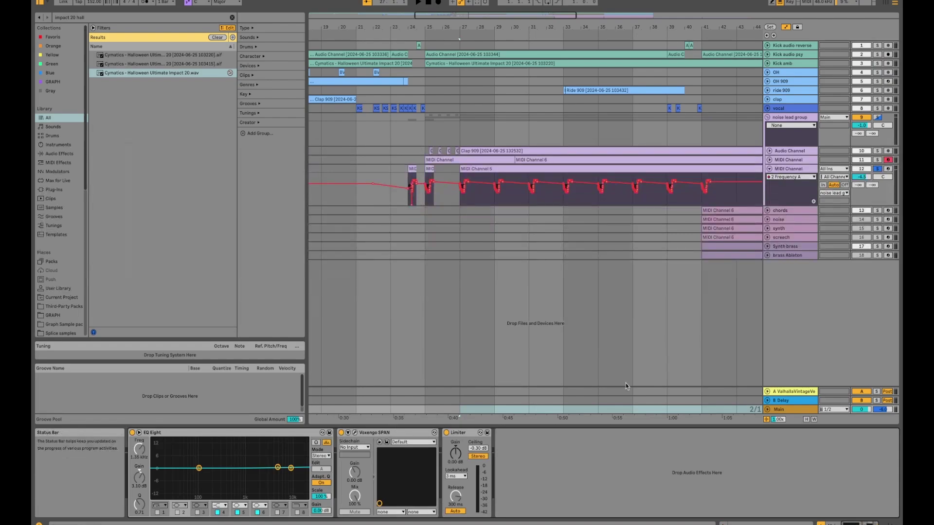
Expand the first MIDI Channel and extend the start of its bar 30 clip back to bar 25, over the recorded clip.
left_click(769, 159)
scroll(518, 180, "up", 5)
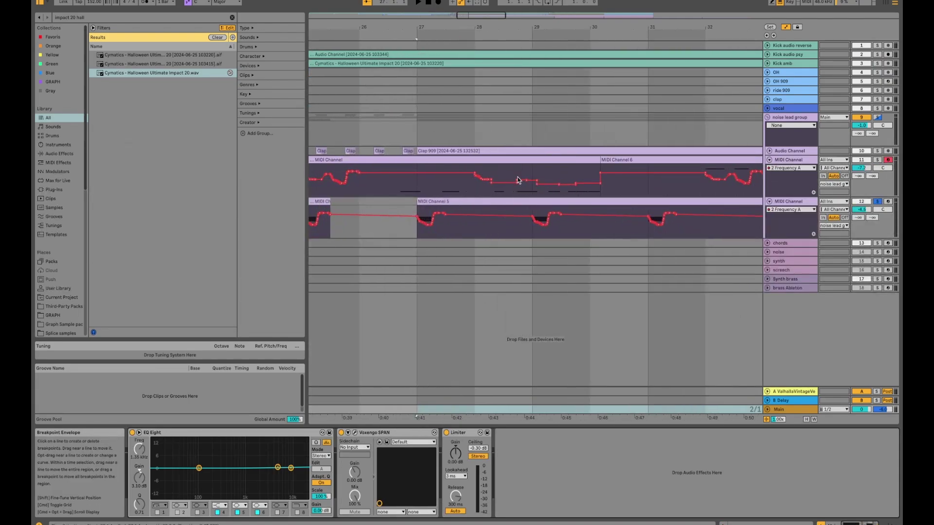
scroll(602, 165, "down", 3)
left_click(602, 160)
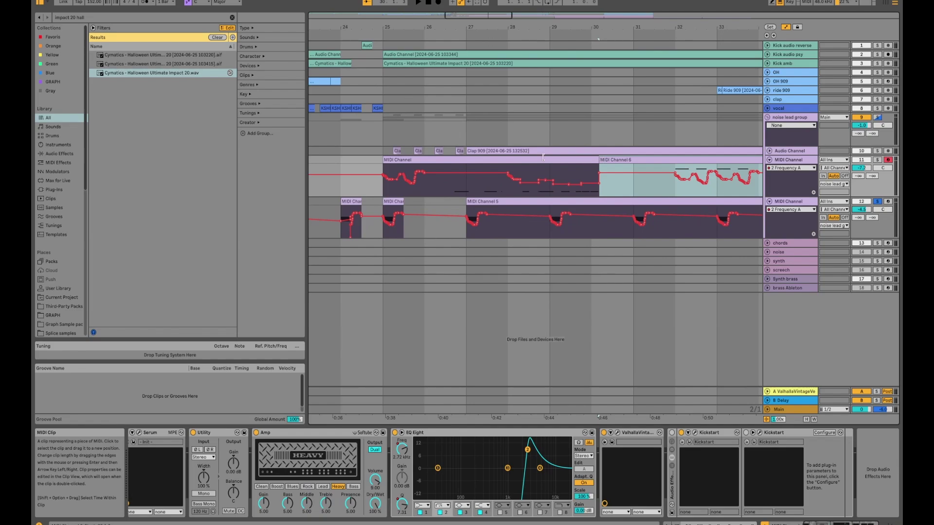
left_click_drag(599, 160, 383, 160)
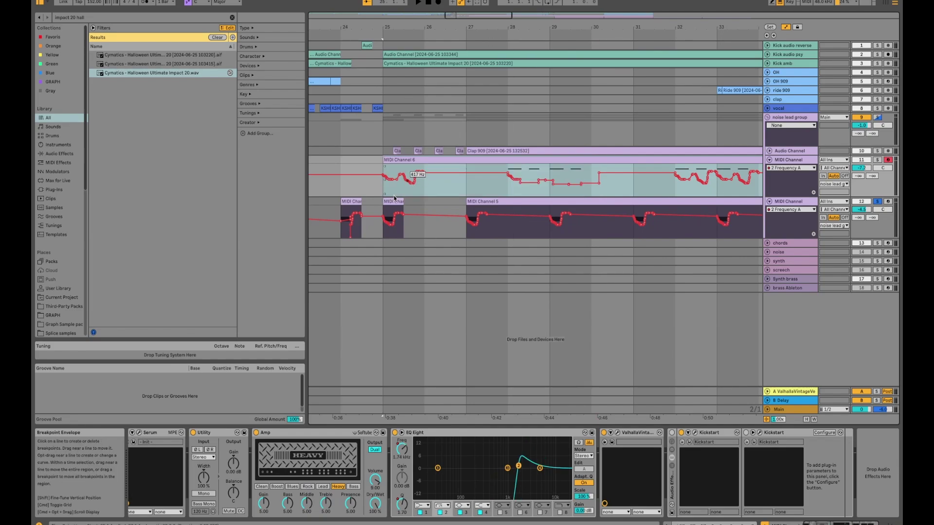
Select the second MIDI Channel's clip at bar 25, solo the whole noise lead group and show the group's devices.
left_click(393, 201)
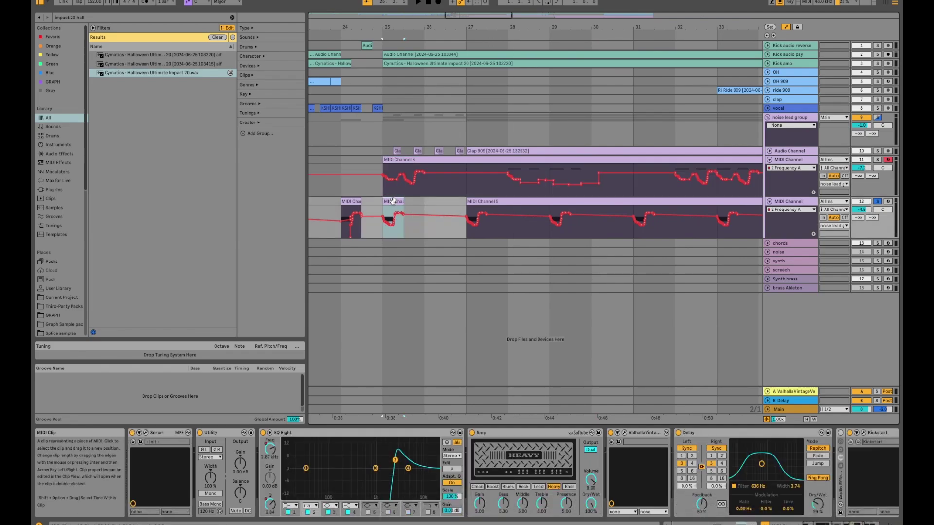
left_click(419, 153)
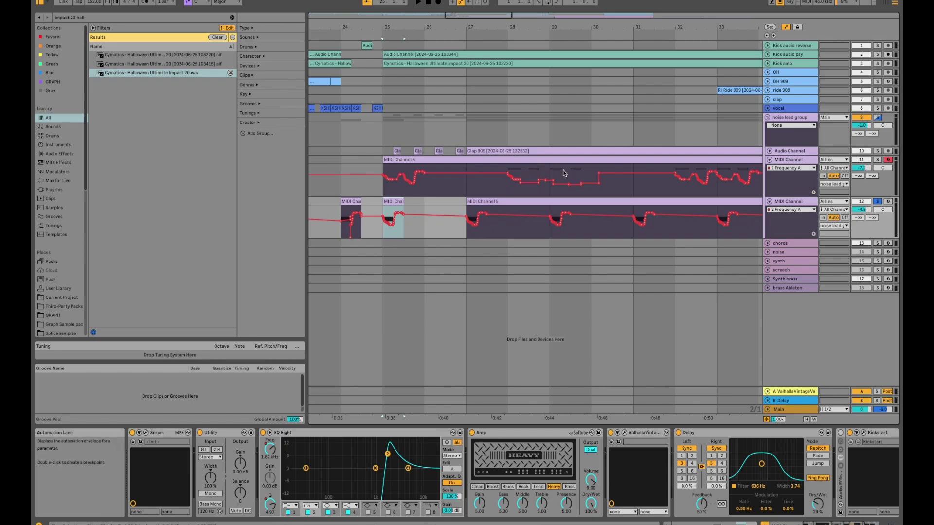
left_click(462, 142)
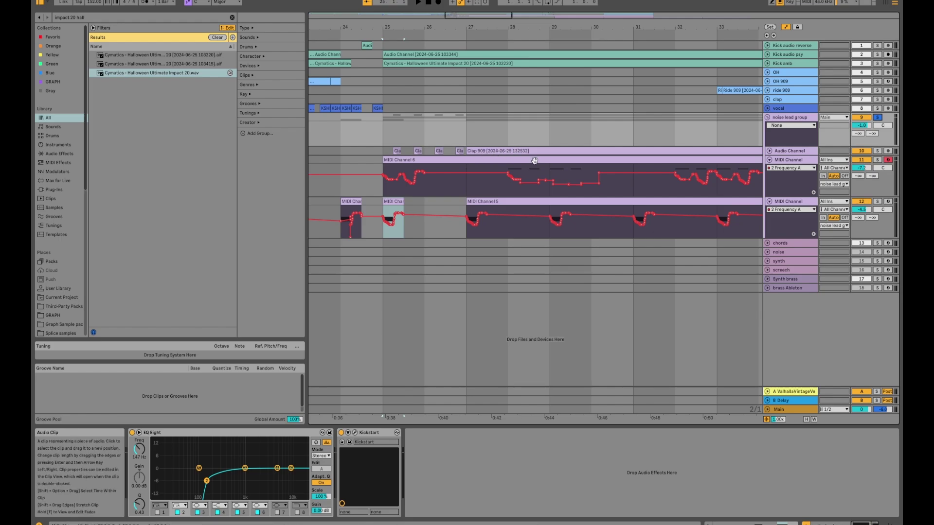
scroll(537, 175, "down", 3)
scroll(598, 199, "down", 4)
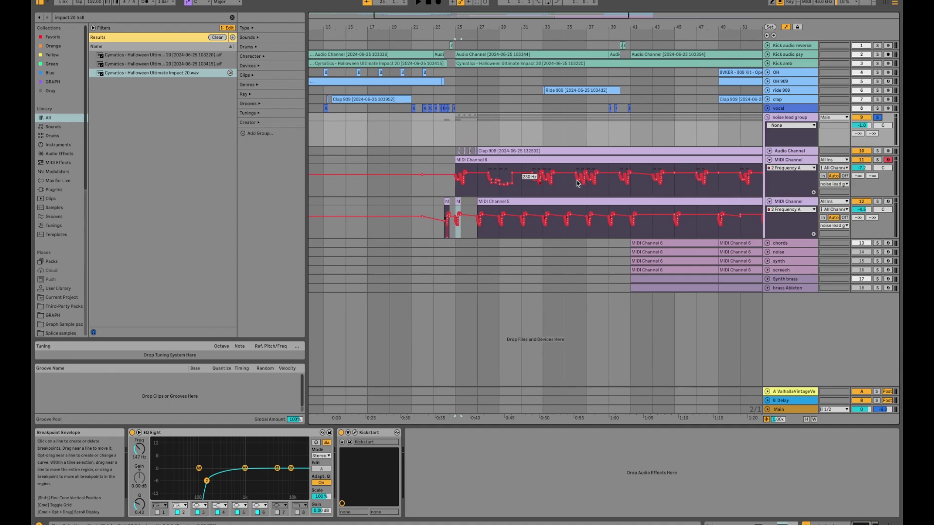
Look over the noise lead filter automation and view the notes of the first MIDI Channel's clip.
scroll(488, 166, "right", 2)
scroll(488, 166, "right", 1)
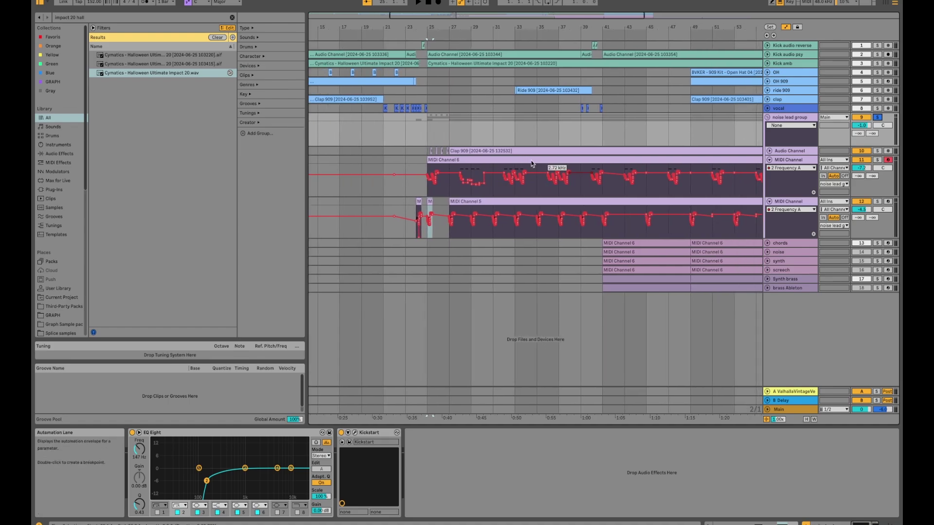
scroll(468, 162, "right", 1)
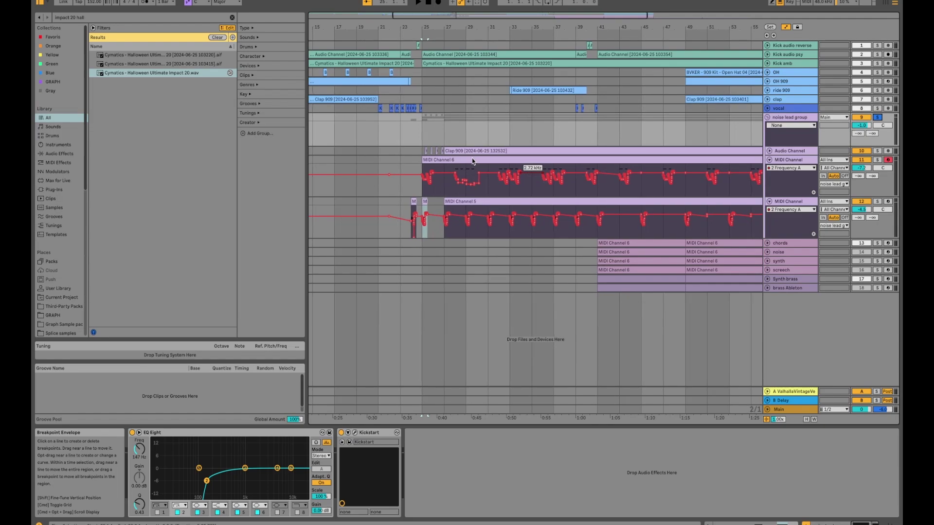
scroll(486, 160, "right", 1)
double_click(660, 169)
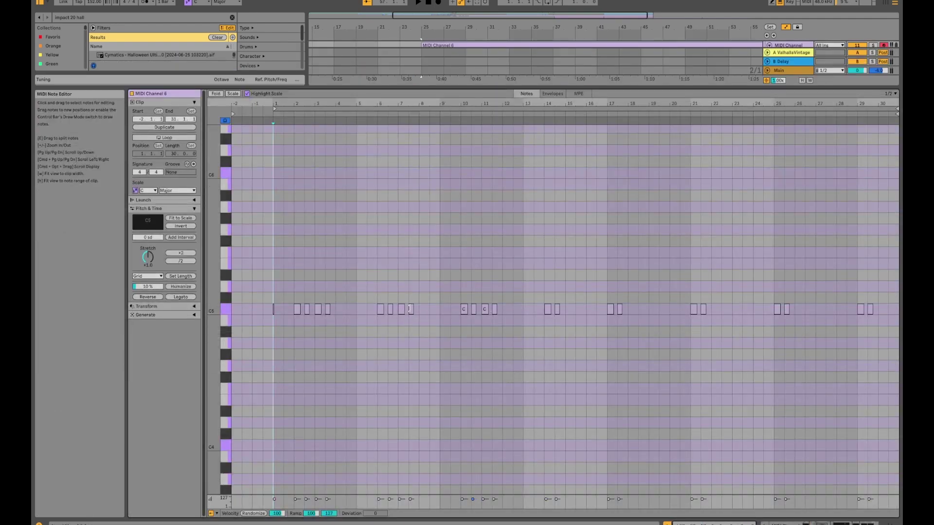
left_click(782, 71)
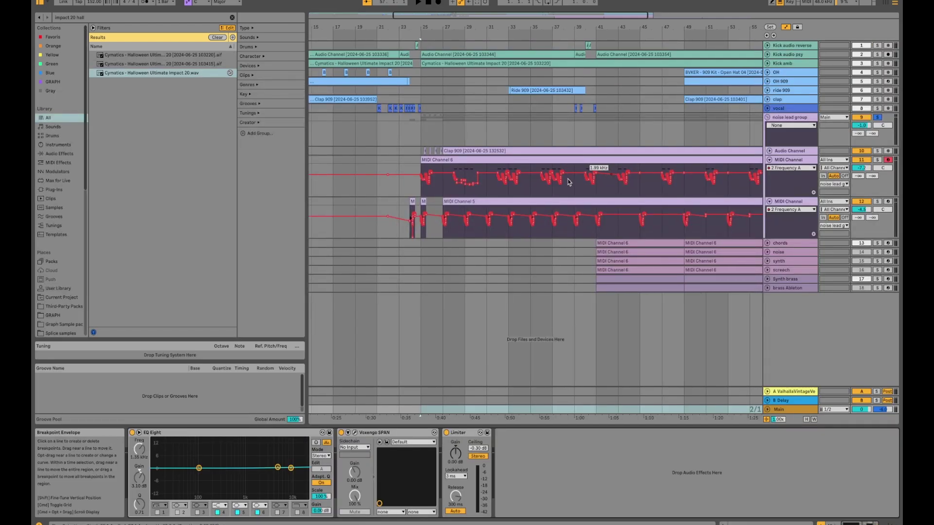
scroll(471, 185, "right", 2)
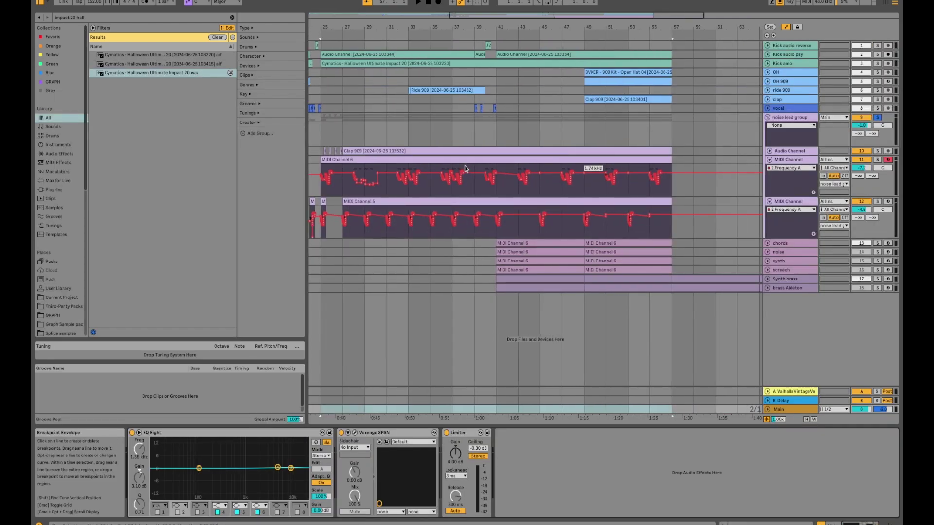
key("minus")
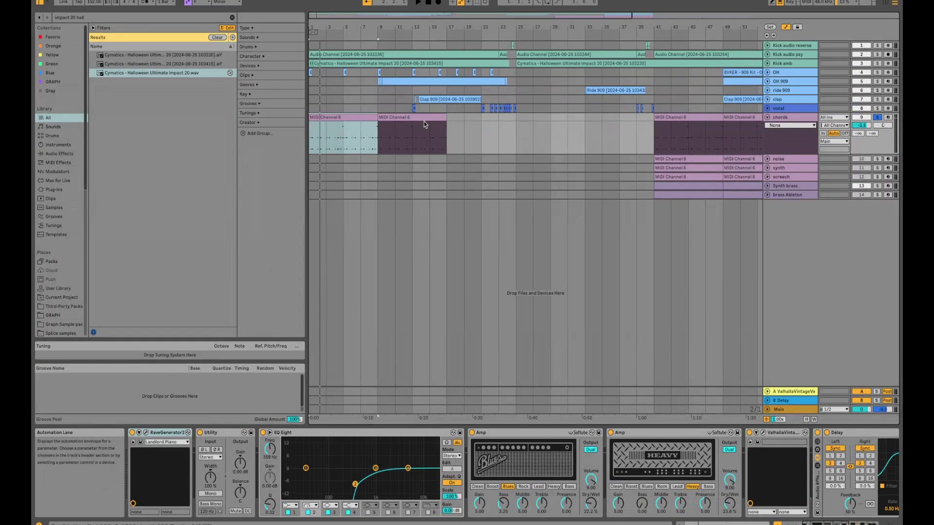
Play the opening bars of the soloed chords clip and inspect its RaveGenerator2 instrument.
scroll(424, 120, "up", 3)
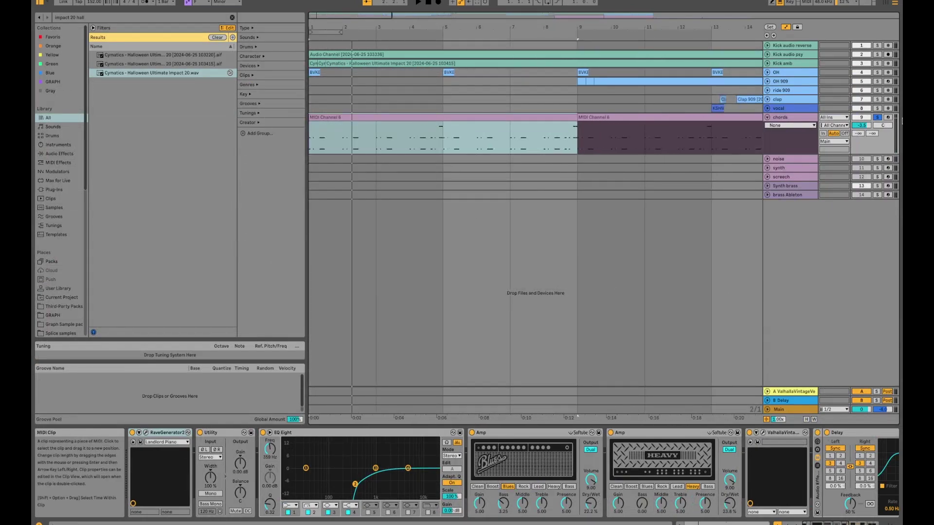
key("space")
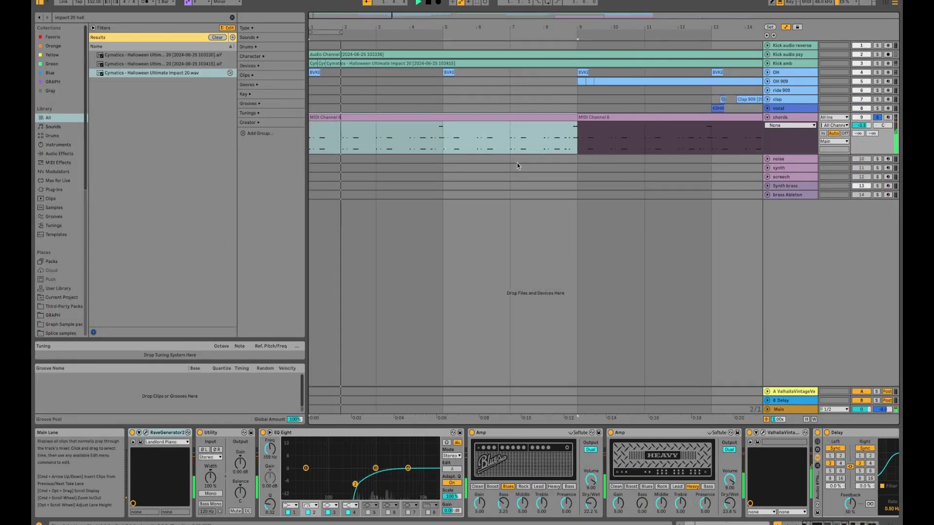
key("space")
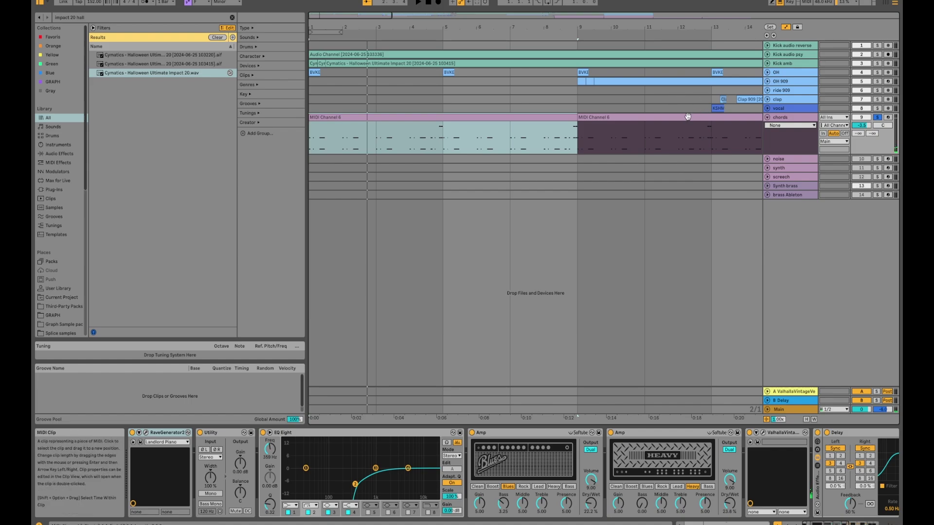
left_click(146, 432)
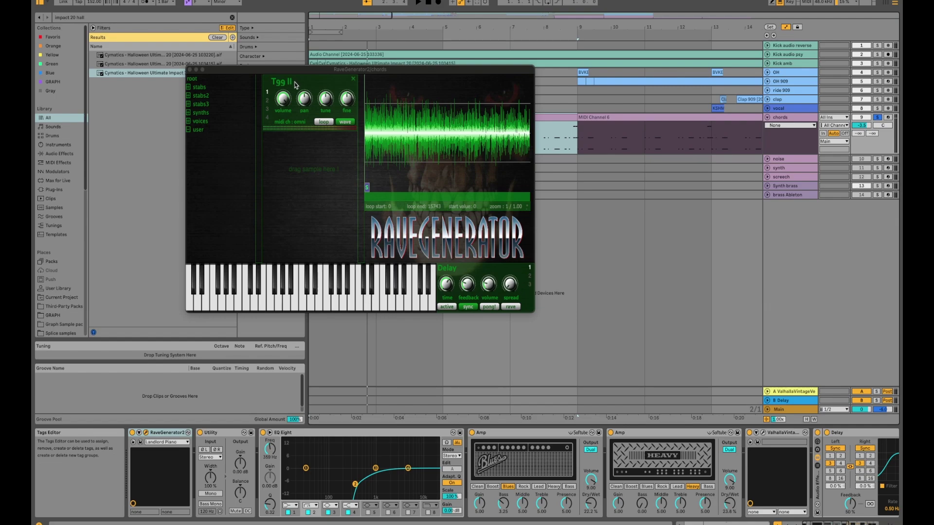
left_click(190, 70)
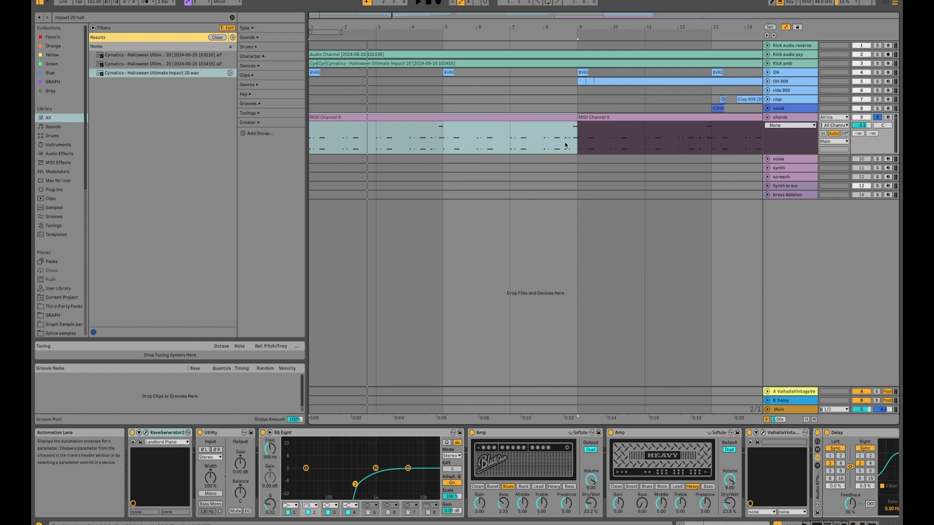
Select the first chords clip, solo the chords track and view the RaveGenerator2 plug-in window again.
left_click(784, 177)
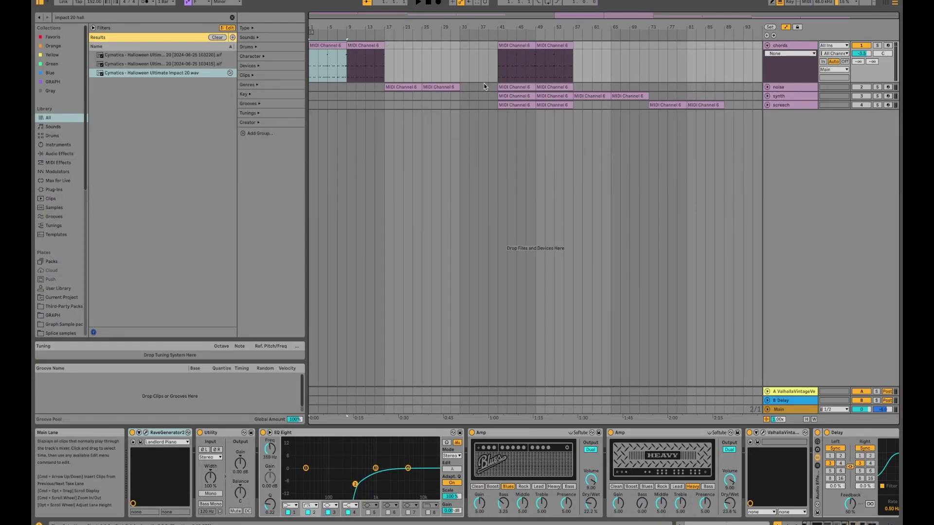
left_click(500, 88)
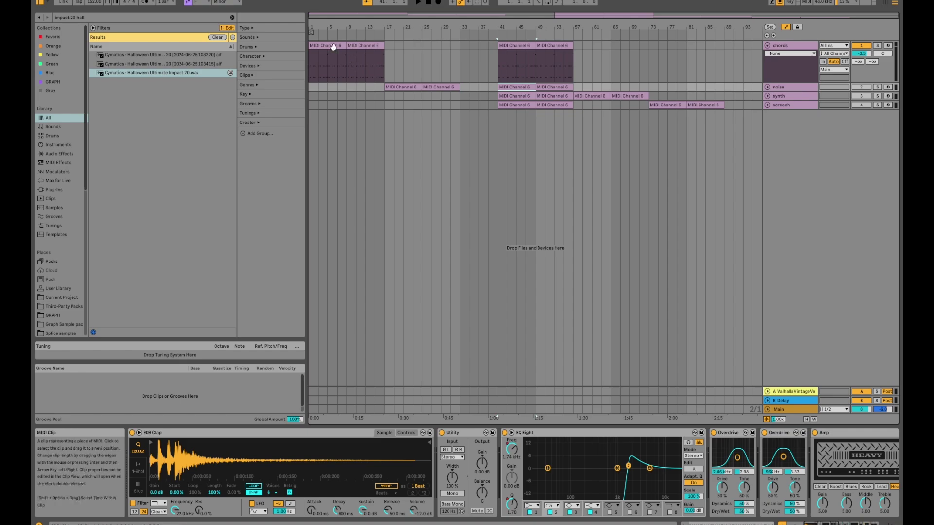
left_click(335, 63)
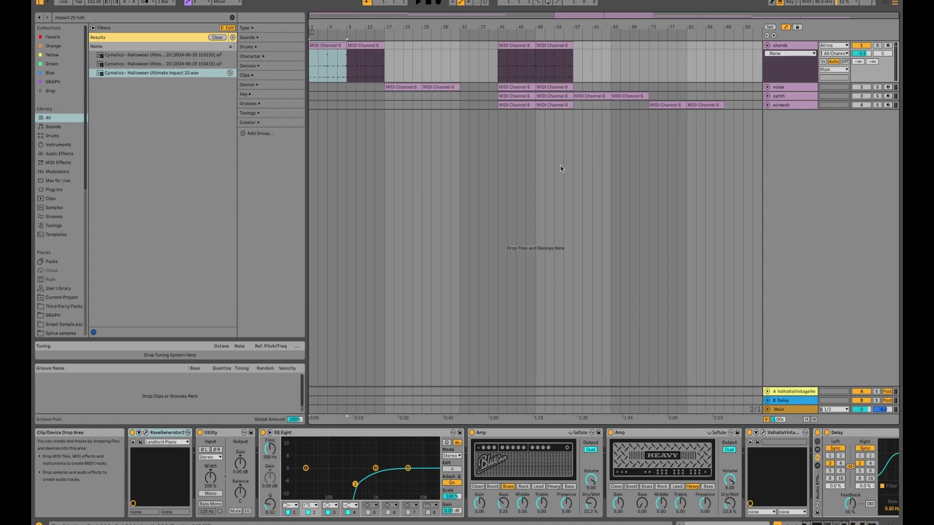
left_click(877, 45)
left_click(794, 48)
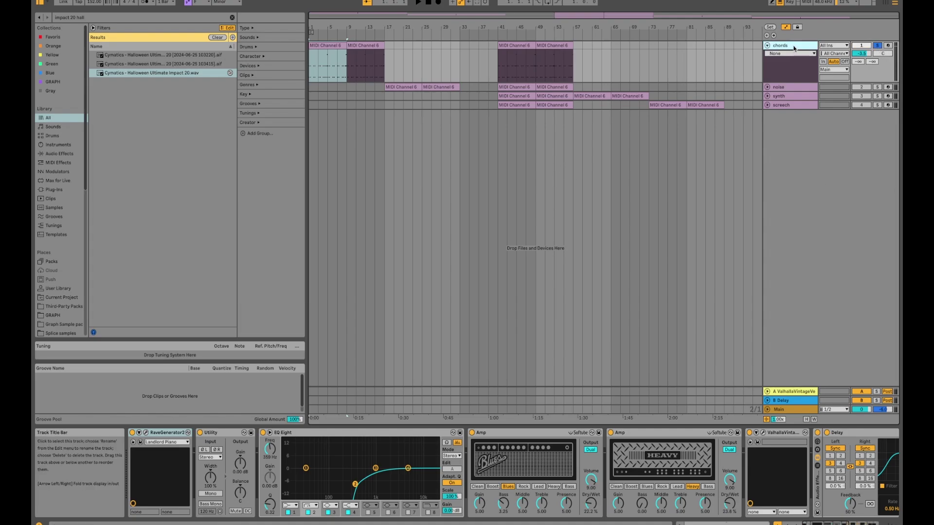
left_click(147, 433)
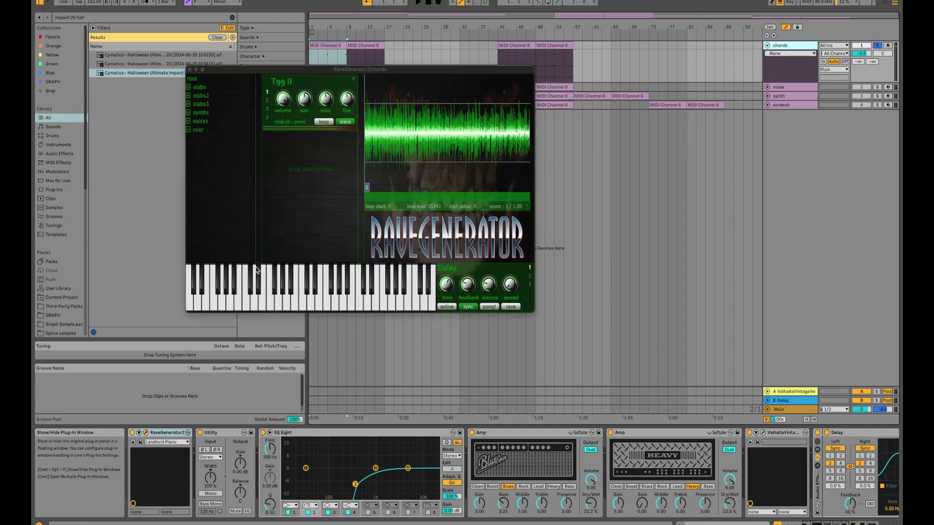
left_click(190, 71)
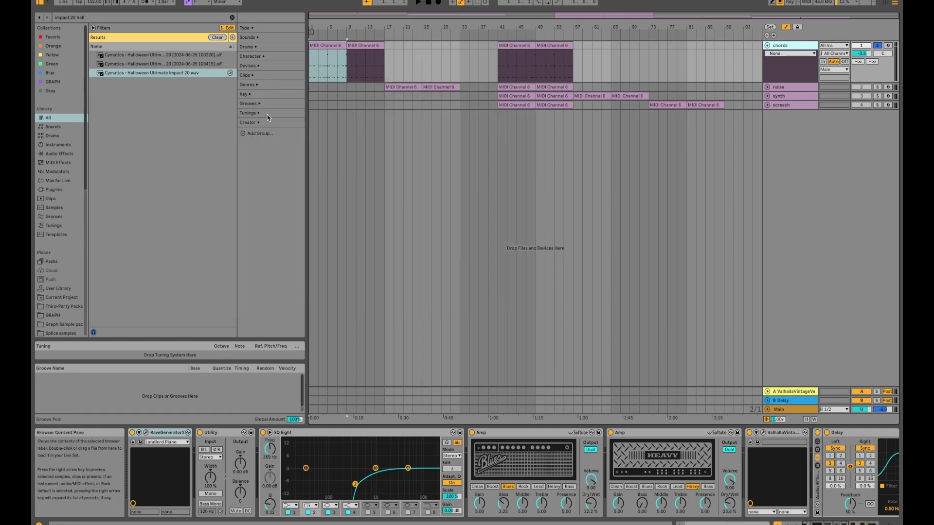
Examine the chords track's effect chain: both Amps, the Valhalla reverb, the two Delays and the Kickstart plug-ins.
left_click(502, 437)
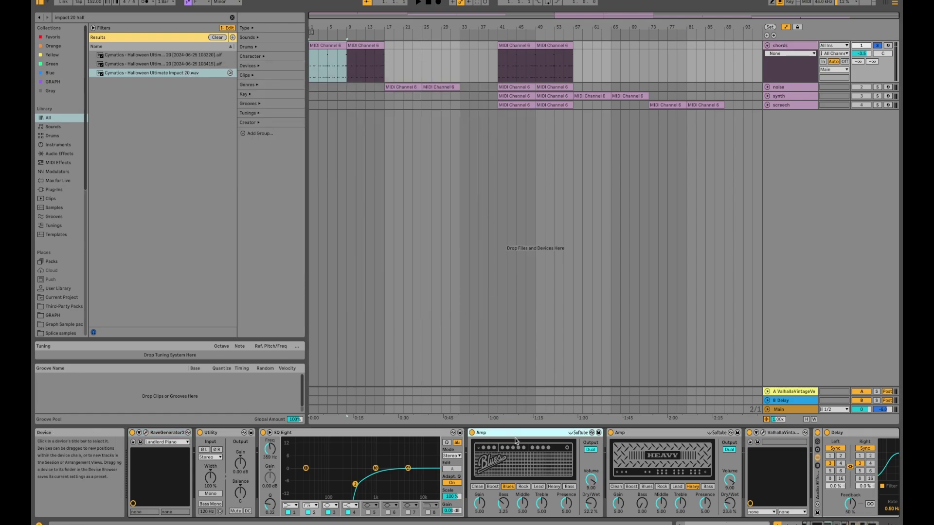
scroll(492, 438, "right", 3)
key("Right")
left_click(475, 437)
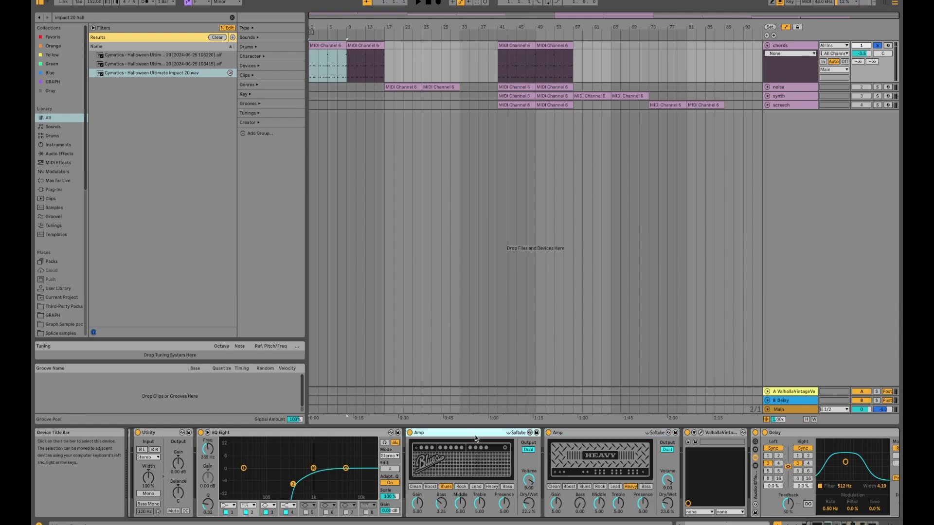
left_click(581, 433)
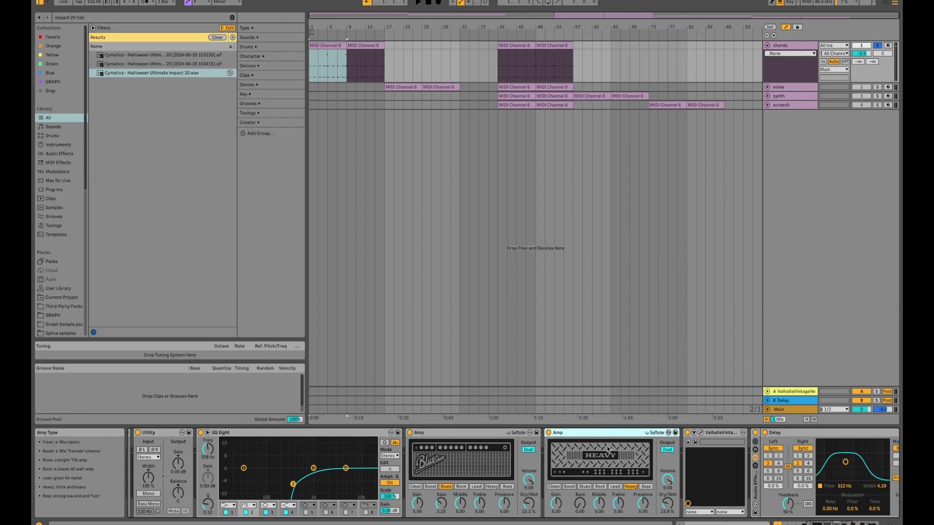
scroll(603, 448, "right", 3)
scroll(597, 451, "right", 10)
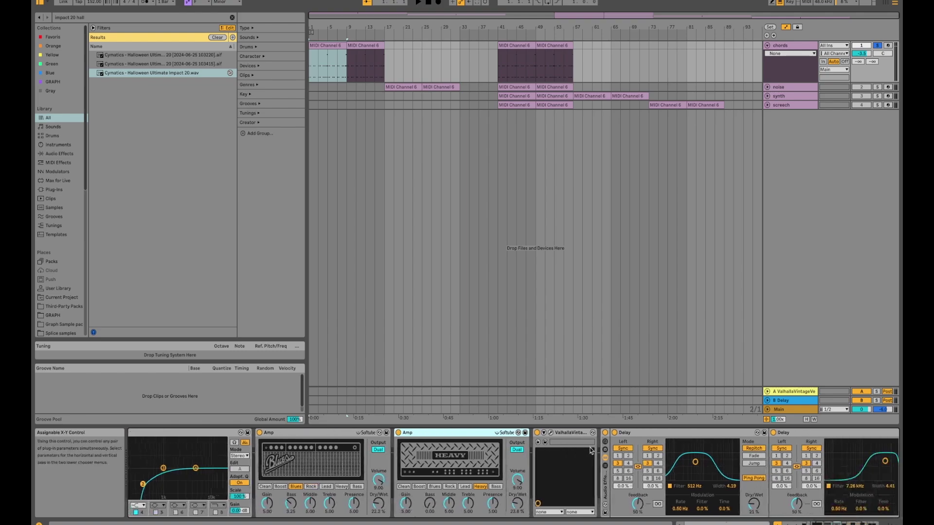
scroll(383, 441, "right", 2)
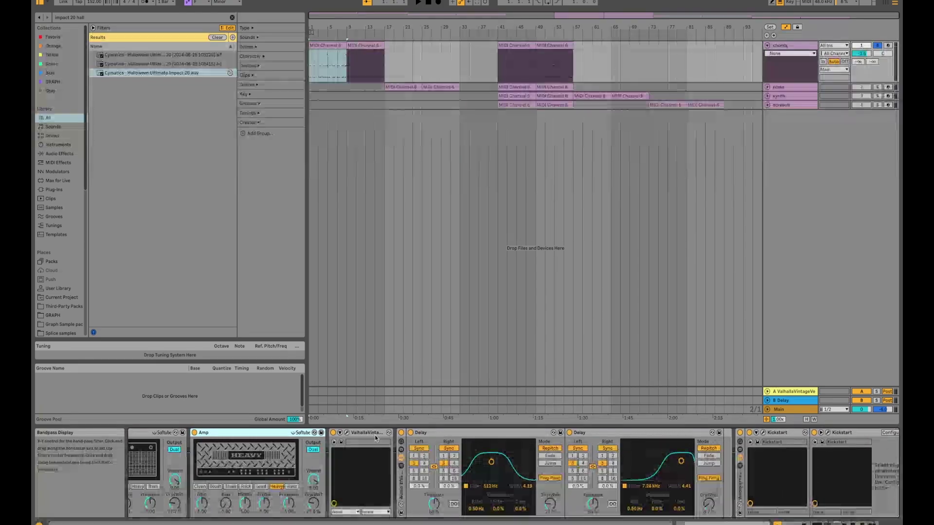
scroll(505, 441, "right", 2)
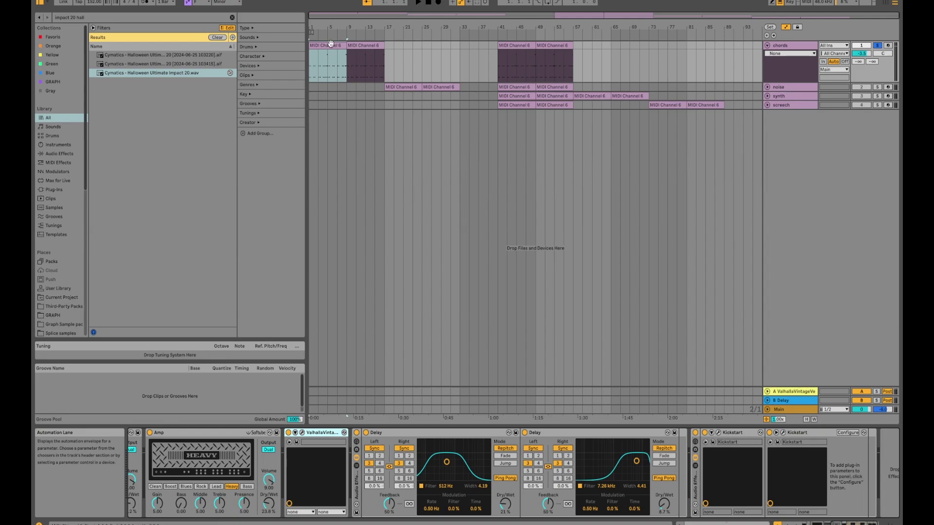
View the whole first chords clip in the note editor, select the stacked notes ending bar 4, and return to the arrangement.
double_click(354, 66)
scroll(248, 286, "up", 5)
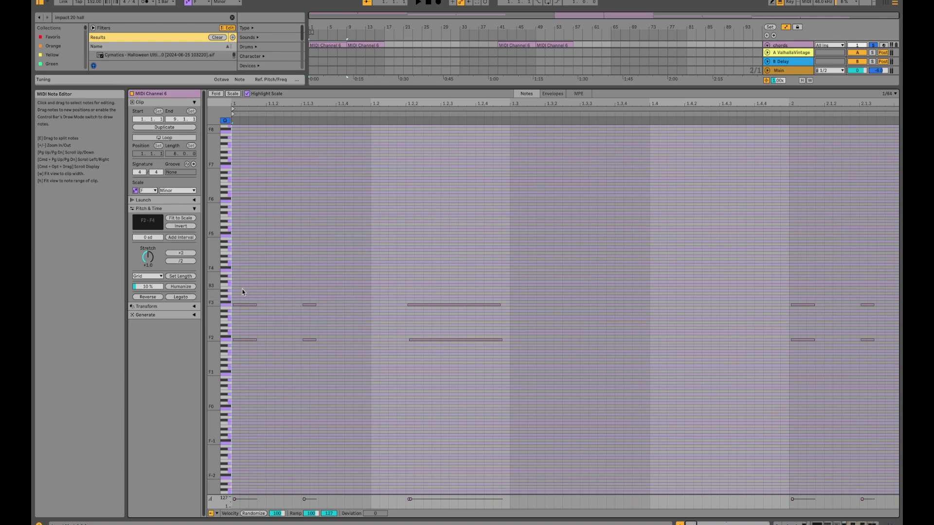
right_click(298, 292)
left_click(358, 435)
key("minus")
key("w")
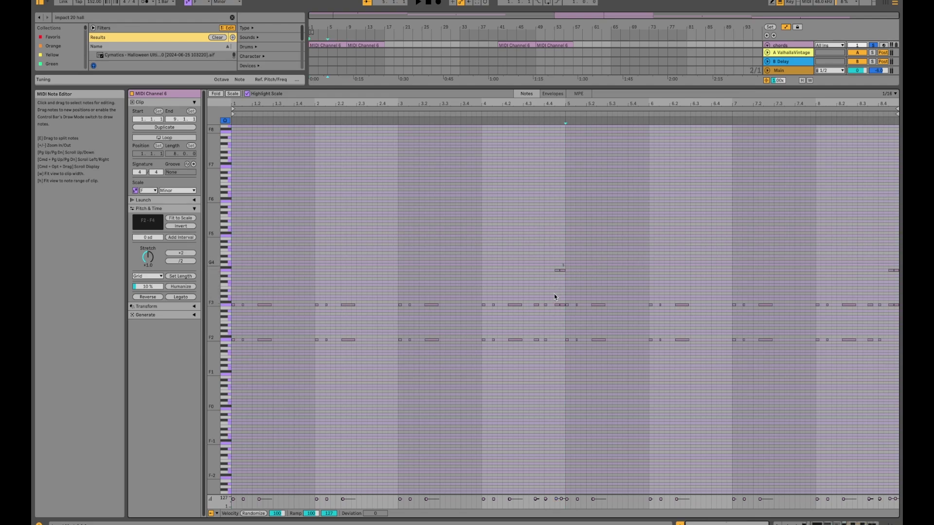
left_click_drag(555, 263, 564, 312)
left_click(801, 73)
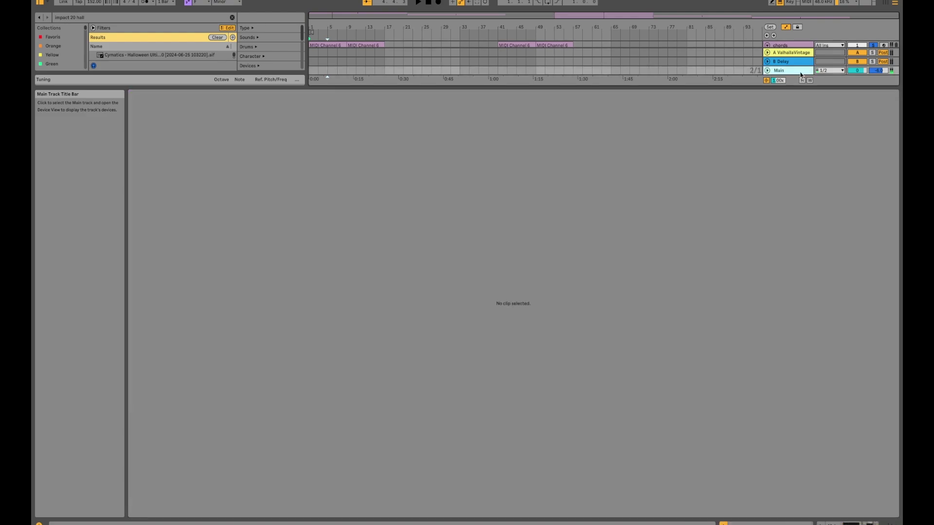
left_click(801, 74)
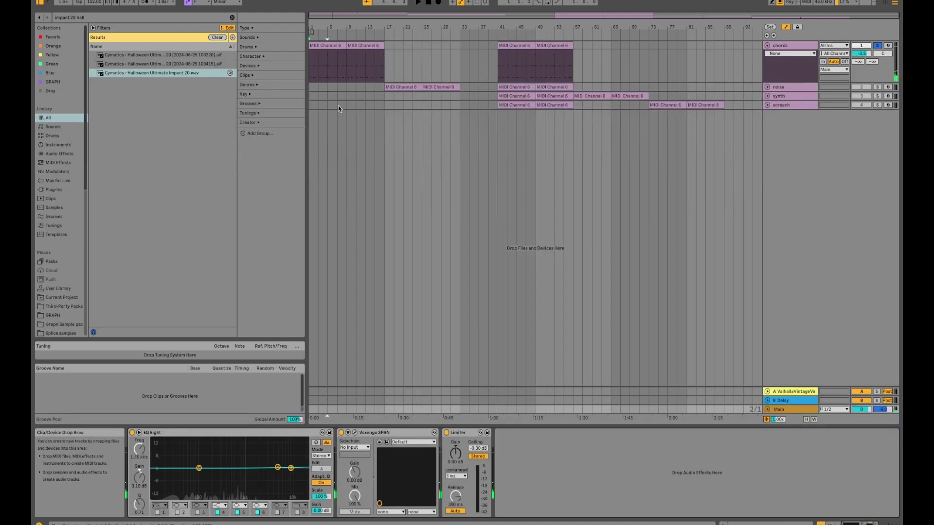
Collapse the chords track, solo the noise track and play its clip from bar 17.
left_click(394, 86)
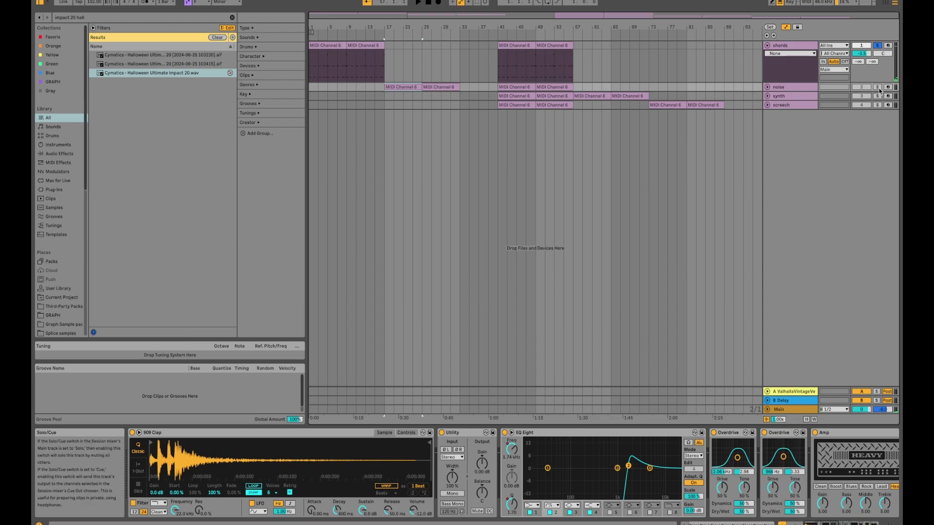
left_click(767, 49)
key("space")
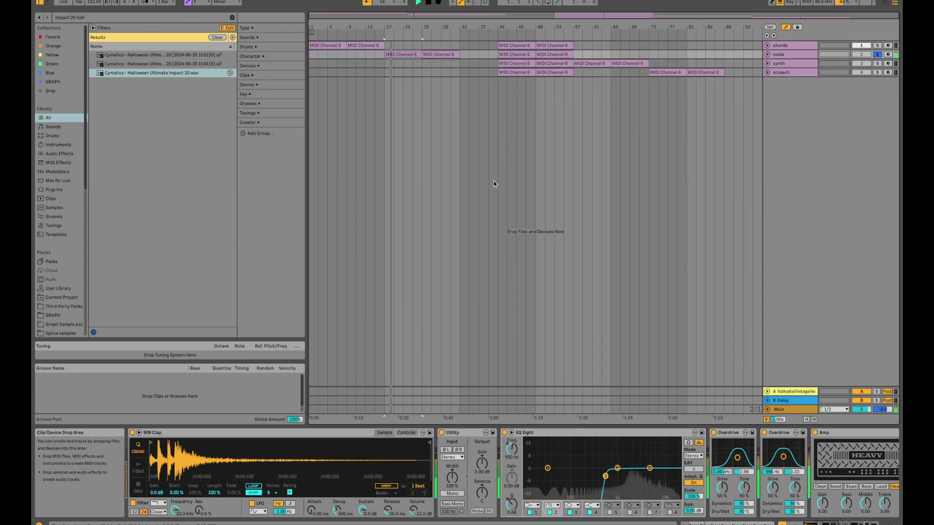
key("space")
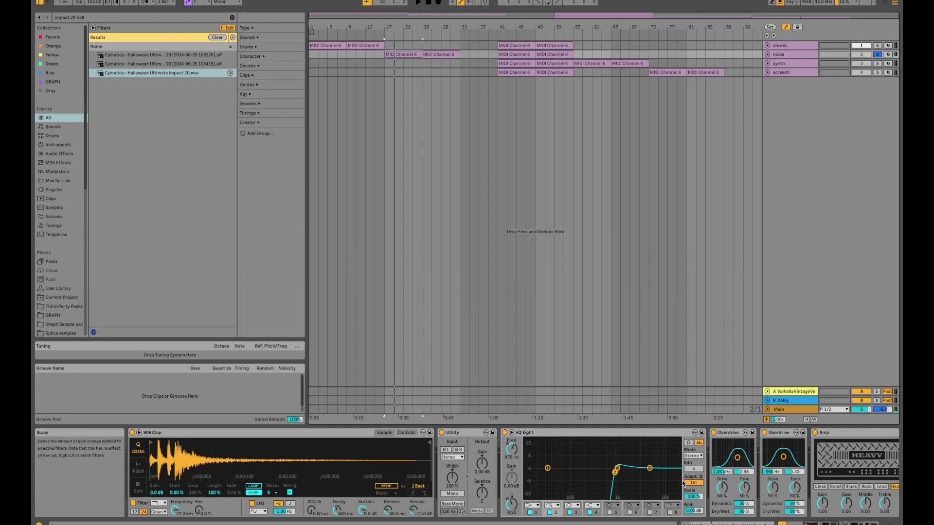
Examine the noise track's Overdrive and Amp devices and view the notes of its bar 17 clip.
scroll(681, 484, "right", 5)
scroll(584, 467, "right", 3)
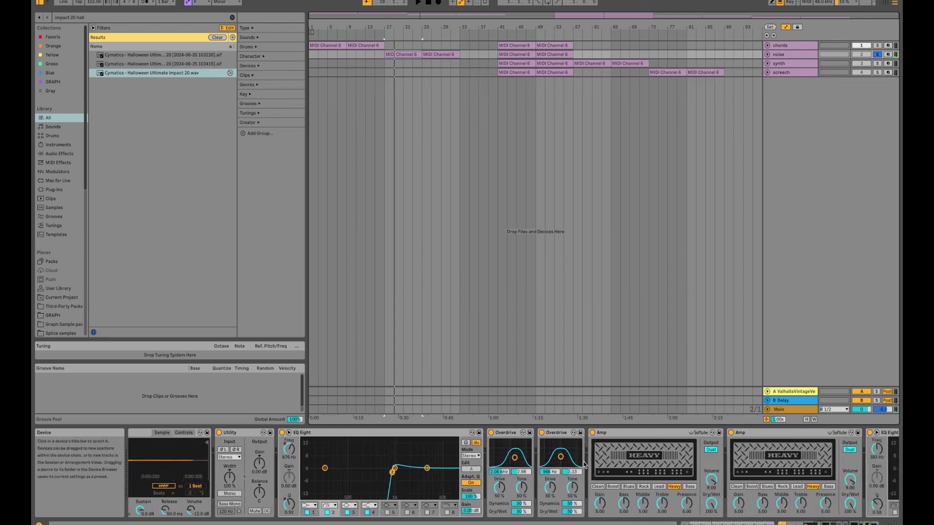
double_click(403, 54)
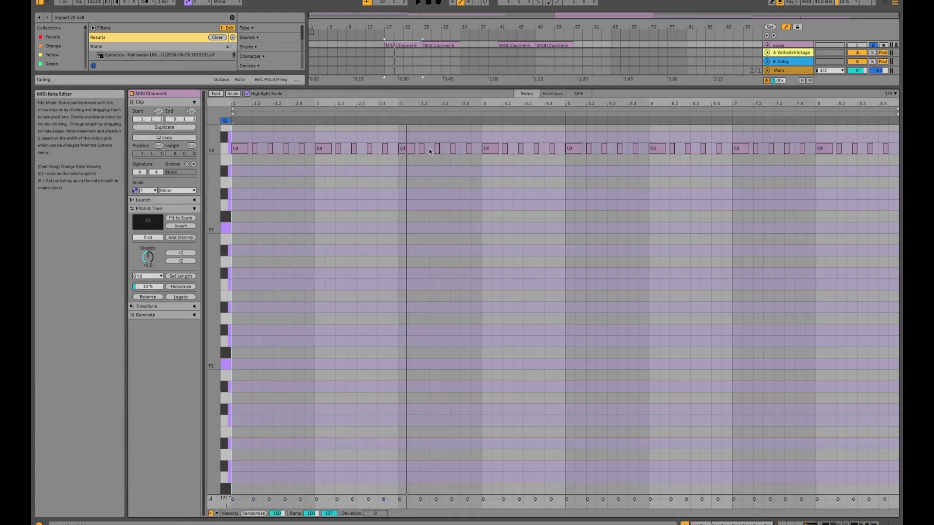
double_click(798, 71)
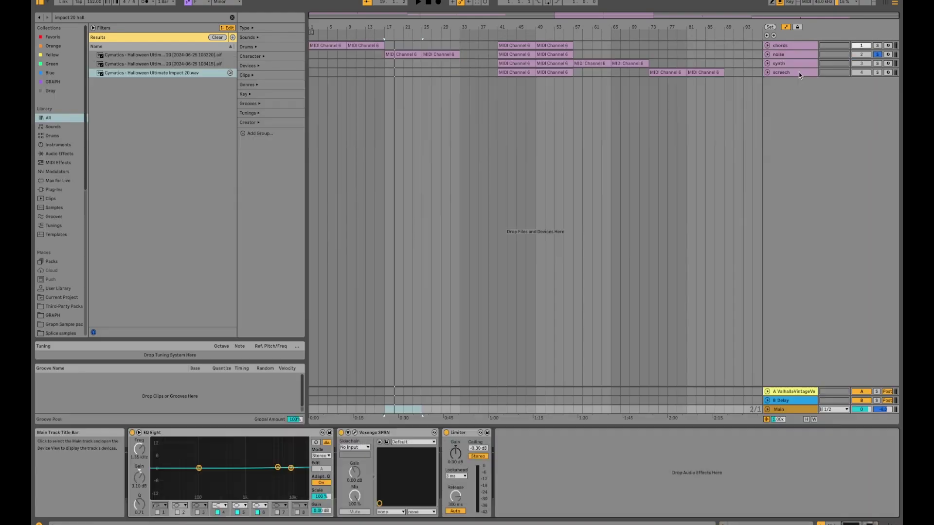
Select the synth clip at bar 57, solo the synth track and play it.
left_click(591, 64)
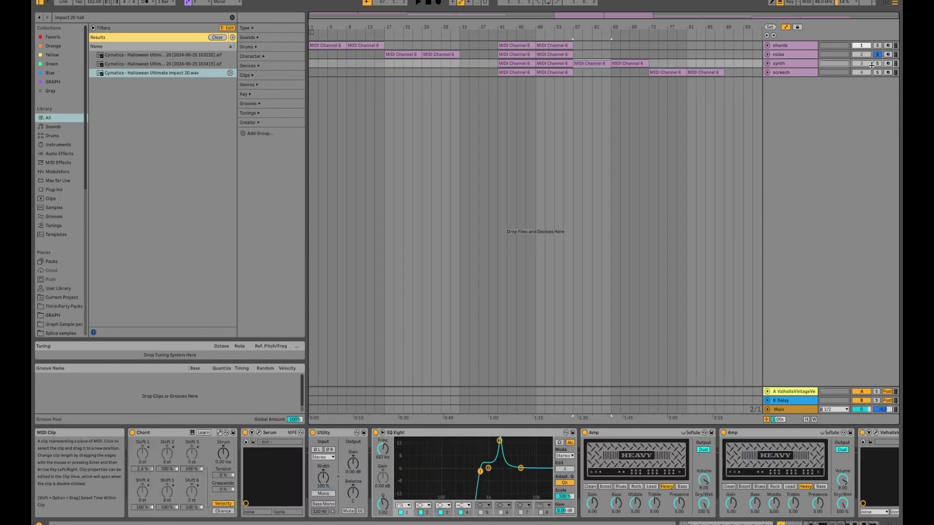
left_click(877, 63)
key("space")
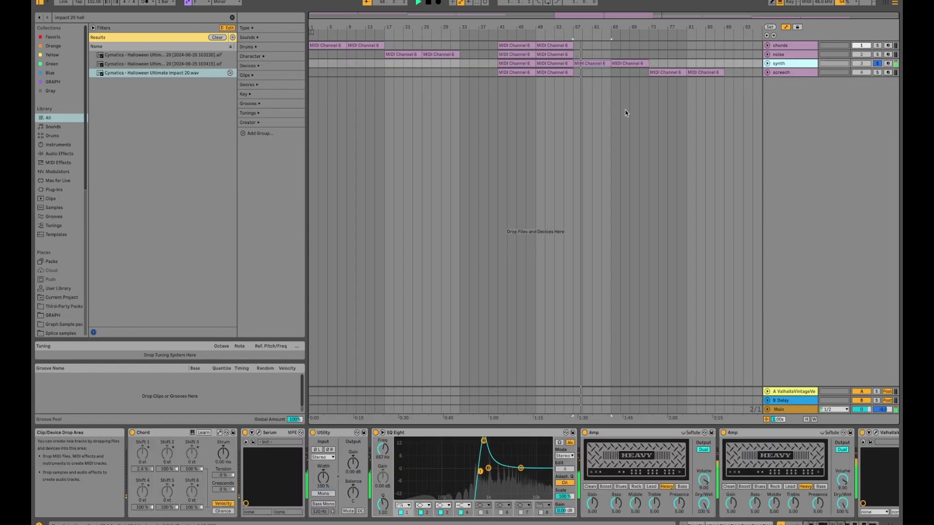
Show the automation of EQ Eight's band 2 frequency on the synth track and examine its curve around bars 43 to 46.
scroll(444, 474, "right", 5)
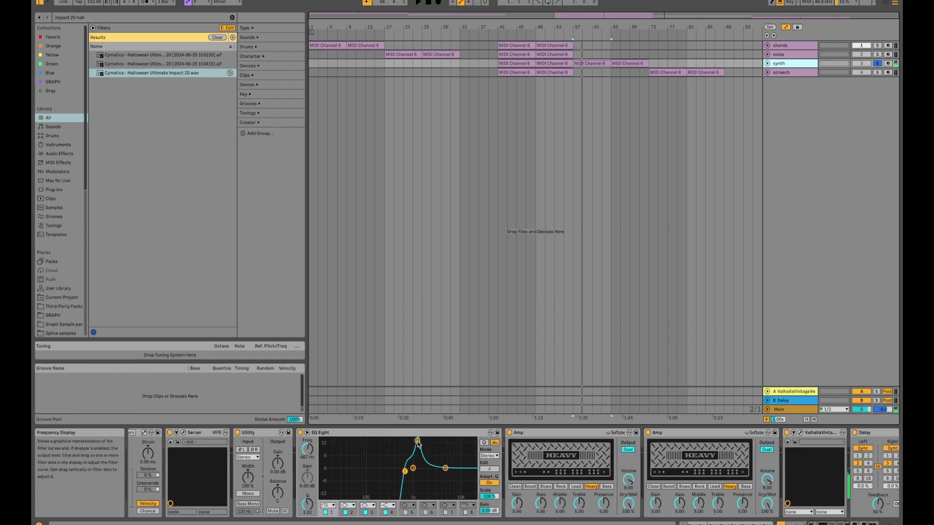
left_click(417, 441)
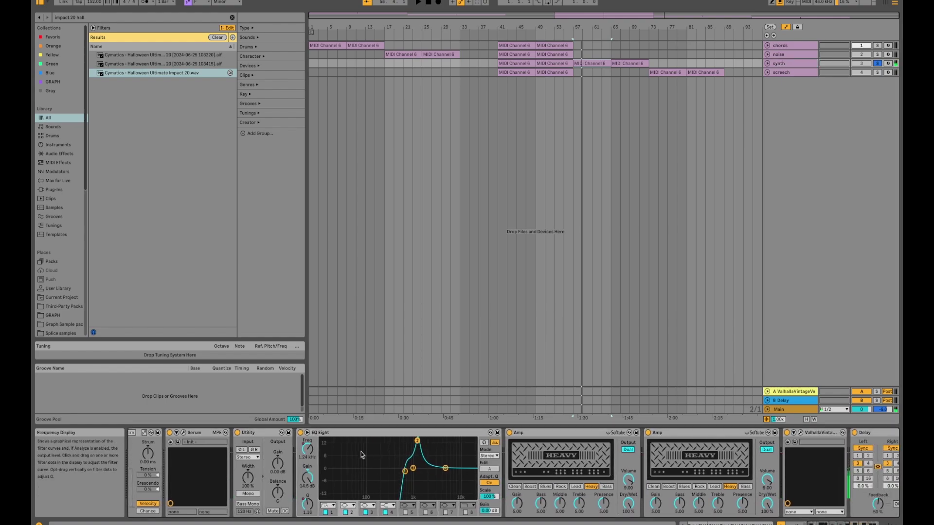
right_click(308, 448)
left_click(336, 370)
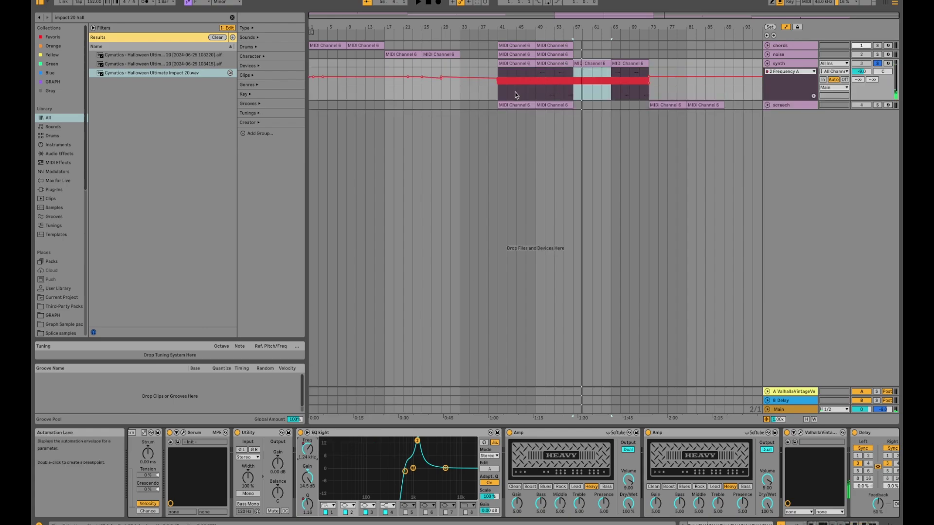
scroll(519, 93, "up", 2)
scroll(483, 91, "up", 8)
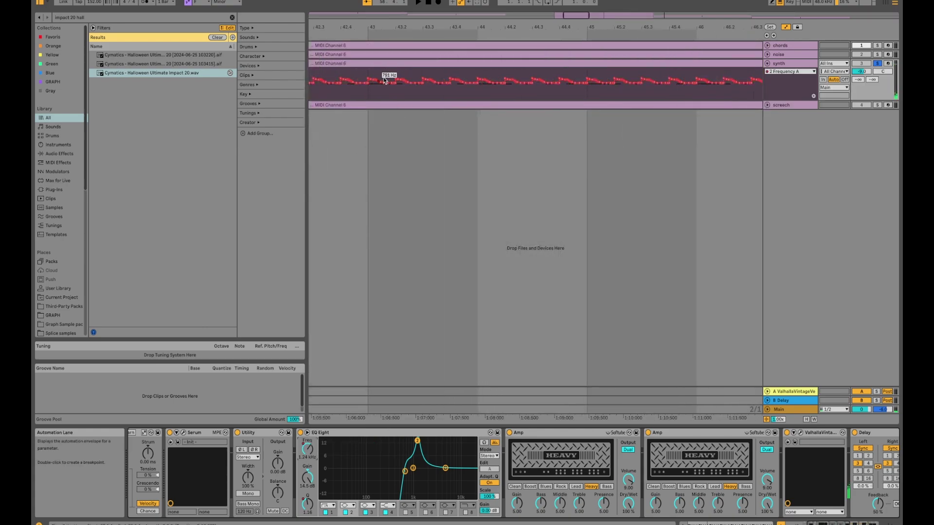
scroll(669, 457, "right", 10)
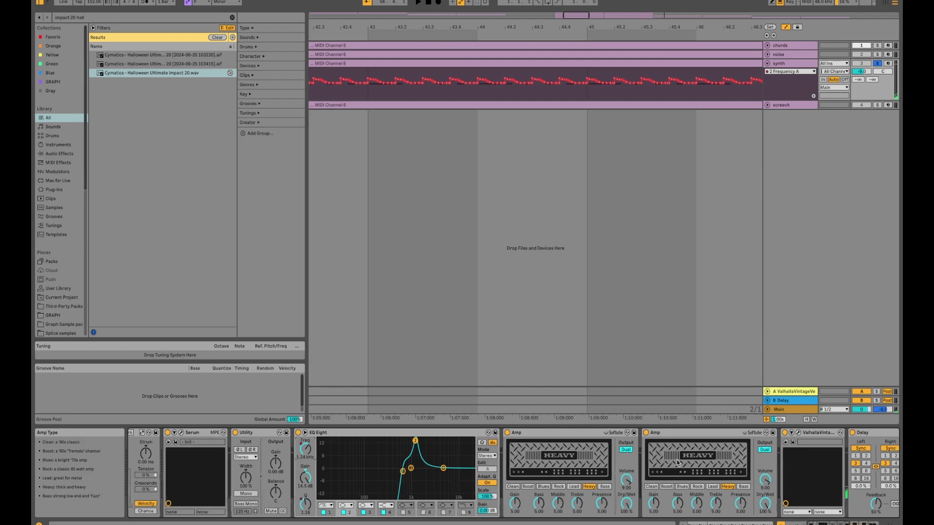
Open the synth track's Serum instrument and examine its oscillator settings.
scroll(659, 461, "left", 10)
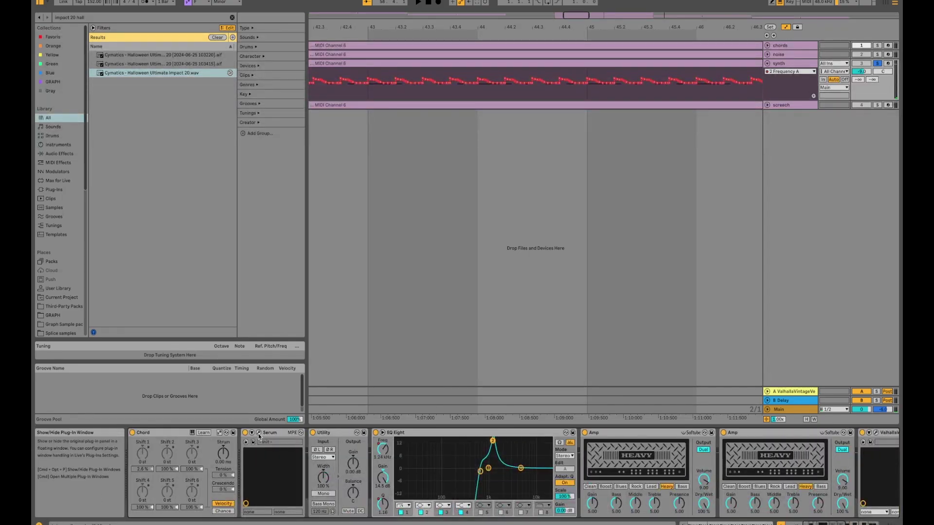
left_click(258, 433)
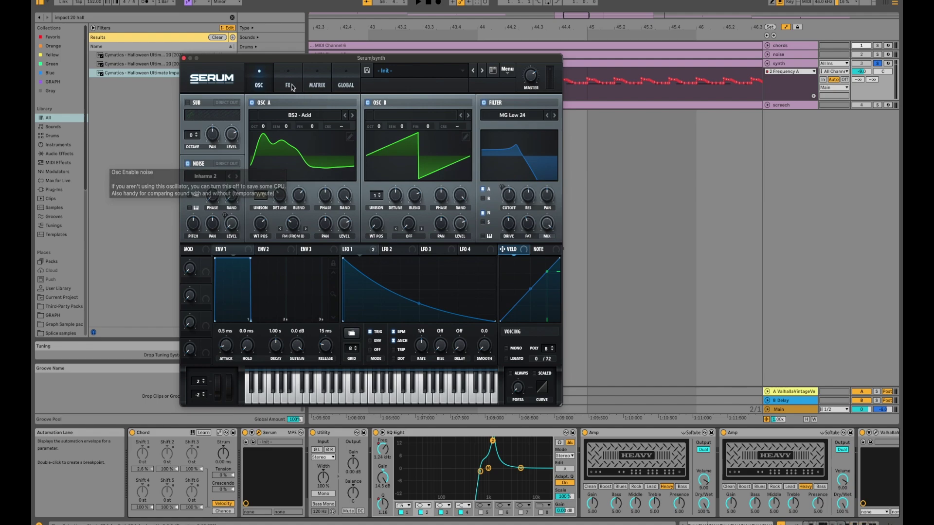
left_click(277, 78)
left_click(260, 79)
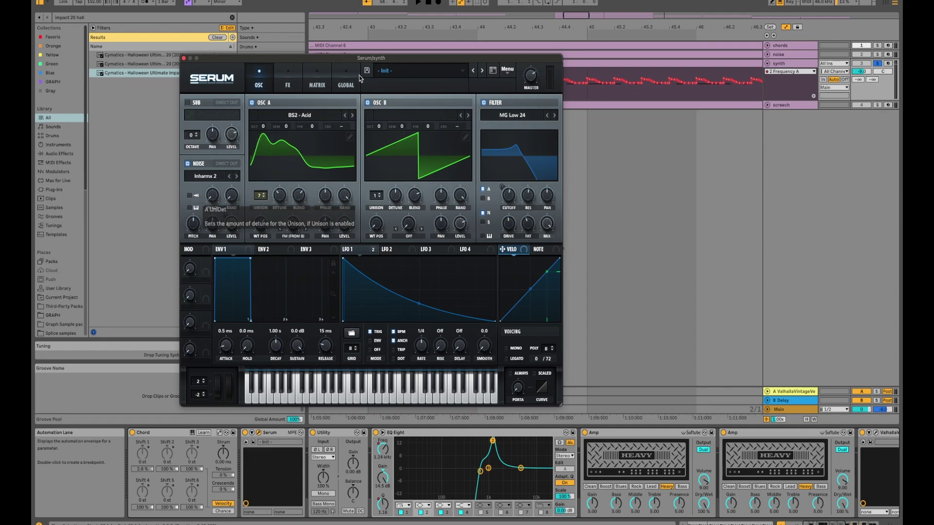
Compare the synth sound with Serum's oscillator B off and on during playback, leaving it on, and close the plug-in.
left_click(368, 103)
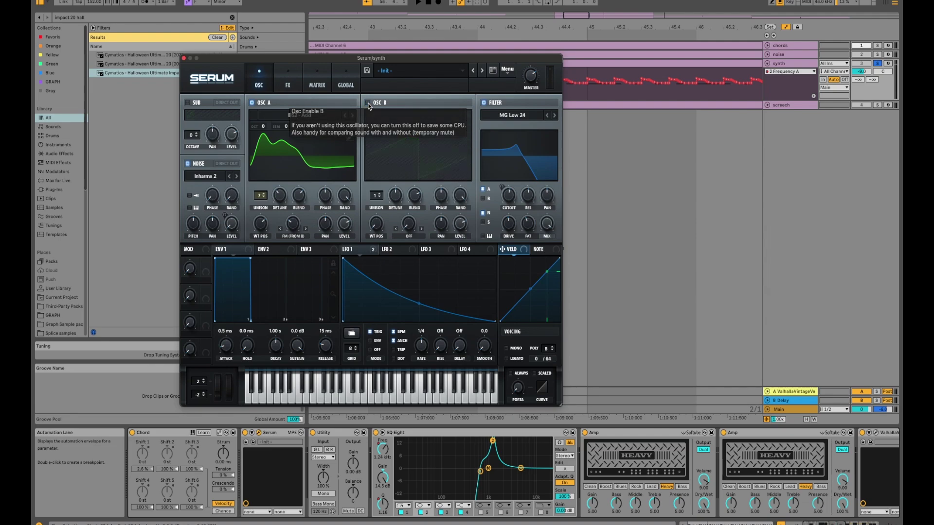
key("space")
left_click(368, 103)
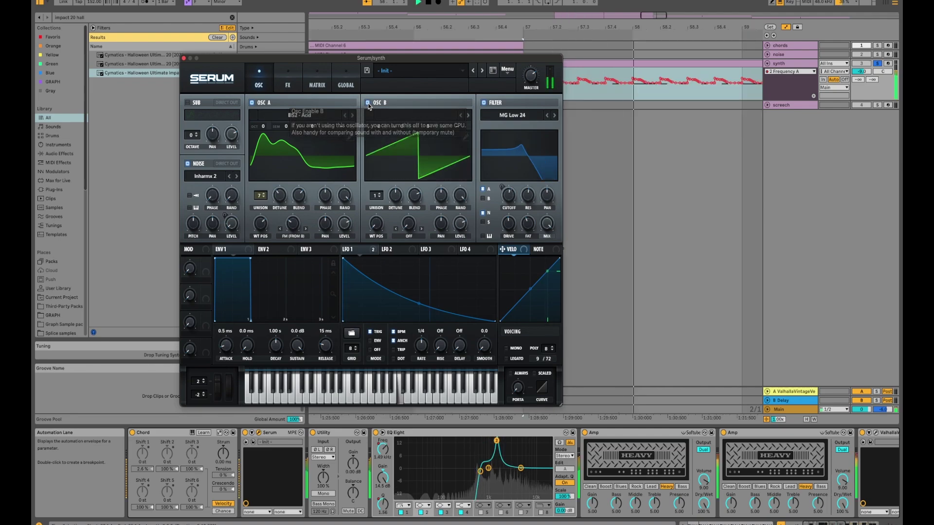
key("space")
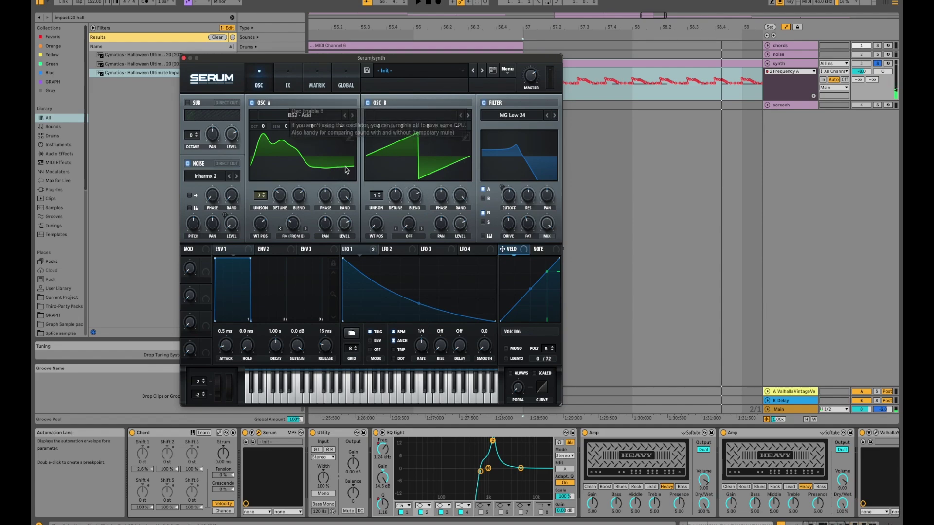
left_click(184, 58)
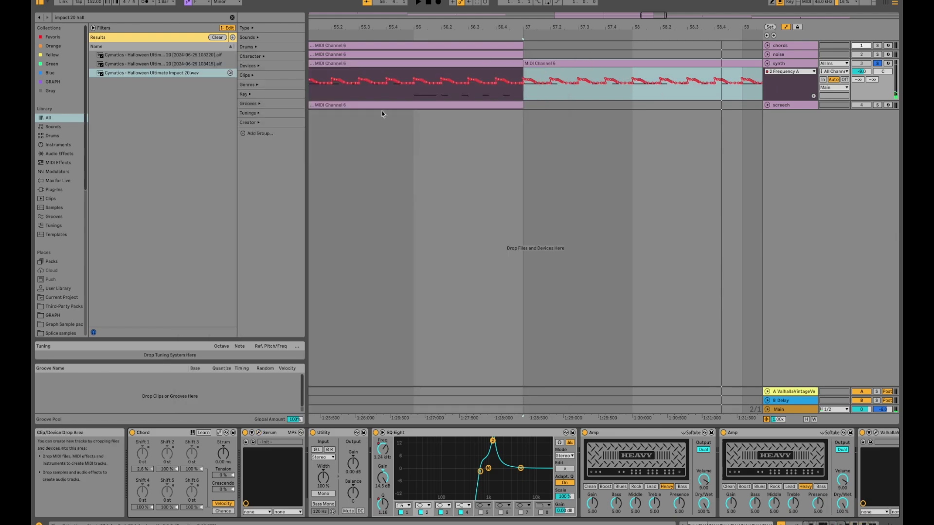
Collapse the synth track, solo the screech track and play it from bar 77.
left_click(768, 64)
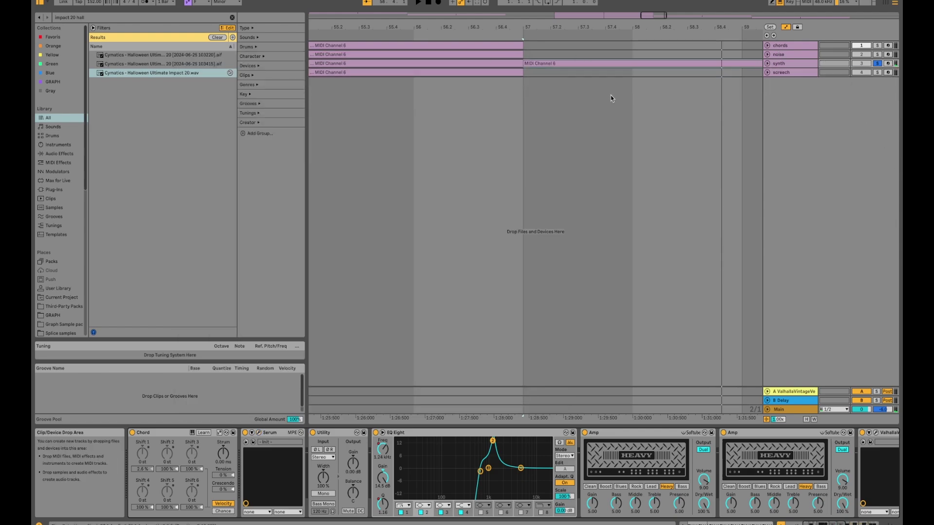
scroll(611, 96, "down", 10)
left_click(665, 72)
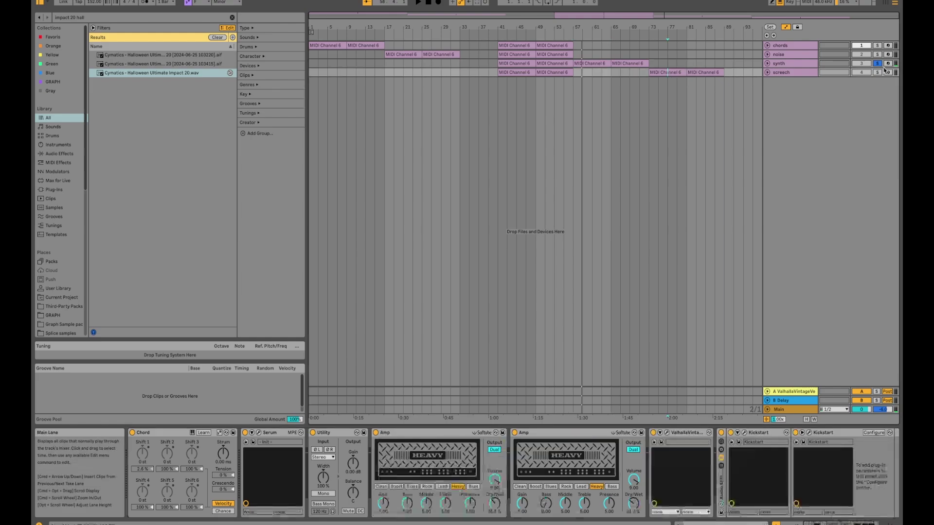
left_click(877, 72)
key("space")
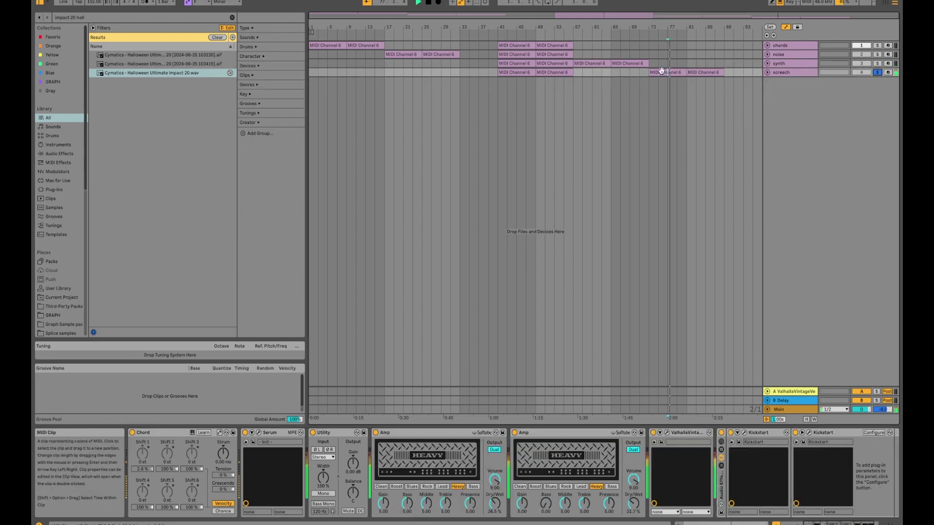
View the notes of the screech clip at bar 73, and return to the arrangement with the Main track's devices.
double_click(661, 71)
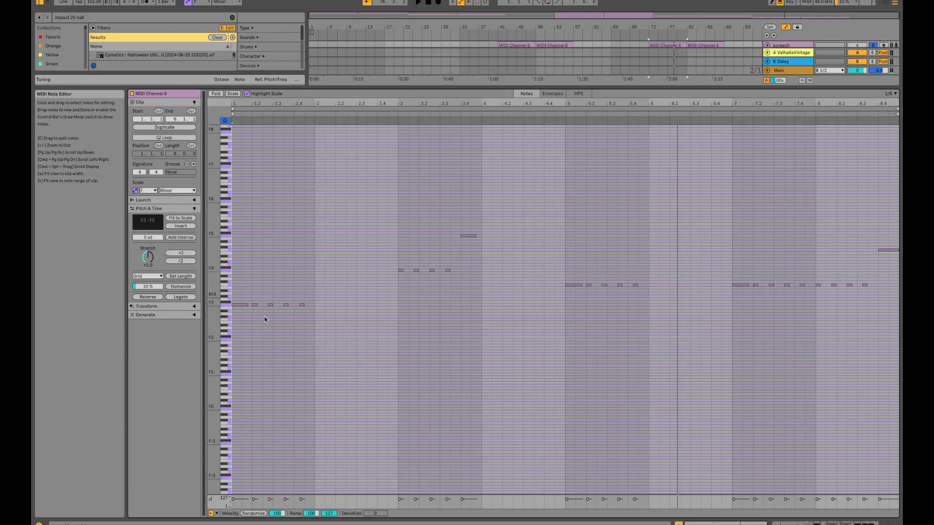
left_click(783, 71)
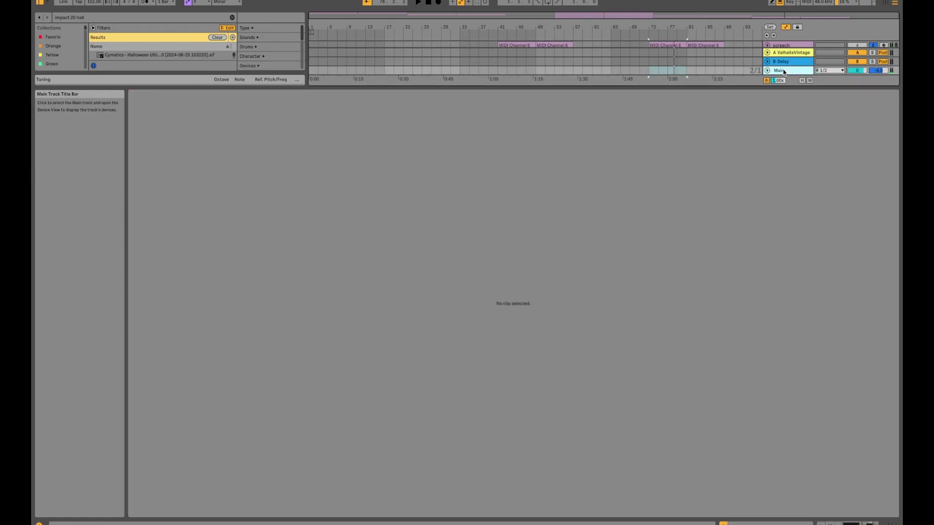
double_click(784, 72)
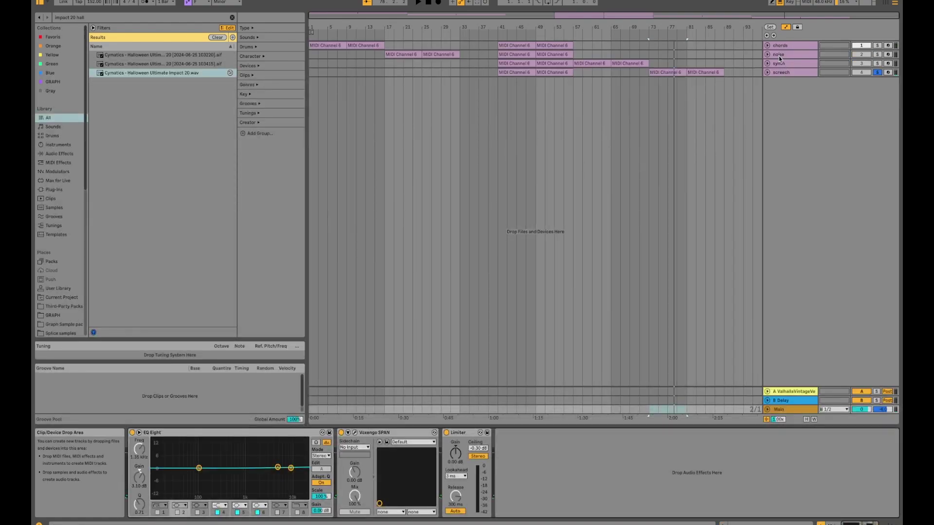
Open the screech track's Serum instrument and examine its oscillator, noise, filter and LFO 1 settings.
left_click(778, 72)
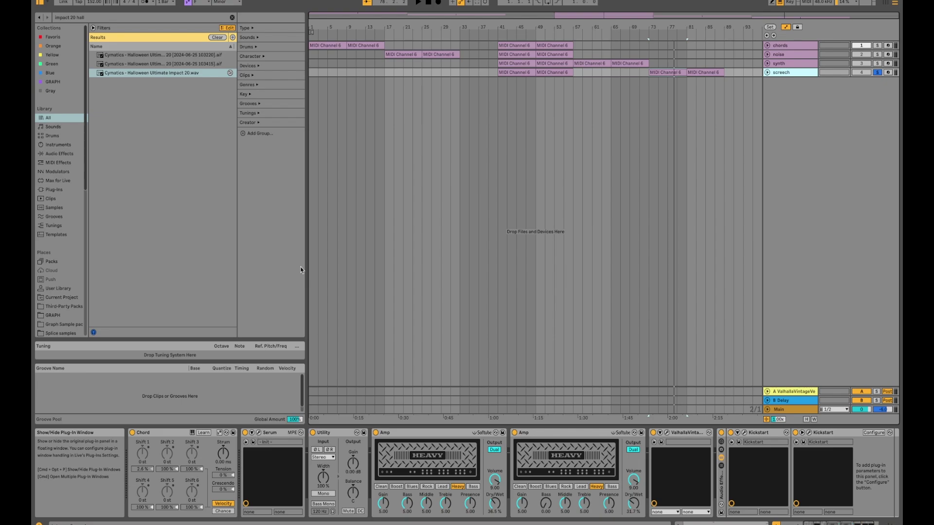
key("super+alt+p")
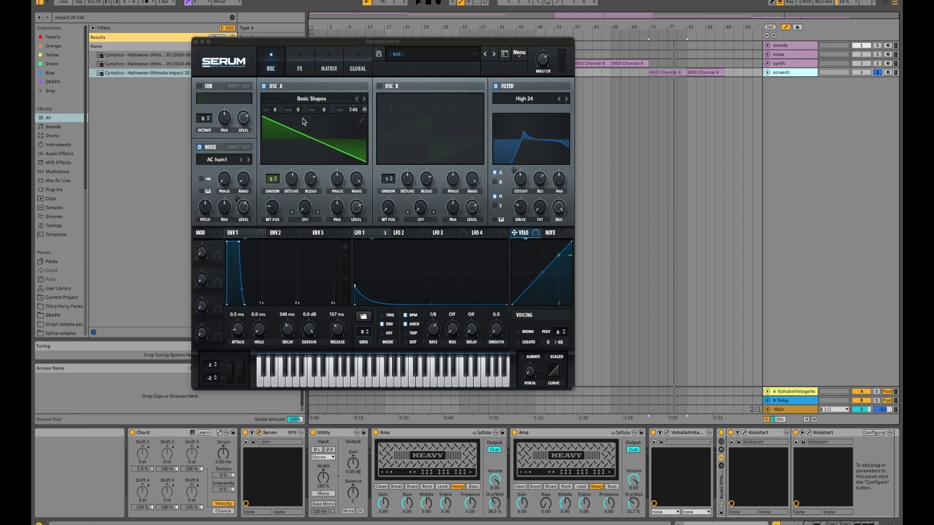
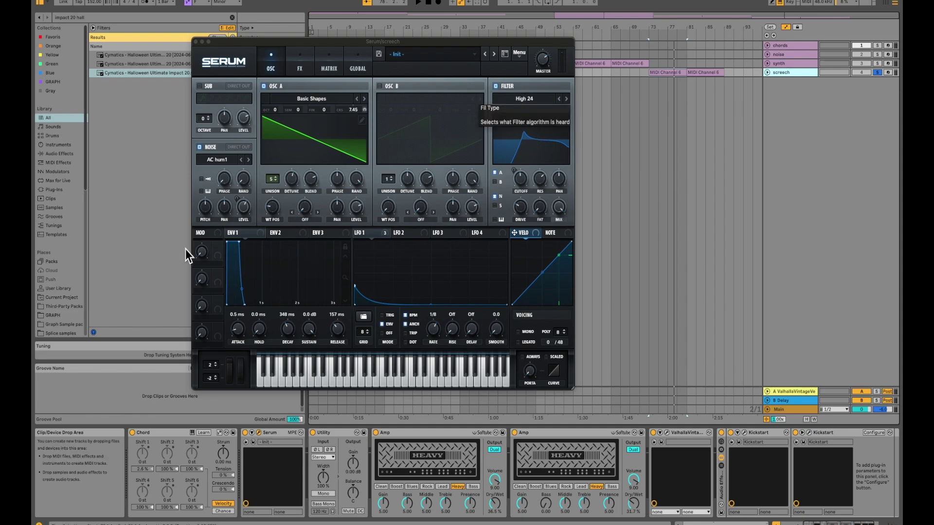
left_click(362, 235)
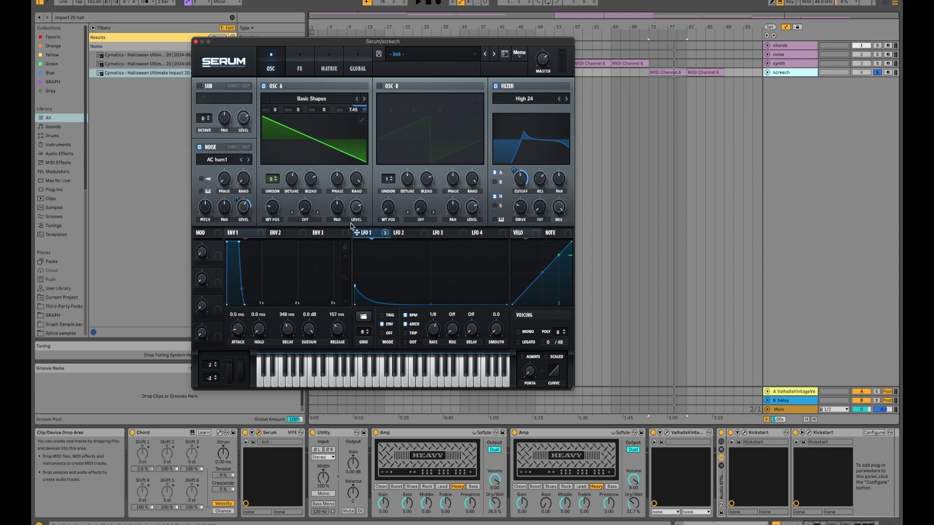
Arm the screech track and check the LFO 1 modulation assigned to oscillator A's coarse pitch.
left_click(888, 72)
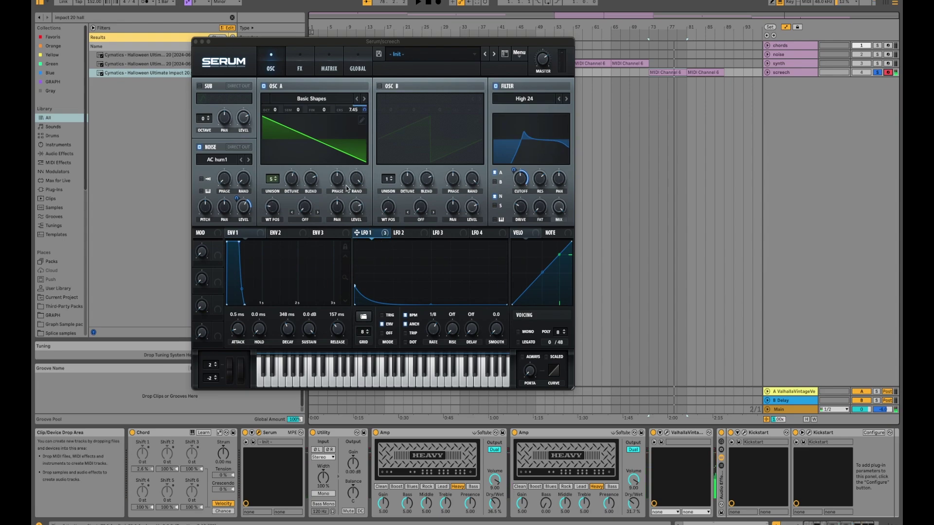
left_click_drag(368, 237, 355, 111)
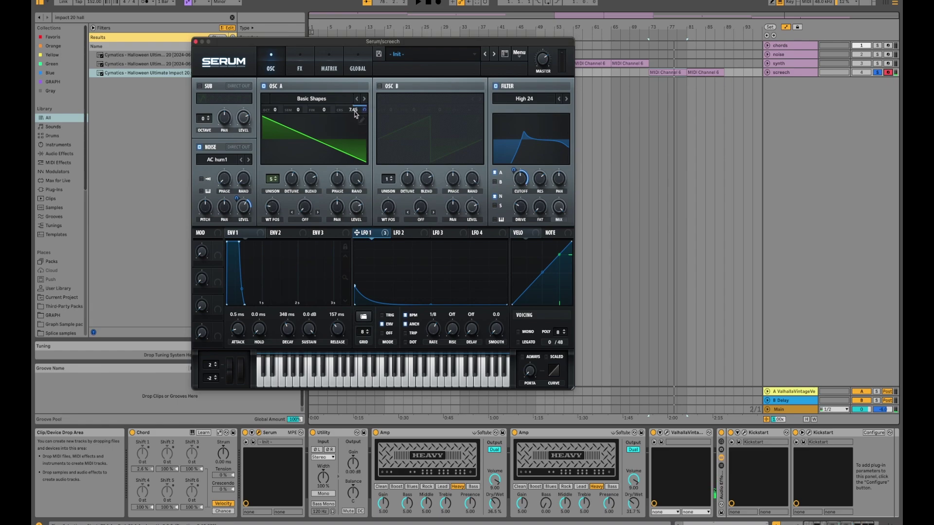
right_click(354, 111)
key("Escape")
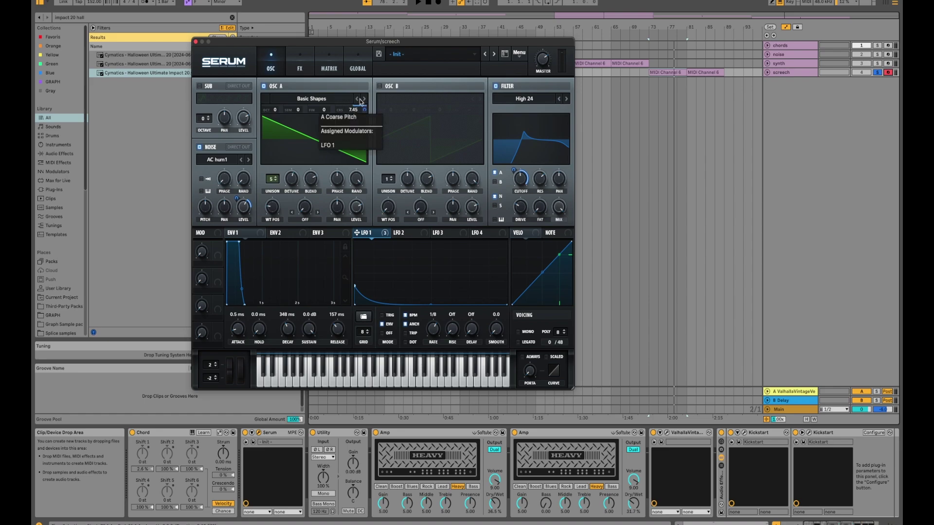
Try different coarse pitch values on oscillator A while auditioning the screech, settling on 10.84.
scroll(358, 110, "up", 5)
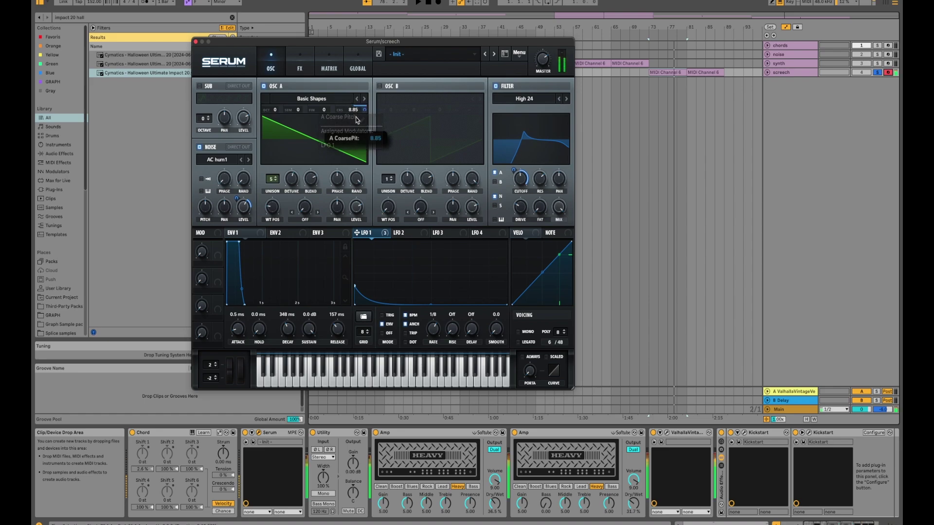
scroll(356, 120, "down", 4)
scroll(354, 111, "up", 10)
scroll(355, 113, "down", 9)
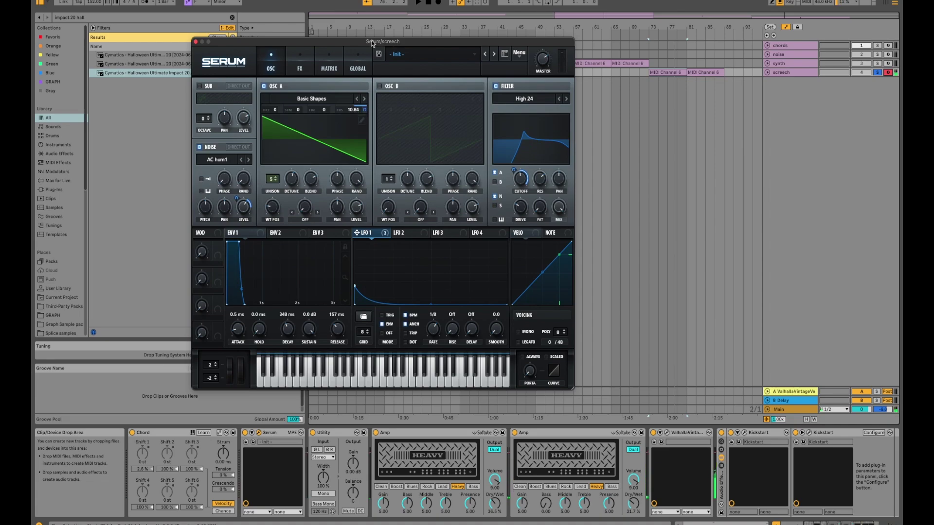
Reshape LFO 1 with a lower starting point and a rate of bar, and set the filter resonance to 81%.
left_click_drag(355, 286, 355, 255)
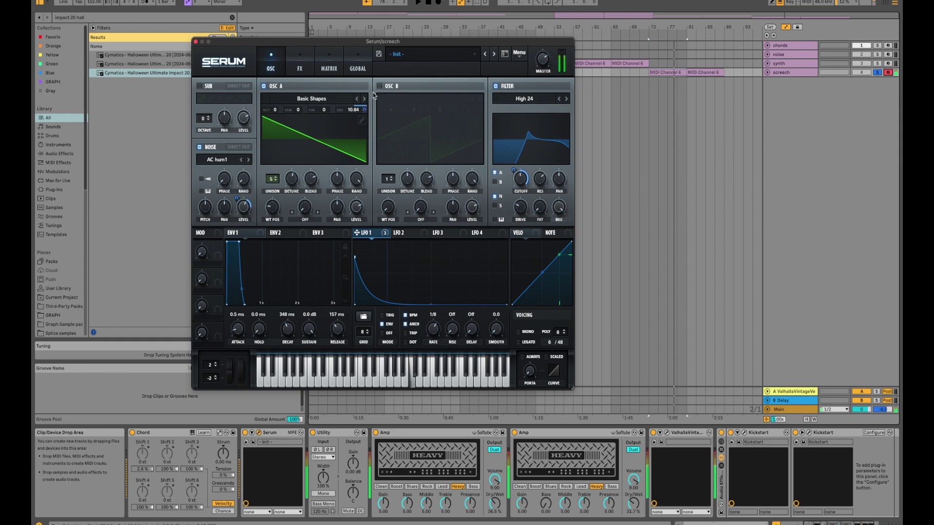
left_click_drag(356, 258, 355, 297)
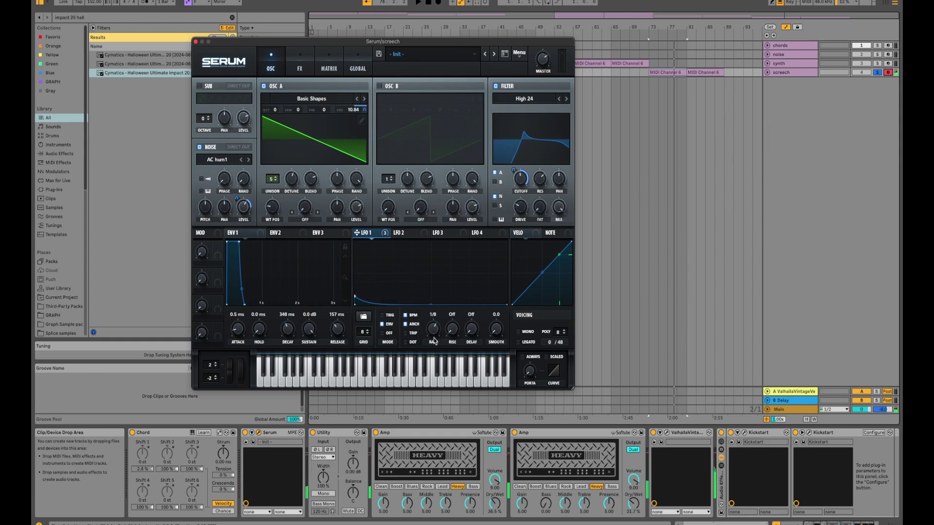
left_click_drag(433, 339, 429, 355)
left_click_drag(542, 185, 545, 162)
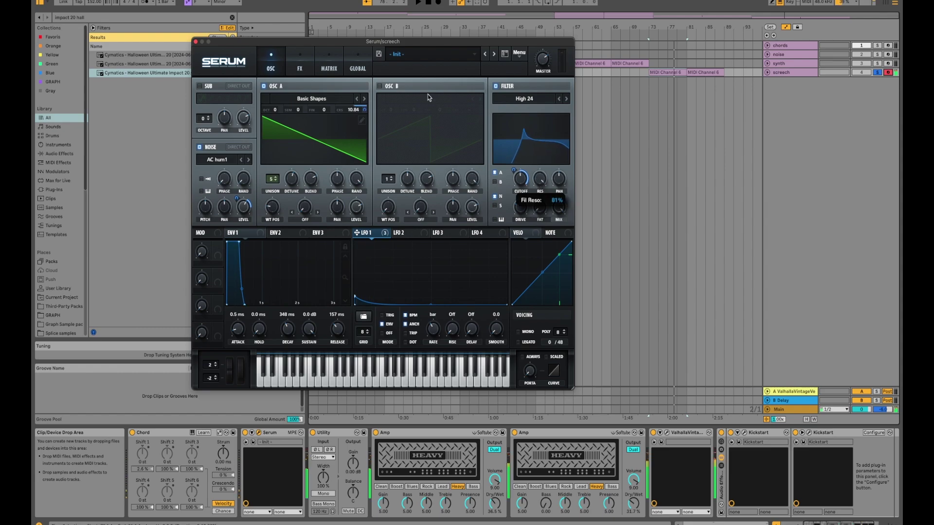
Examine the screech Serum's effects rack with Hyper/Dimension, return to the oscillators and close the plug-in.
left_click(300, 68)
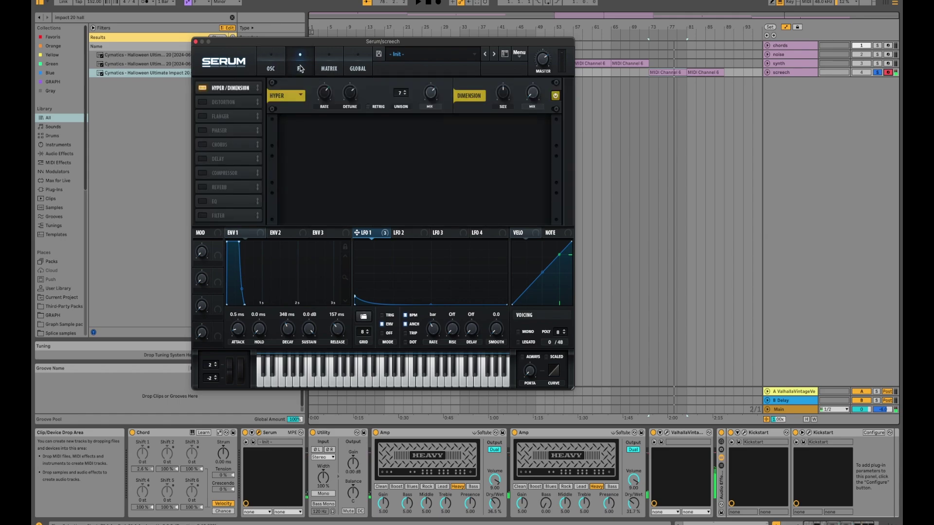
left_click(265, 68)
left_click(300, 67)
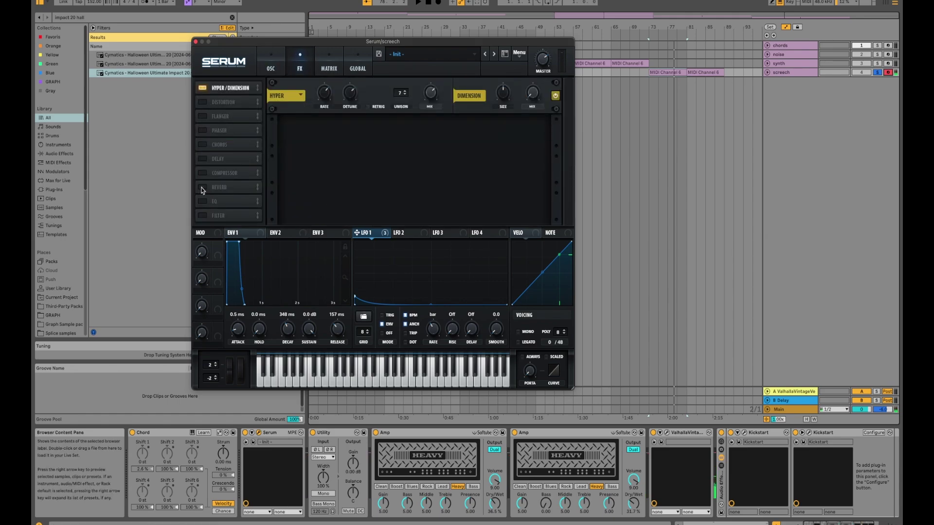
left_click(270, 58)
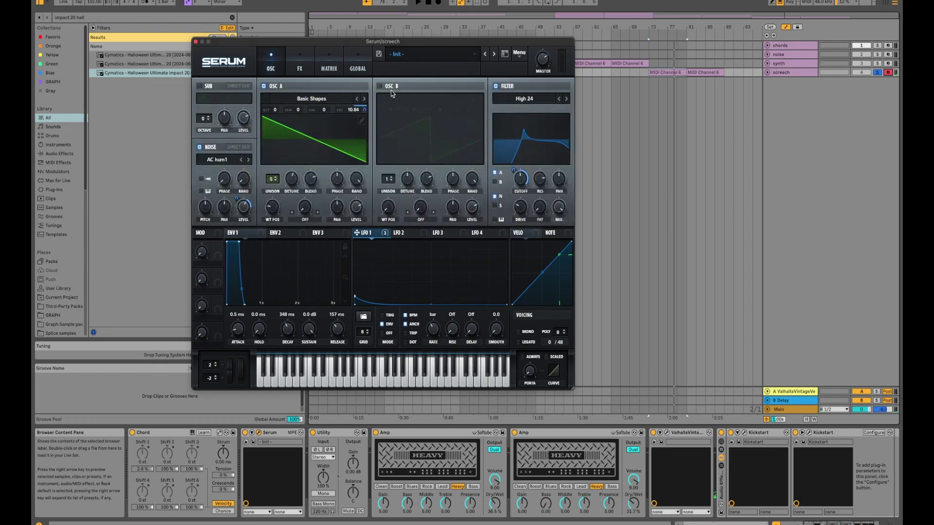
left_click(196, 43)
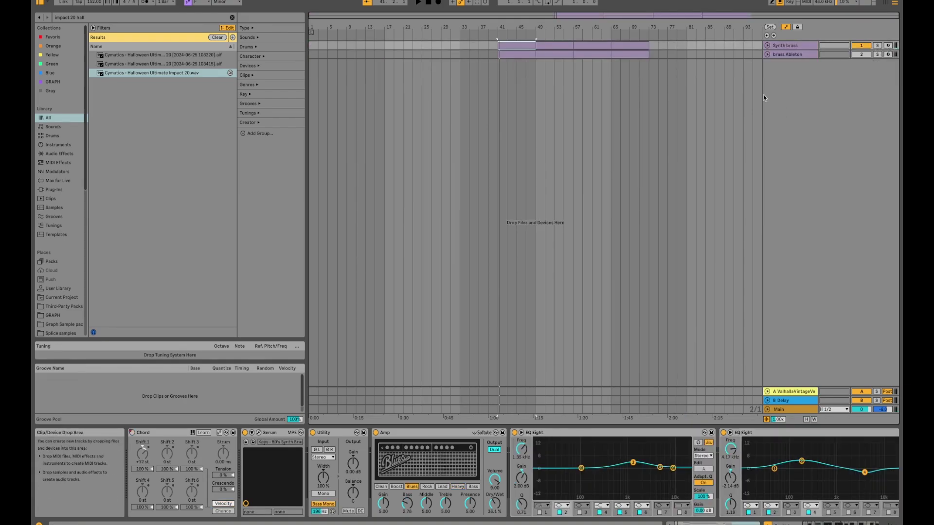
left_click(767, 45)
left_click(768, 45)
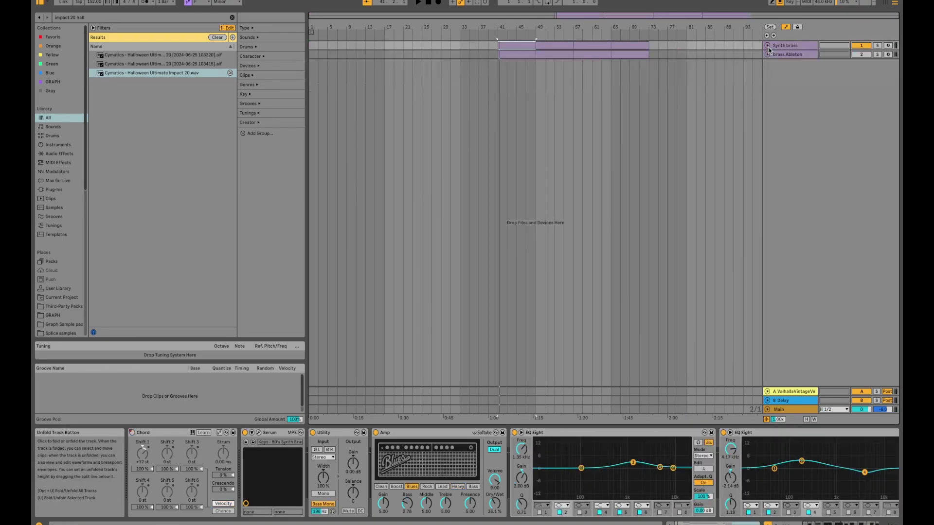
Unfold and solo the Synth brass track, and audition its first clip with the rising Frequency automation.
left_click(768, 45)
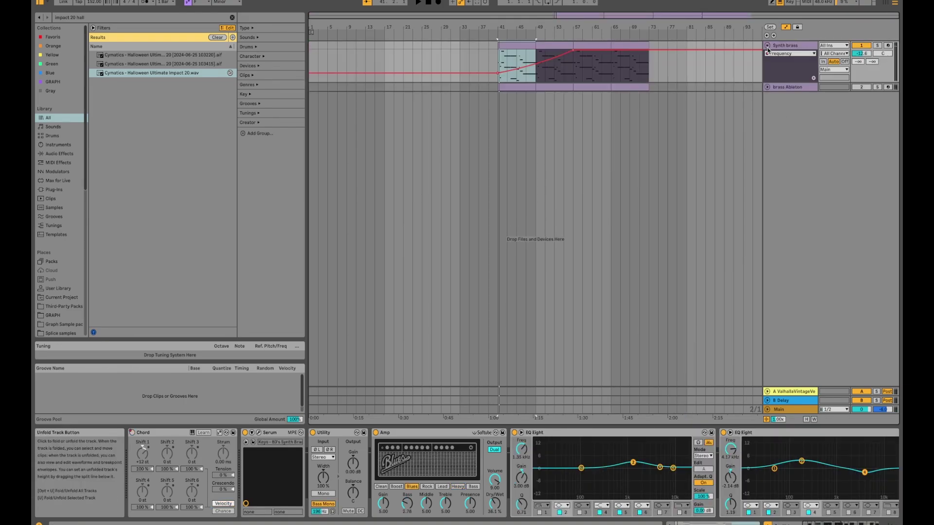
left_click(878, 46)
key("space")
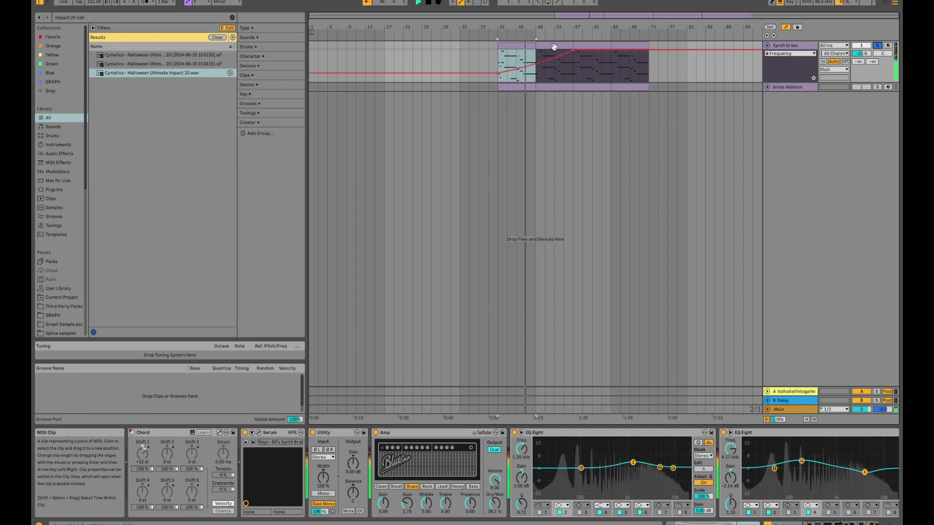
key("space")
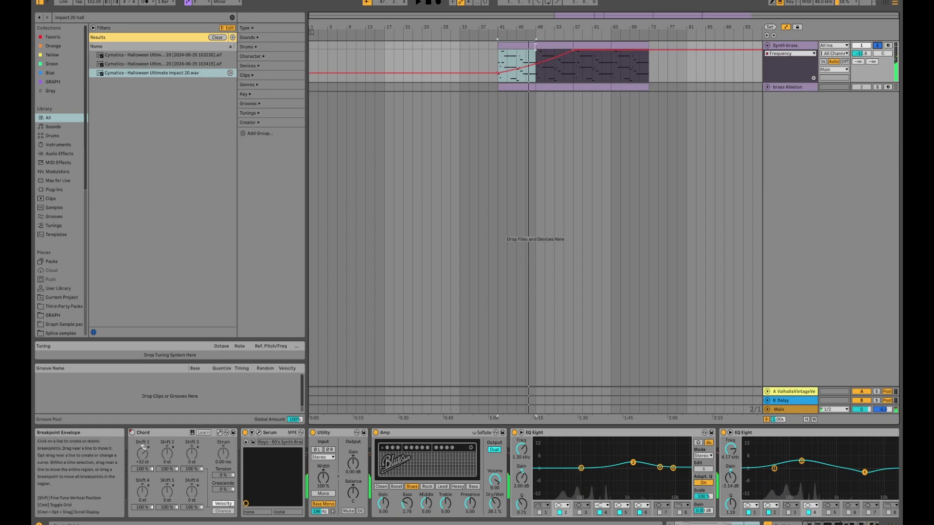
Examine the Synth brass device chain through to Kickstart.
double_click(525, 44)
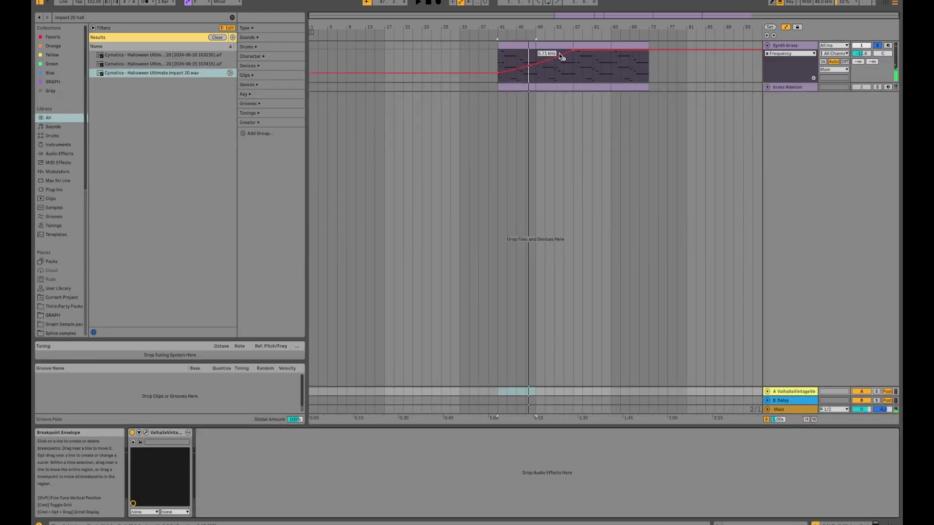
left_click(780, 47)
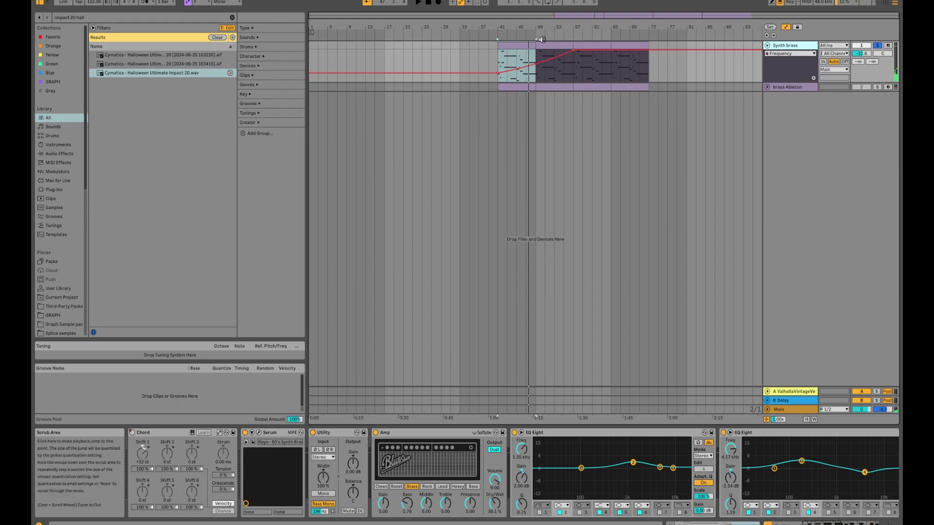
scroll(768, 452, "right", 10)
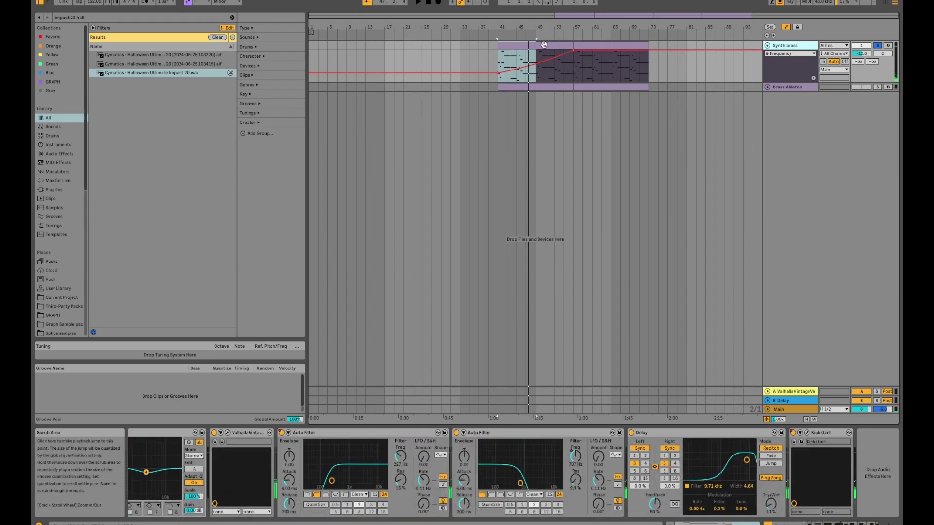
Open the first Synth brass clip in the note editor and examine its full range of notes.
double_click(520, 47)
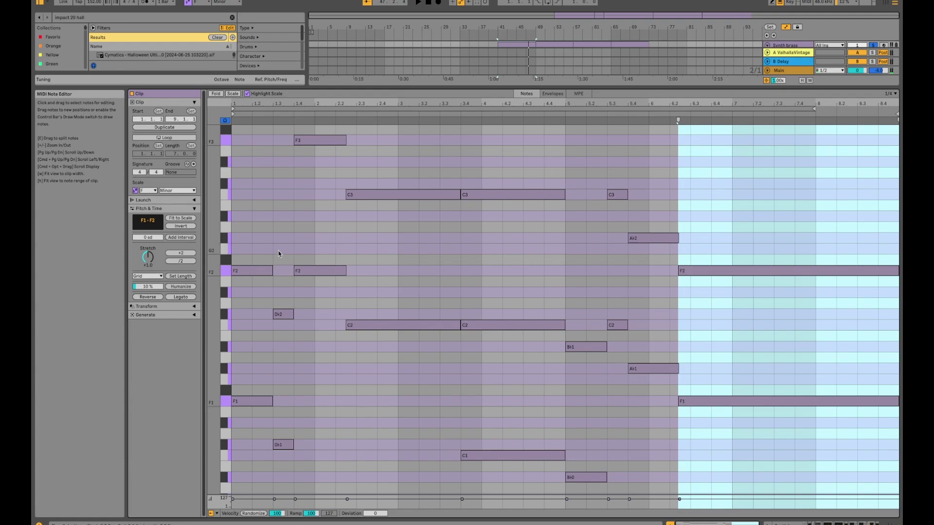
scroll(278, 253, "up", 1)
scroll(278, 253, "up", 1)
scroll(274, 252, "down", 8)
scroll(271, 250, "up", 9)
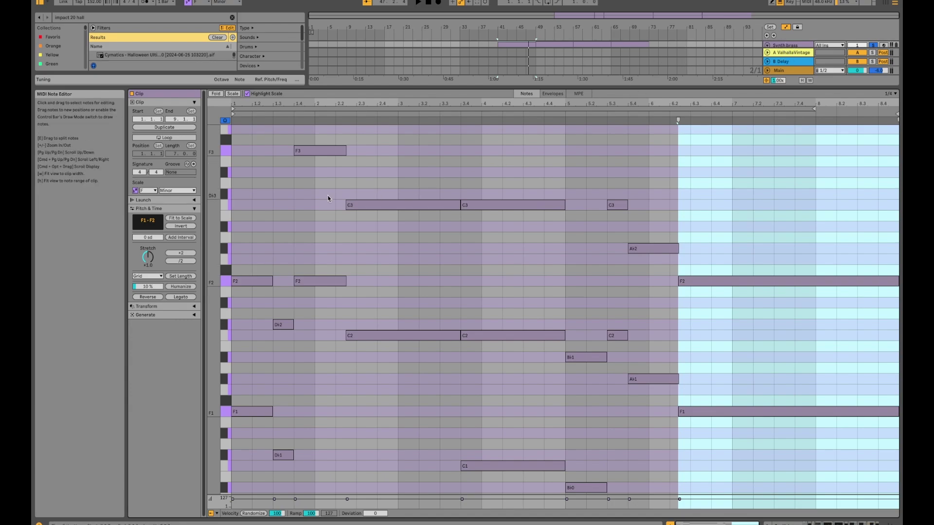
Return to the Synth brass device chain and check the Serum instrument at its start.
left_click(798, 45)
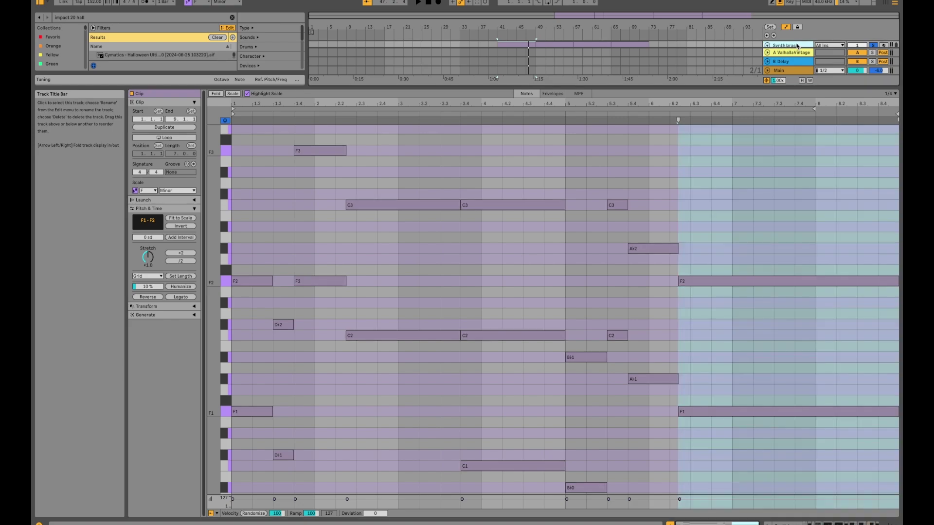
left_click(797, 45)
scroll(223, 440, "left", 10)
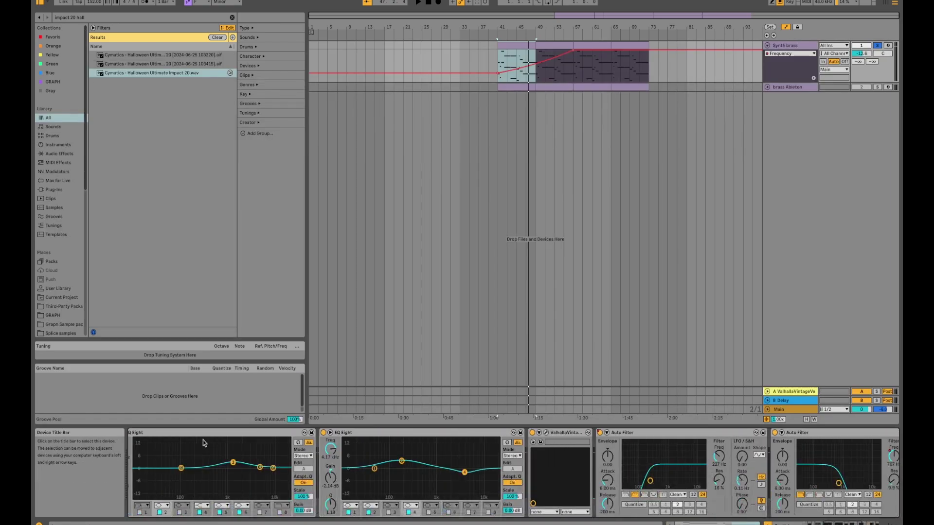
scroll(223, 440, "left", 2)
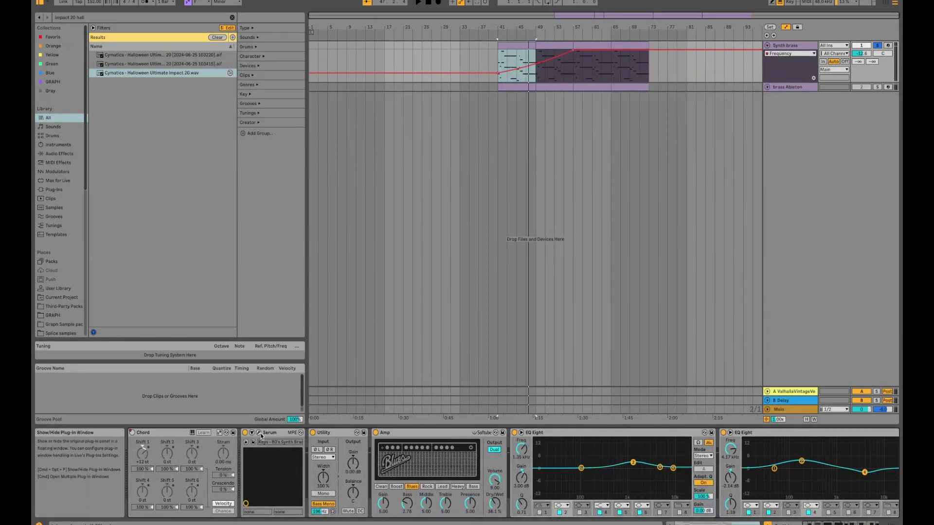
left_click(259, 433)
left_click(259, 433)
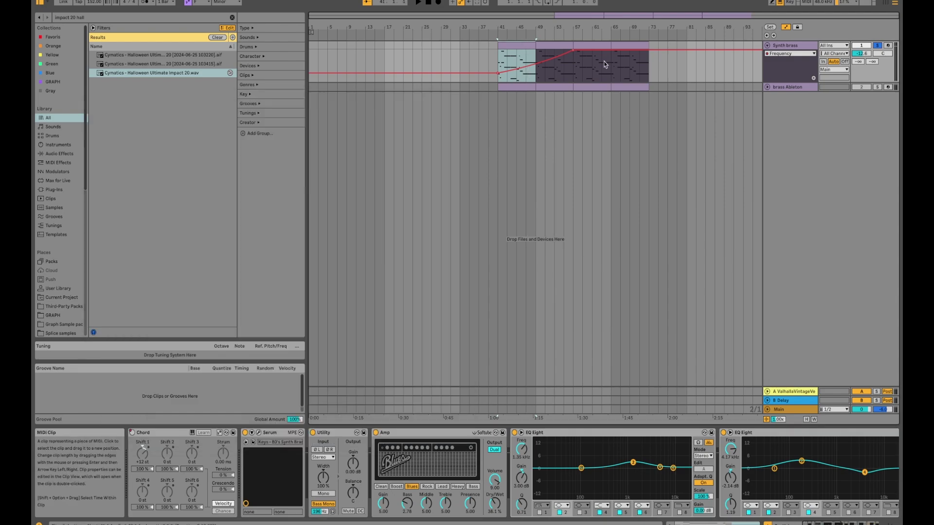
Reopen the Synth brass clip's notes, try the D♭ pair an octave higher, and move it back down an octave.
left_click(528, 47)
double_click(528, 47)
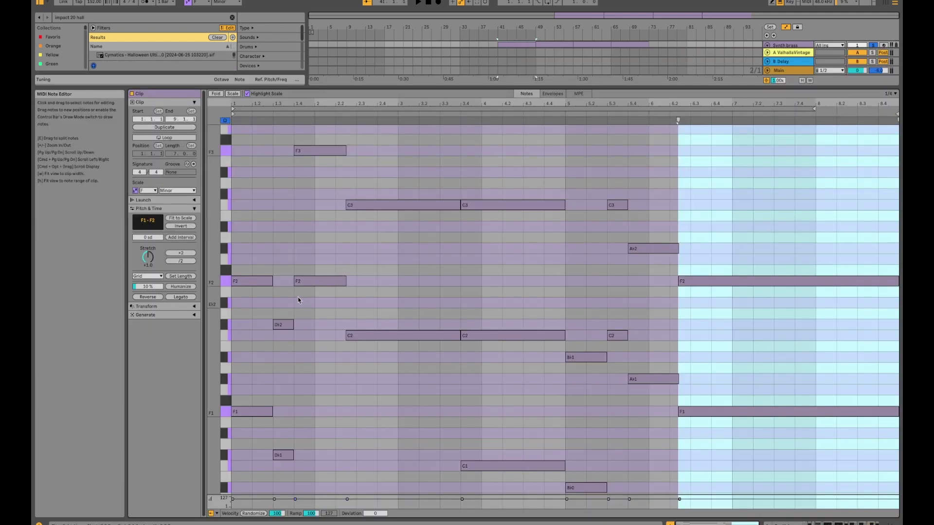
left_click_drag(248, 317, 237, 454)
left_click_drag(289, 298, 276, 463)
key("shift+Up")
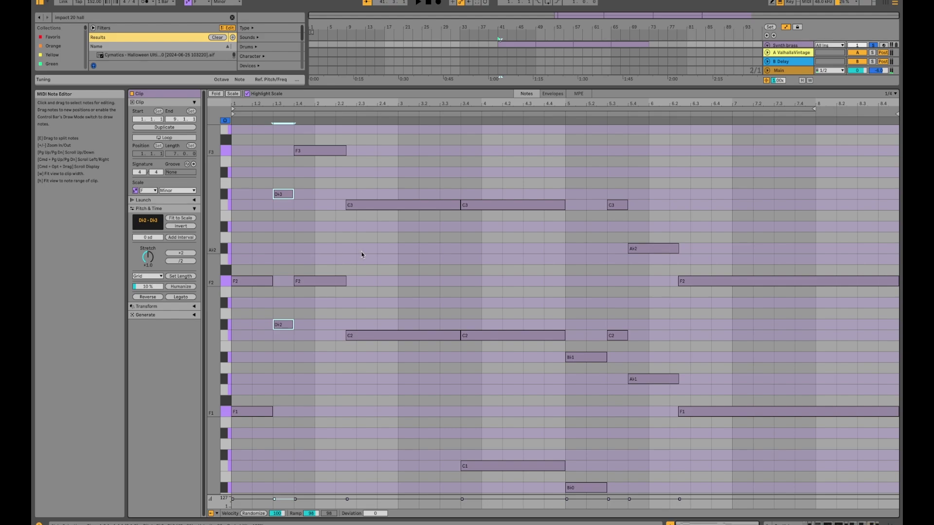
key("shift+Down")
Examine the melody's octave layers by selecting the notes up to bar 5, followed by the B♭ pair.
left_click(334, 233)
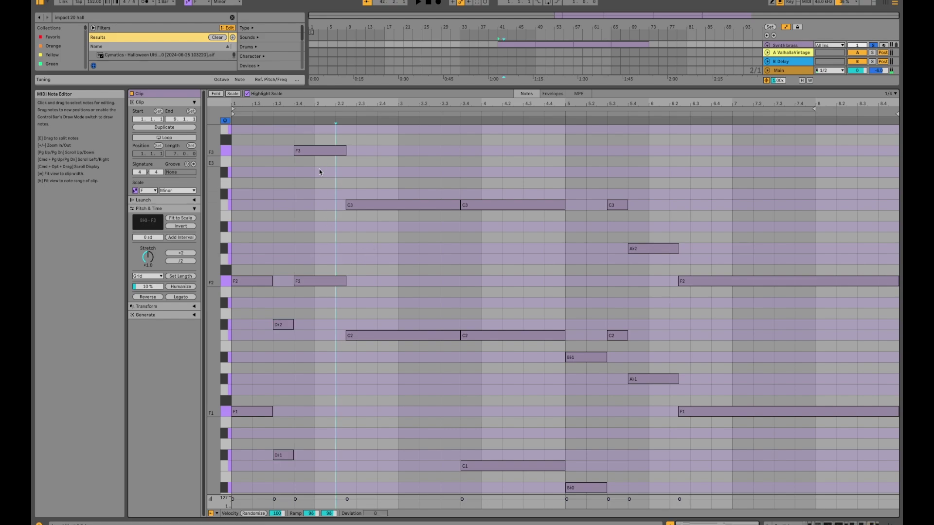
left_click(320, 151)
left_click(308, 172)
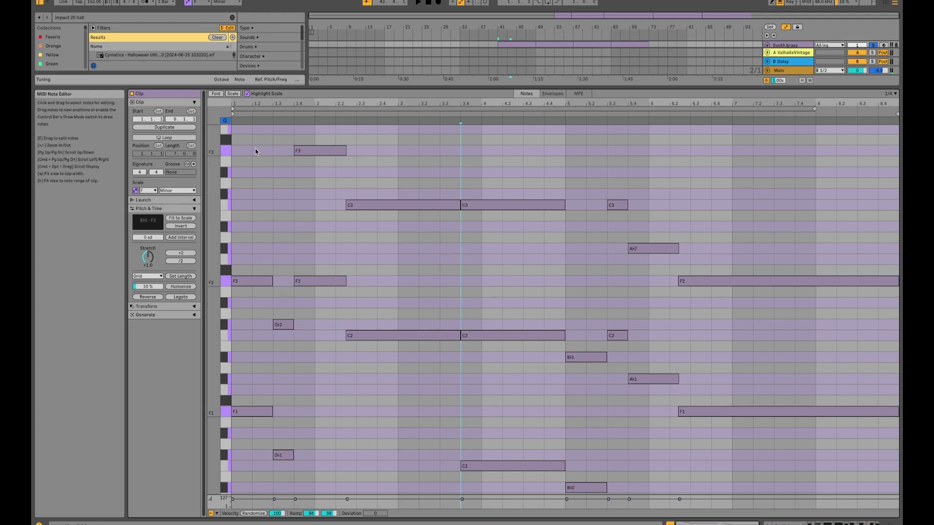
left_click_drag(261, 148, 562, 489)
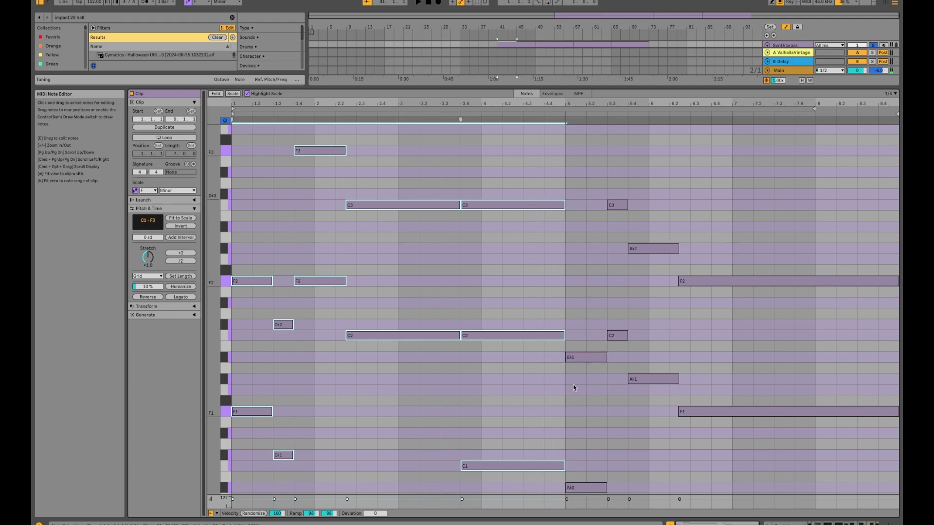
left_click_drag(585, 195, 584, 490)
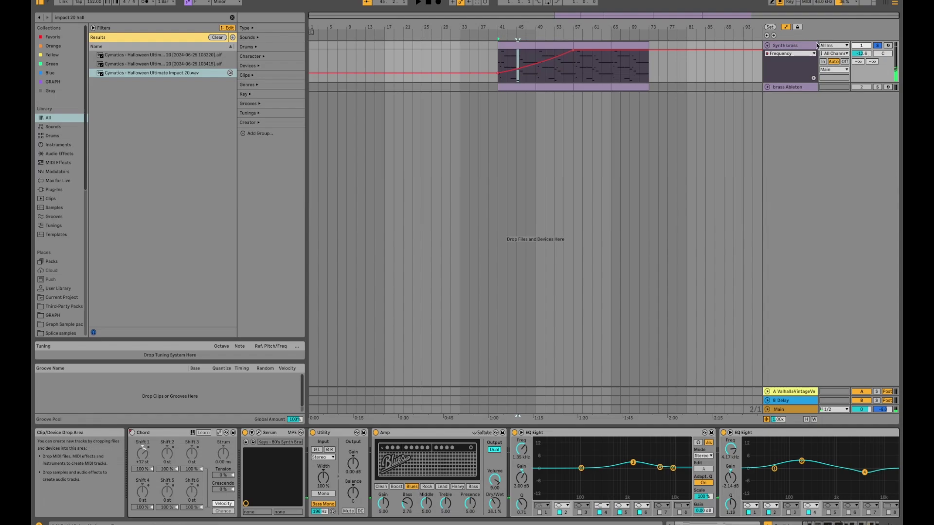
Unfold and solo the brass Ableton track, and move its clips to start at bar 73 for an audition.
left_click(776, 88)
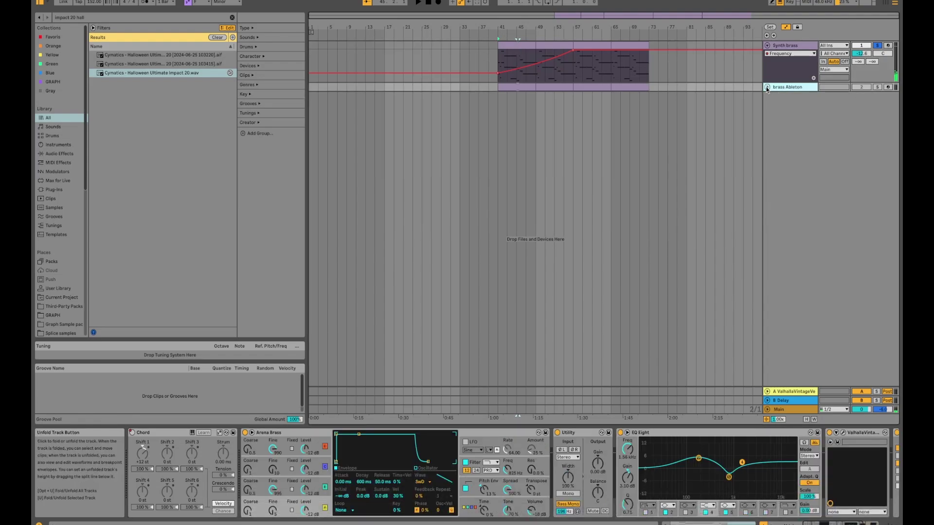
left_click(767, 88)
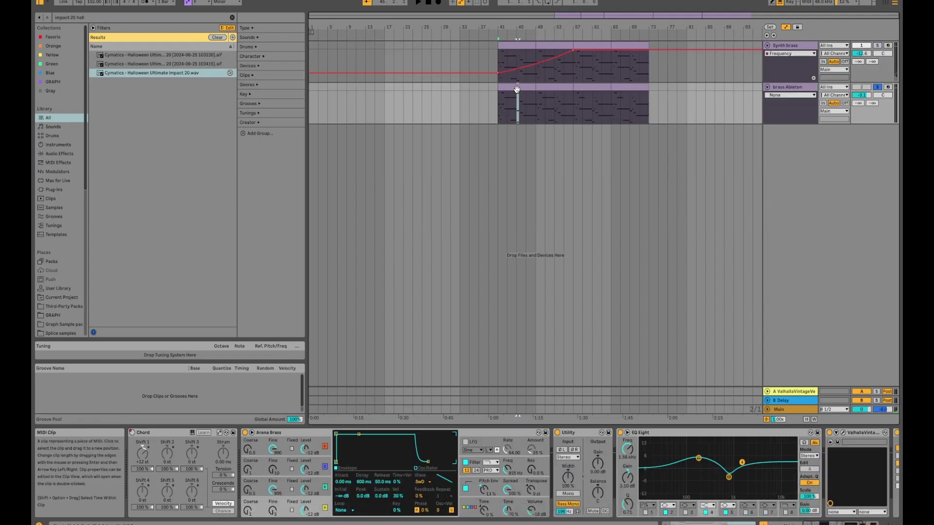
left_click_drag(517, 89, 536, 102)
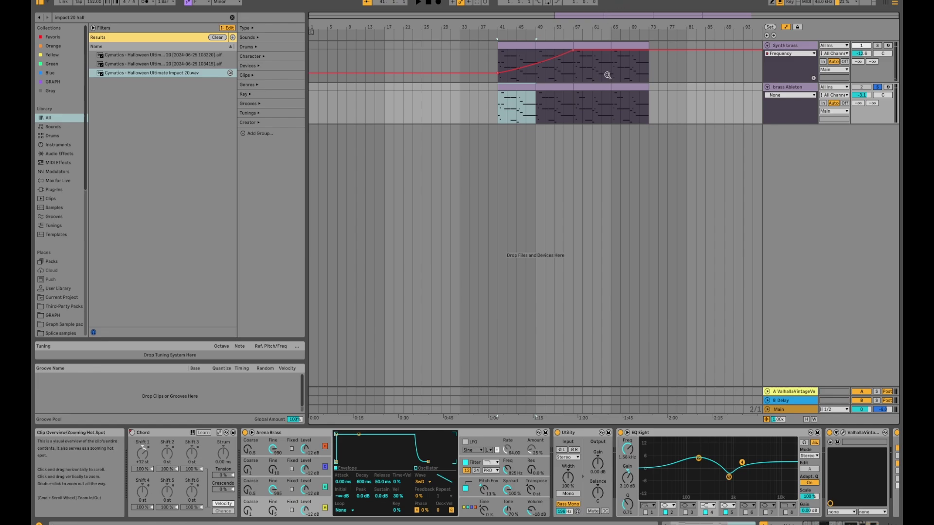
left_click_drag(603, 97, 756, 98)
key("space")
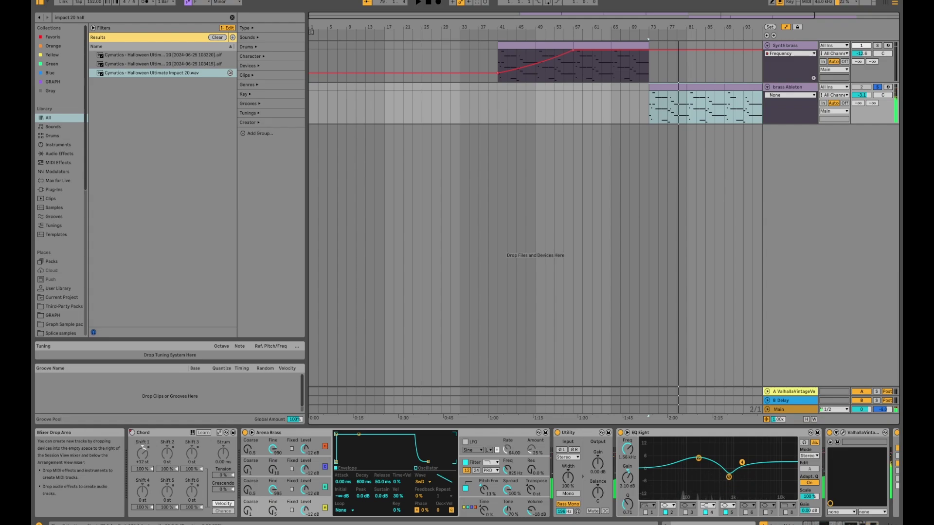
Select the Arena Brass instrument, search the browser's instruments for "brass", and look through the presets.
left_click(260, 437)
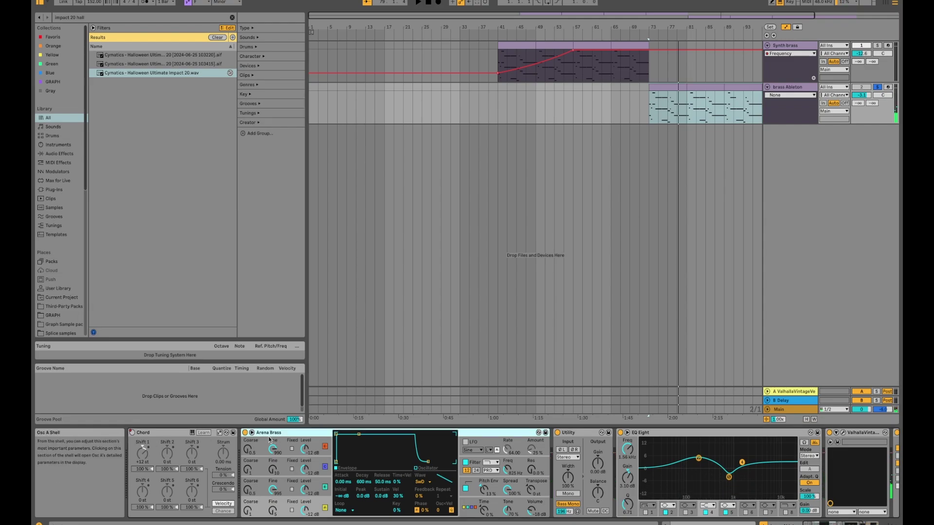
left_click(80, 21)
type("brass")
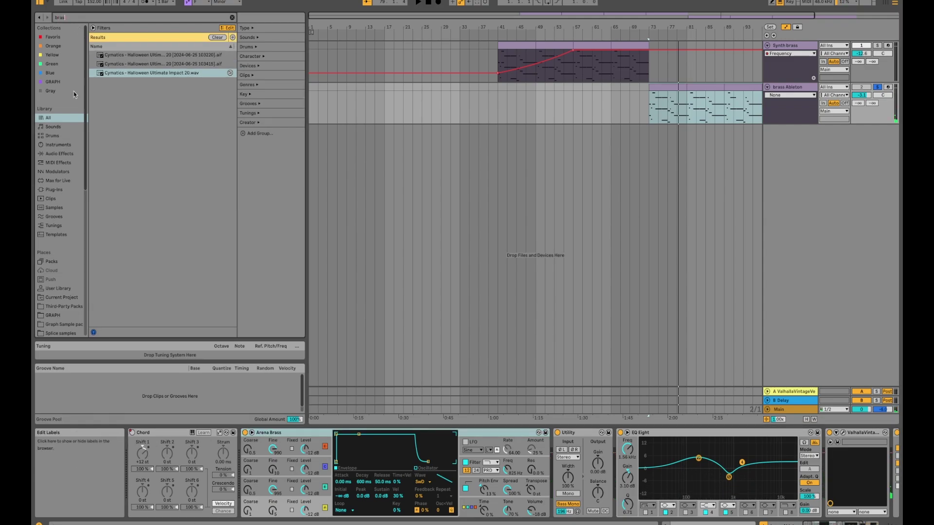
left_click(59, 145)
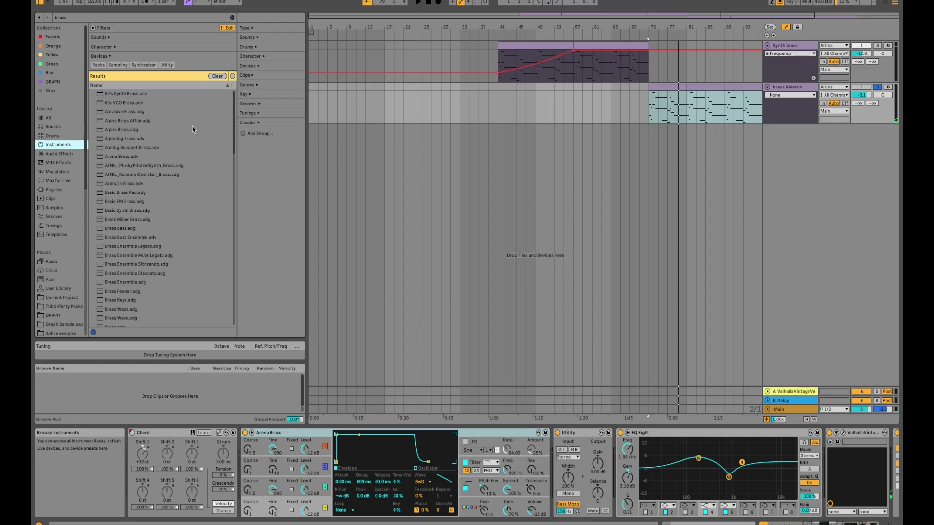
scroll(147, 175, "down", 3)
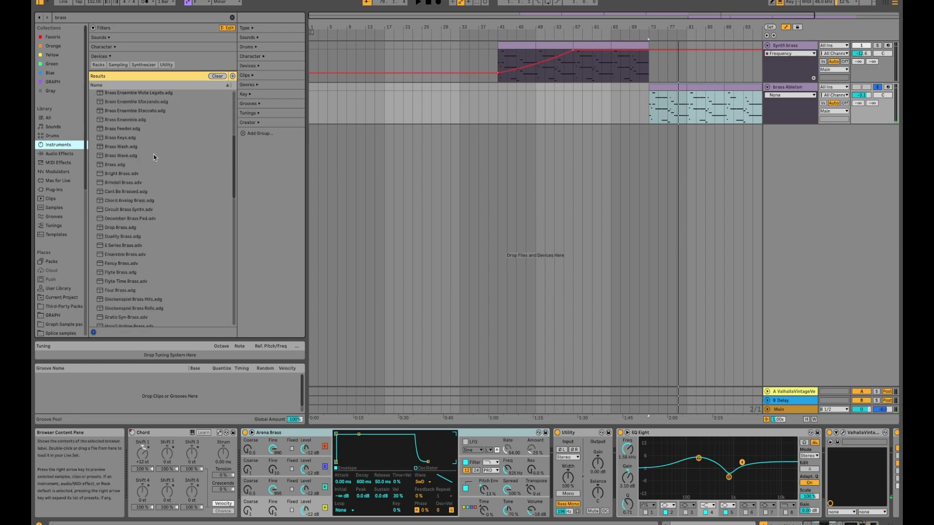
scroll(156, 150, "up", 3)
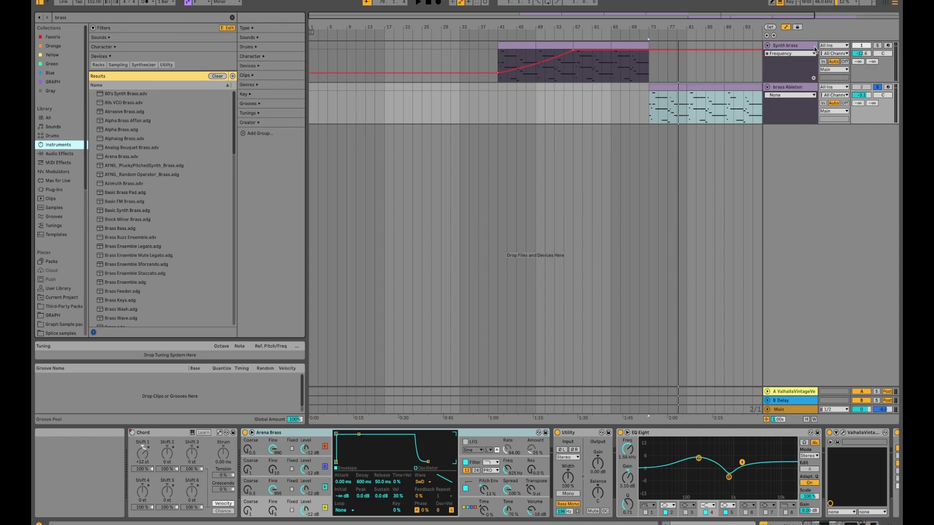
Compare the Synth brass and brass Ableton device chains, and select the brass Ableton clip spanning bars 73 to 81.
left_click(805, 88)
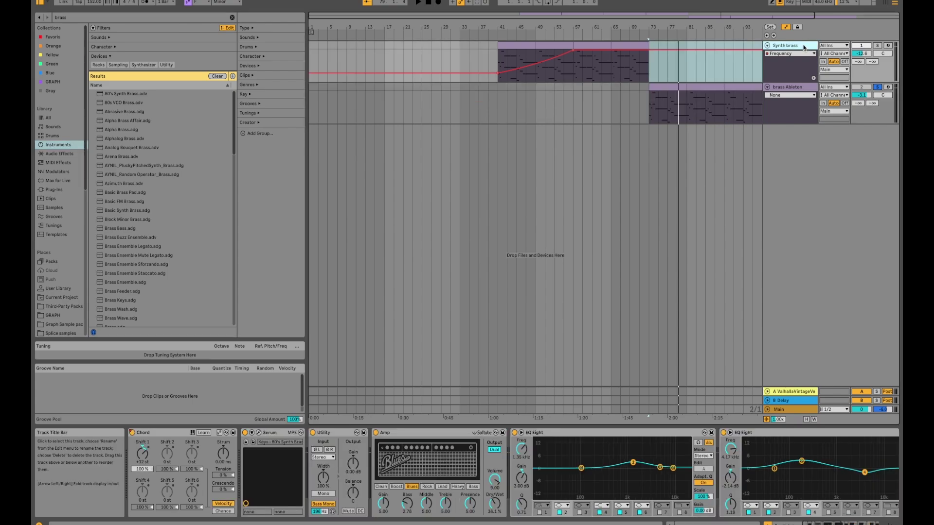
left_click(807, 88)
scroll(748, 488, "right", 5)
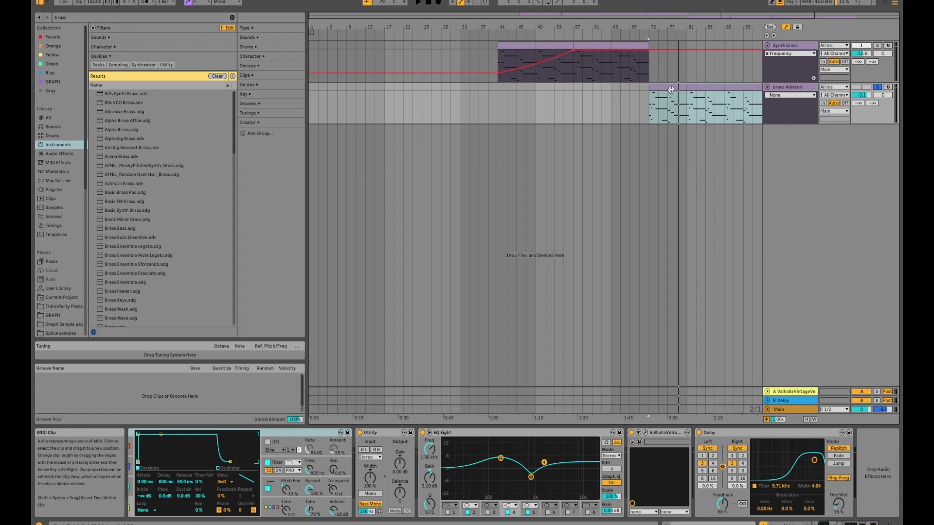
left_click(687, 105, "shift")
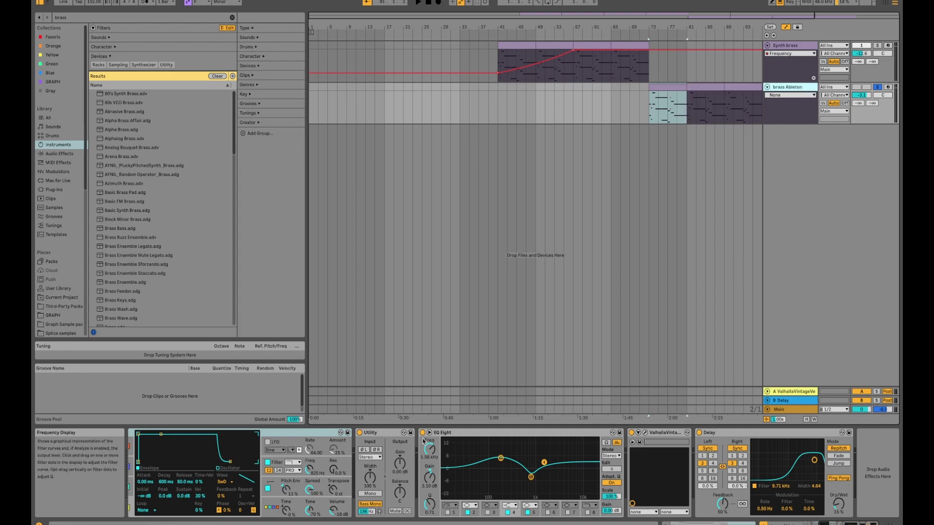
Check EQ Eight's bands, audition the brass with the EQ bypassed and re-enabled, and inspect the Valhalla reverb and Delay after it.
left_click(531, 477)
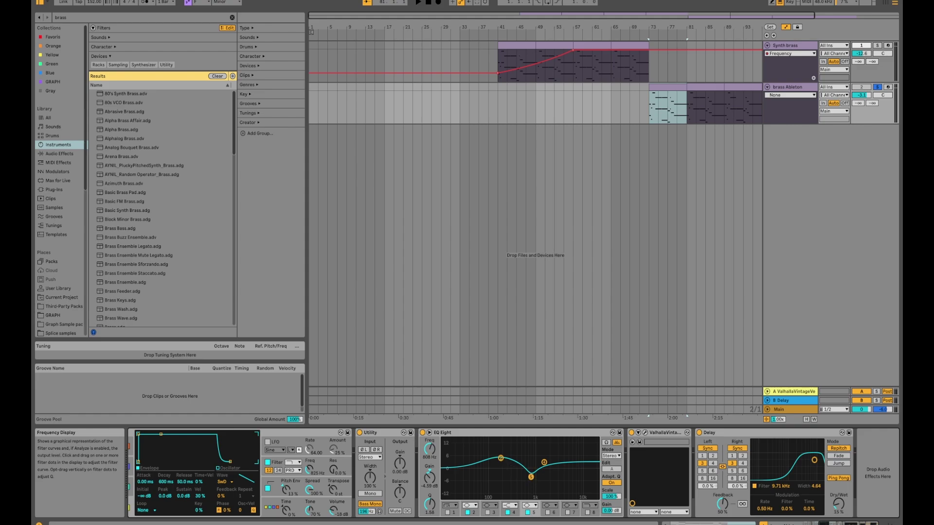
left_click(501, 458)
key("space")
left_click(423, 433)
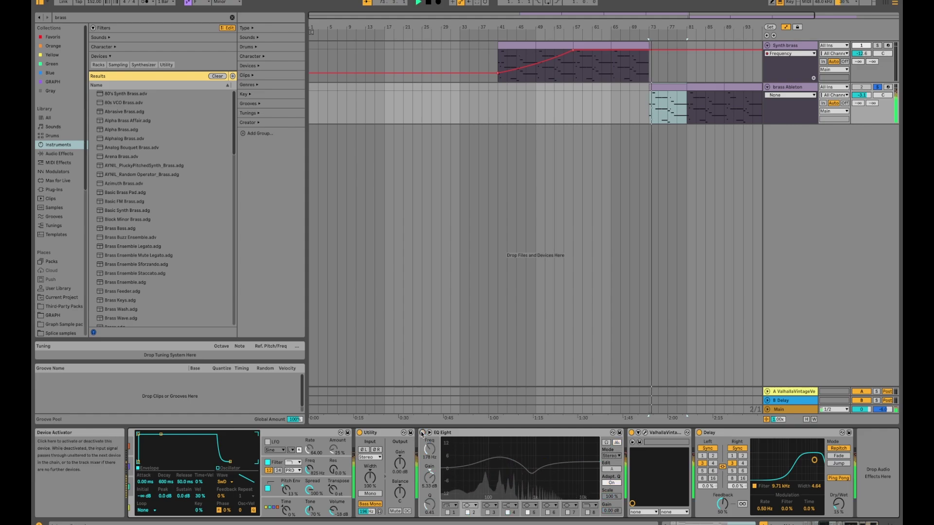
left_click(422, 434)
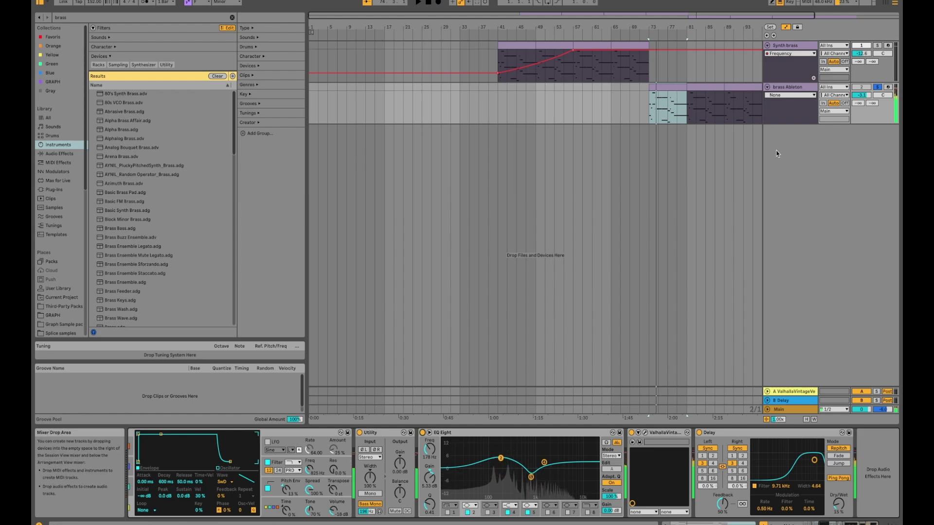
left_click(667, 433)
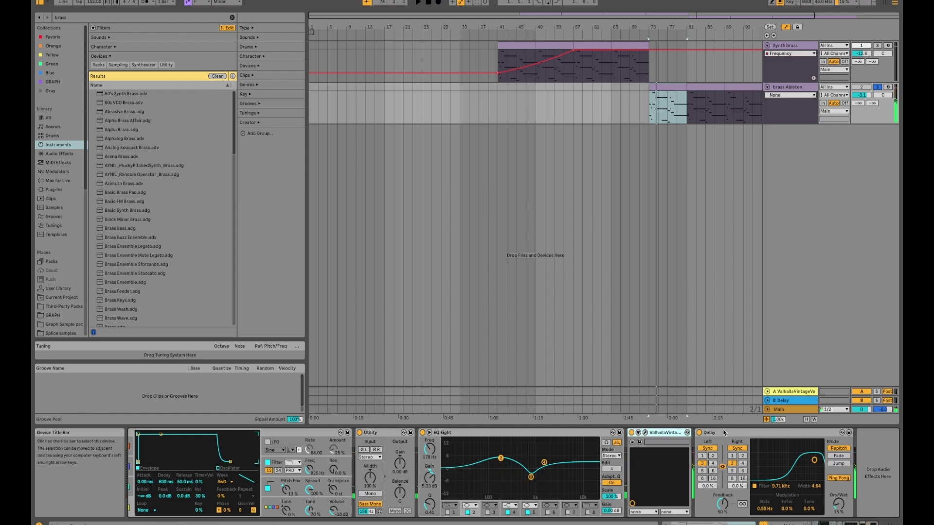
left_click(730, 432)
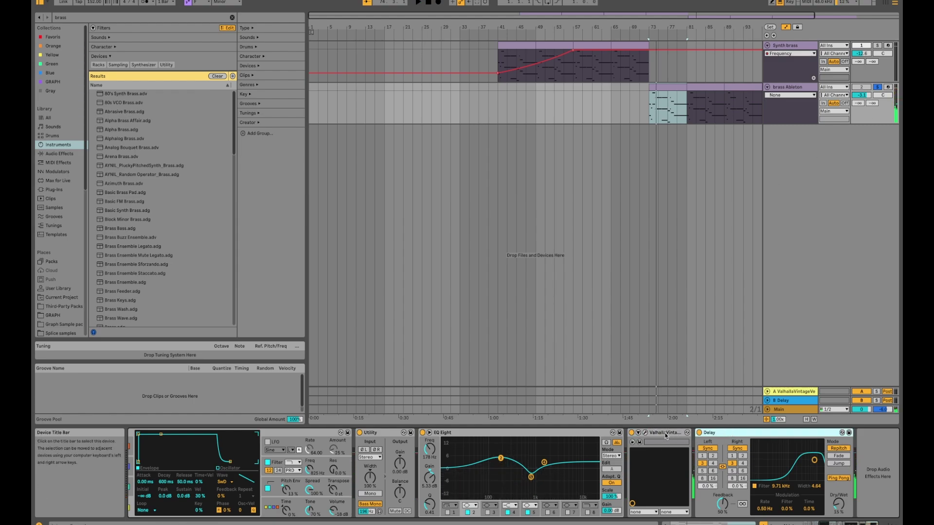
Delete the brass Ableton track and look through the Synth brass device chain from Chord to Kickstart.
left_click(803, 89)
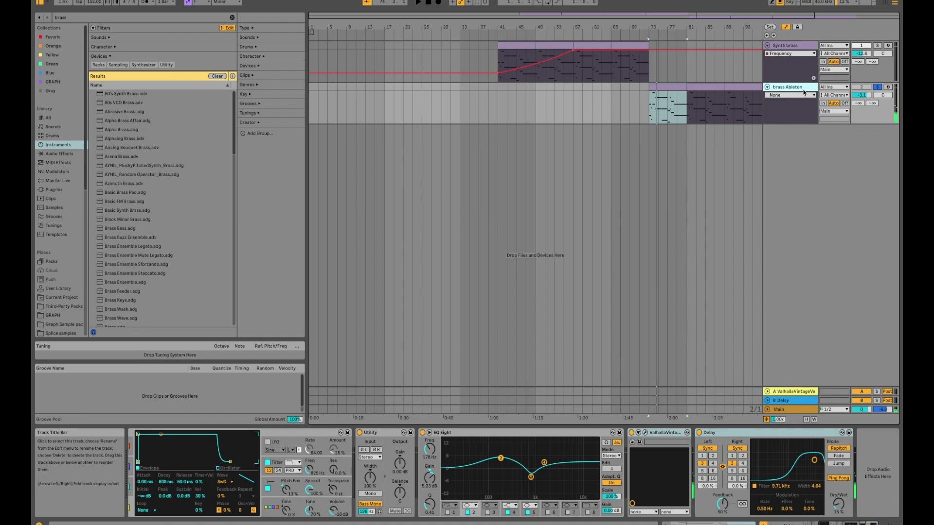
key("Delete")
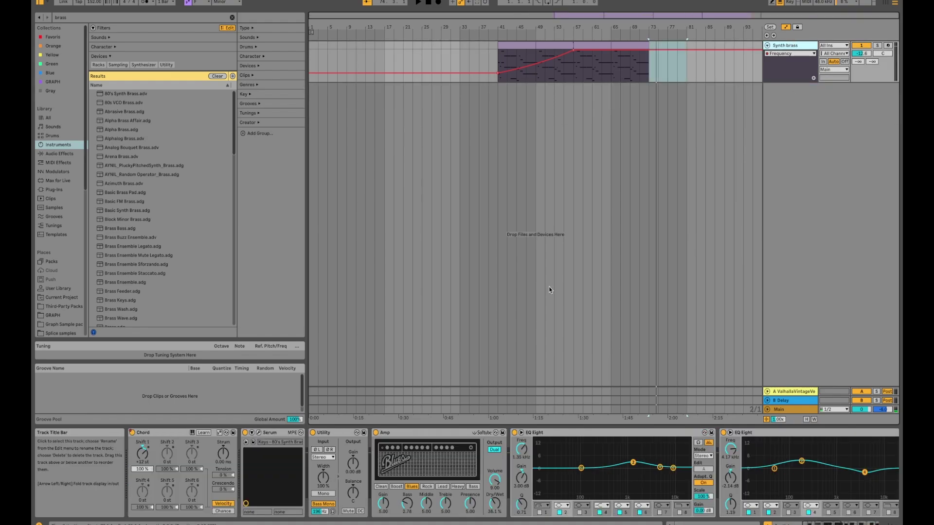
scroll(660, 473, "right", 10)
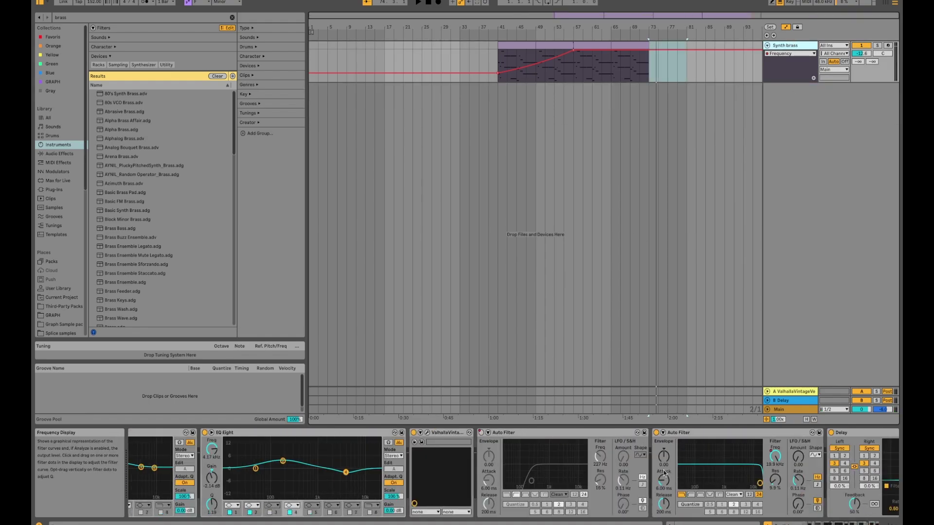
scroll(665, 473, "right", 5)
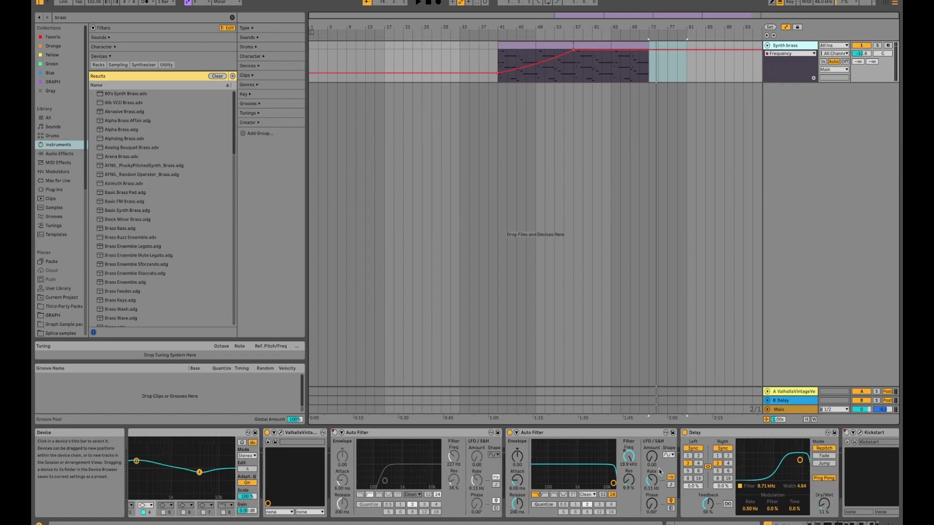
scroll(659, 470, "left", 5)
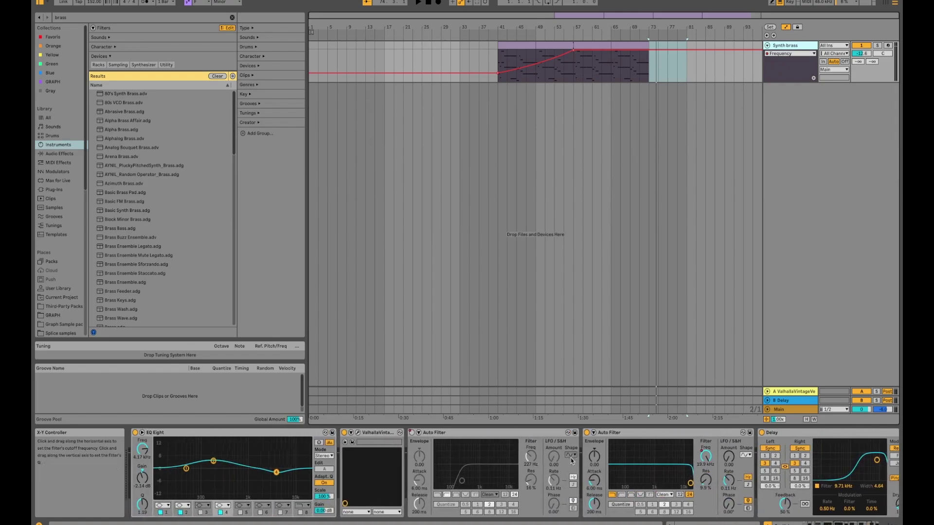
scroll(571, 465, "left", 10)
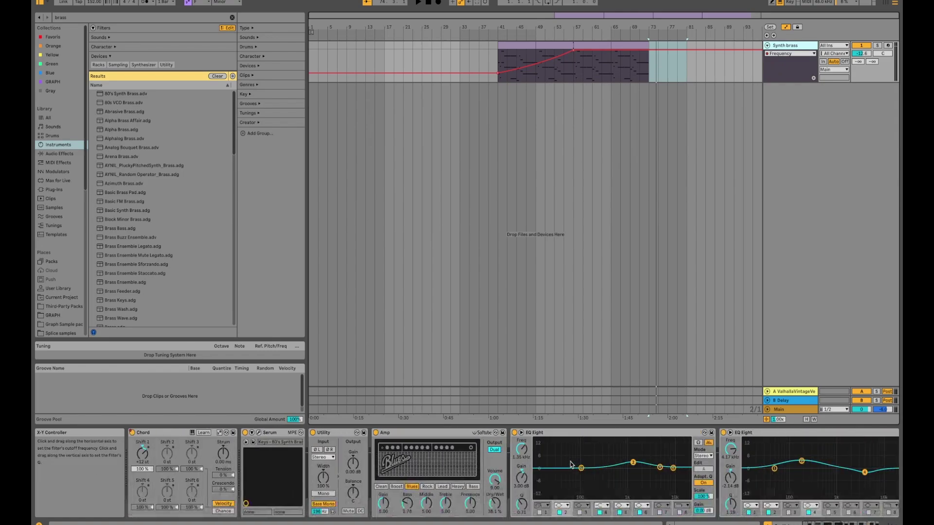
Open the Synth brass track's Serum window, move it clear of the devices, and show the Chord device's on/off automation.
left_click(335, 433)
left_click(256, 434)
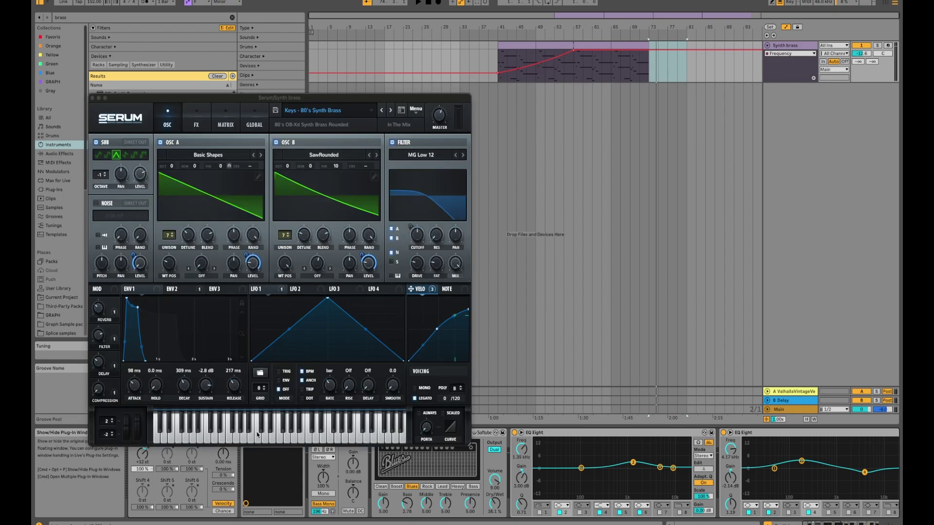
left_click_drag(152, 98, 118, 5)
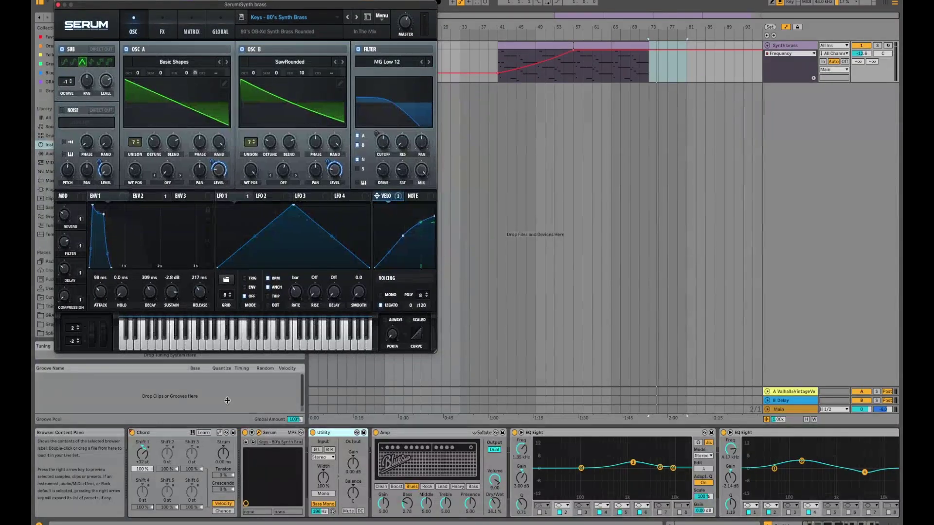
left_click(163, 433)
left_click(132, 433)
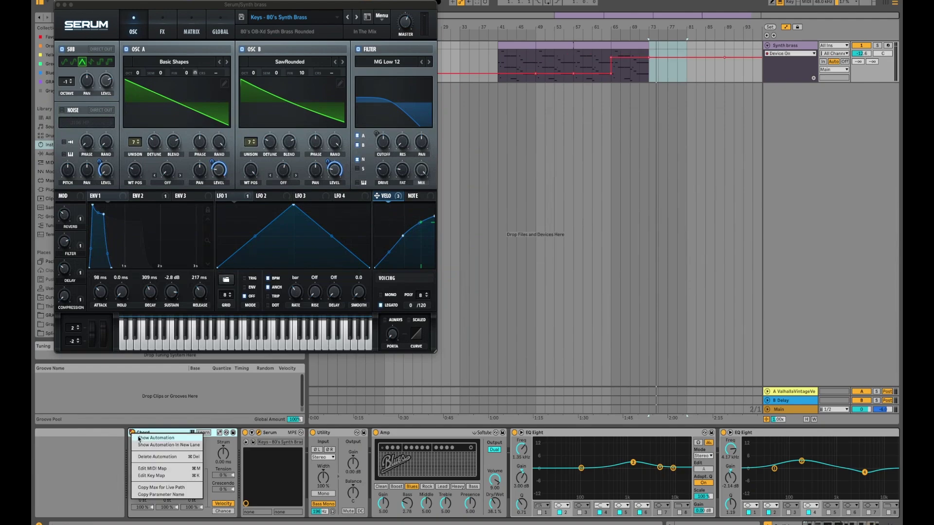
left_click(132, 433)
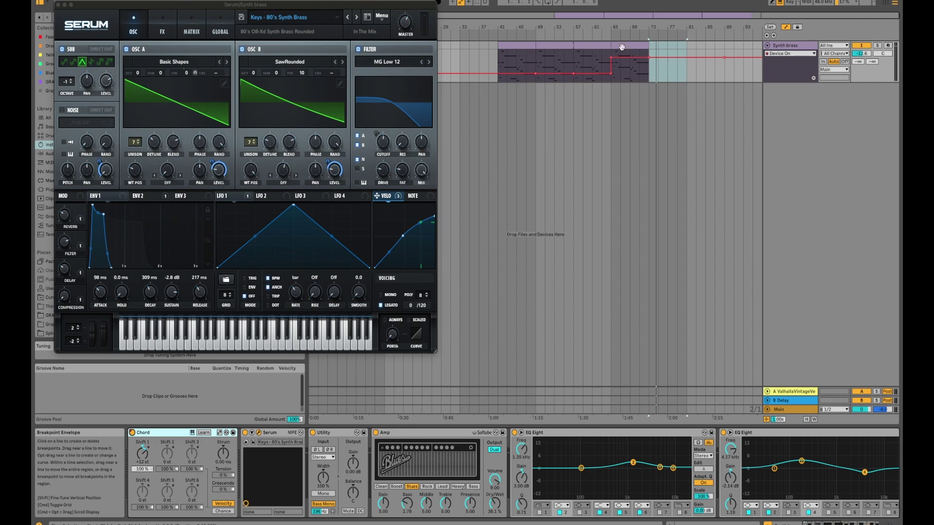
Solo the Synth brass track and audition it from bars 57 and 65, before and after Chord switches on.
left_click(621, 62)
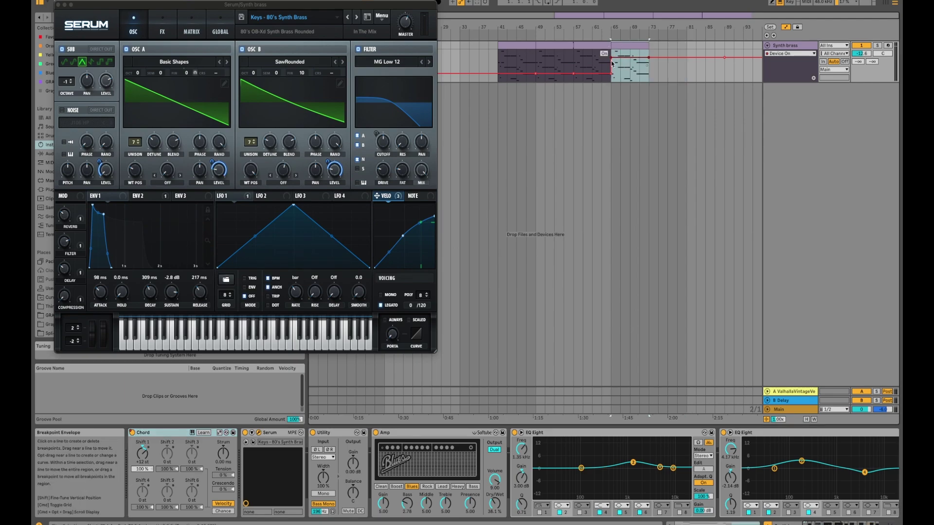
left_click(574, 69)
key("super+alt+p")
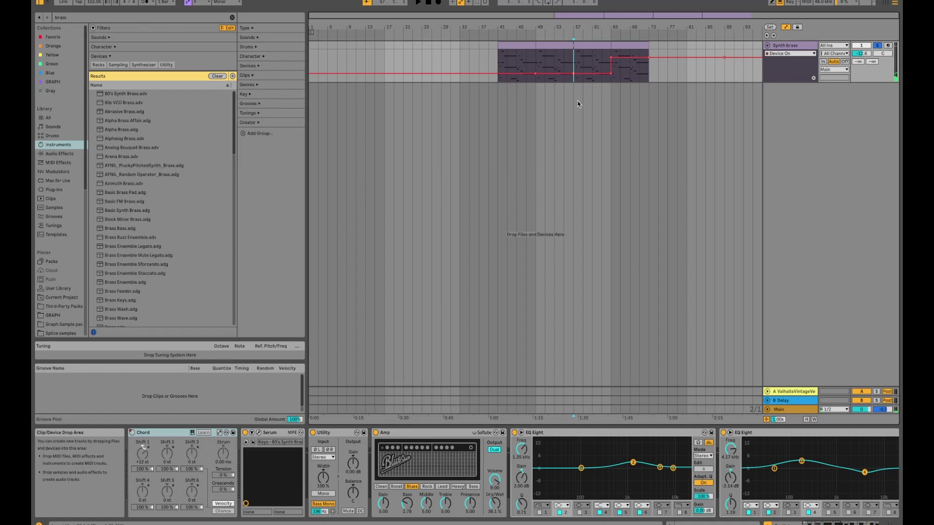
key("space")
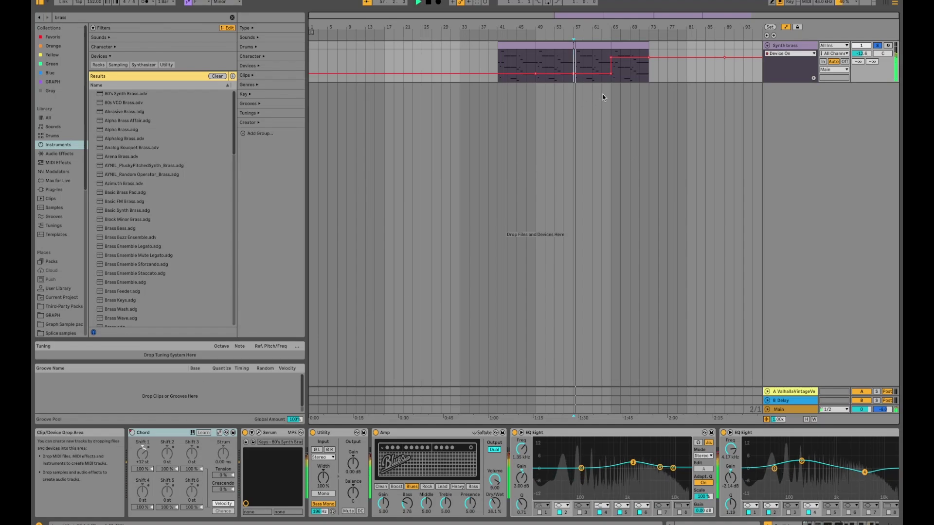
key("space")
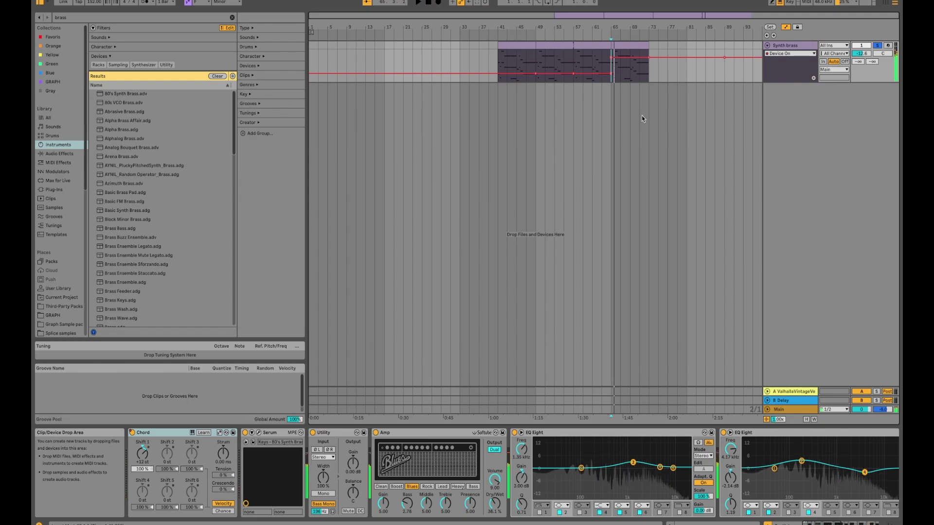
Reopen Serum over the arrangement and inspect the velocity source's destinations and the modulation on OSC B's level.
left_click(259, 432)
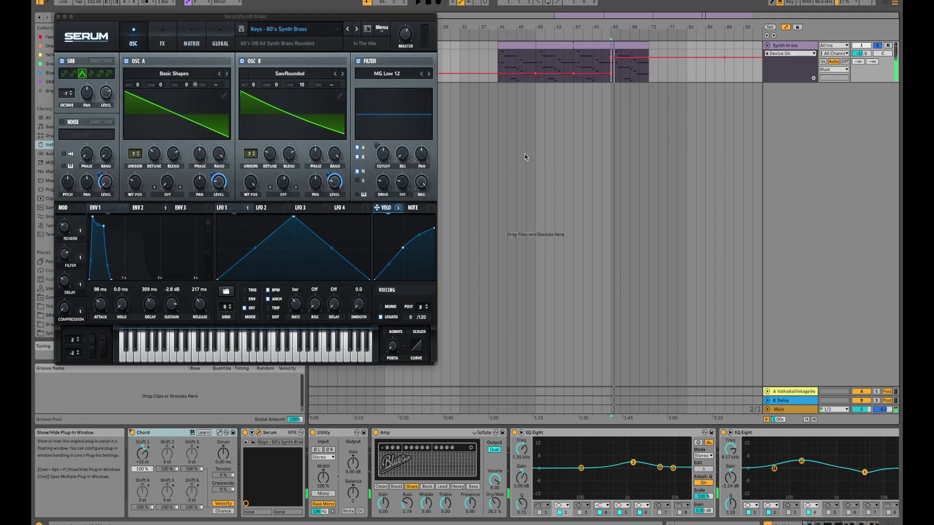
left_click_drag(312, 19, 540, 56)
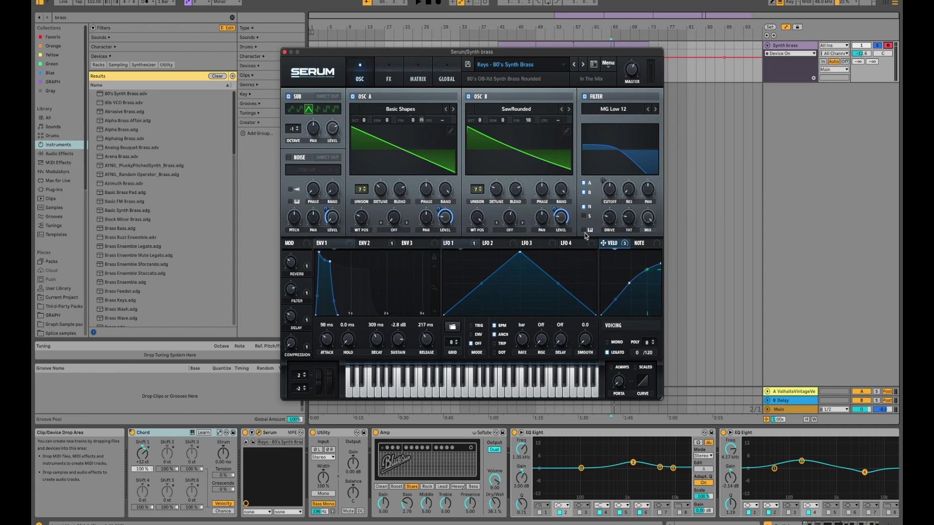
mouse_move(608, 247)
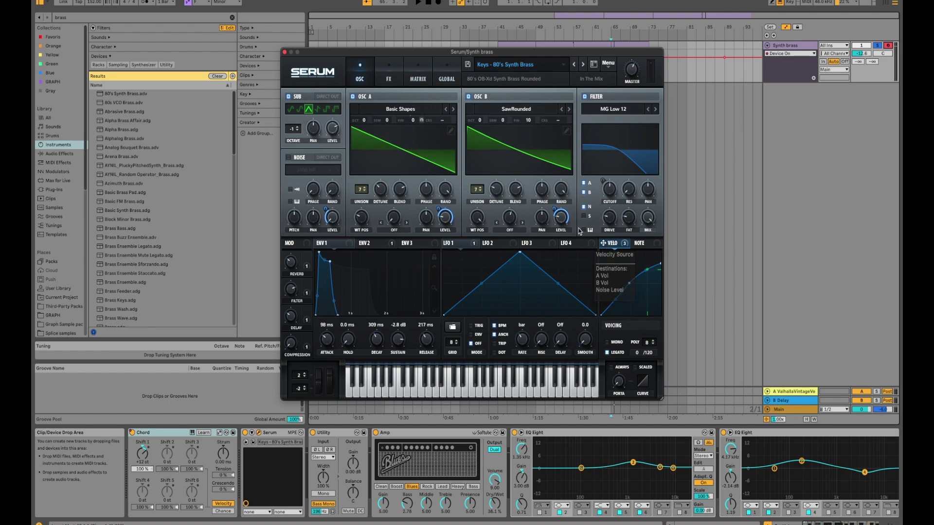
right_click(559, 218)
left_click(575, 210)
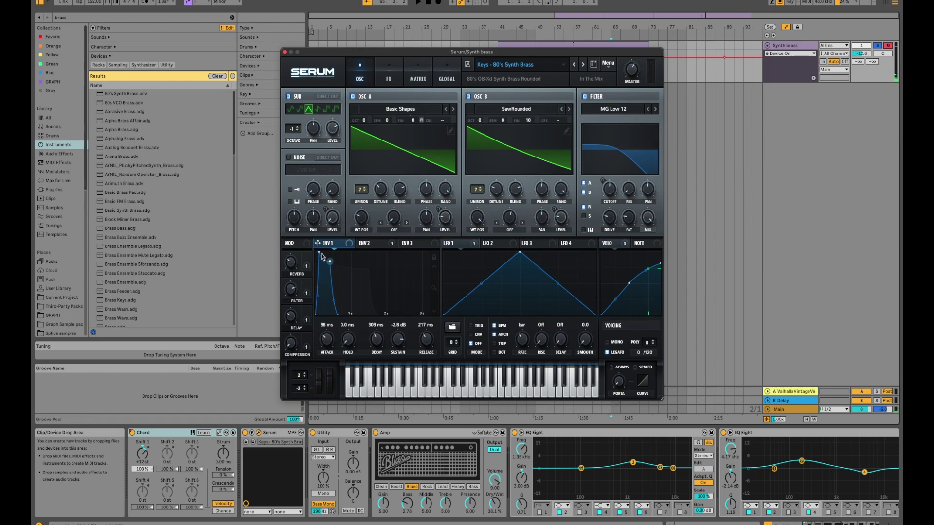
Inspect Serum's ENV 2 and its filter cutoff modulation, glance at the effects, and return to the oscillators.
left_click(368, 249)
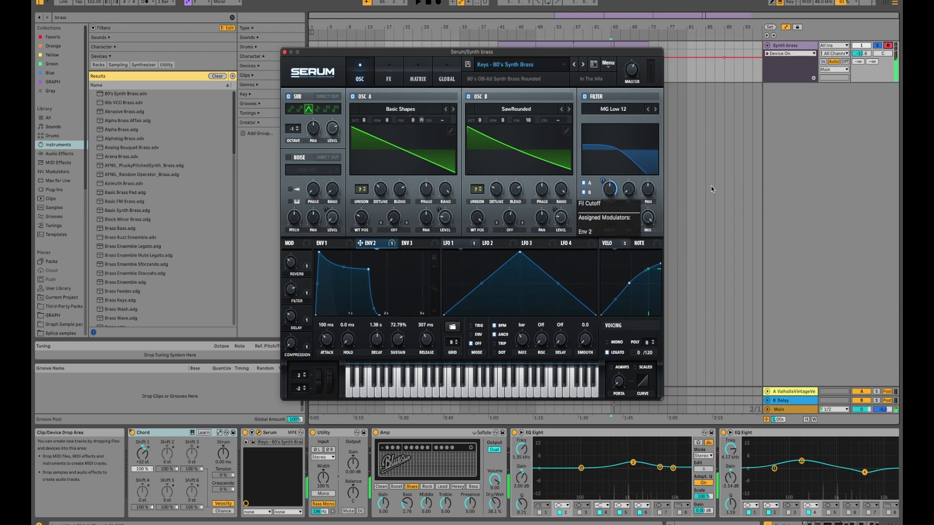
left_click(388, 75)
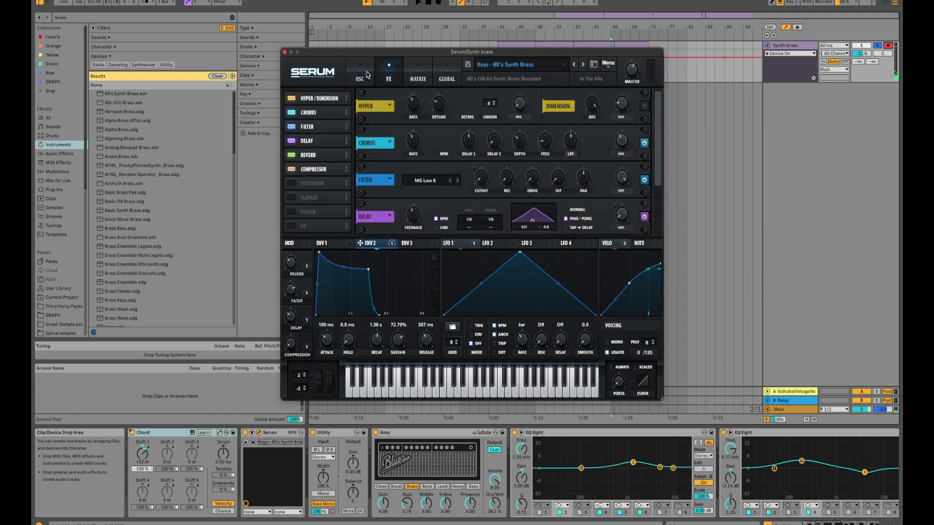
left_click(368, 75)
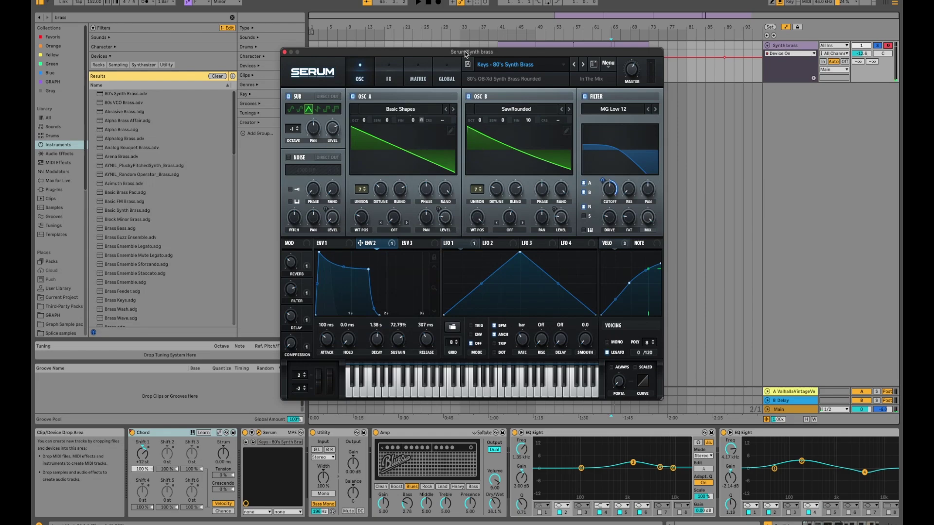
mouse_move(466, 53)
left_mouse_down()
mouse_move(486, 48)
mouse_move(449, 51)
mouse_move(464, 55)
left_mouse_up()
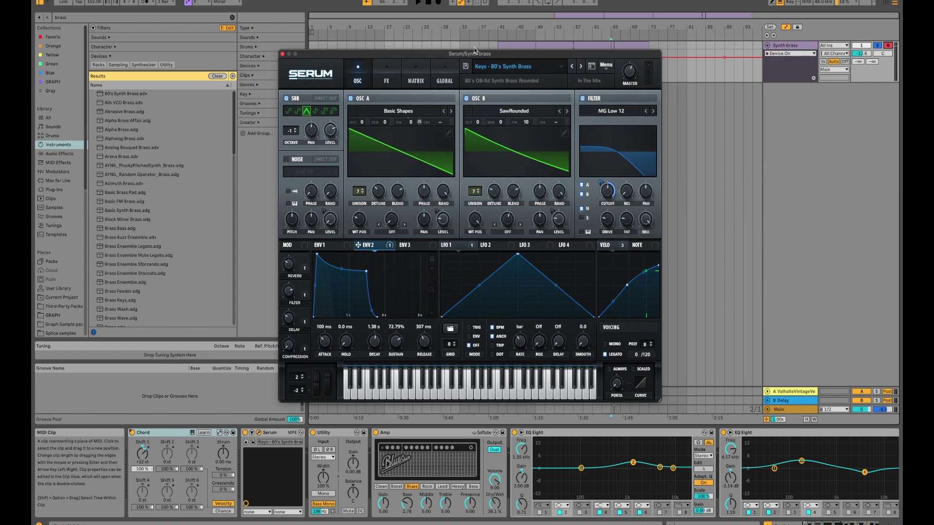
left_click_drag(475, 49, 353, 95)
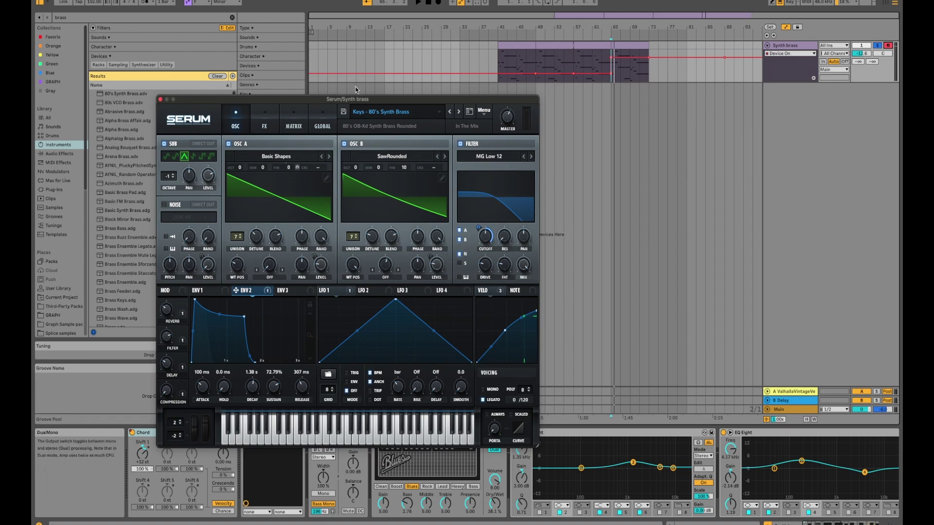
left_click_drag(356, 104, 333, 14)
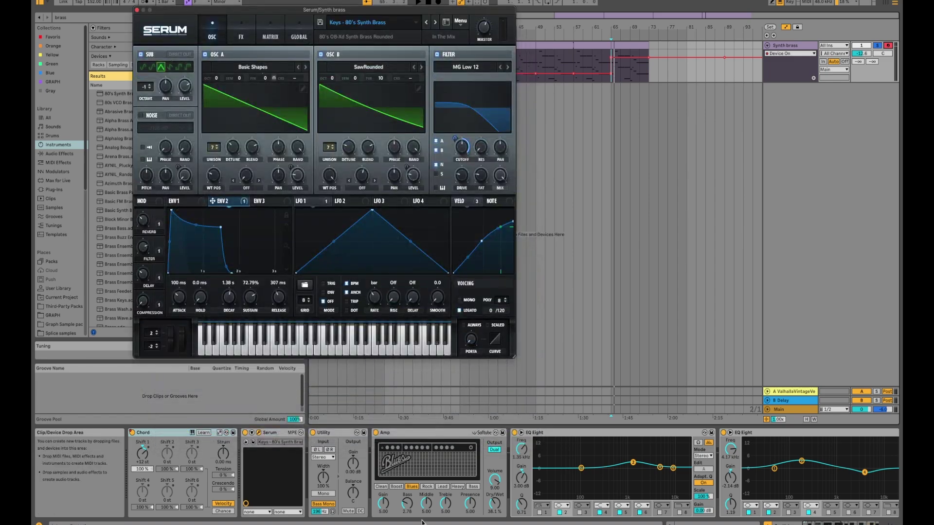
Select the Amp device, review Serum's effects from Hyper down to Compressor, and close the Serum window.
left_click(421, 436)
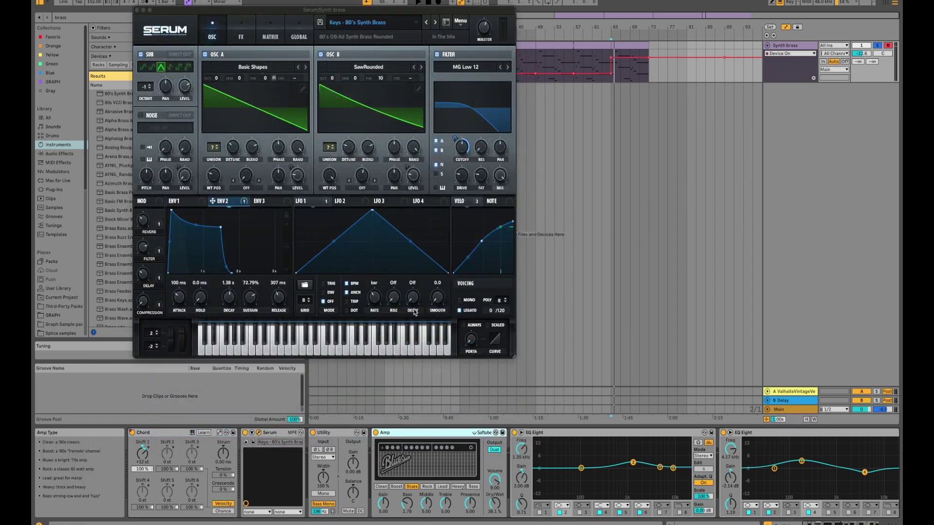
left_click(243, 37)
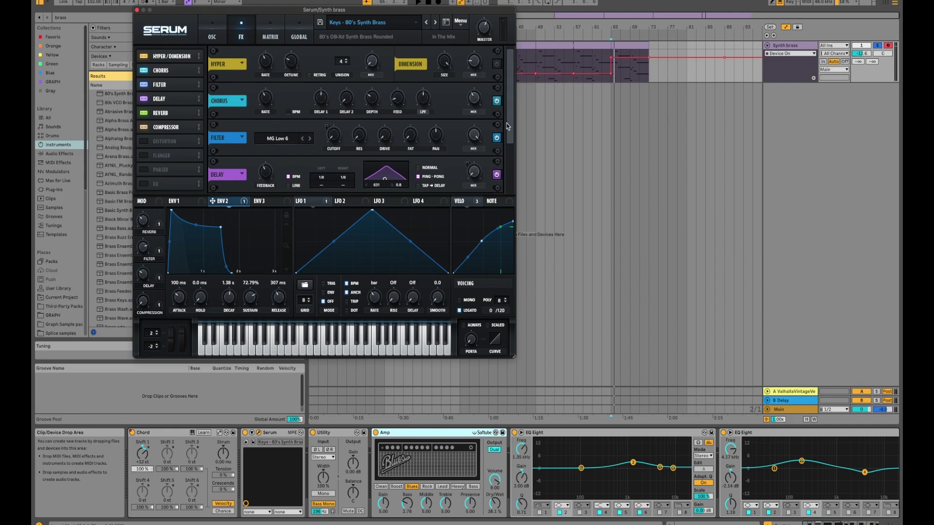
scroll(508, 127, "down", 2)
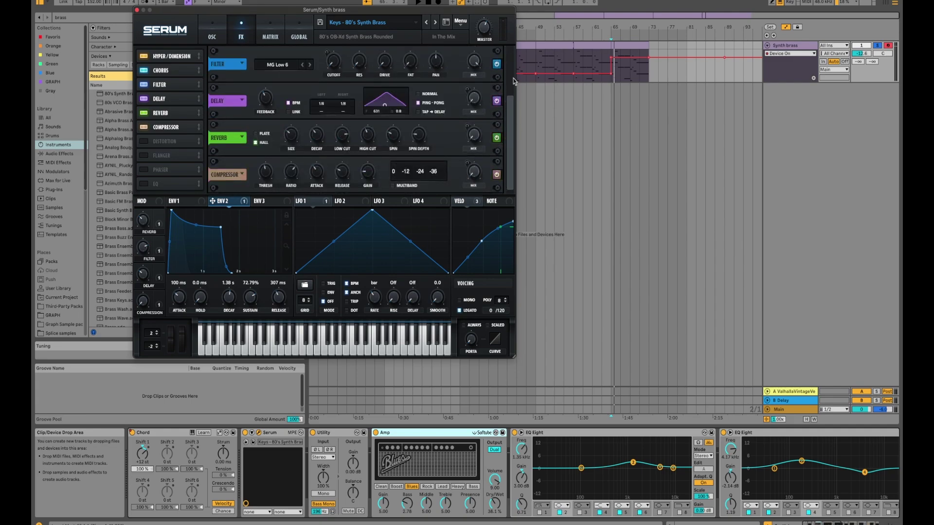
scroll(515, 61, "up", 2)
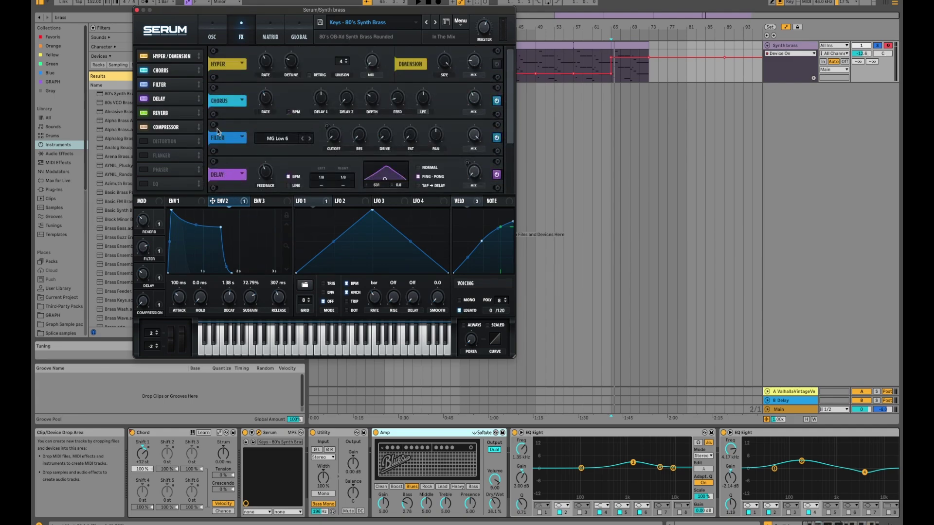
left_click(221, 30)
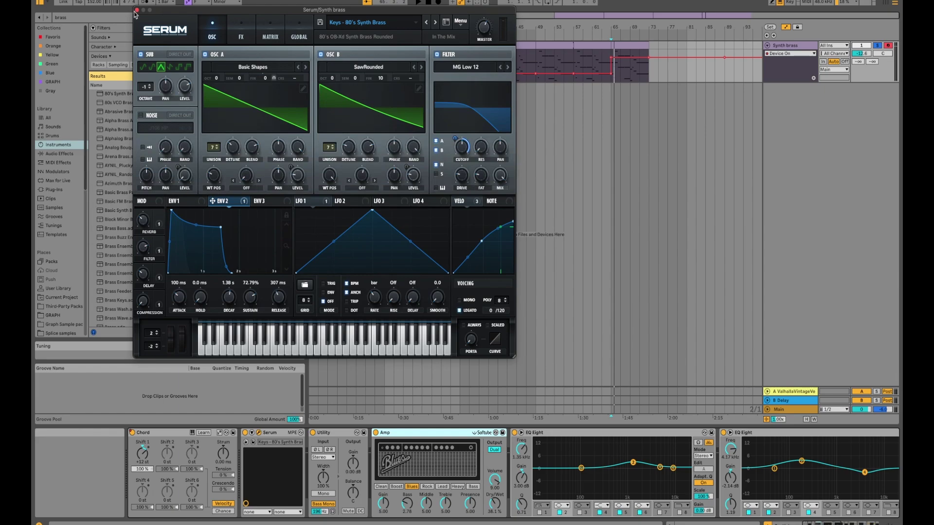
left_click(137, 10)
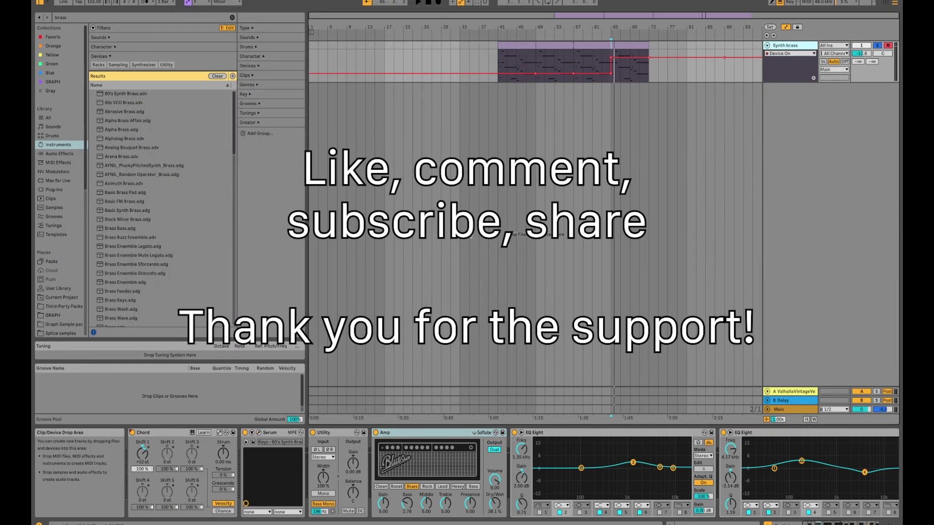